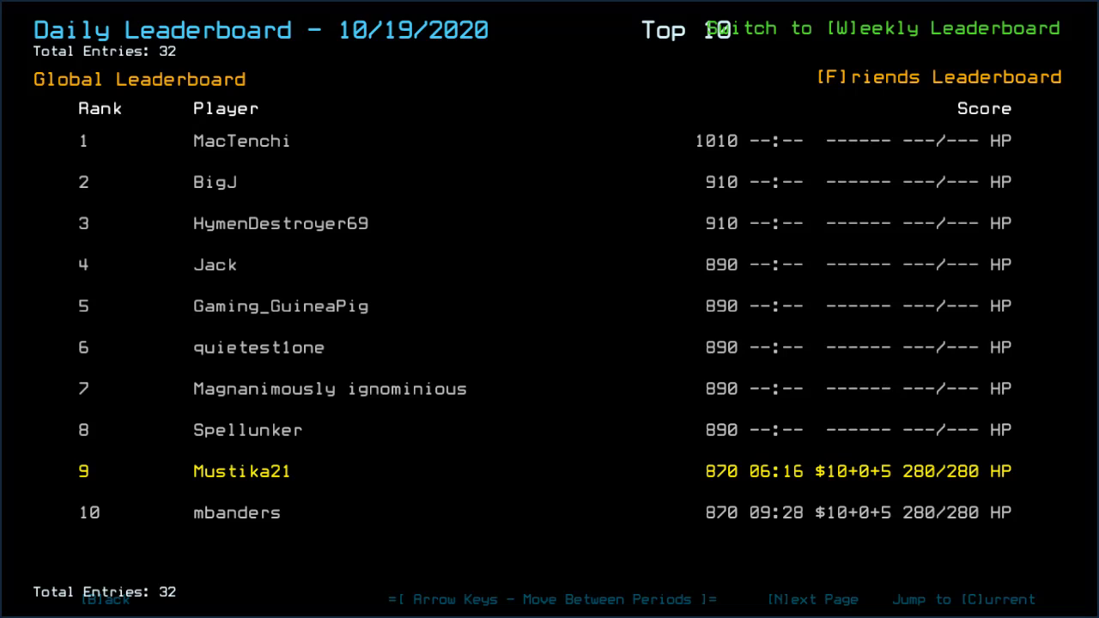
Browse the Friends and Global daily leaderboard rankings, paging to the next page
{"action": "key", "text": "f"}
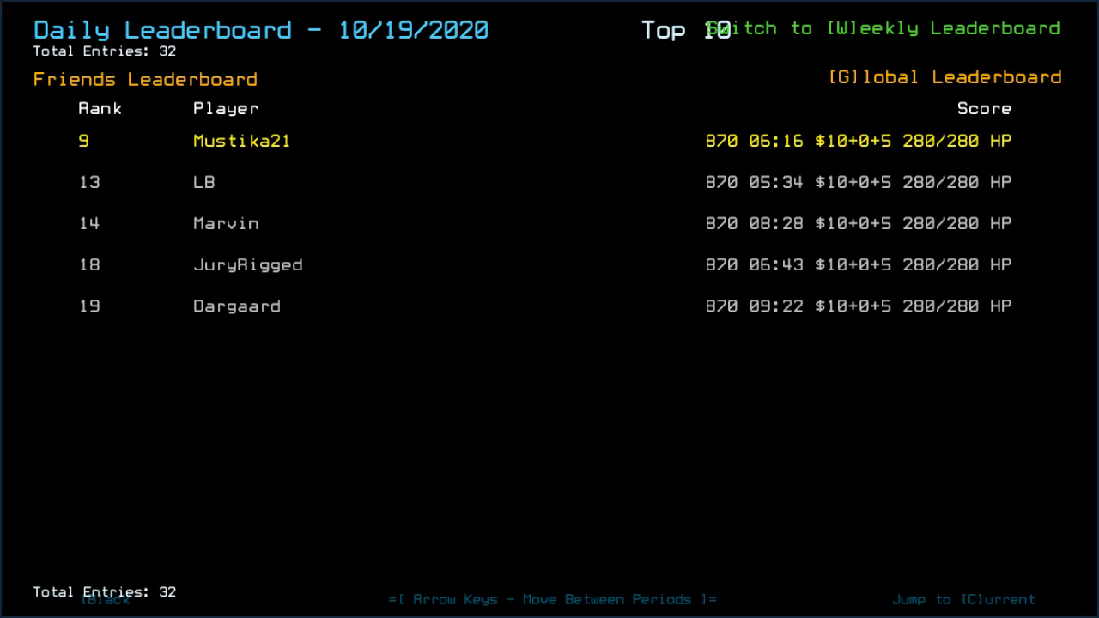
{"action": "key", "text": "g"}
{"action": "key", "text": "n"}
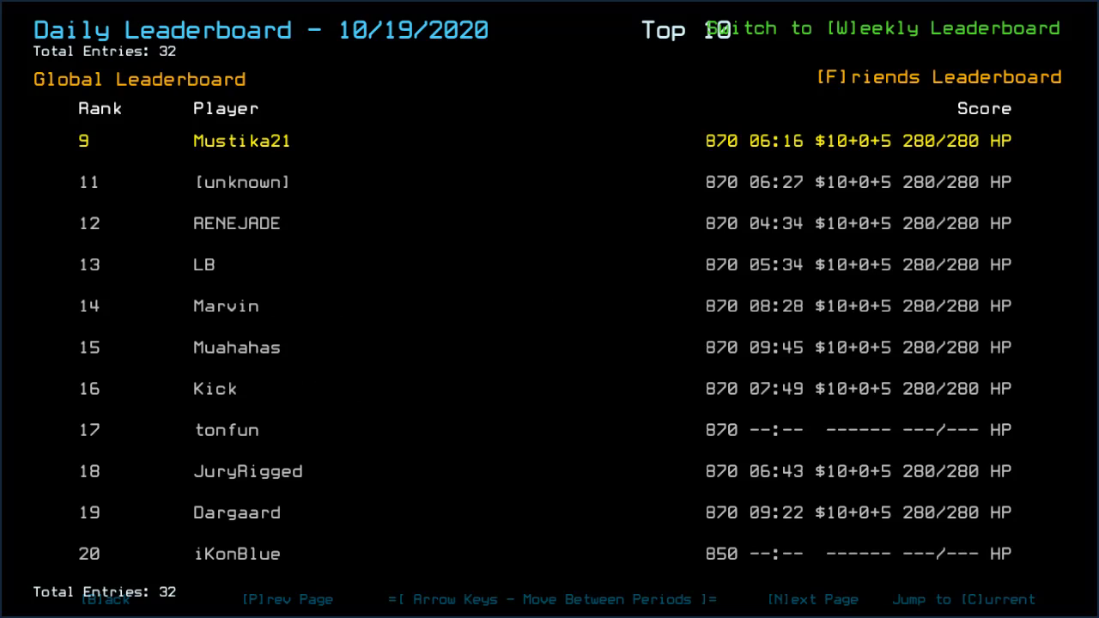
Leave the leaderboards, launch the Daily Challenge and pause it
{"action": "key", "text": "b"}
{"action": "key", "text": "d"}
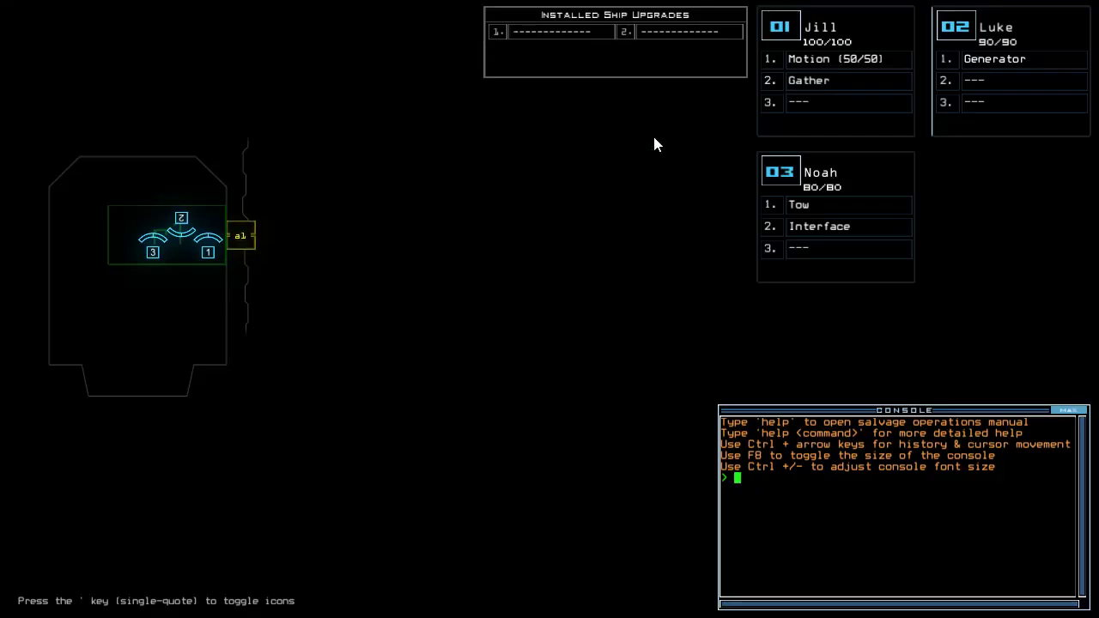
{"action": "key", "text": "Escape"}
Set the Graphical option Room Clutter to Few and back out of Options
{"action": "key", "text": "o"}
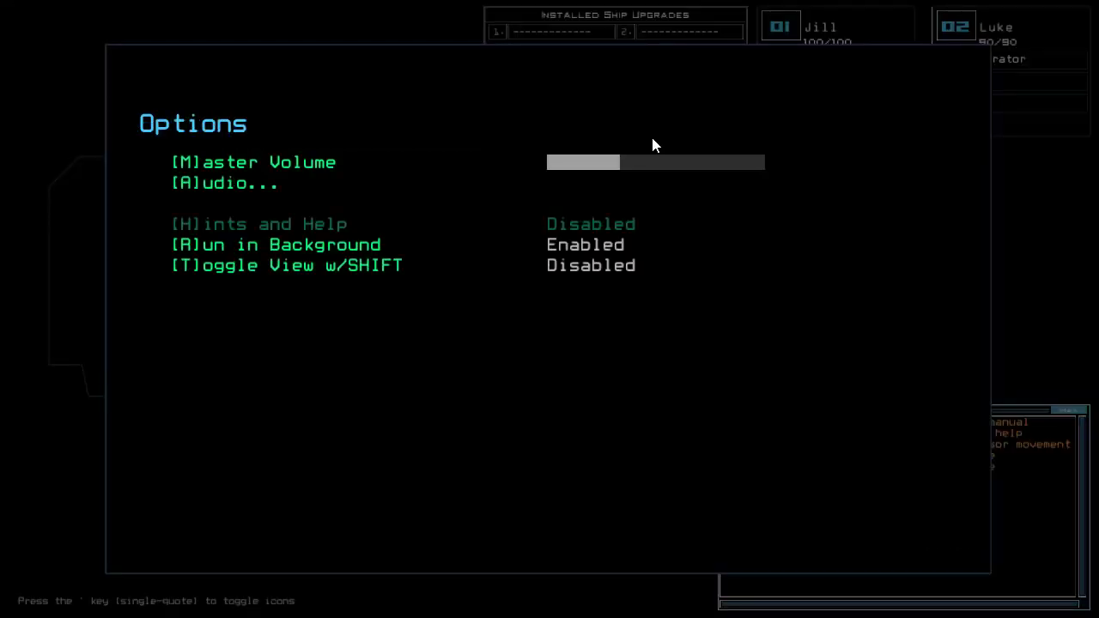
{"action": "key", "text": "g"}
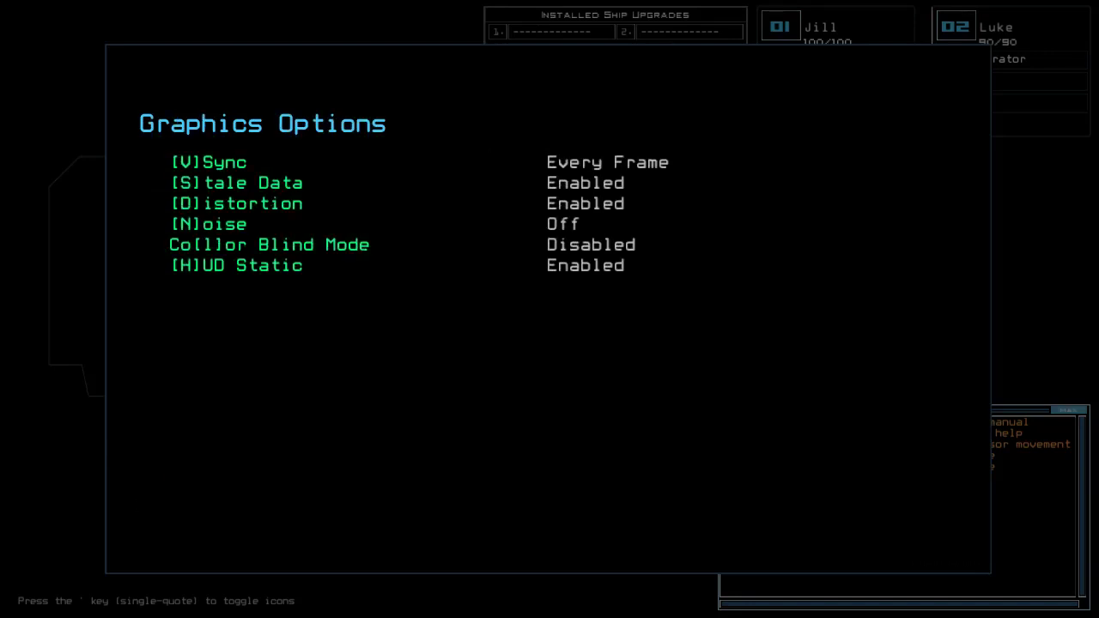
{"action": "key", "text": "f"}
{"action": "key", "text": "q"}
{"action": "key", "text": "c"}
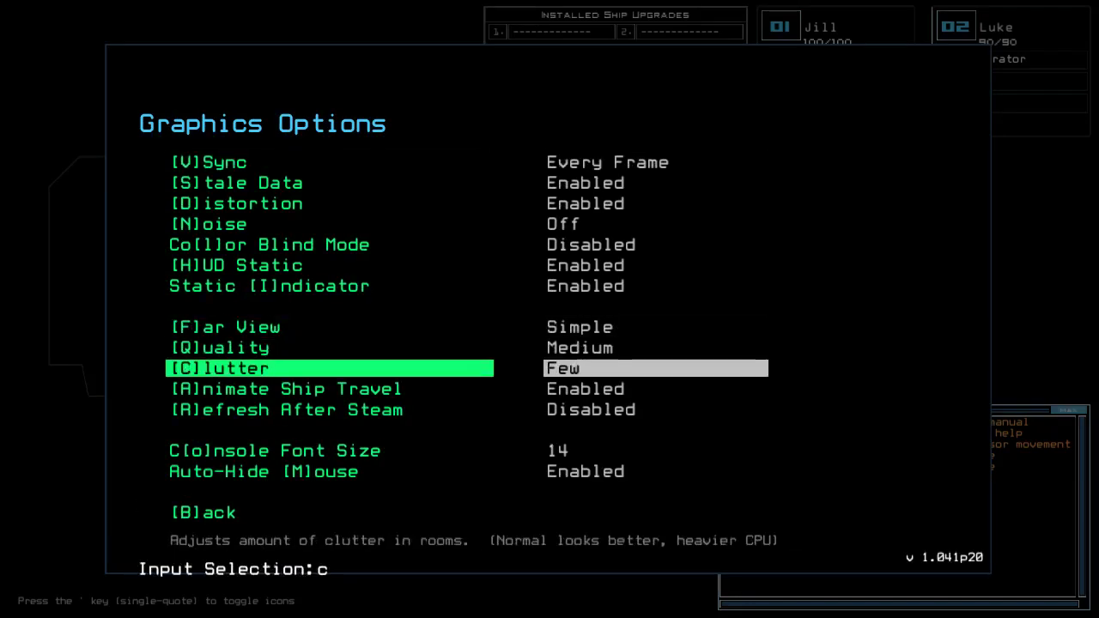
{"action": "key", "text": "b"}
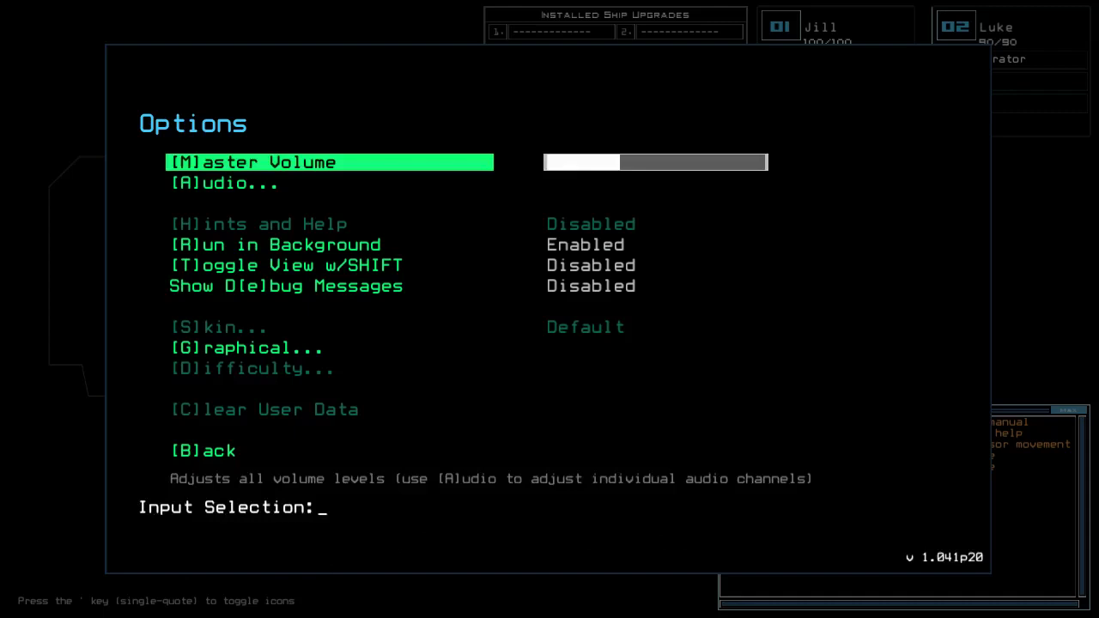
{"action": "key", "text": "b"}
{"action": "key", "text": "b"}
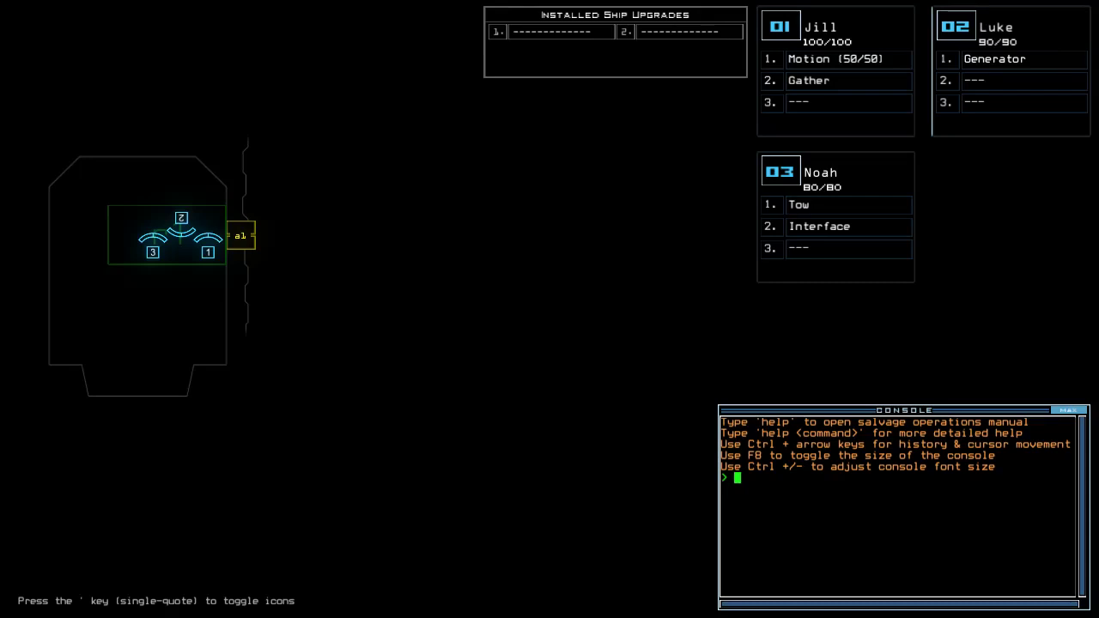
{"action": "type", "text": "status"}
Check the derelict's status and move the Tow module from Noah to Luke
{"action": "key", "text": "Return"}
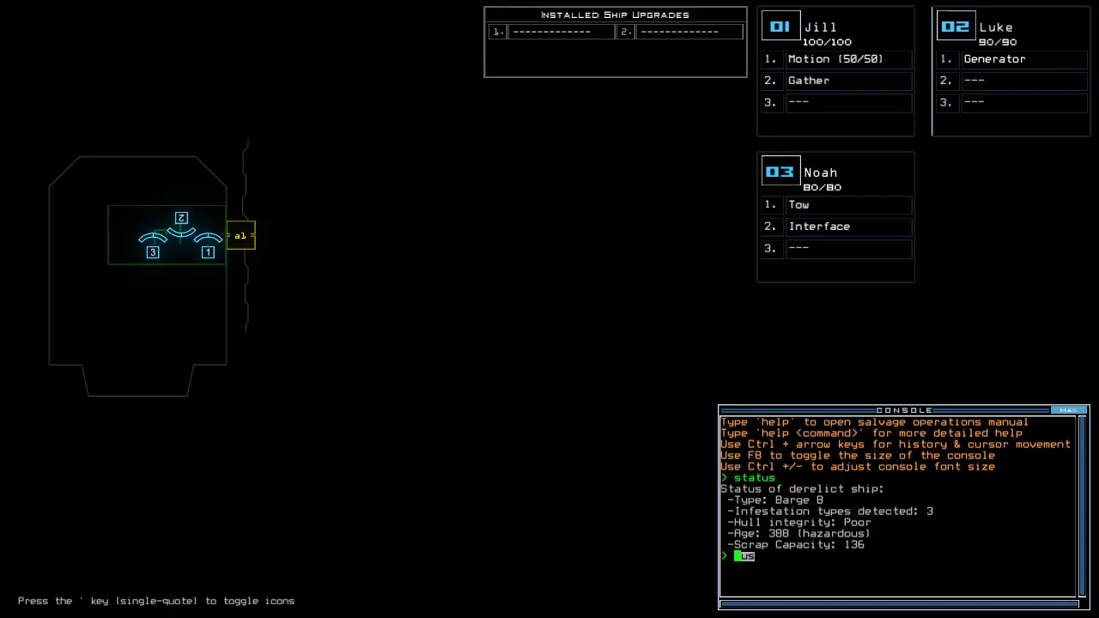
{"action": "type", "text": "swap"}
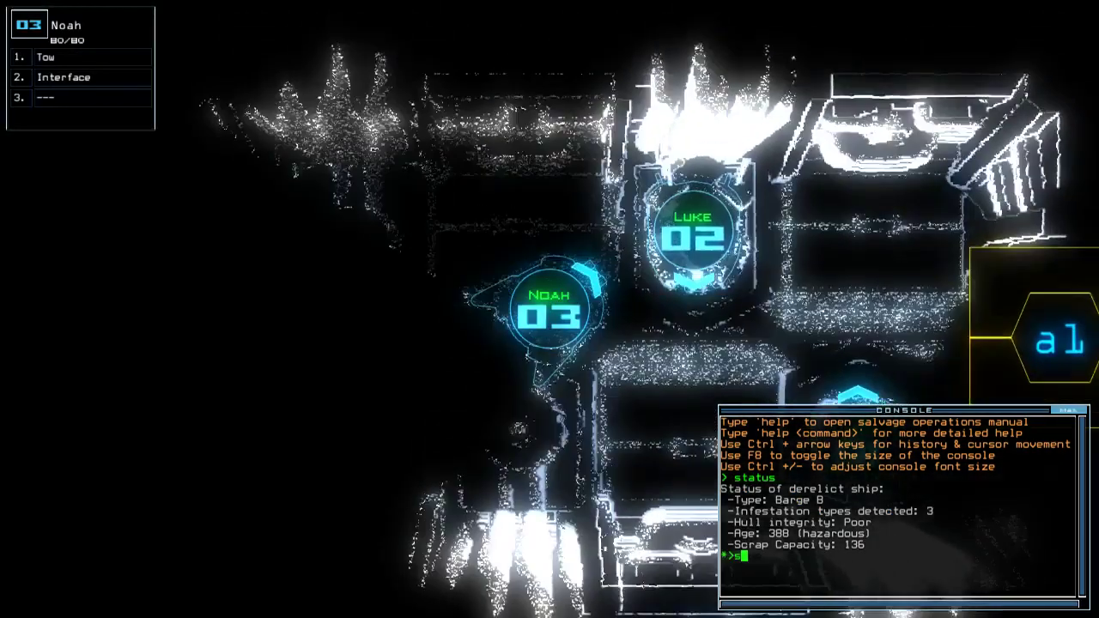
{"action": "key", "text": "Return"}
{"action": "key", "text": "Return"}
{"action": "key", "text": "Escape"}
{"action": "type", "text": "swap"}
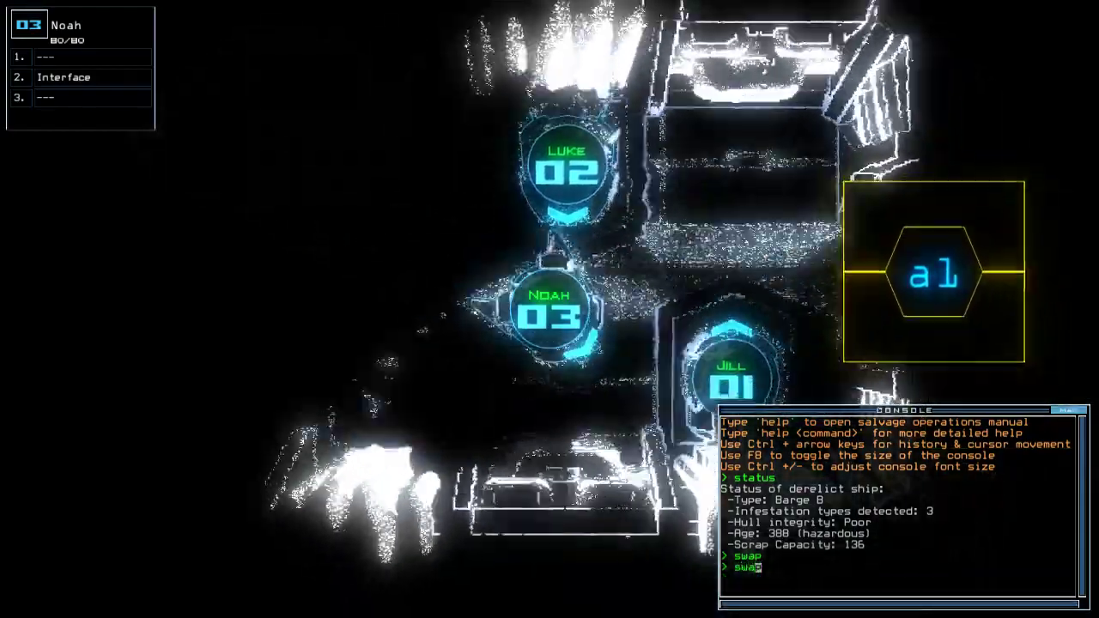
{"action": "key", "text": "Return"}
{"action": "key", "text": "Return"}
Give Noah the Motion and Gather modules, then send the drones out with 23go
{"action": "key", "text": "Escape"}
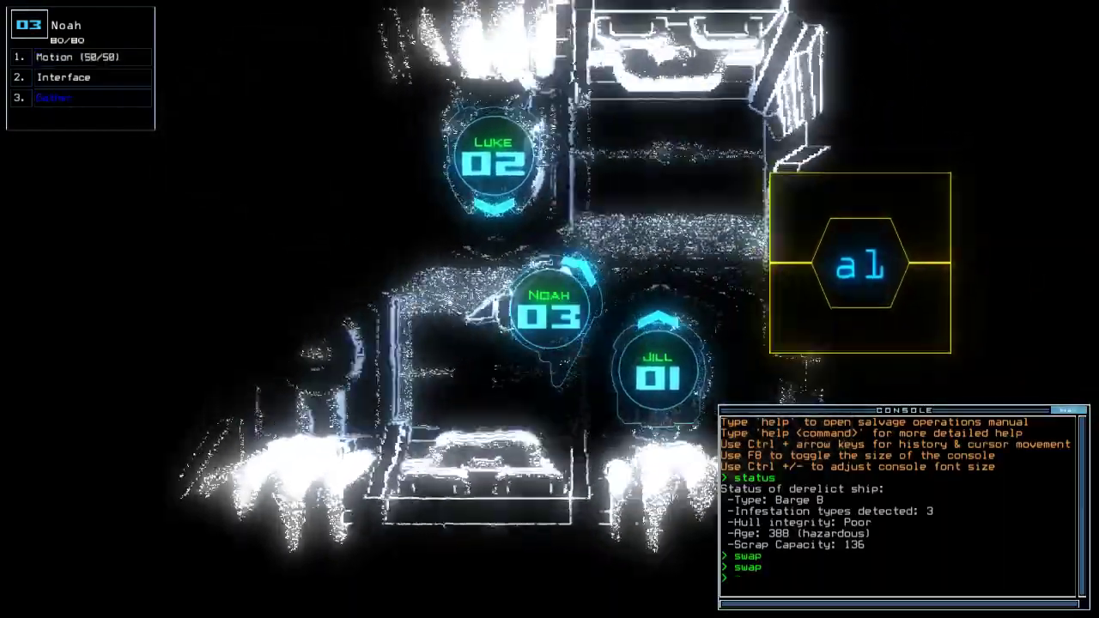
{"action": "key", "text": "1"}
{"action": "type", "text": "2"}
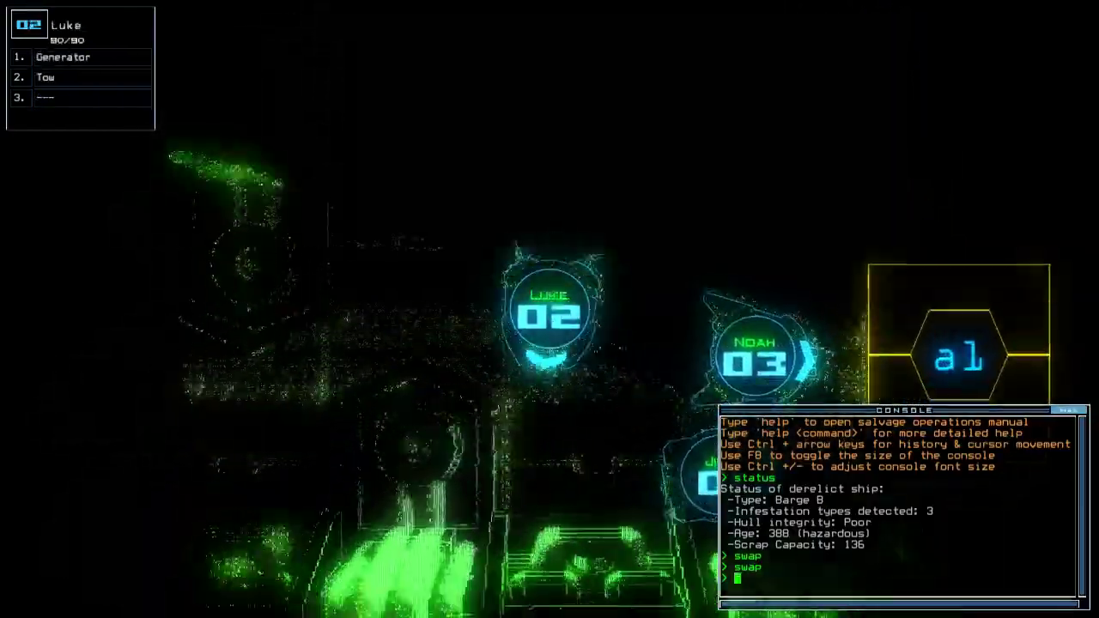
{"action": "type", "text": "3go"}
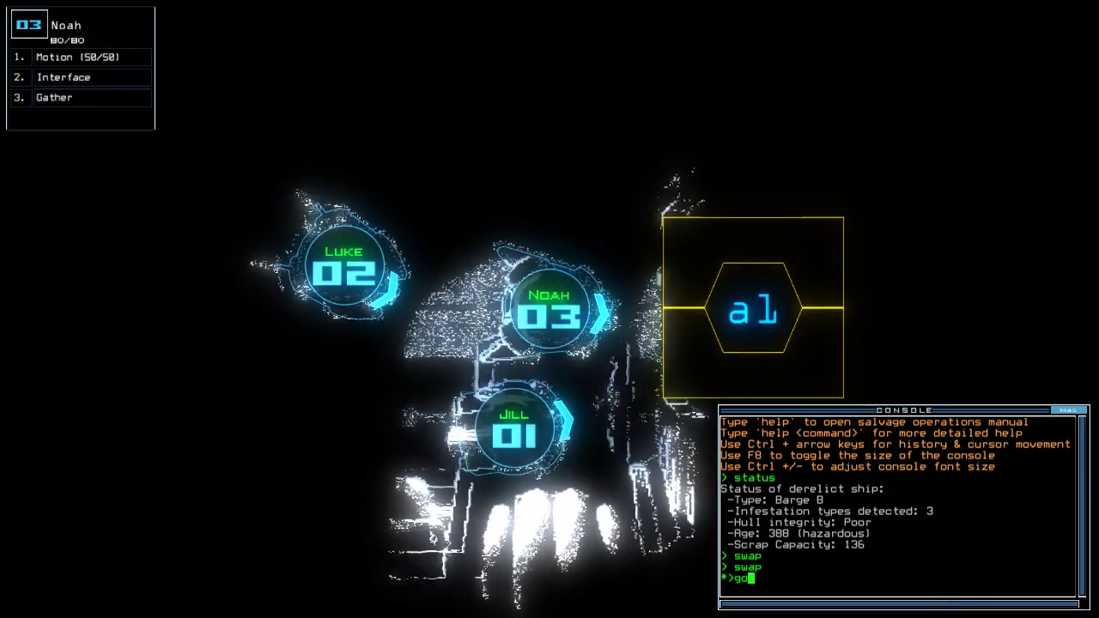
{"action": "key", "text": "Return"}
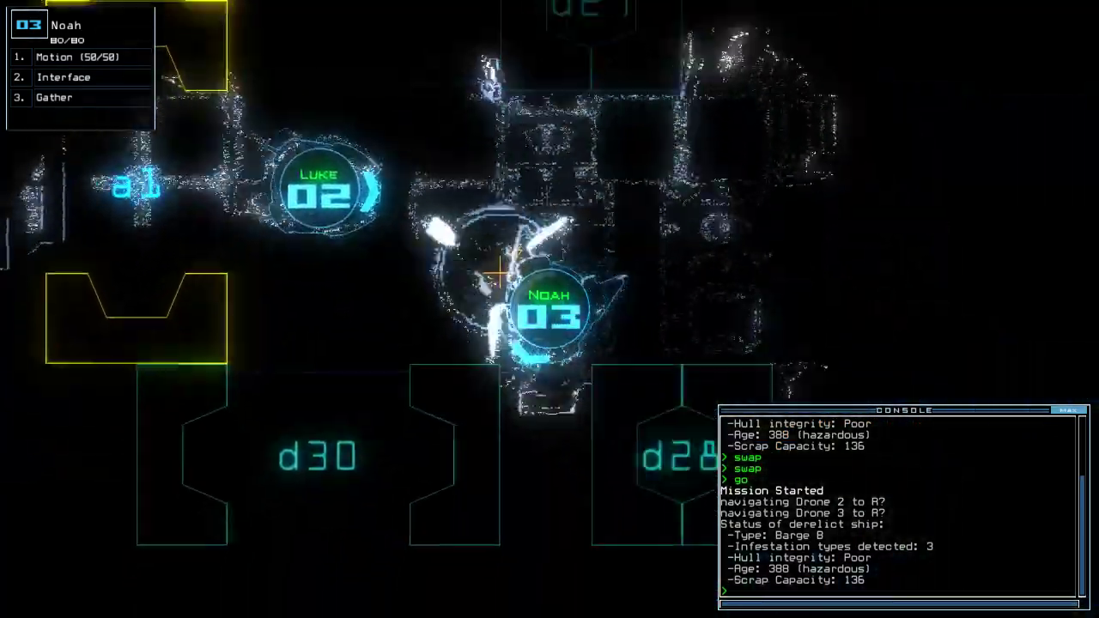
{"action": "scroll", "coordinate": [549, 309], "scroll_direction": "down", "scroll_amount": 5}
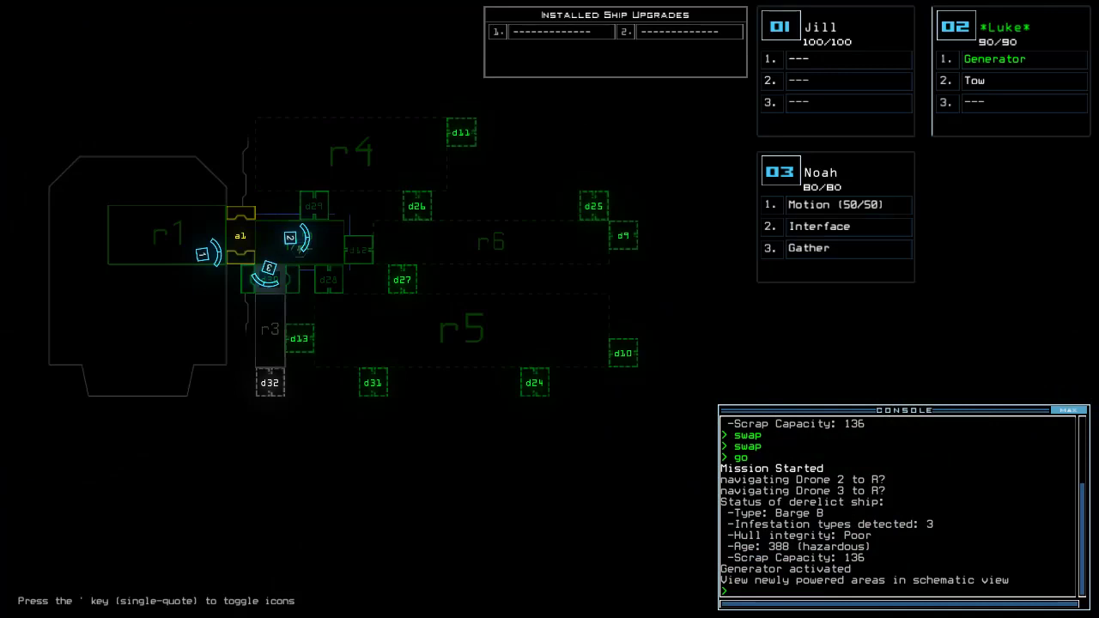
{"action": "type", "text": "motion"}
Run a motion scan, gather scrap, and drive Noah through door d13
{"action": "key", "text": "Return"}
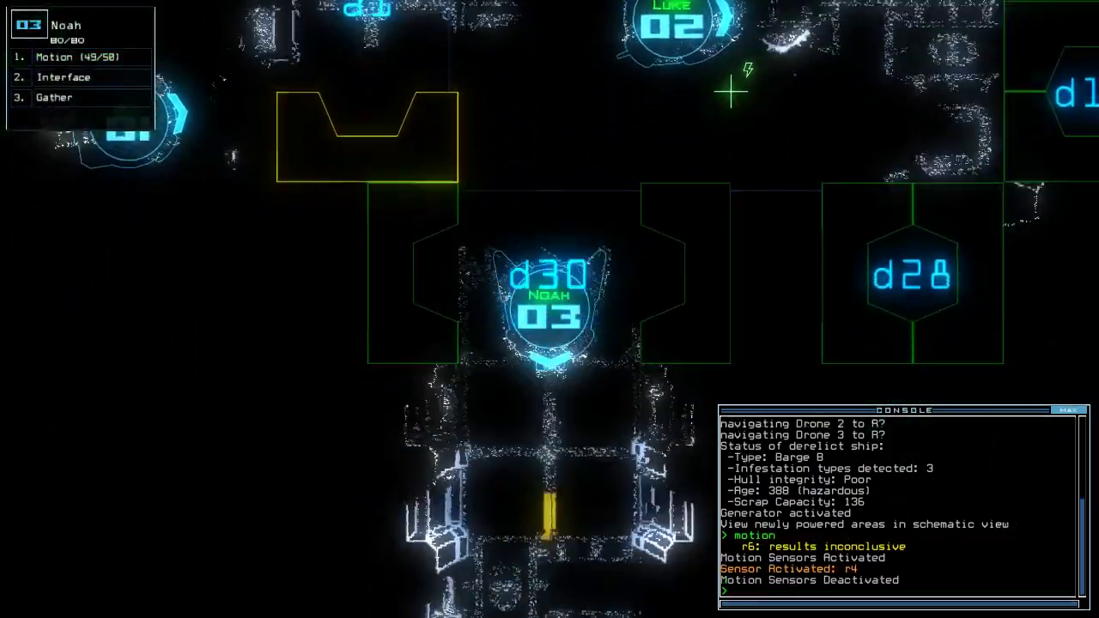
{"action": "type", "text": "g"}
{"action": "key", "text": "Return"}
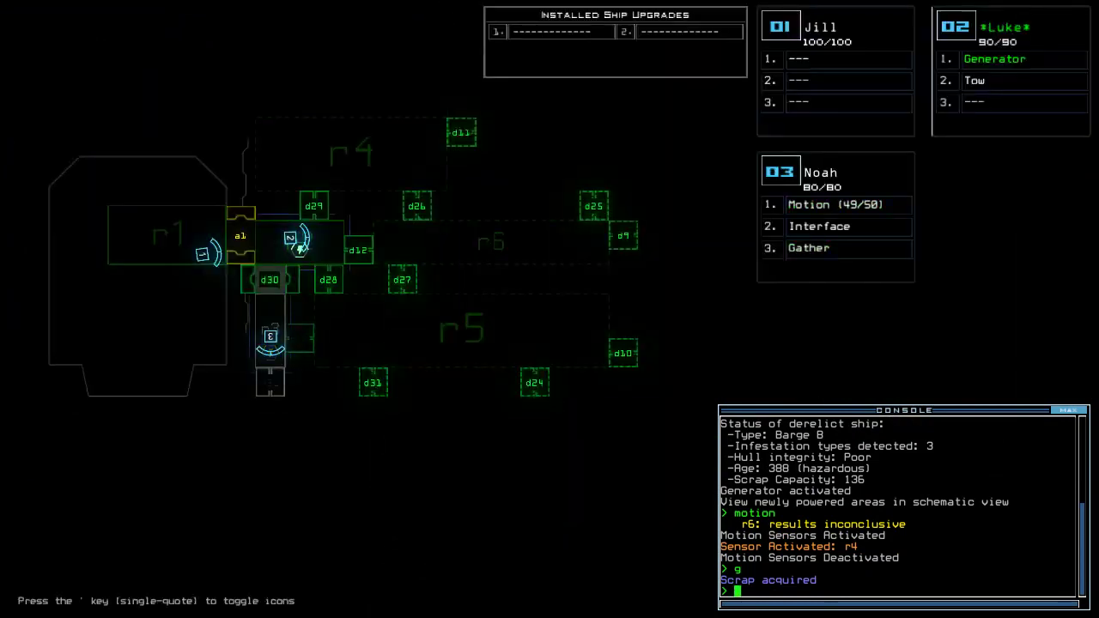
{"action": "type", "text": "d13"}
{"action": "key", "text": "Return"}
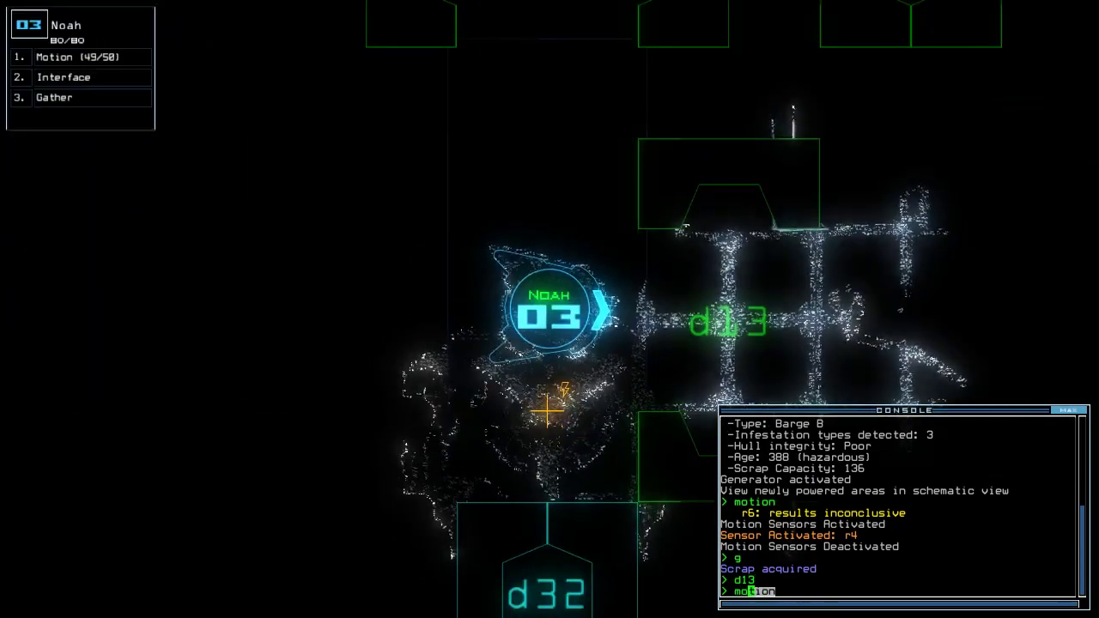
{"action": "type", "text": "tion"}
{"action": "key", "text": "Return"}
Scan again, steer Noah into room r5 toward d24, and gather more scrap
{"action": "key", "text": "Right"}
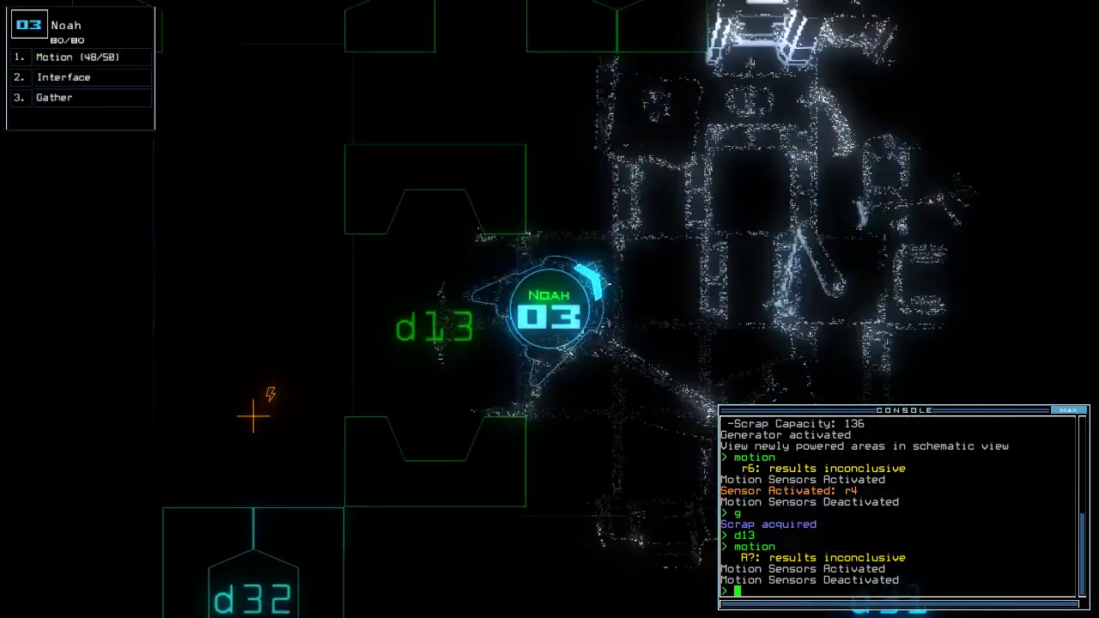
{"action": "key", "text": "Up"}
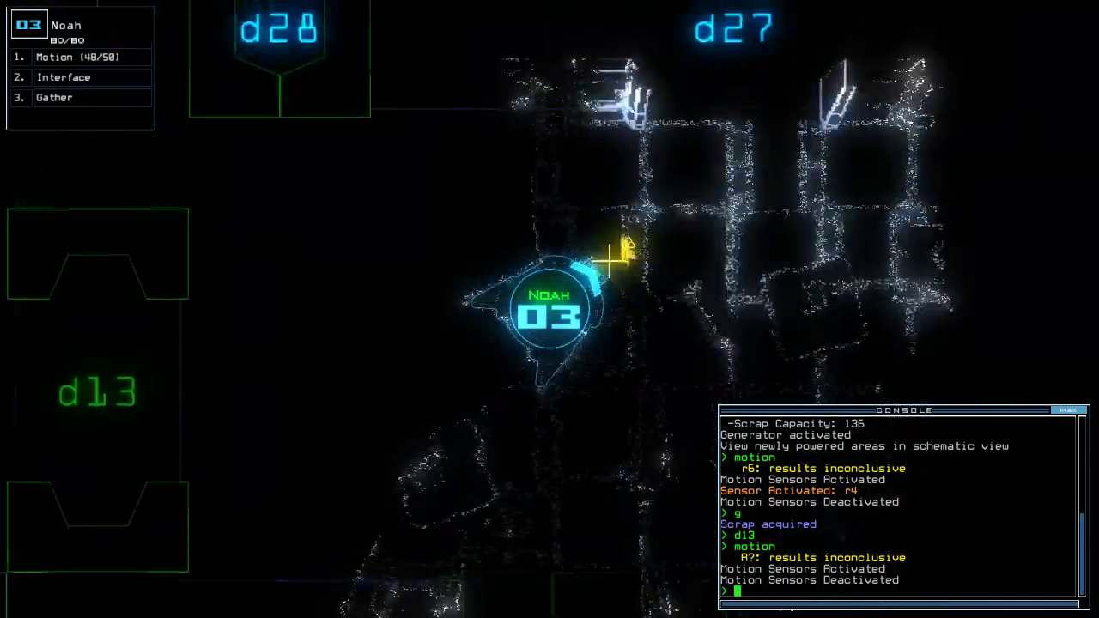
{"action": "type", "text": "g"}
{"action": "key", "text": "Return"}
{"action": "key", "text": "Down"}
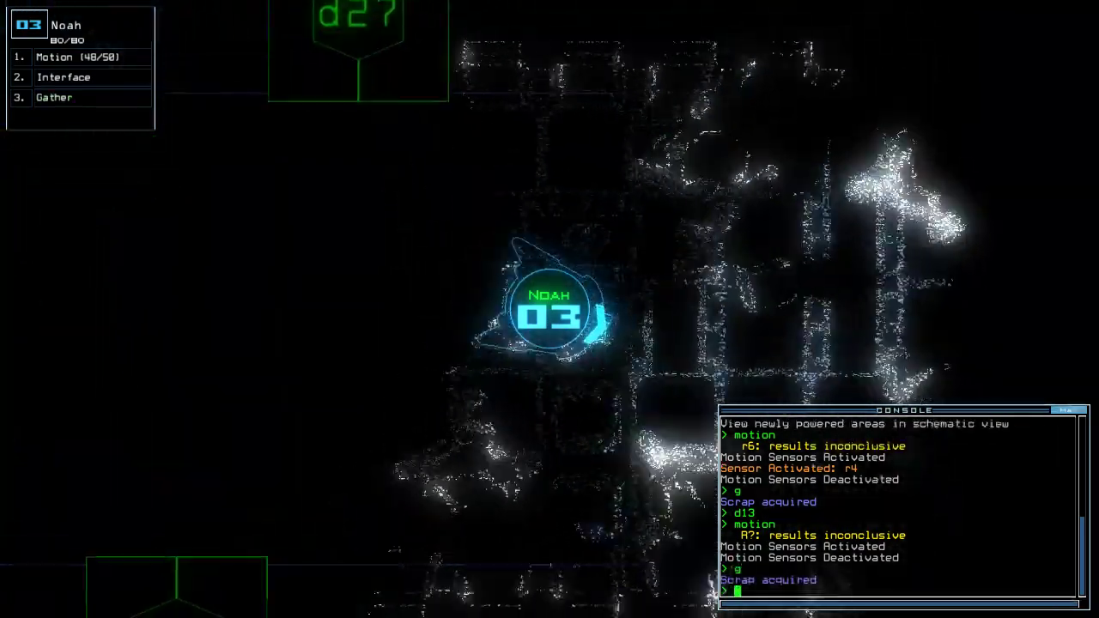
{"action": "key", "text": "Down"}
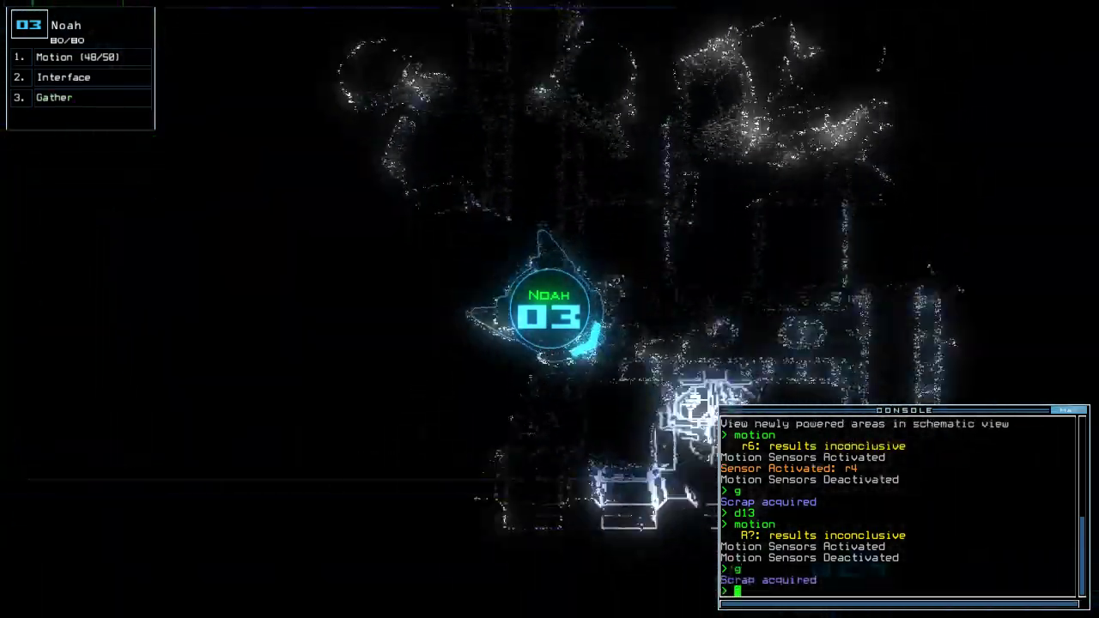
{"action": "key", "text": "Up"}
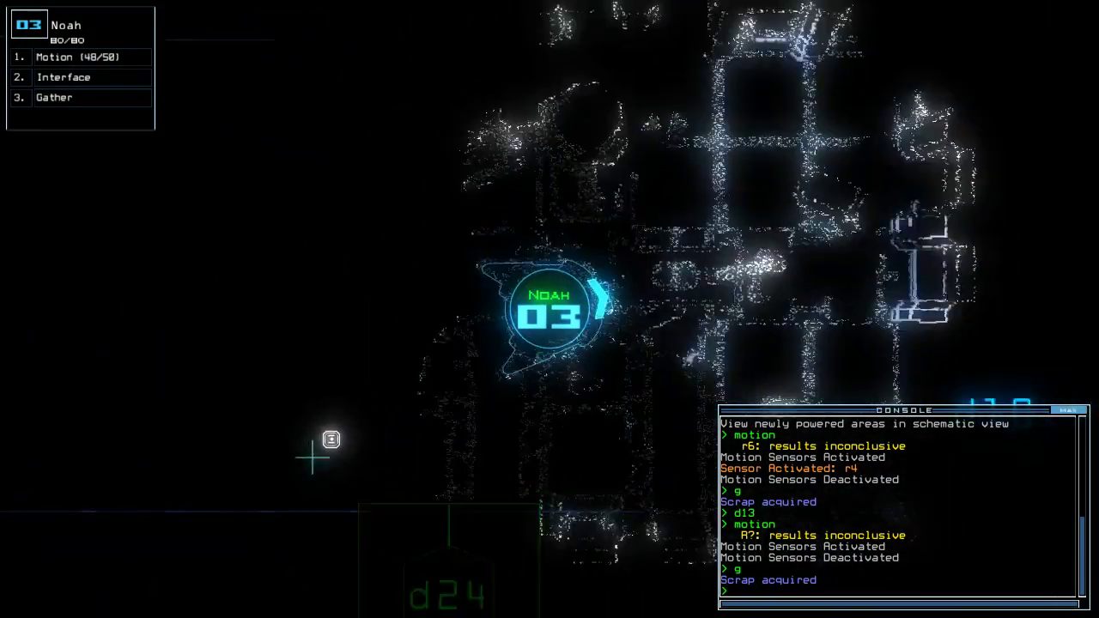
{"action": "key", "text": "space"}
{"action": "type", "text": "motion"}
Move Noah through door d10 and close the doors behind it with cccc
{"action": "key", "text": "Return"}
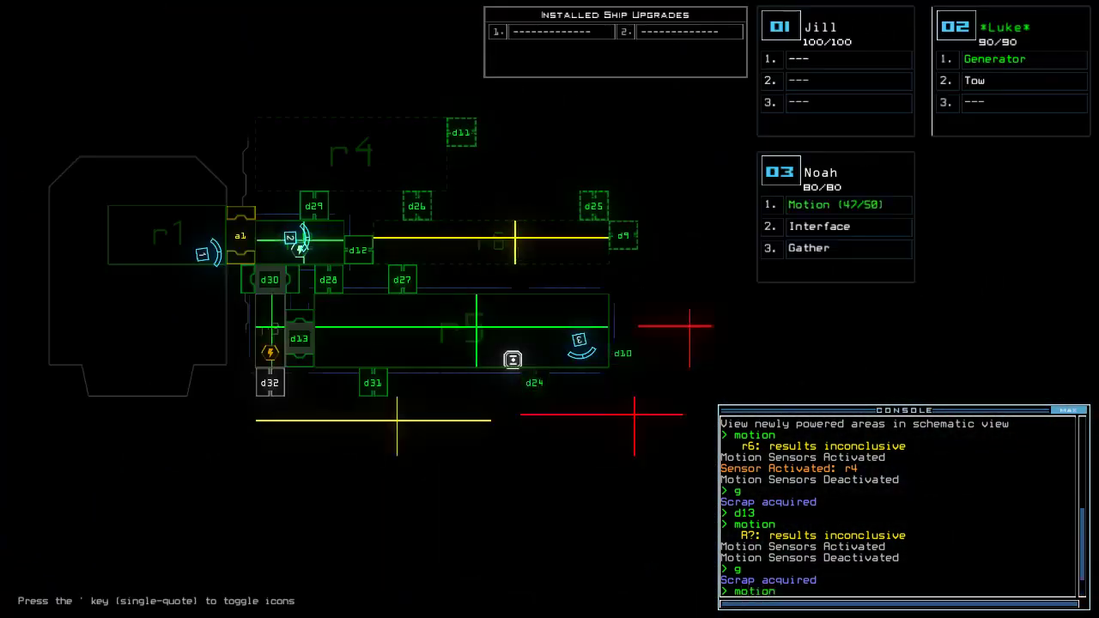
{"action": "type", "text": "xx r5"}
{"action": "key", "text": "Return"}
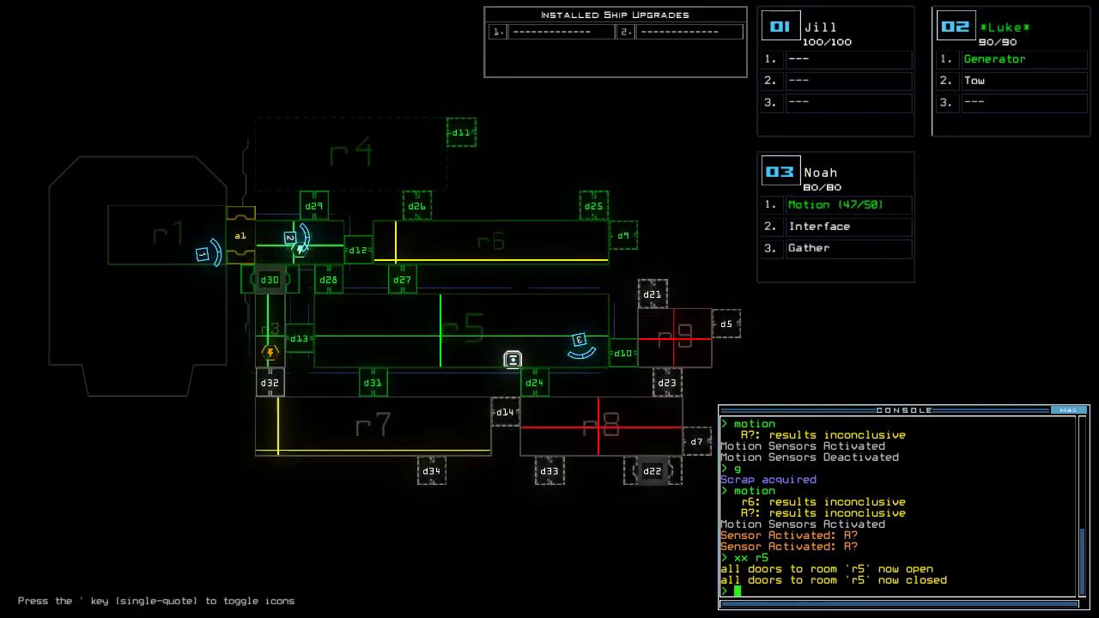
{"action": "key", "text": "space"}
{"action": "type", "text": "d10"}
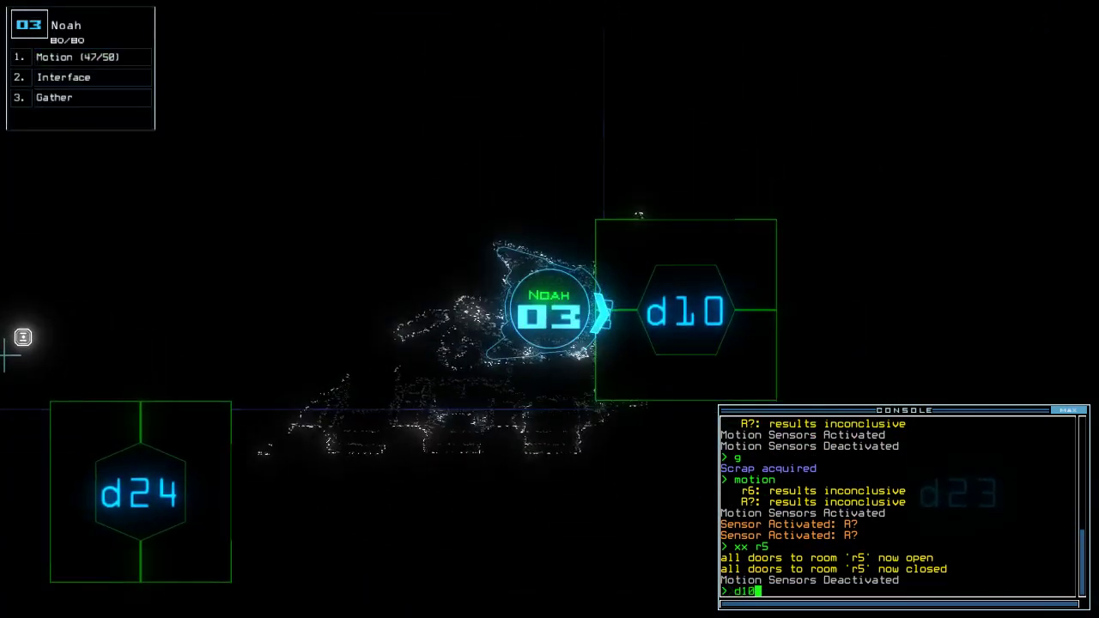
{"action": "key", "text": "Return"}
{"action": "type", "text": "cccc"}
{"action": "key", "text": "Return"}
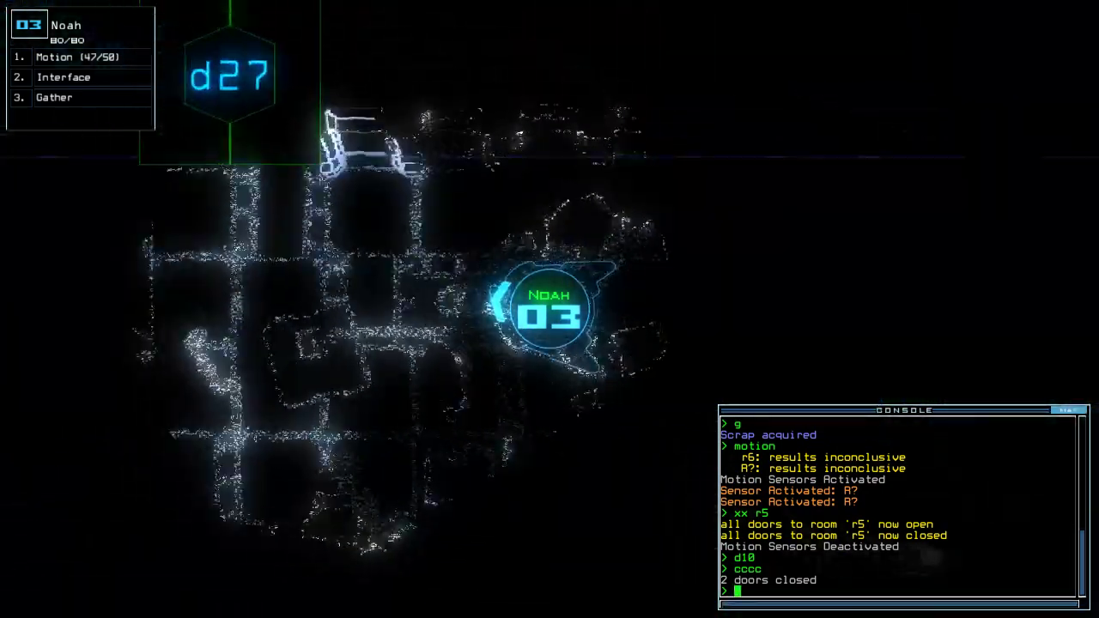
{"action": "type", "text": "d27"}
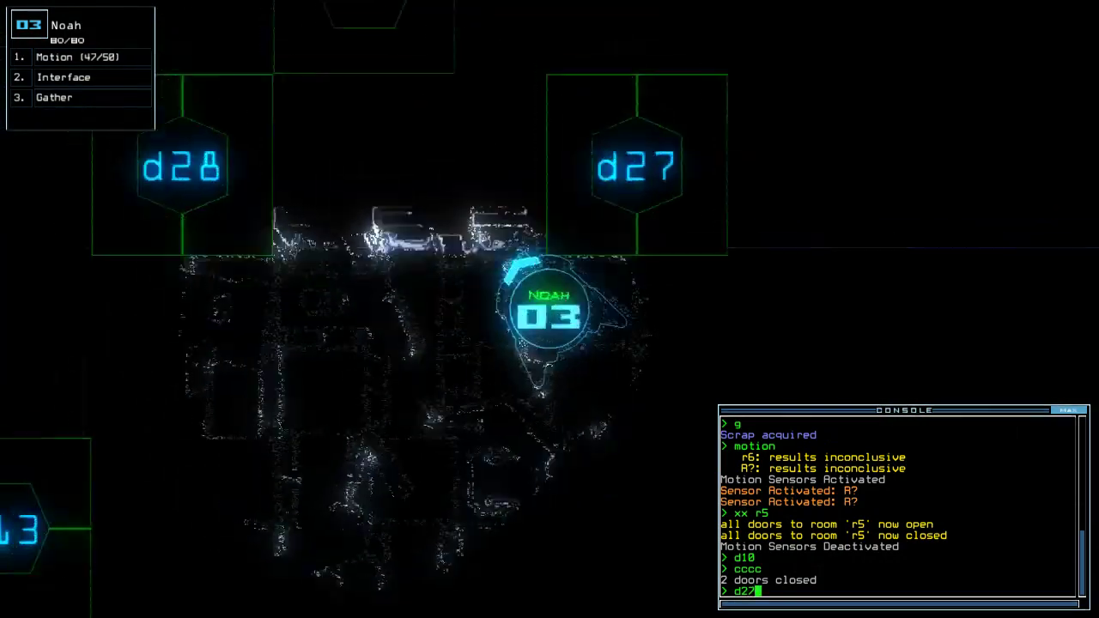
Move Noah through door d27 and close it behind the drone
{"action": "key", "text": "F1"}
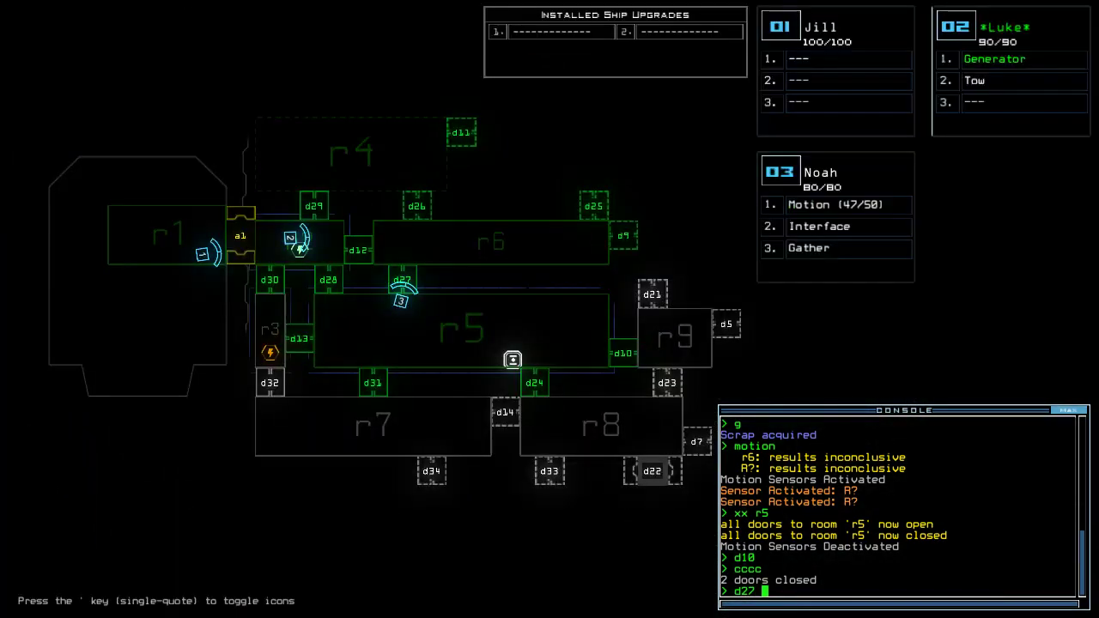
{"action": "key", "text": "F1"}
{"action": "key", "text": "Return"}
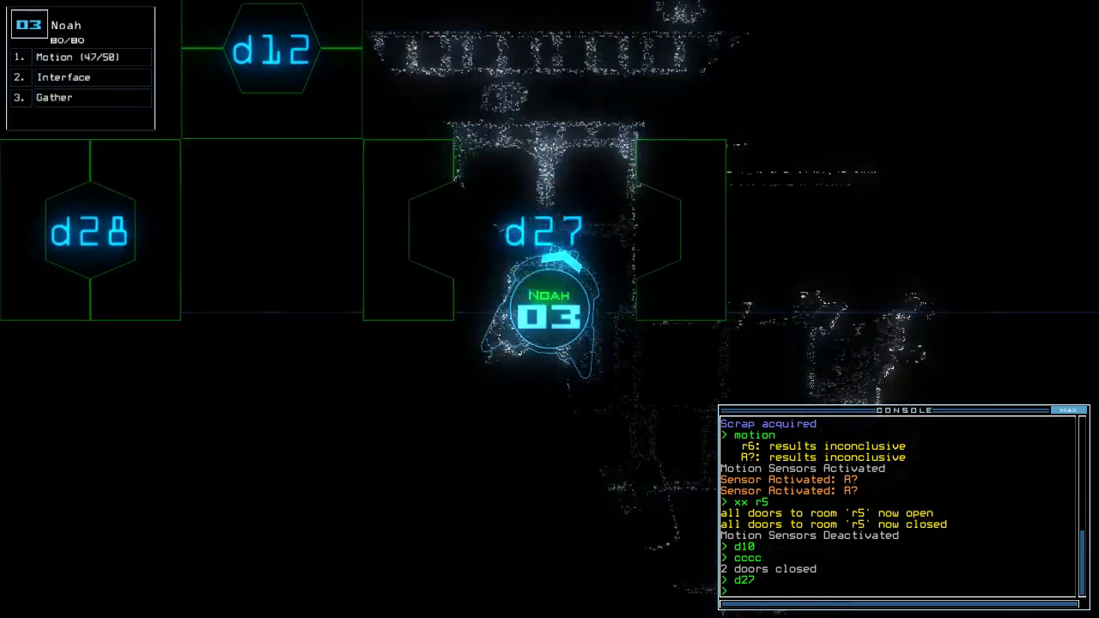
{"action": "type", "text": "cccc"}
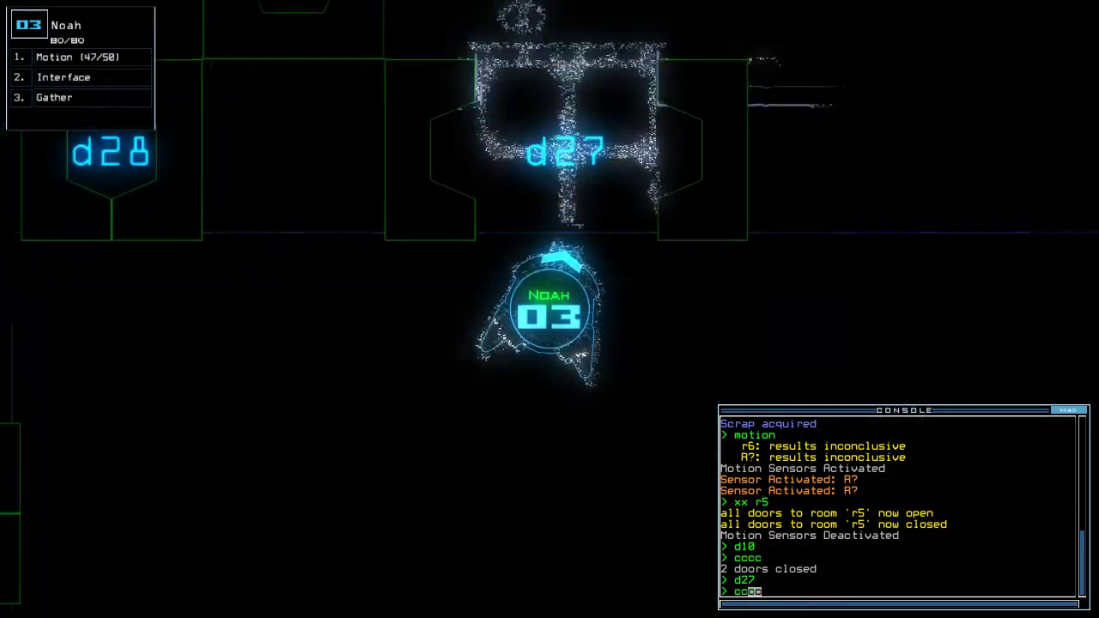
{"action": "key", "text": "Return"}
{"action": "type", "text": "d13"}
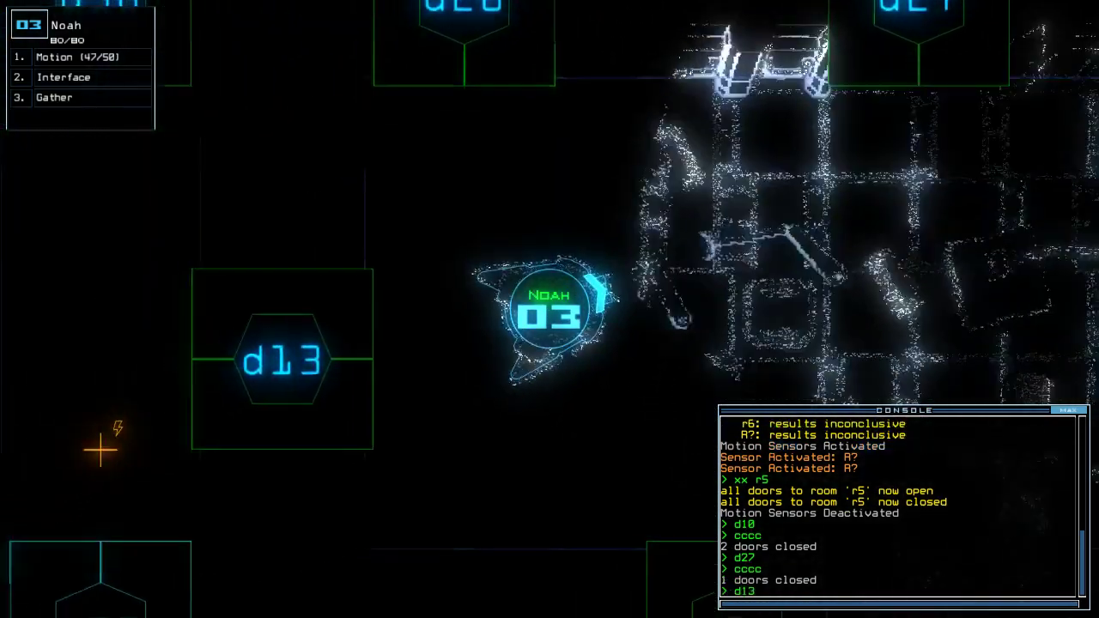
{"action": "key", "text": "BackSpace"}
{"action": "key", "text": "BackSpace"}
{"action": "key", "text": "BackSpace"}
{"action": "key", "text": "space"}
{"action": "type", "text": "mo"}
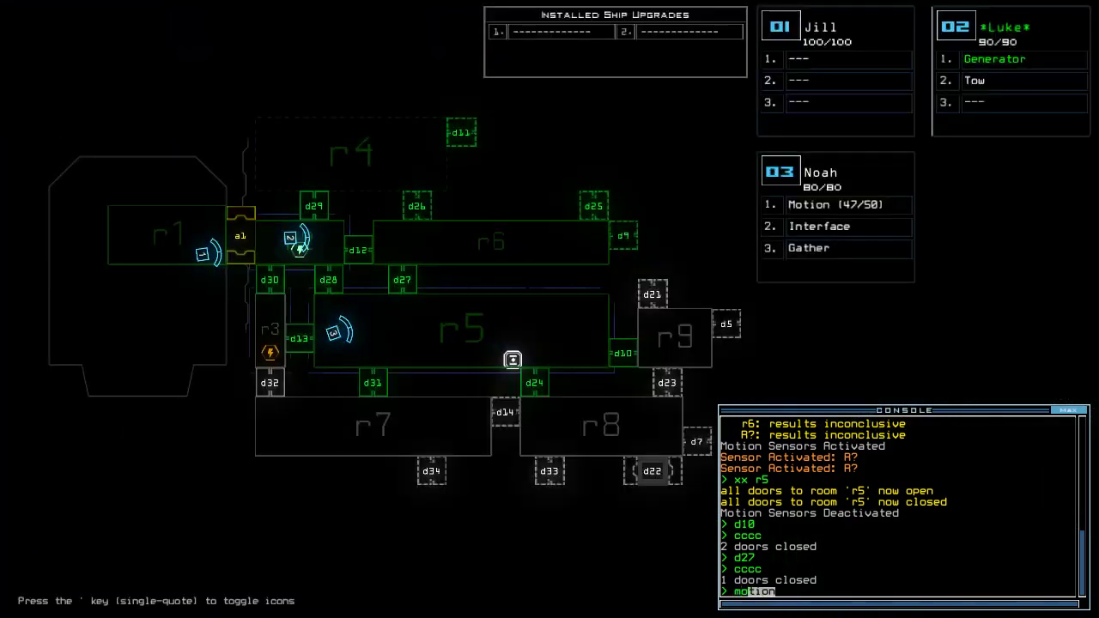
Run a motion scan flagging r8 and r9, open door d31, and check mission time
{"action": "key", "text": "Return"}
{"action": "key", "text": "space"}
{"action": "type", "text": "d31"}
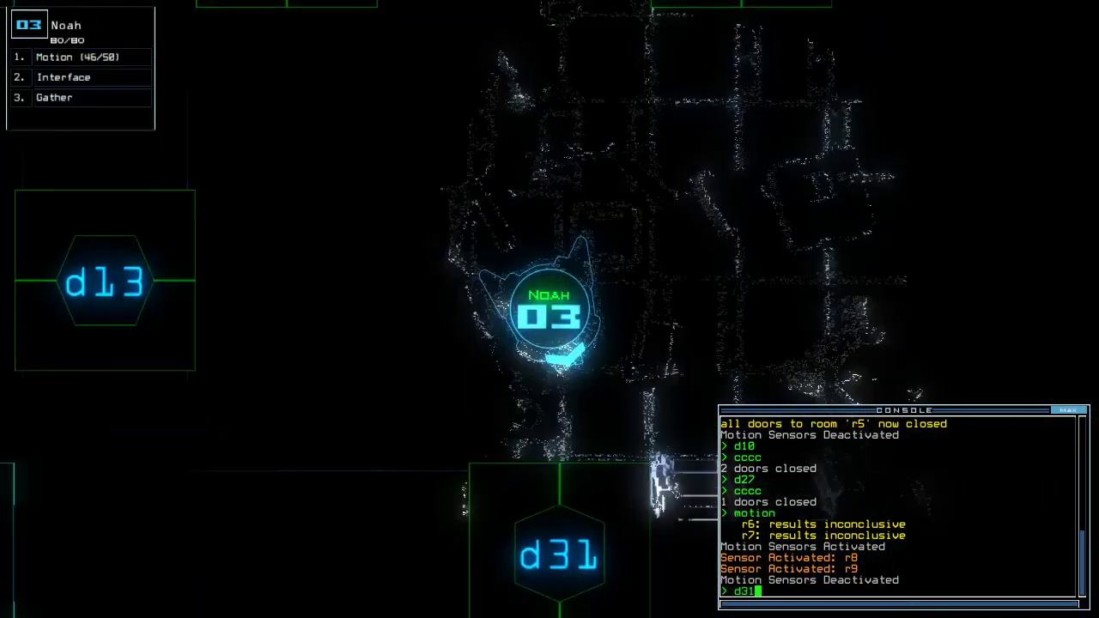
{"action": "scroll", "coordinate": [550, 309], "scroll_direction": "down", "scroll_amount": 3}
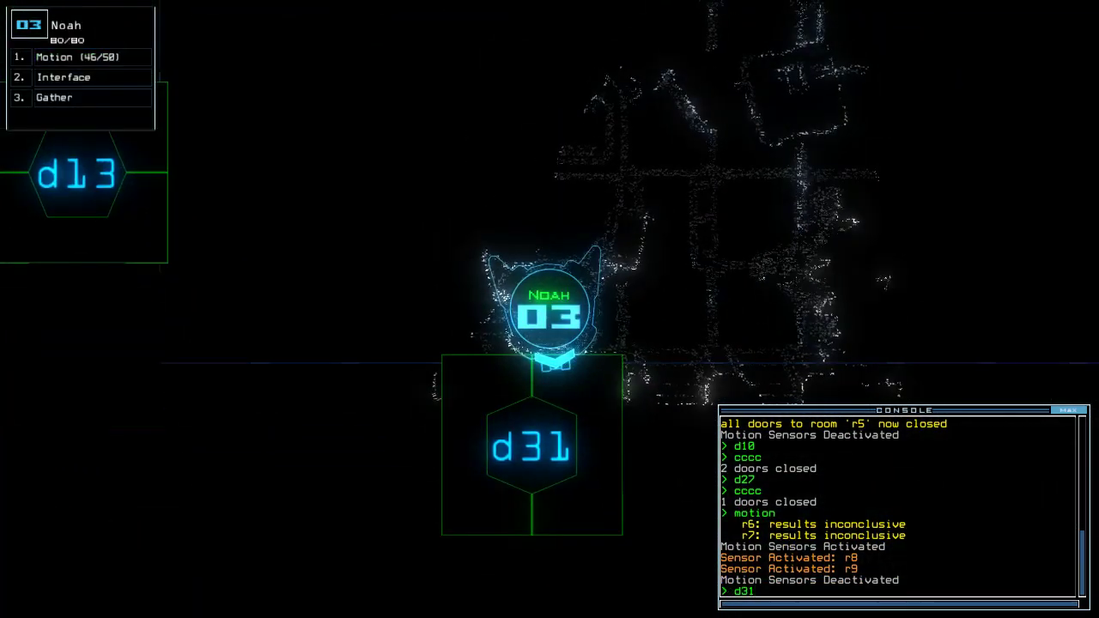
{"action": "key", "text": "Return"}
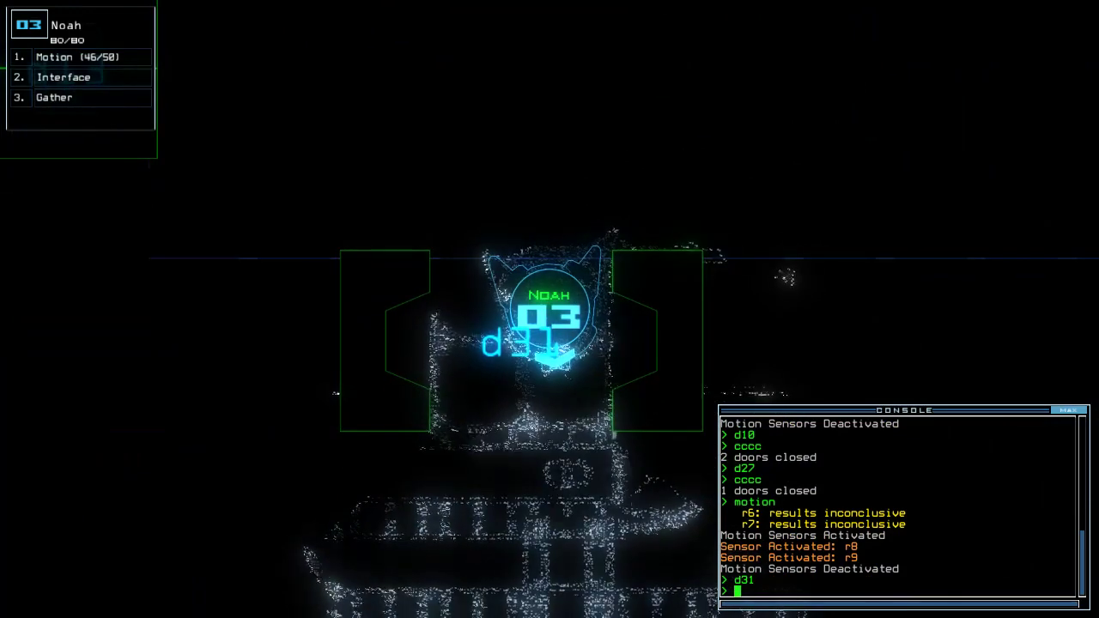
{"action": "type", "text": "te"}
{"action": "key", "text": "Return"}
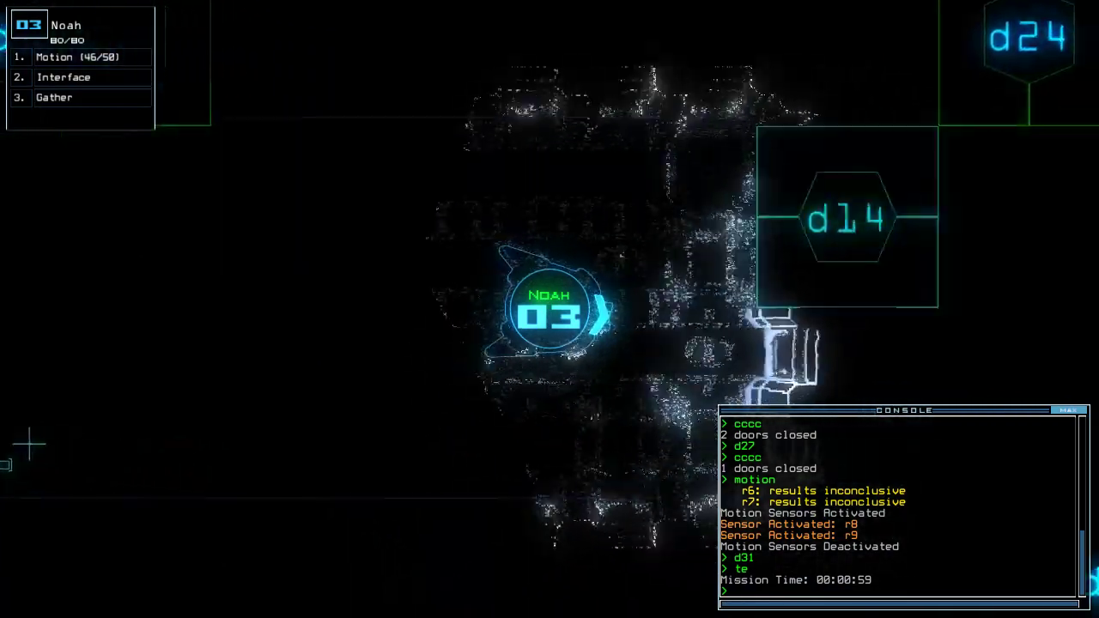
{"action": "type", "text": "d31"}
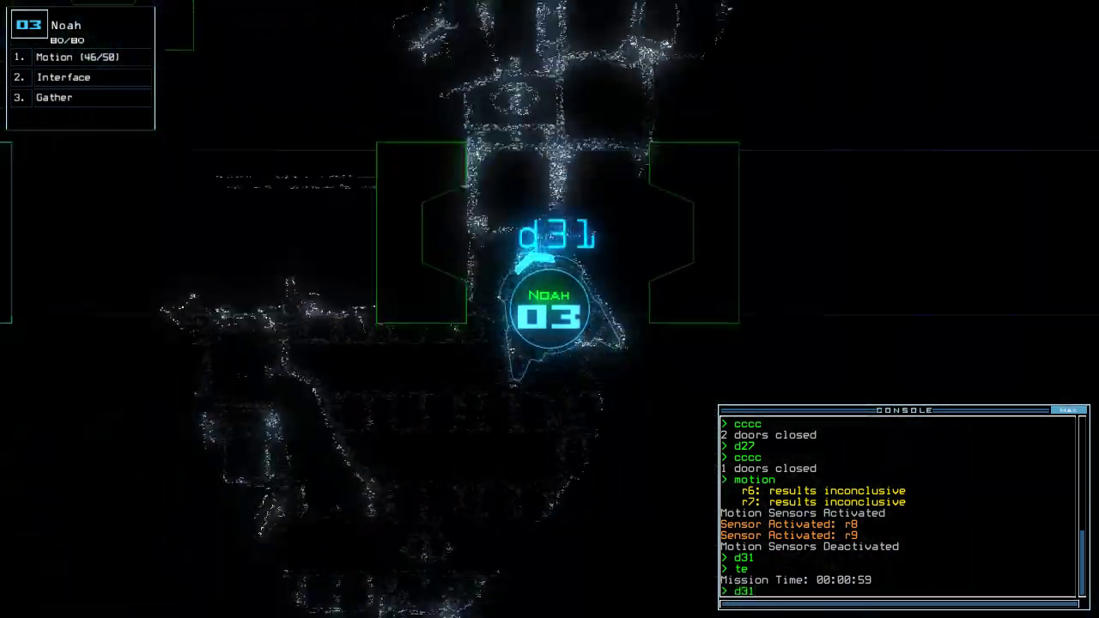
{"action": "key", "text": "Return"}
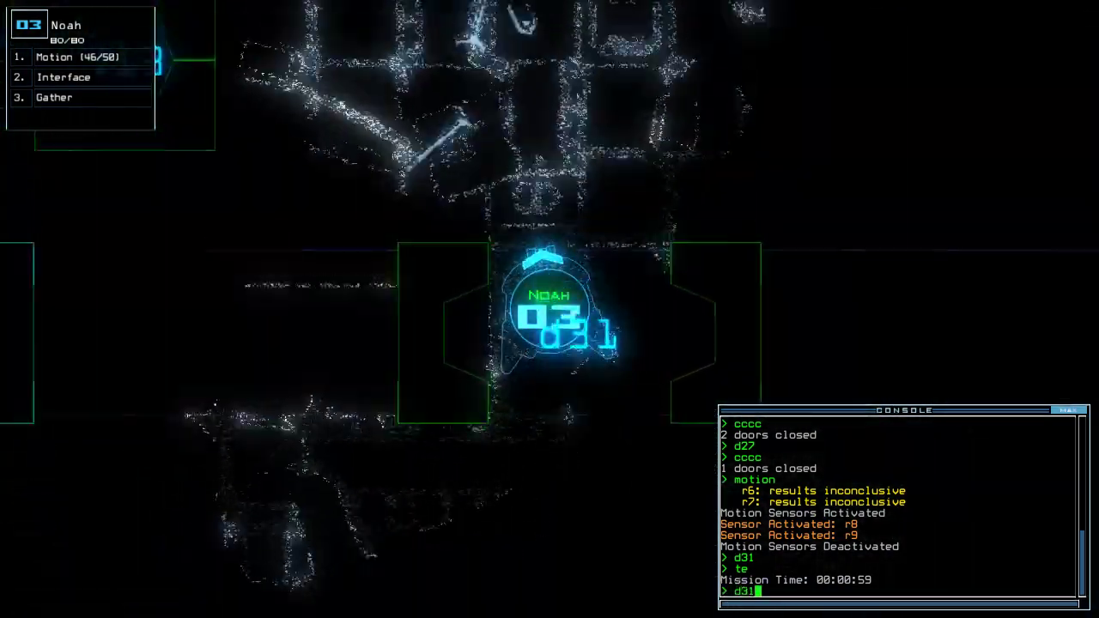
{"action": "type", "text": "d13"}
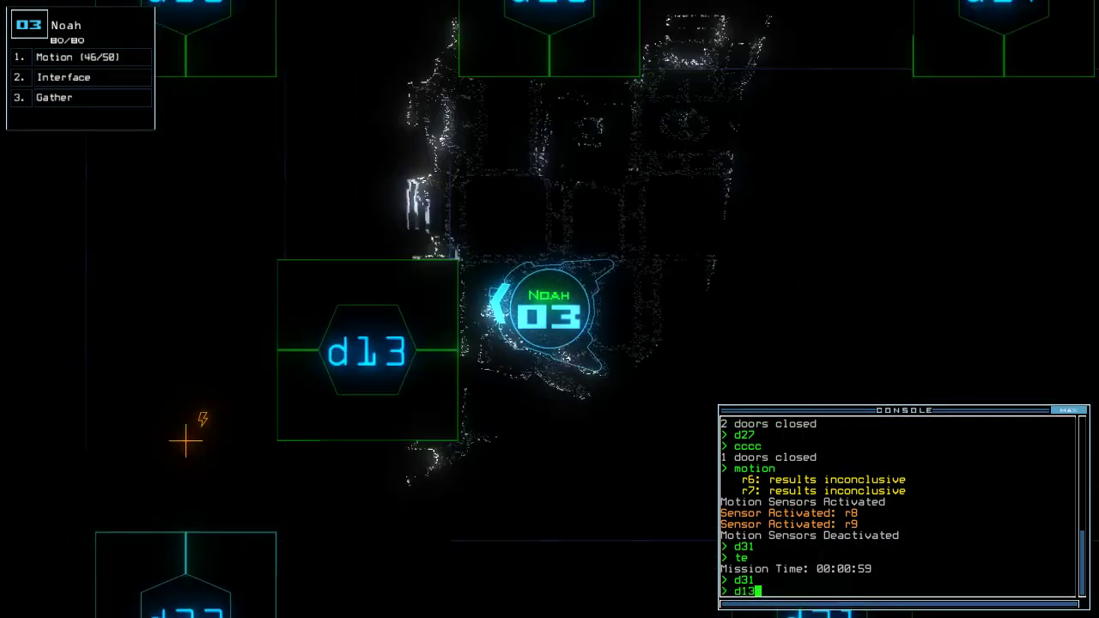
Drive Noah back through doors d13 and d27, closing the doors behind it
{"action": "key", "text": "Return"}
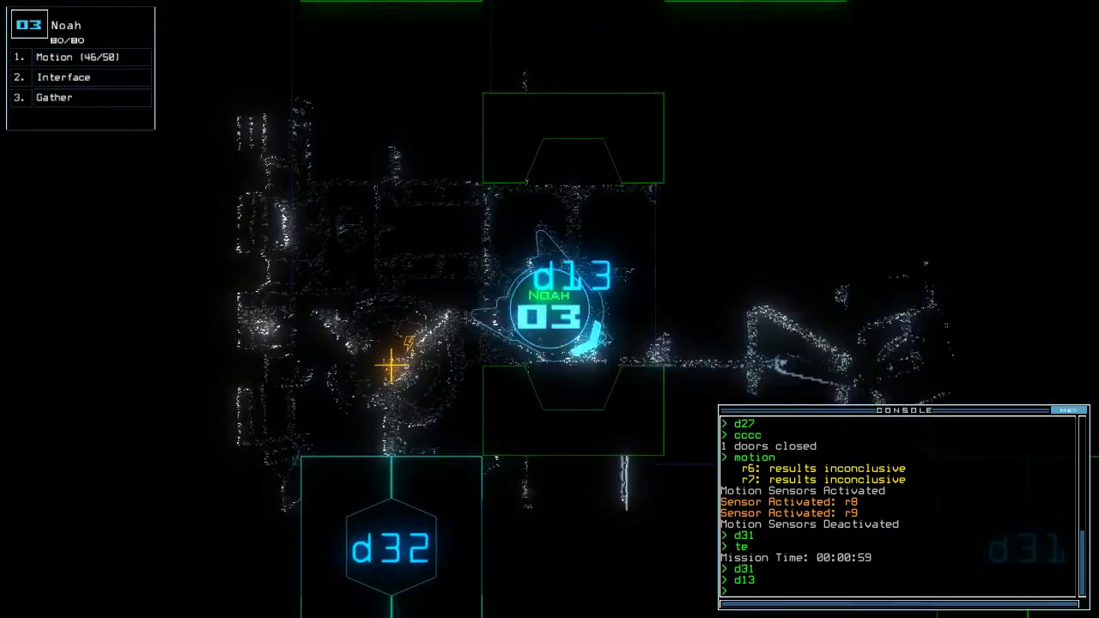
{"action": "key", "text": "space"}
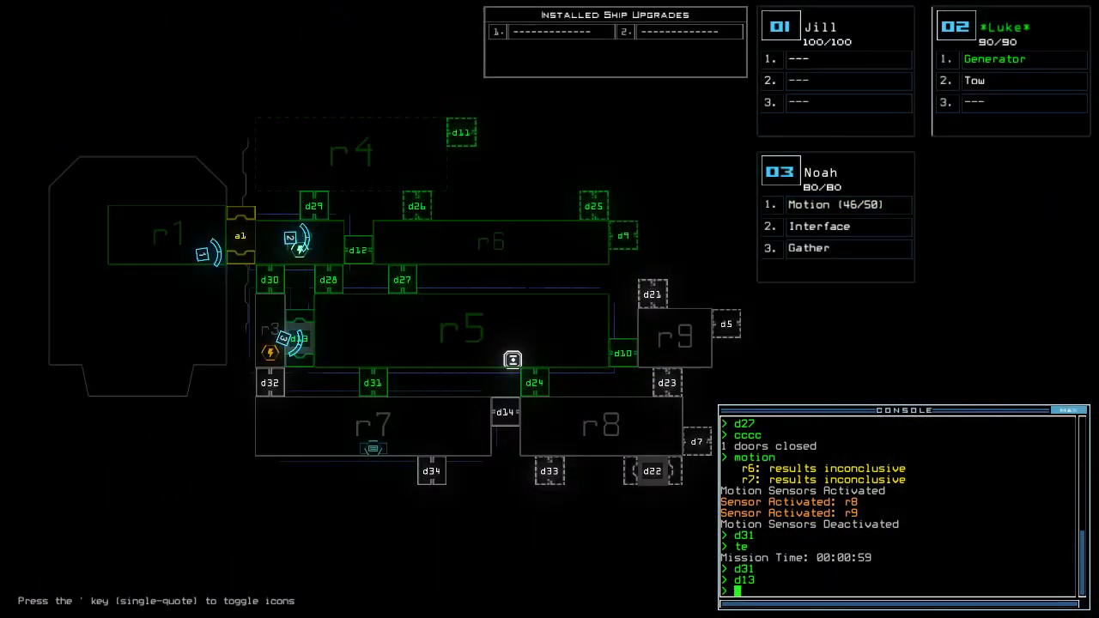
{"action": "type", "text": "d27"}
{"action": "key", "text": "Return"}
{"action": "key", "text": "space"}
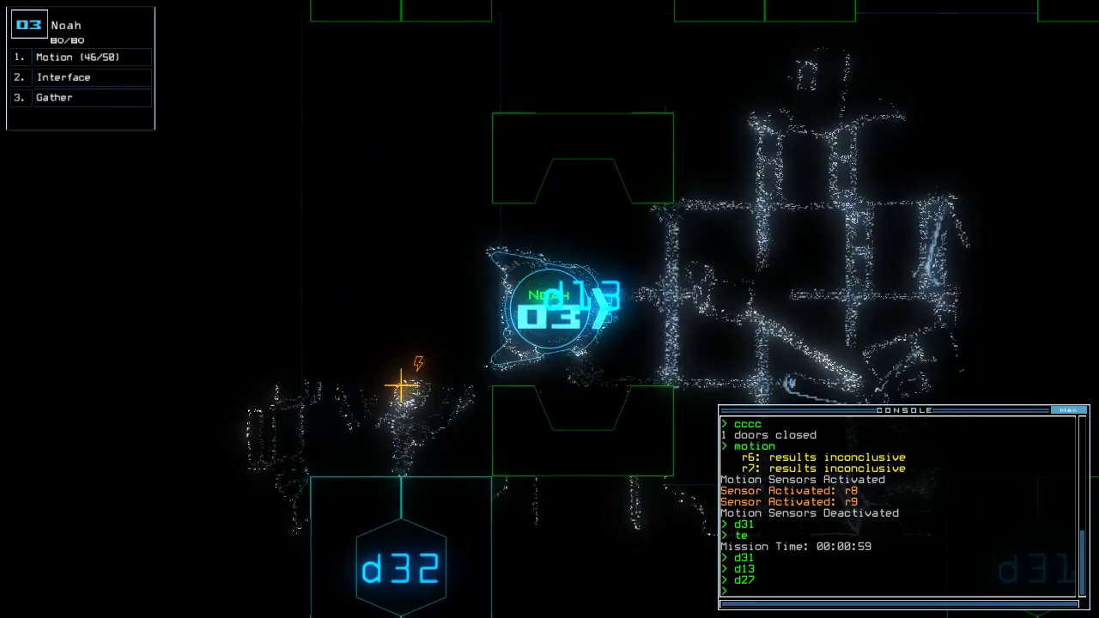
{"action": "type", "text": "cc"}
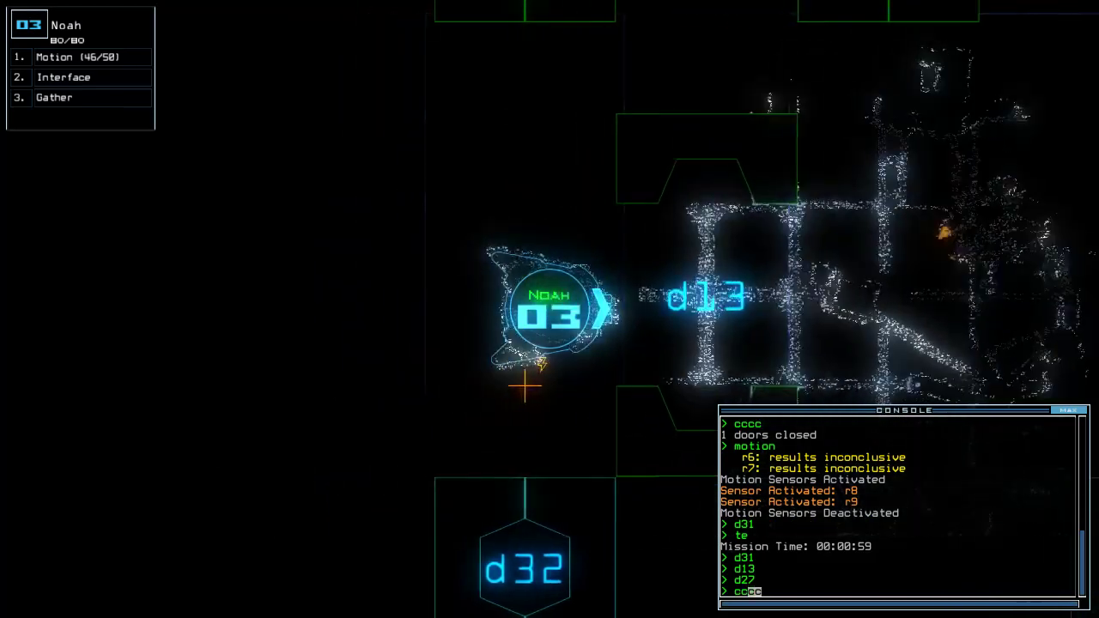
{"action": "key", "text": "Return"}
{"action": "type", "text": "d30"}
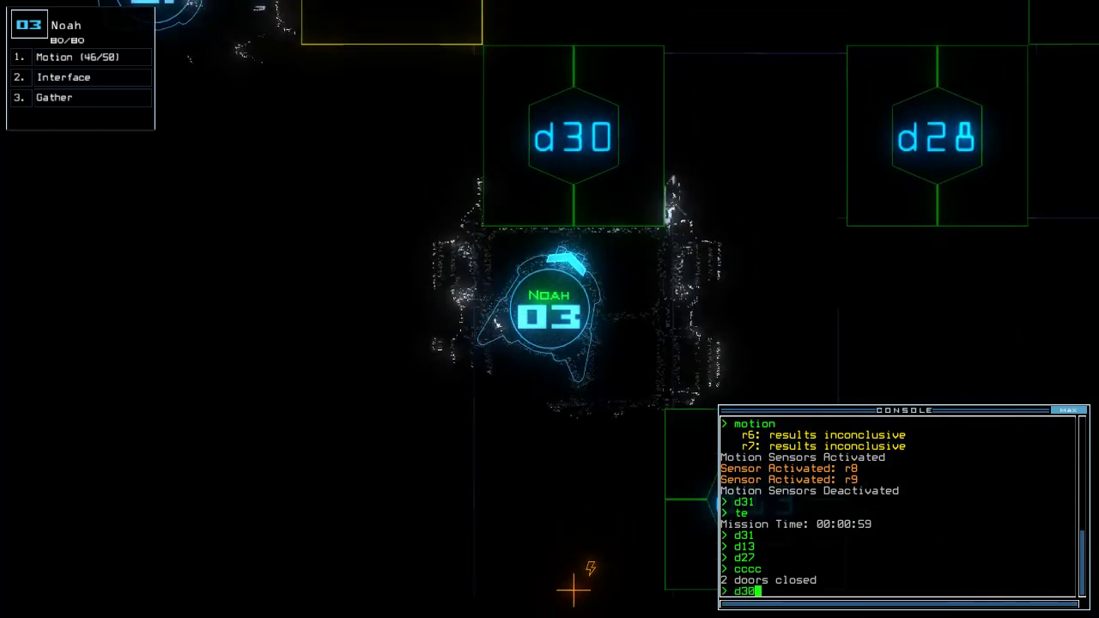
Pass Noah through door d30, close it, and open door d12
{"action": "key", "text": "Return"}
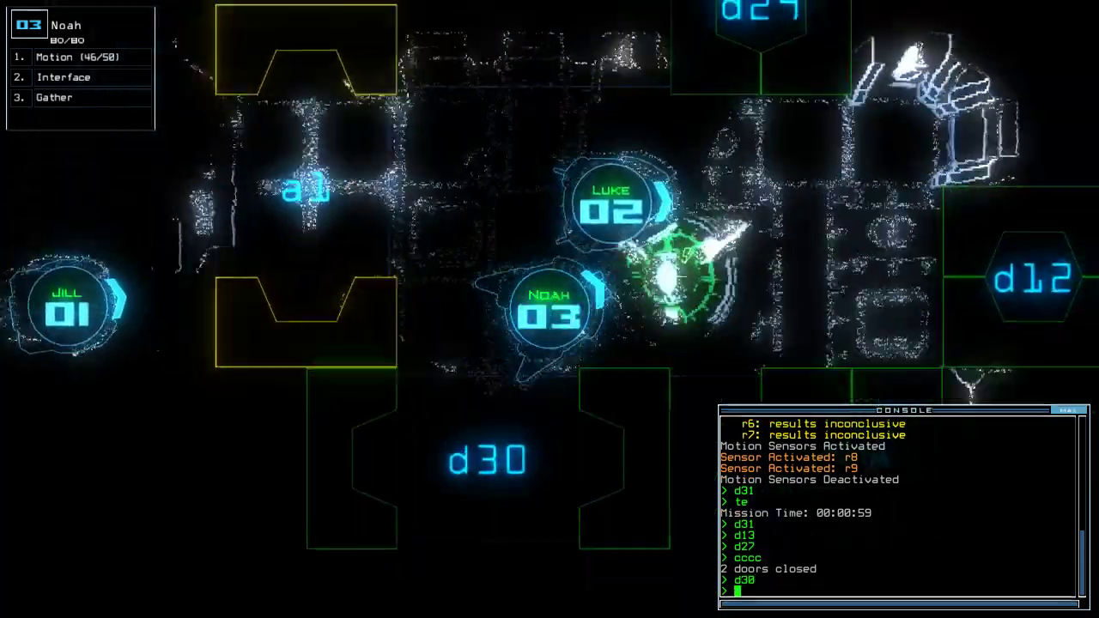
{"action": "type", "text": "cccc"}
{"action": "key", "text": "Return"}
{"action": "type", "text": "d12"}
{"action": "key", "text": "Return"}
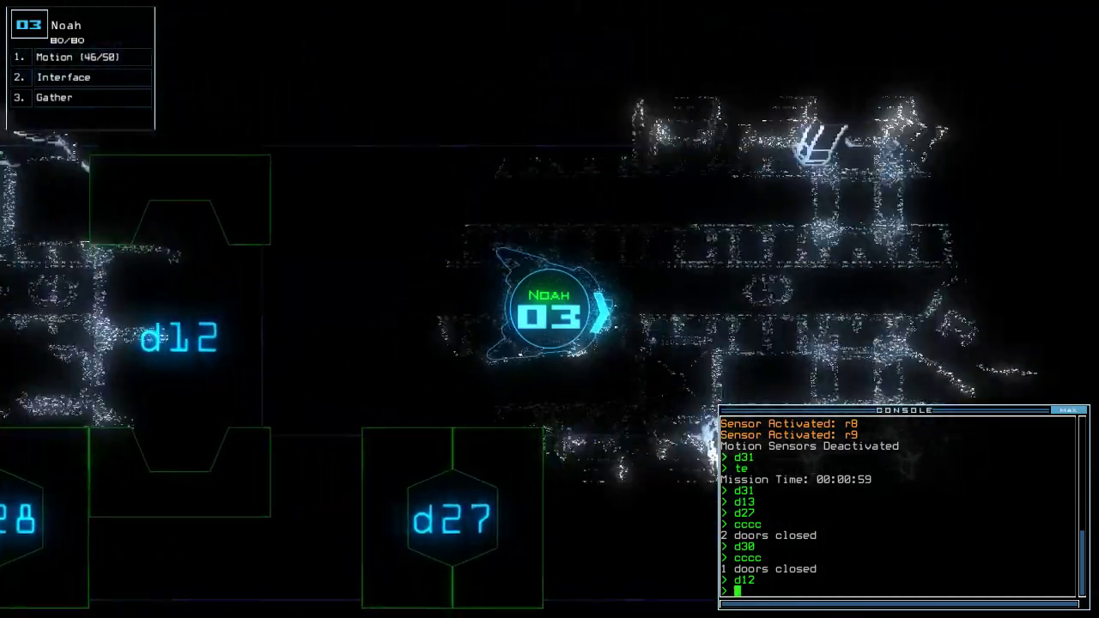
{"action": "type", "text": "te"}
Check the mission time and gather more scrap with Noah
{"action": "key", "text": "Return"}
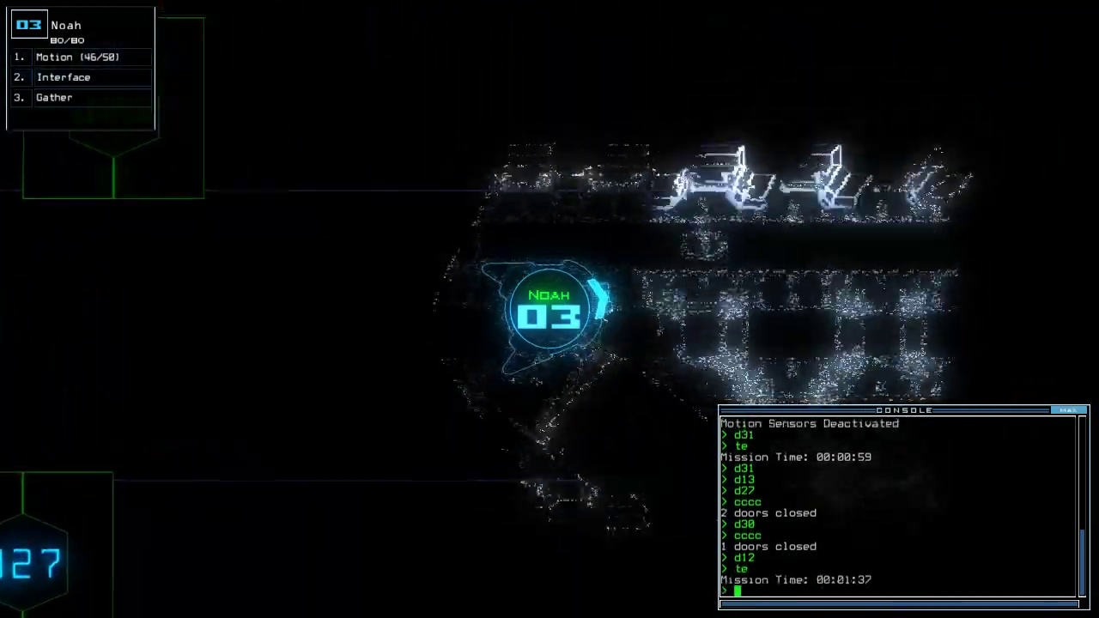
{"action": "type", "text": "g"}
{"action": "key", "text": "Return"}
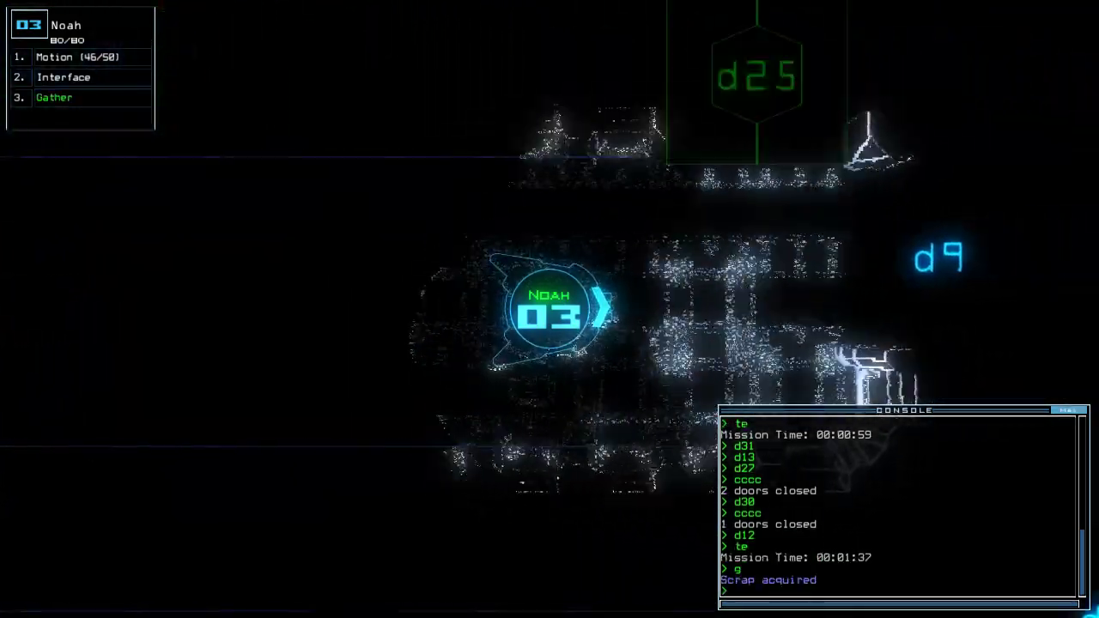
{"action": "key", "text": "space"}
{"action": "key", "text": "space"}
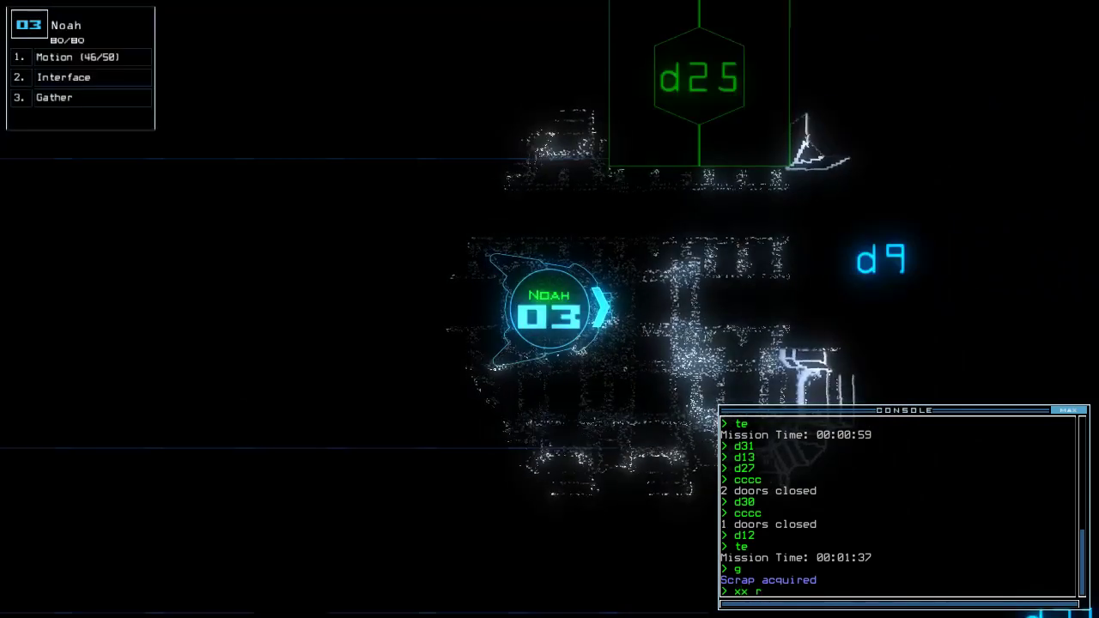
Open door d12 and send Luke back to room r1 with back 2
{"action": "key", "text": "space"}
{"action": "type", "text": "6"}
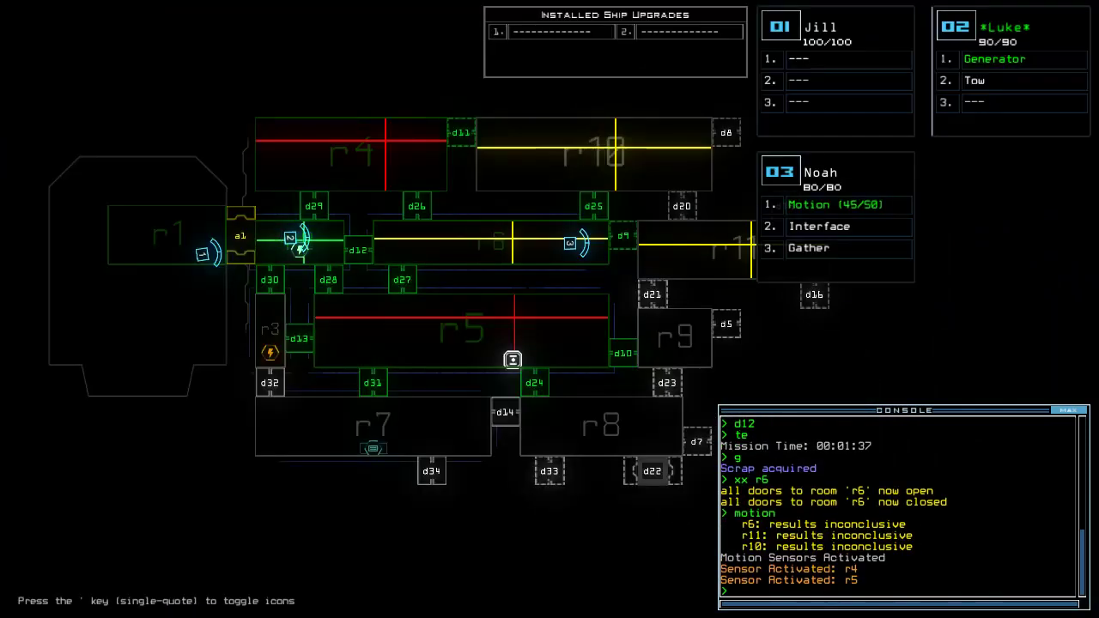
{"action": "key", "text": "space"}
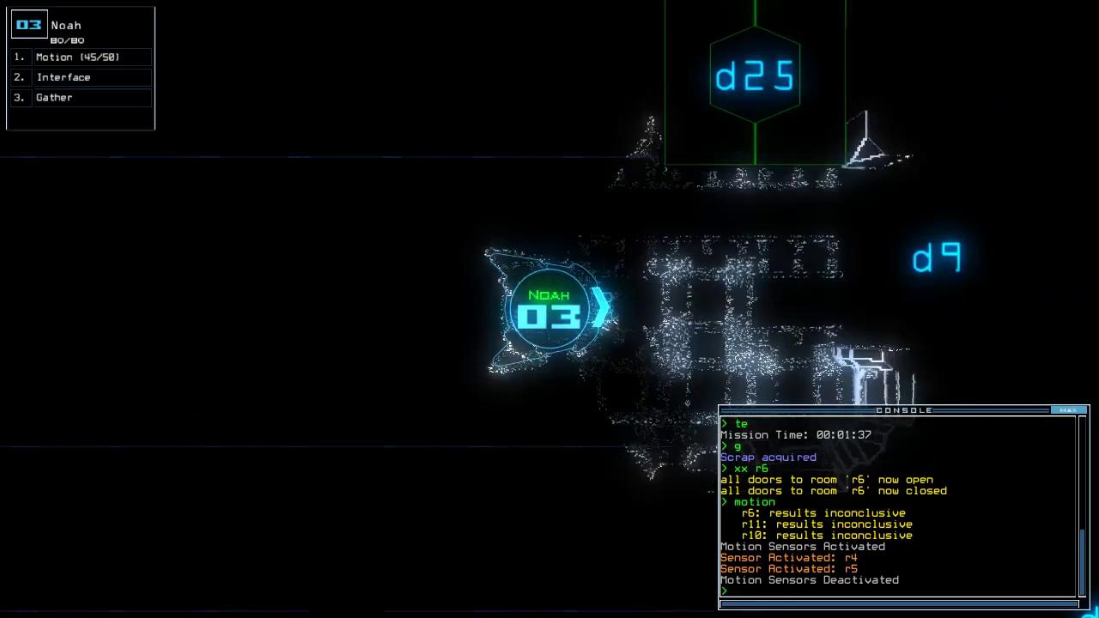
{"action": "type", "text": "d12"}
{"action": "key", "text": "Return"}
{"action": "key", "text": "Return"}
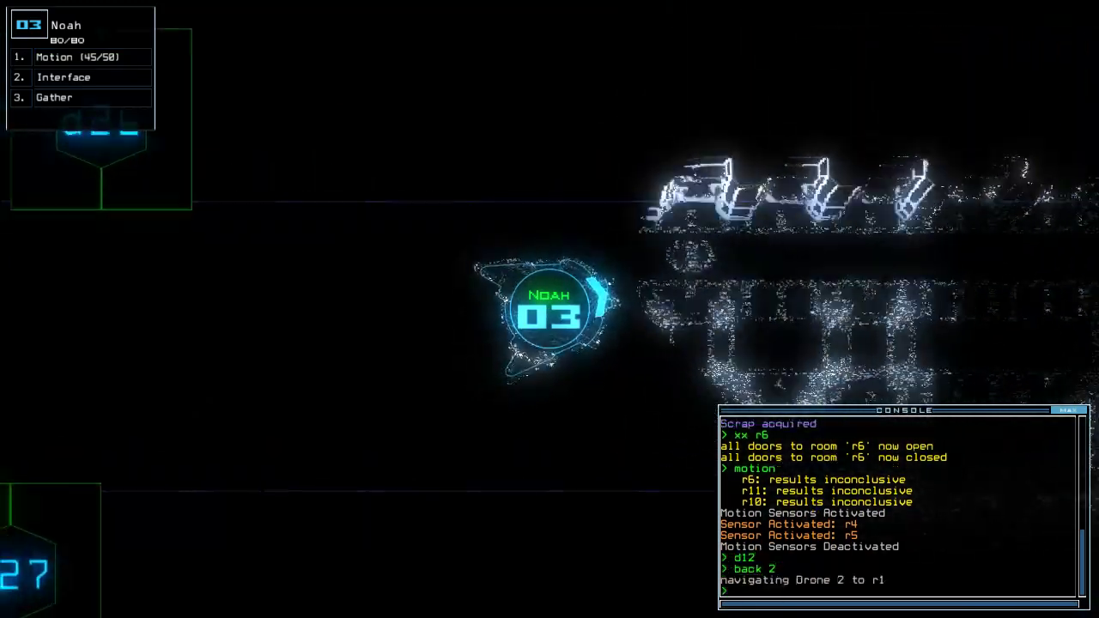
{"action": "type", "text": "te"}
{"action": "key", "text": "Return"}
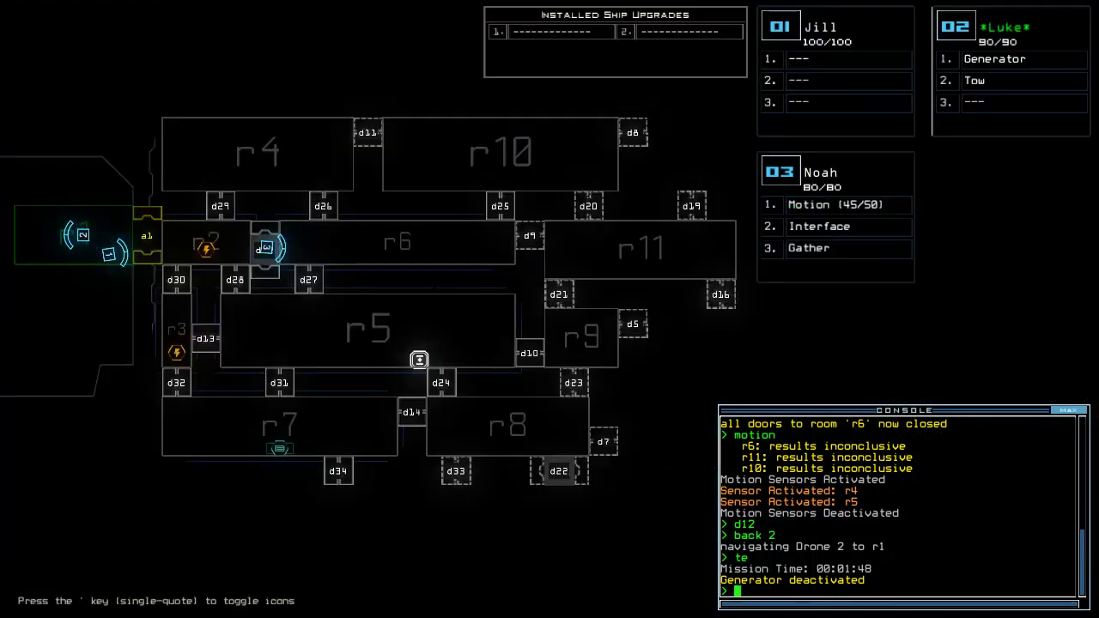
{"action": "type", "text": "te"}
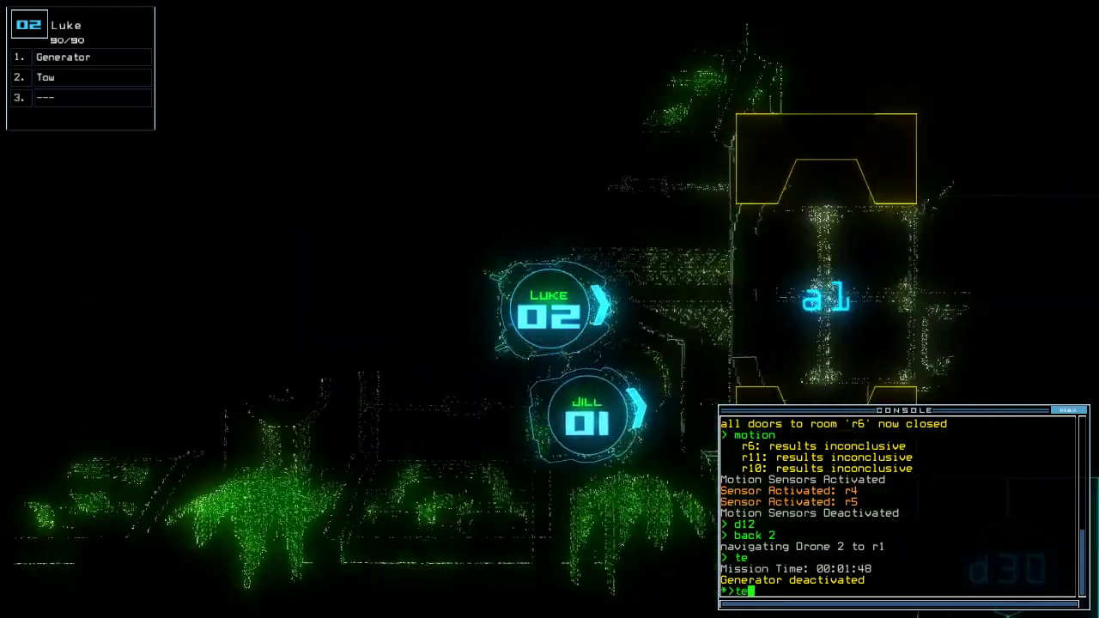
Reactivate Luke's generator with g, then return to Noah's camera view
{"action": "key", "text": "Return"}
{"action": "key", "text": "space"}
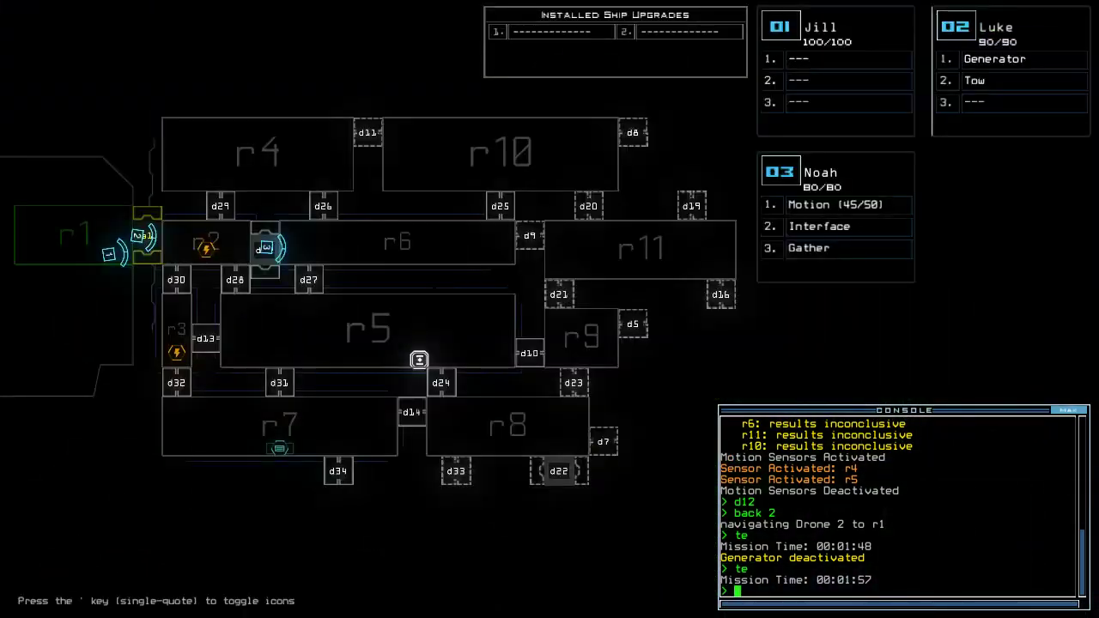
{"action": "key", "text": "space"}
{"action": "type", "text": "2t"}
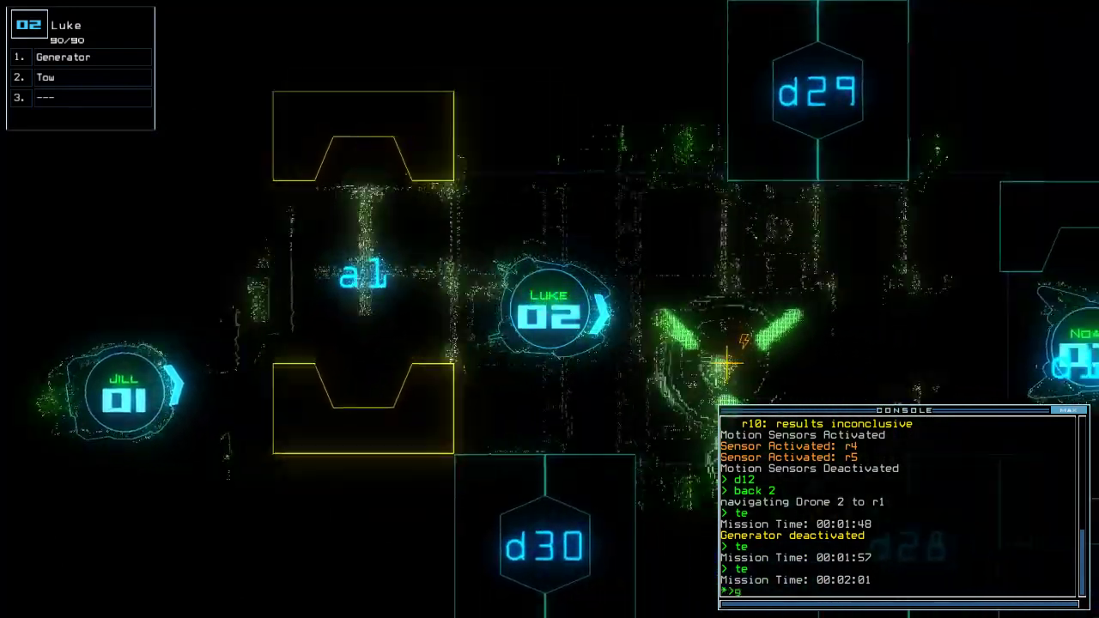
{"action": "type", "text": "g"}
{"action": "key", "text": "Return"}
{"action": "key", "text": "3"}
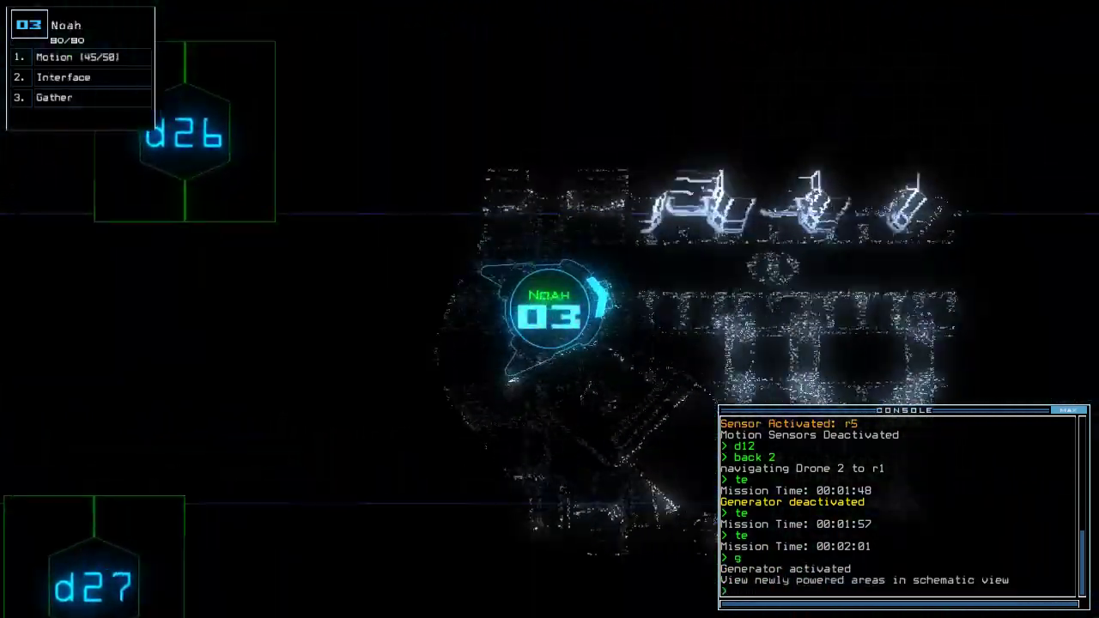
{"action": "key", "text": "space"}
{"action": "key", "text": "space"}
{"action": "type", "text": "d25"}
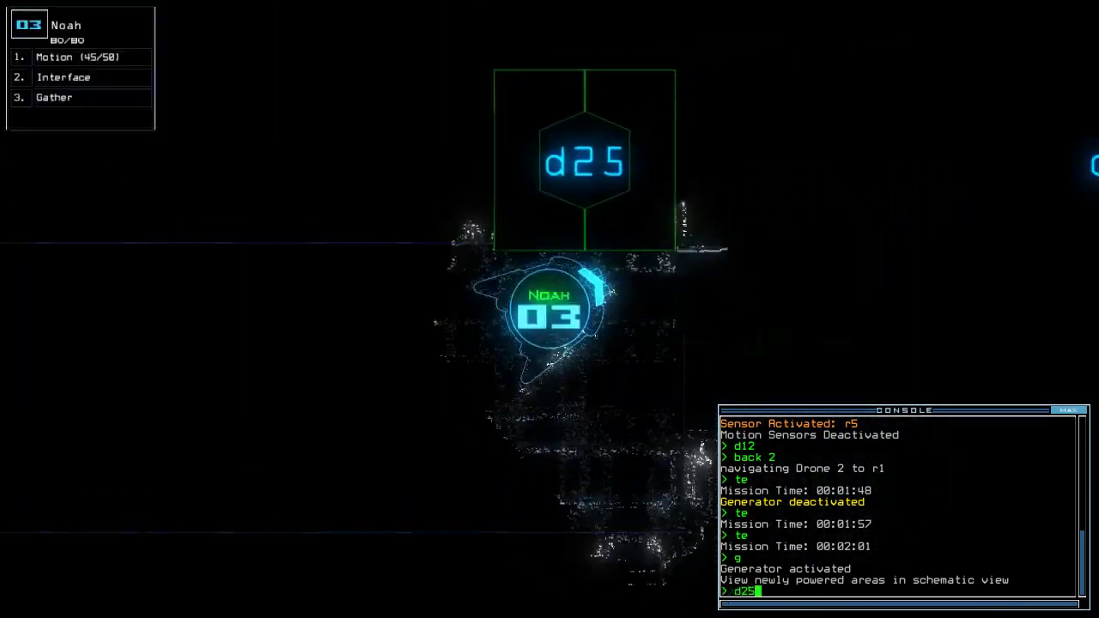
Open door d25 for Noah and check the mission time
{"action": "key", "text": "Return"}
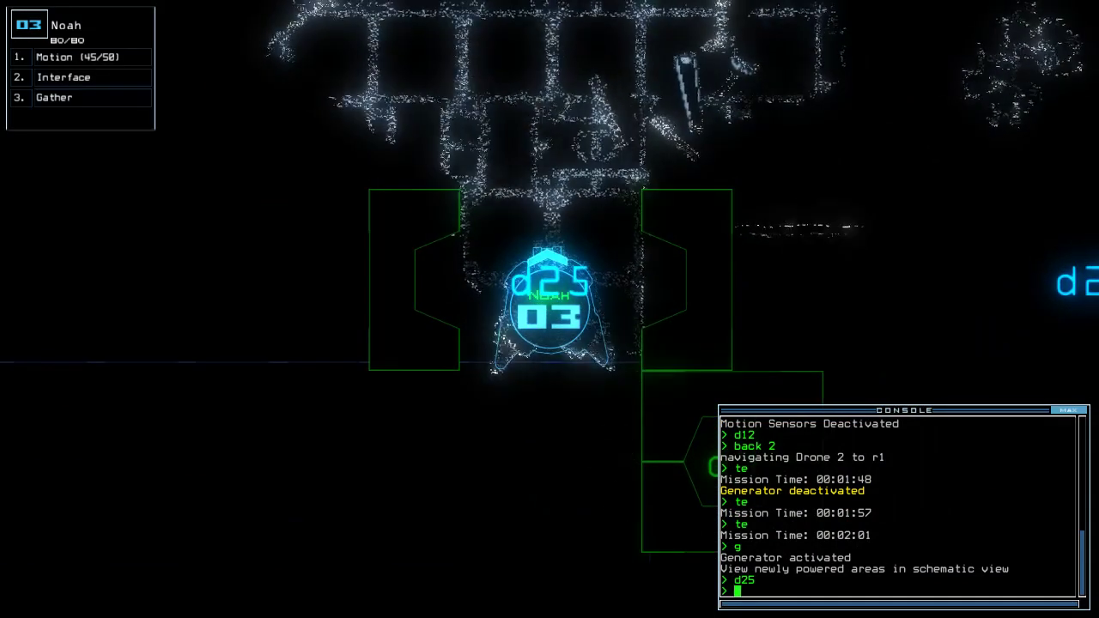
{"action": "key", "text": "space"}
{"action": "key", "text": "space"}
{"action": "key", "text": "space"}
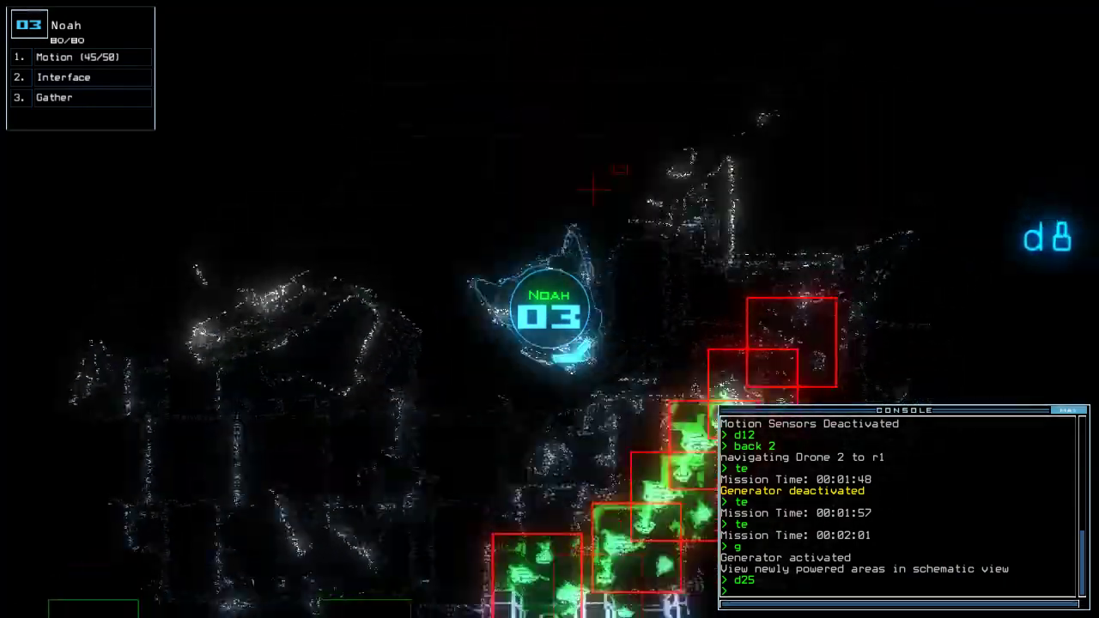
{"action": "left_click_drag", "start_coordinate": [947, 415], "coordinate": [966, 103]}
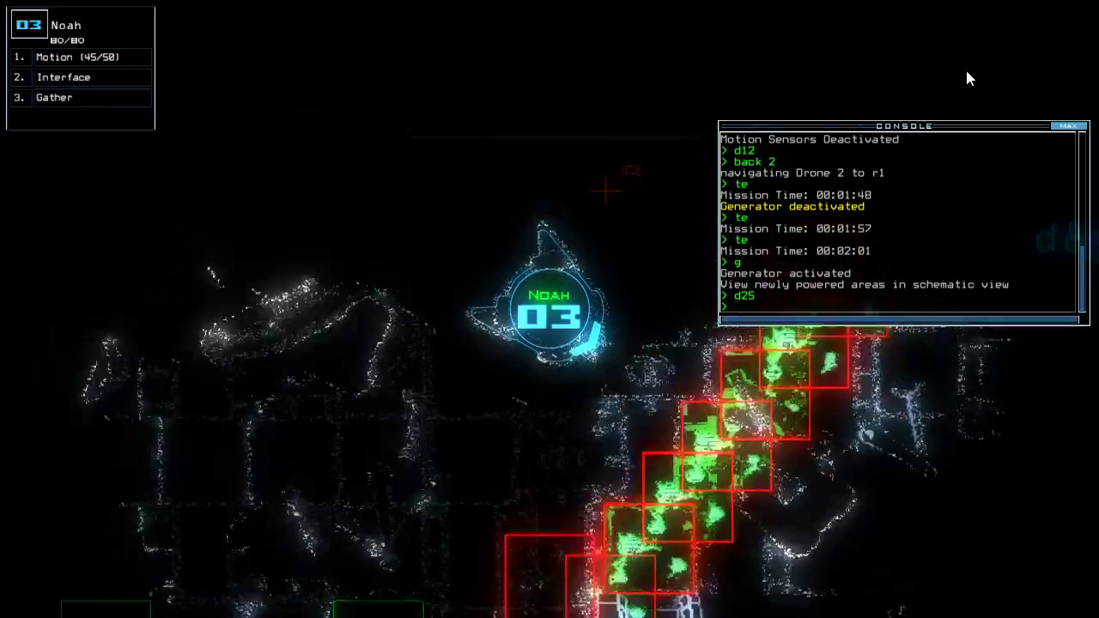
{"action": "type", "text": "te"}
{"action": "key", "text": "Return"}
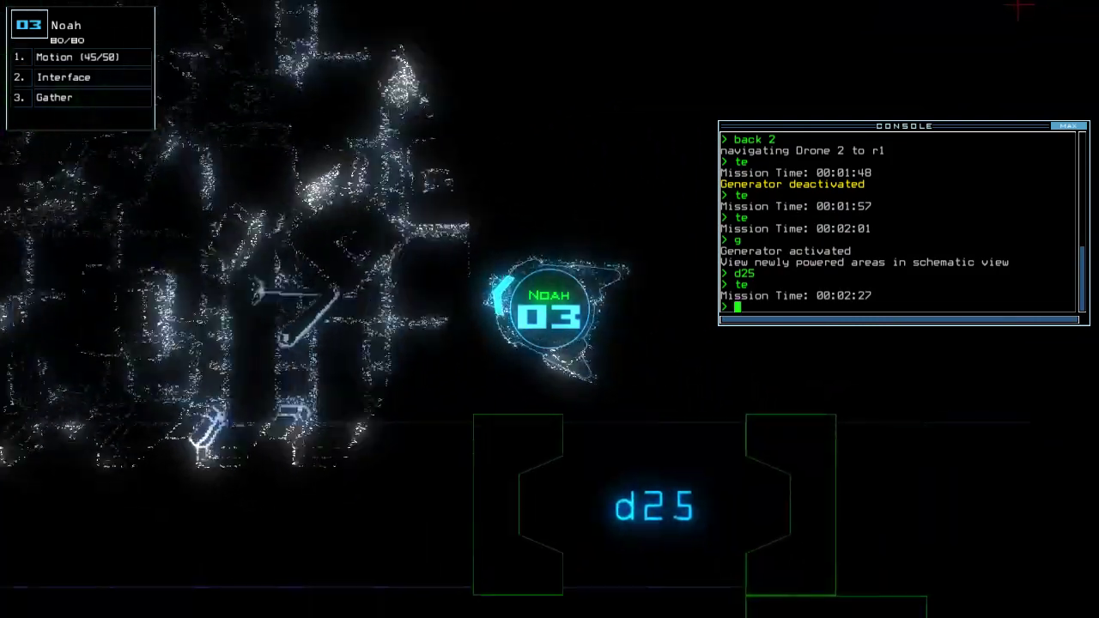
{"action": "type", "text": "motion"}
Run a motion scan, open door d12, and start the module swap with Luke
{"action": "key", "text": "Return"}
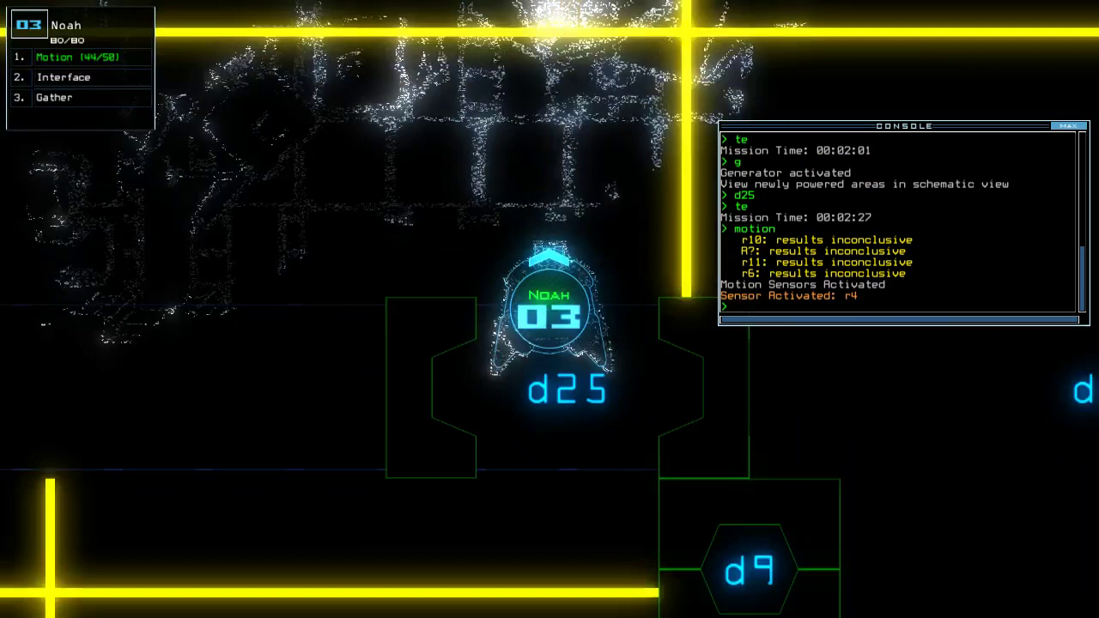
{"action": "key", "text": "space"}
{"action": "type", "text": "d11"}
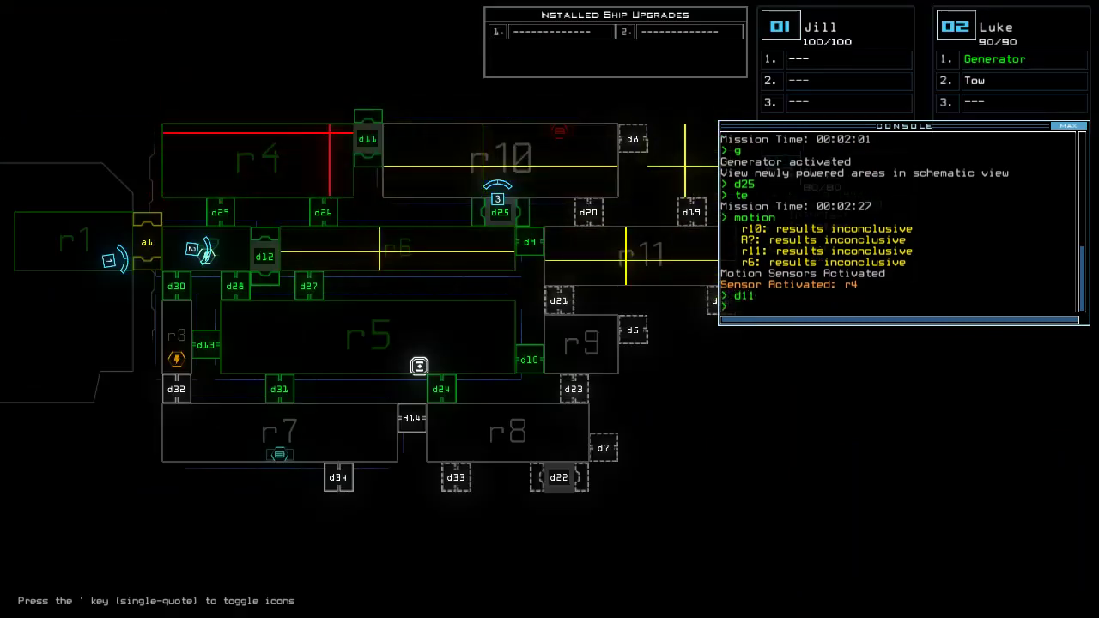
{"action": "key", "text": "space"}
{"action": "type", "text": "cccc"}
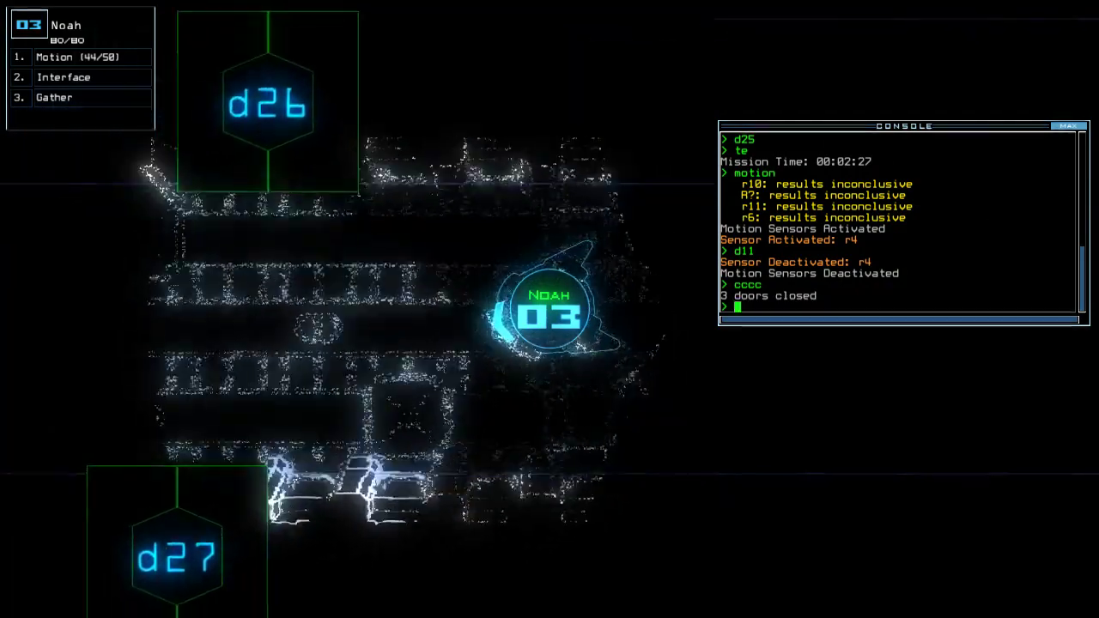
{"action": "type", "text": "12"}
{"action": "key", "text": "Return"}
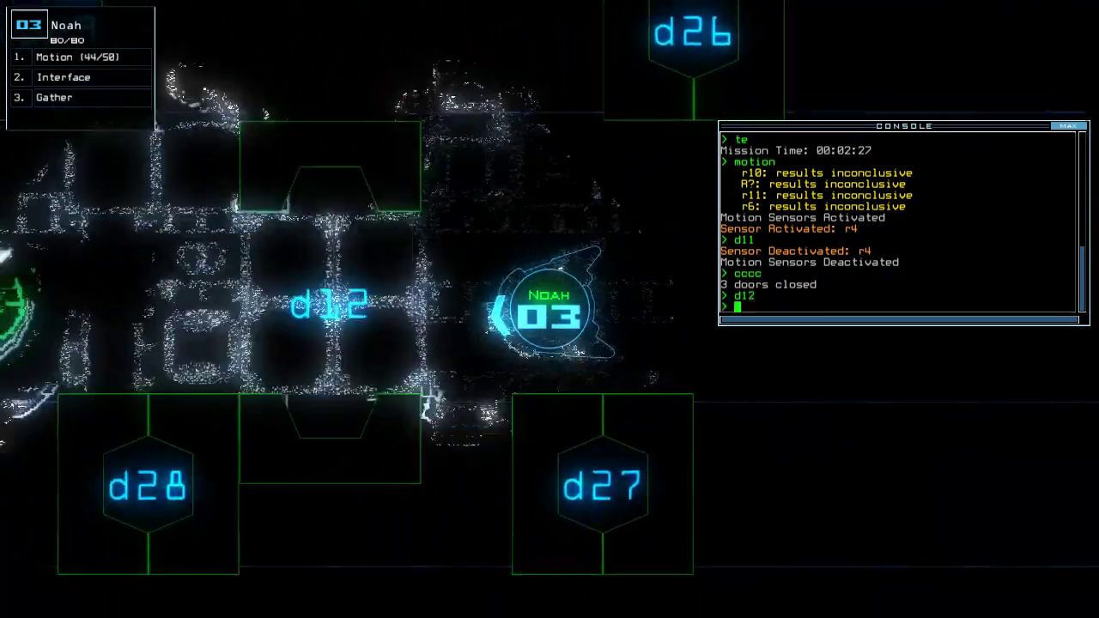
{"action": "type", "text": "swap"}
{"action": "key", "text": "Return"}
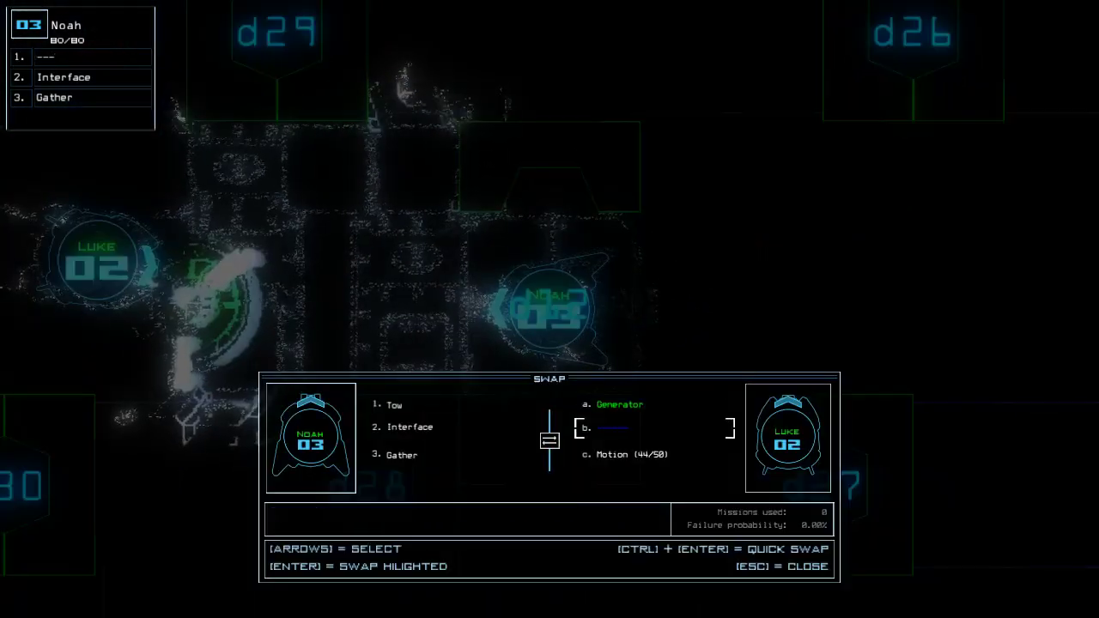
Trade Noah's Motion for Luke's Tow, run 'motion 2', and open door d29
{"action": "key", "text": "Return"}
{"action": "type", "text": "2"}
{"action": "key", "text": "Return"}
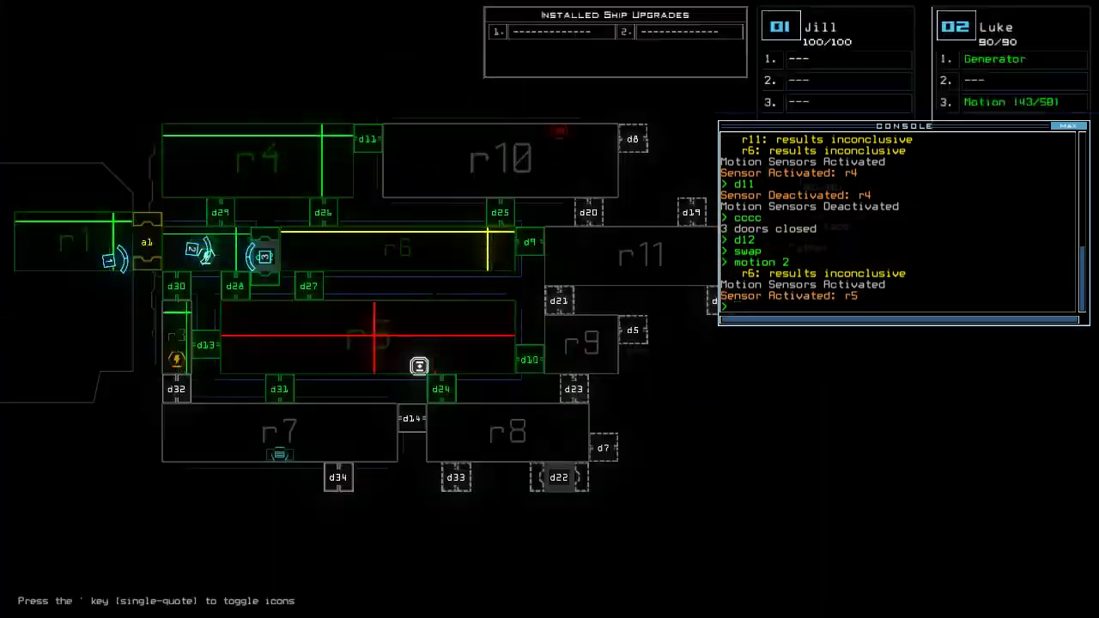
{"action": "type", "text": "d29"}
{"action": "key", "text": "Return"}
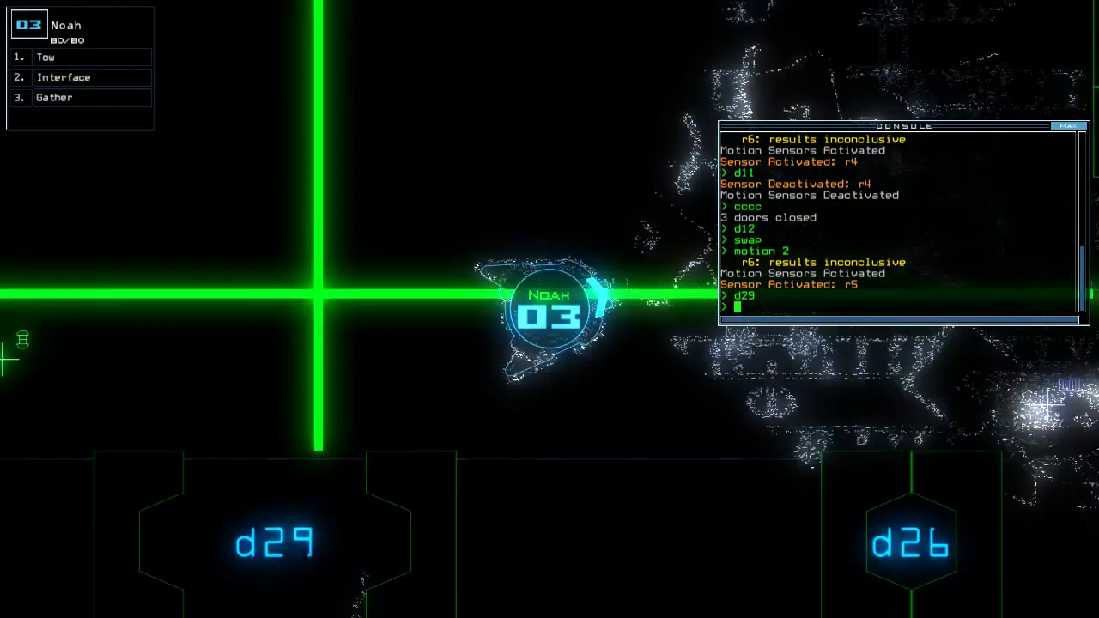
{"action": "type", "text": "g"}
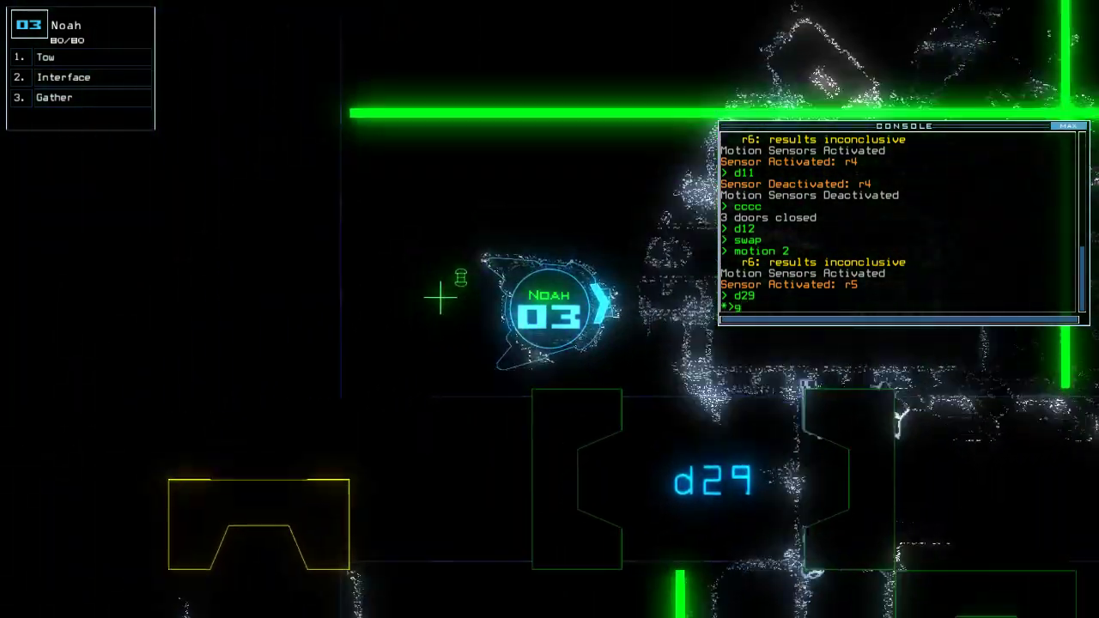
Gather near d29 (no fuel found), then toggle doors d29 and d12
{"action": "key", "text": "Return"}
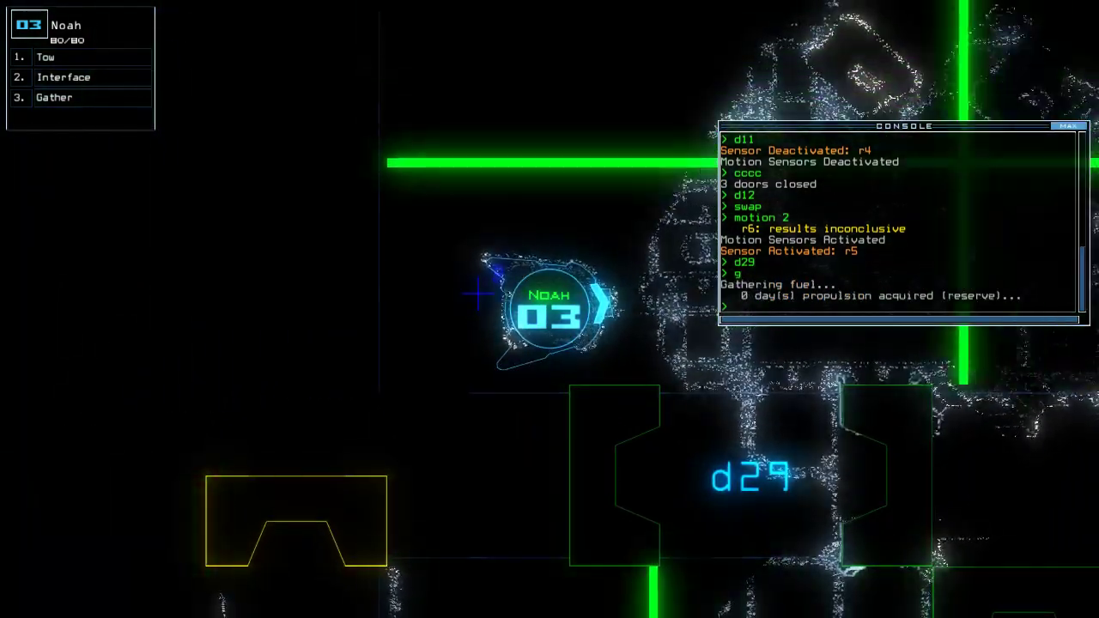
{"action": "type", "text": "d29"}
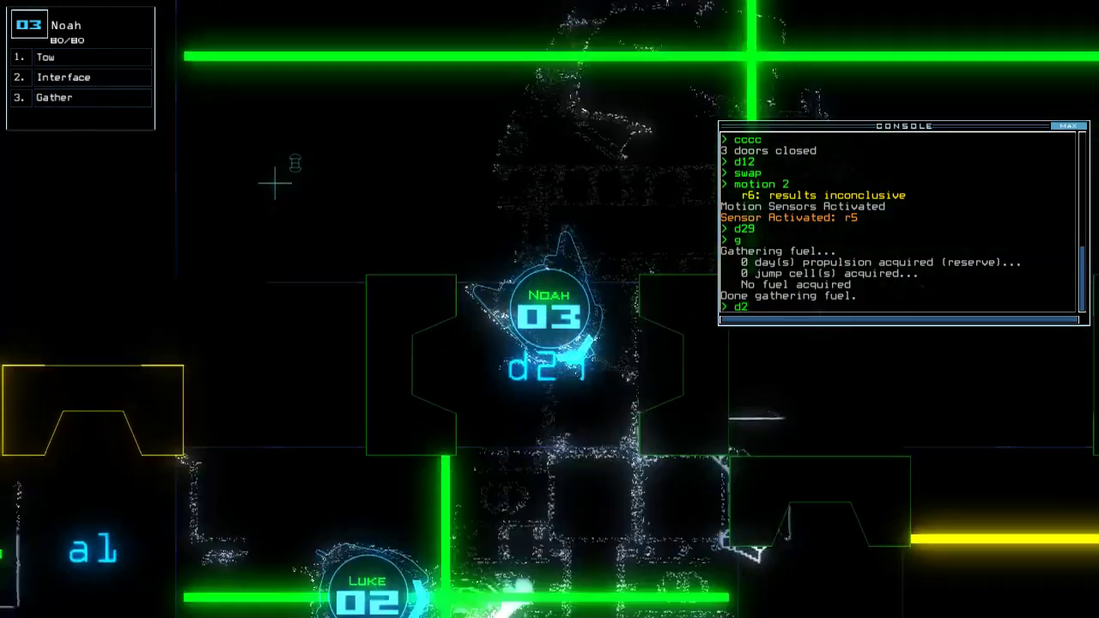
{"action": "key", "text": "Return"}
{"action": "type", "text": "d12"}
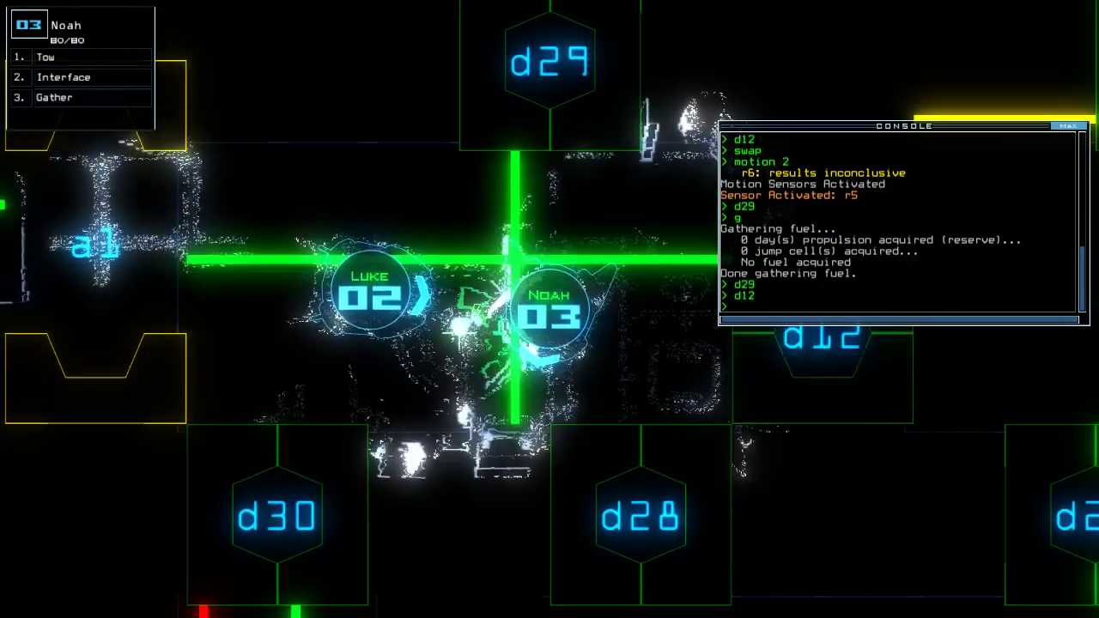
{"action": "key", "text": "Return"}
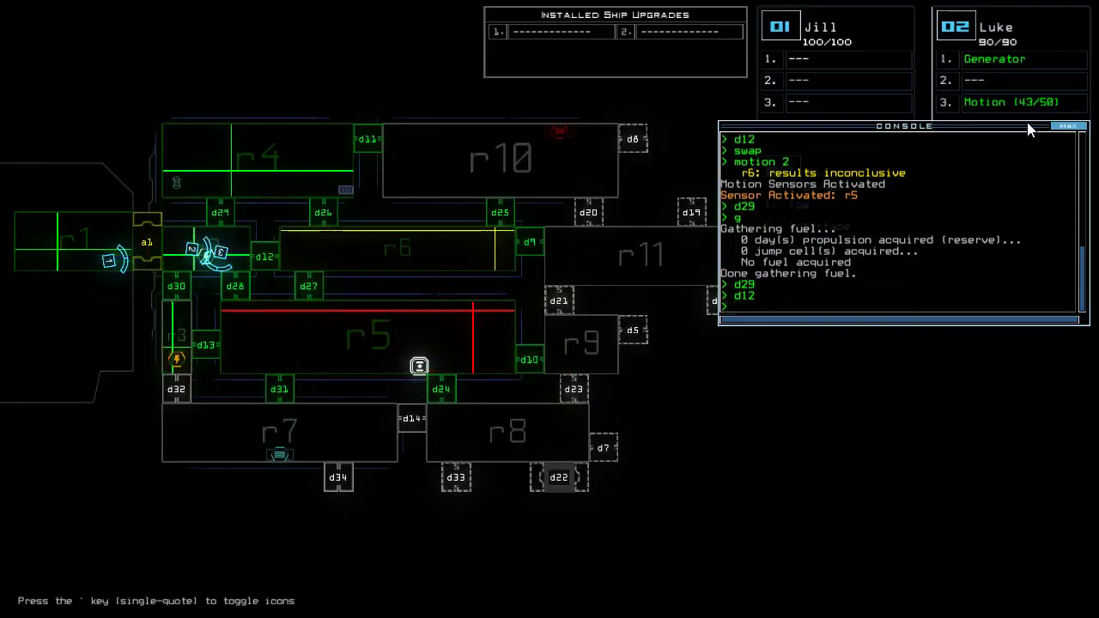
{"action": "key", "text": "Tab"}
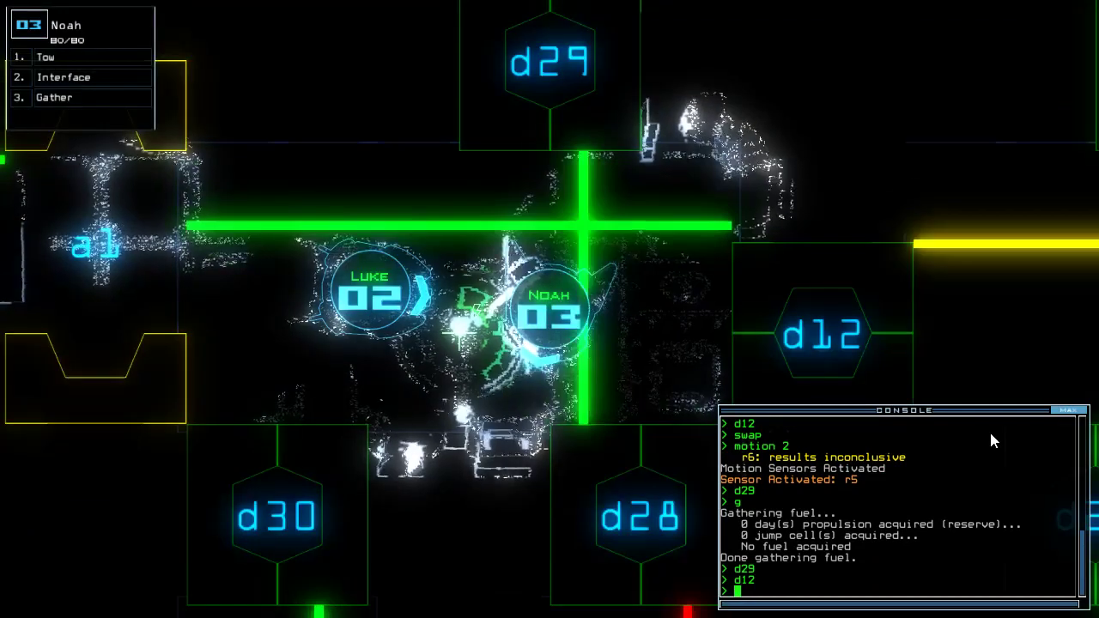
{"action": "type", "text": "swap"}
Swap modules with Luke so Tow returns to Luke and Motion to Noah
{"action": "key", "text": "Return"}
{"action": "key", "text": "Right"}
{"action": "key", "text": "Return"}
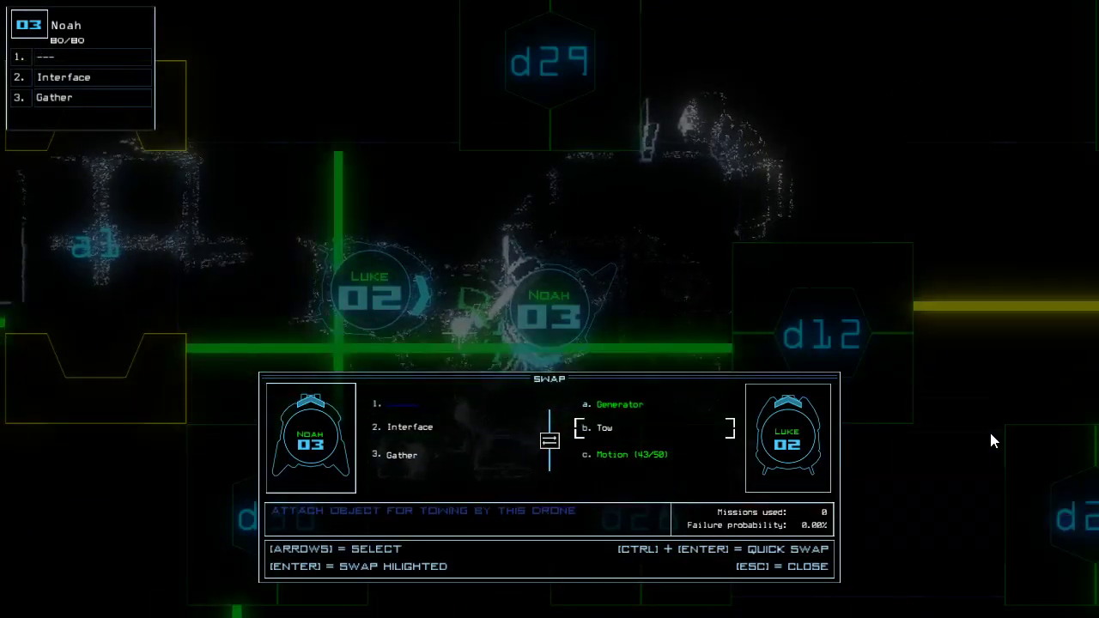
{"action": "key", "text": "Down"}
{"action": "key", "text": "Return"}
{"action": "key", "text": "Escape"}
{"action": "type", "text": "d12"}
Open door d12 and close the doors around Noah
{"action": "key", "text": "Return"}
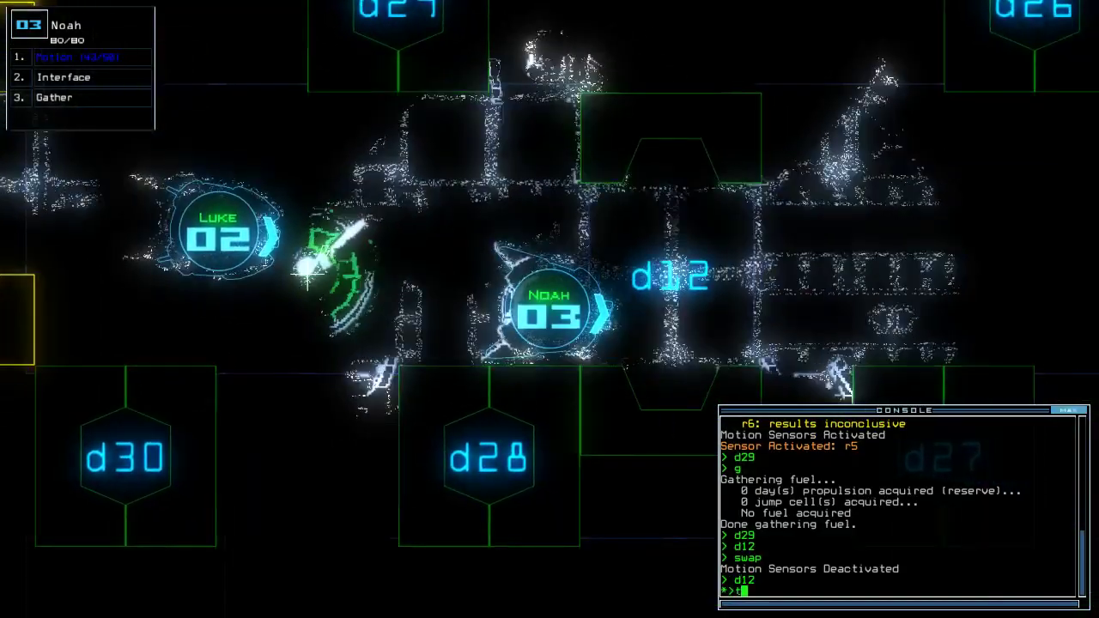
{"action": "type", "text": "te"}
{"action": "key", "text": "Return"}
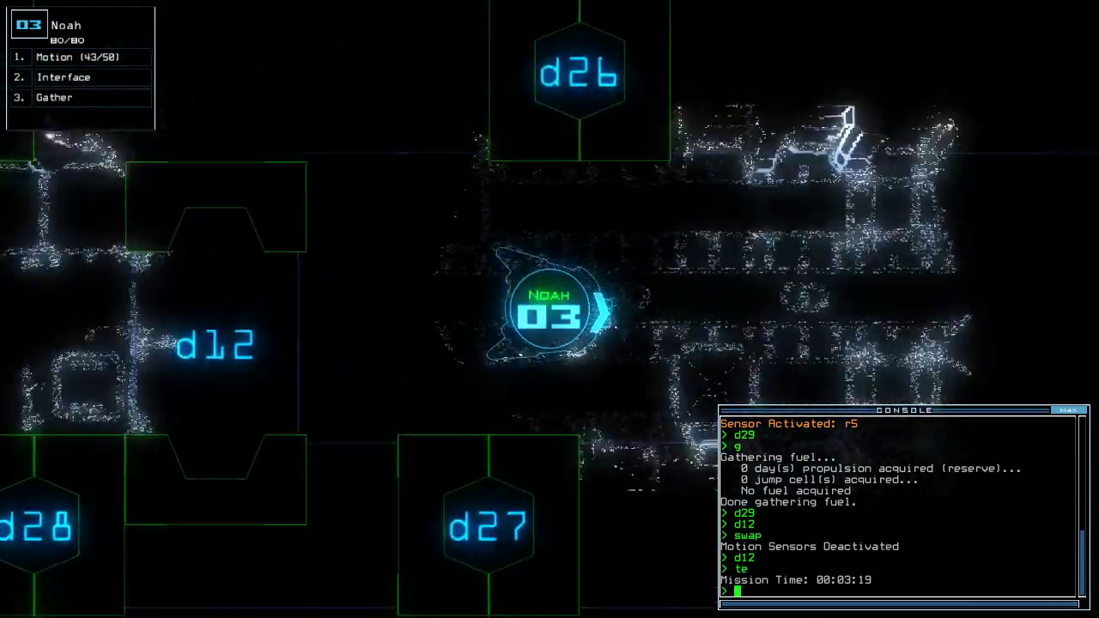
{"action": "type", "text": "cccc"}
{"action": "key", "text": "Return"}
{"action": "type", "text": "d9"}
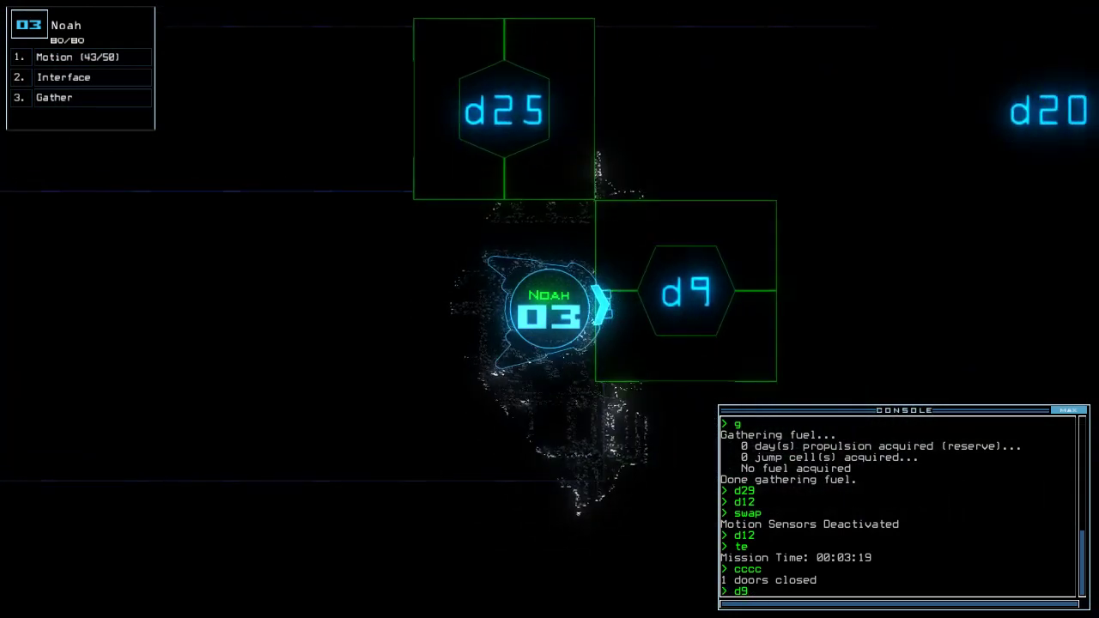
Drive Noah deeper into room r11 while watching the ship map
{"action": "key", "text": "Tab"}
{"action": "key", "text": "Tab"}
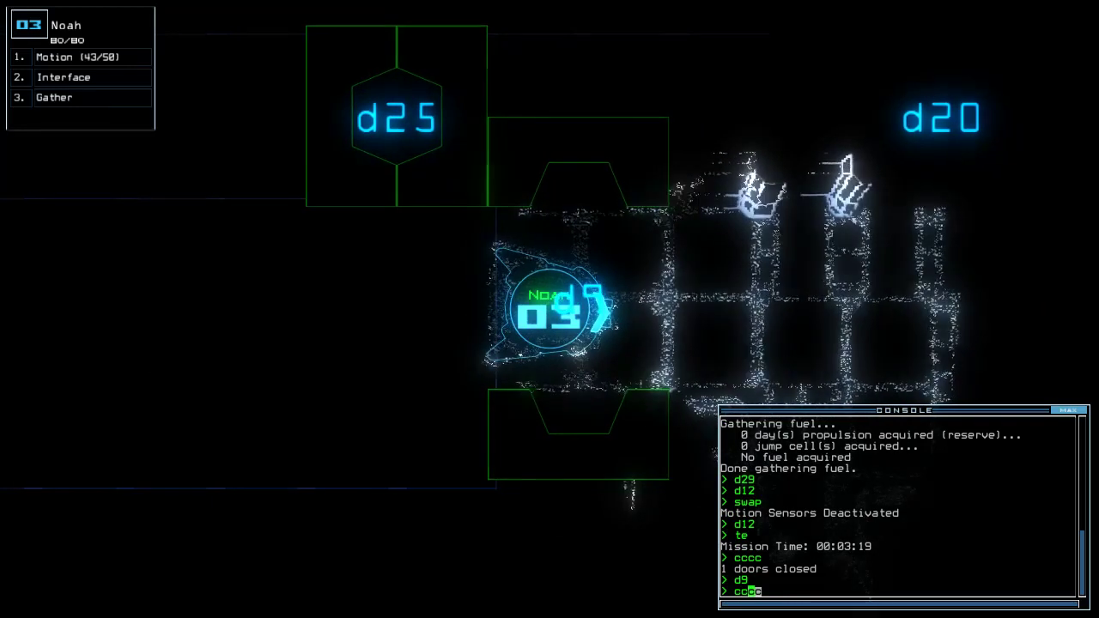
{"action": "type", "text": "e"}
{"action": "key", "text": "Return"}
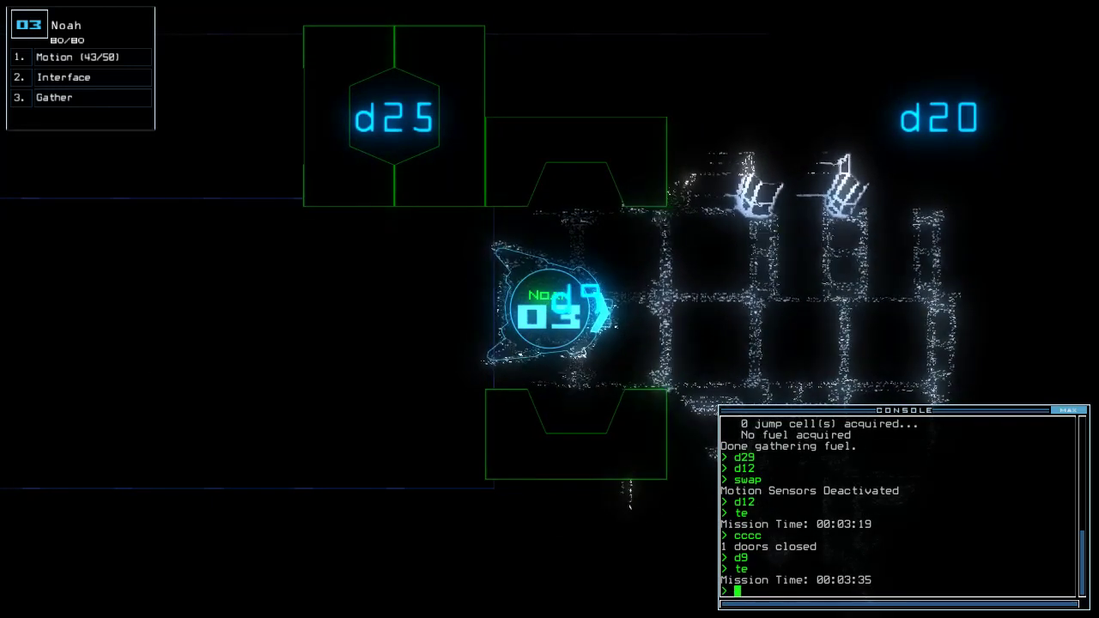
{"action": "key", "text": "Tab"}
{"action": "key", "text": "Tab"}
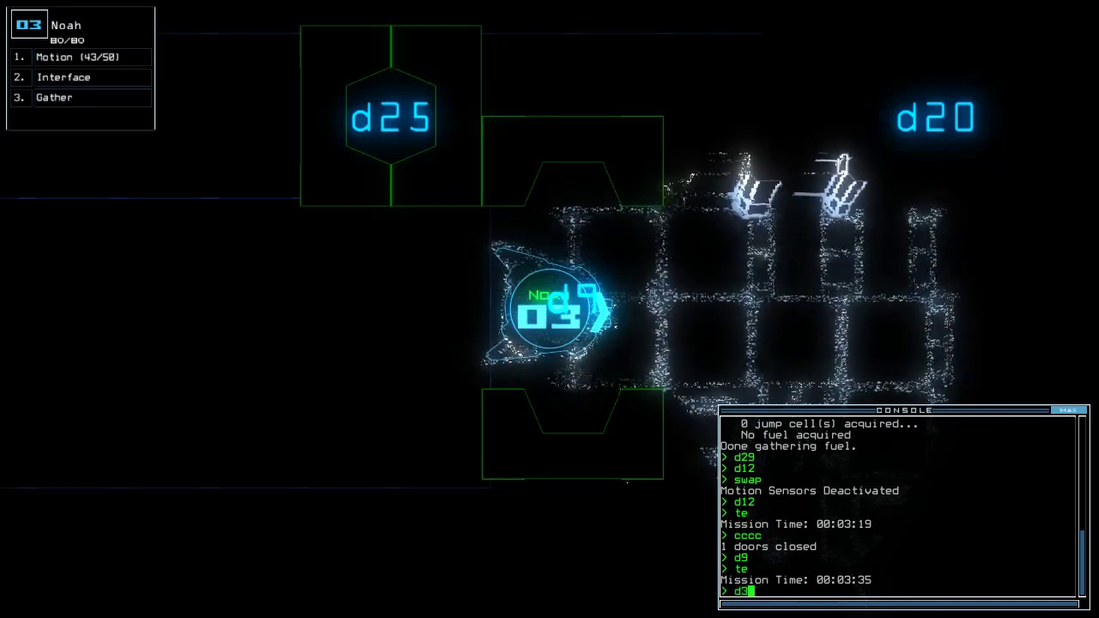
{"action": "key", "text": "Left"}
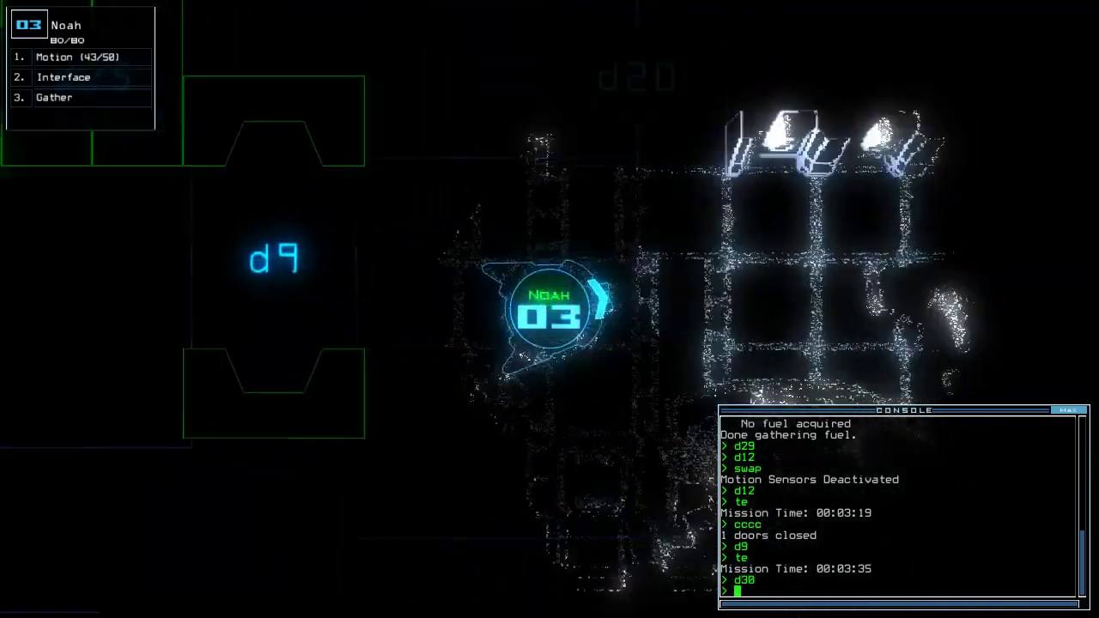
{"action": "key", "text": "Right"}
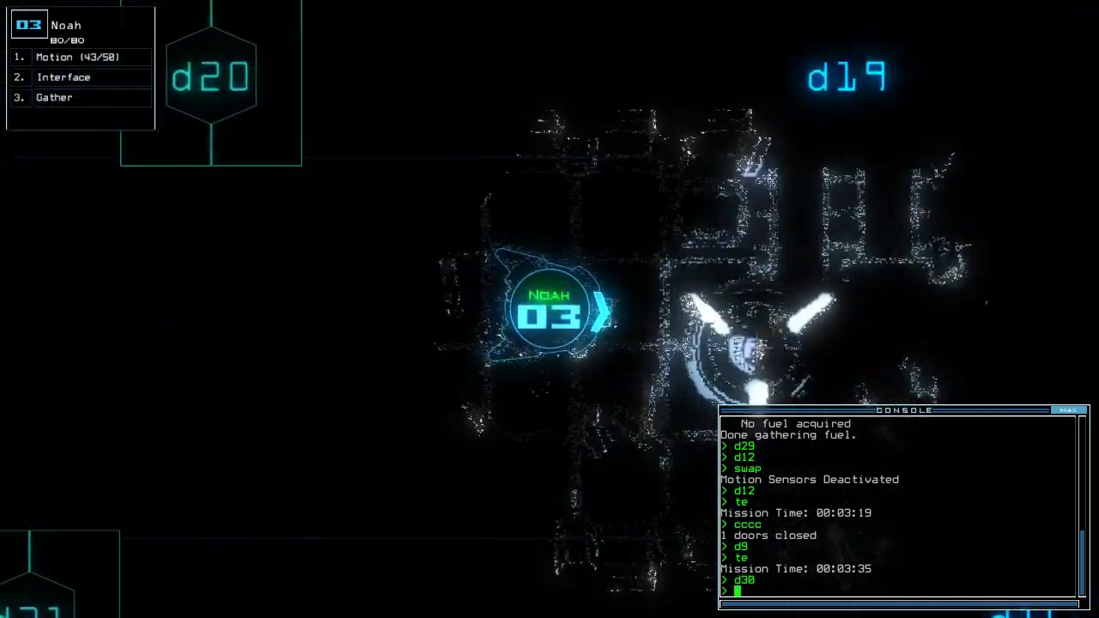
{"action": "key", "text": "Right"}
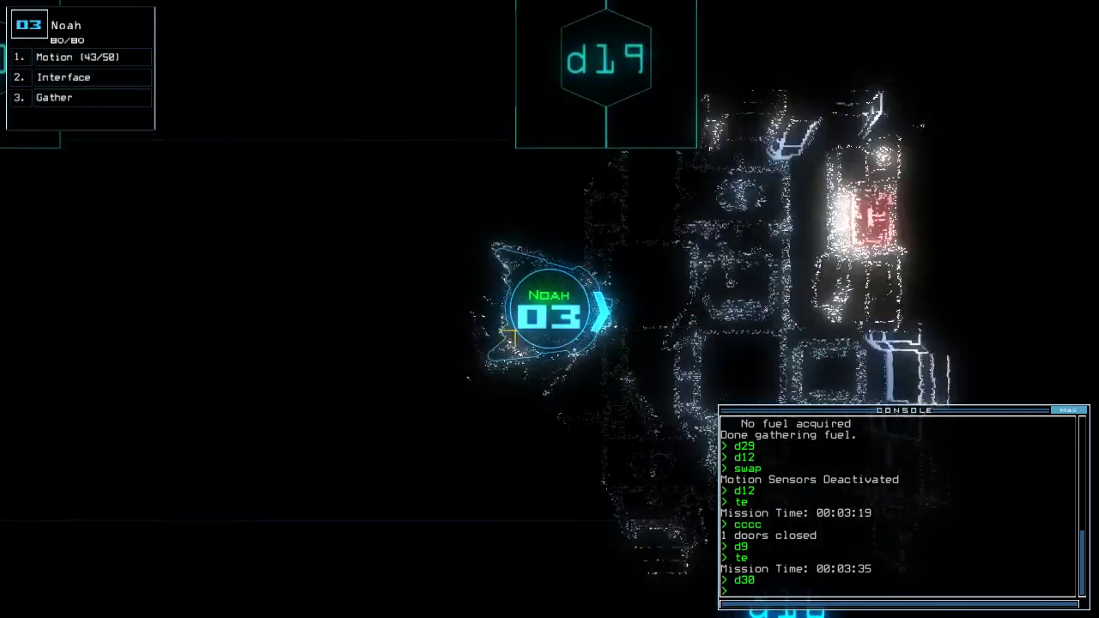
{"action": "type", "text": "navigate 2"}
Send Luke toward Noah in r11 and move Noah back toward d9
{"action": "key", "text": "Return"}
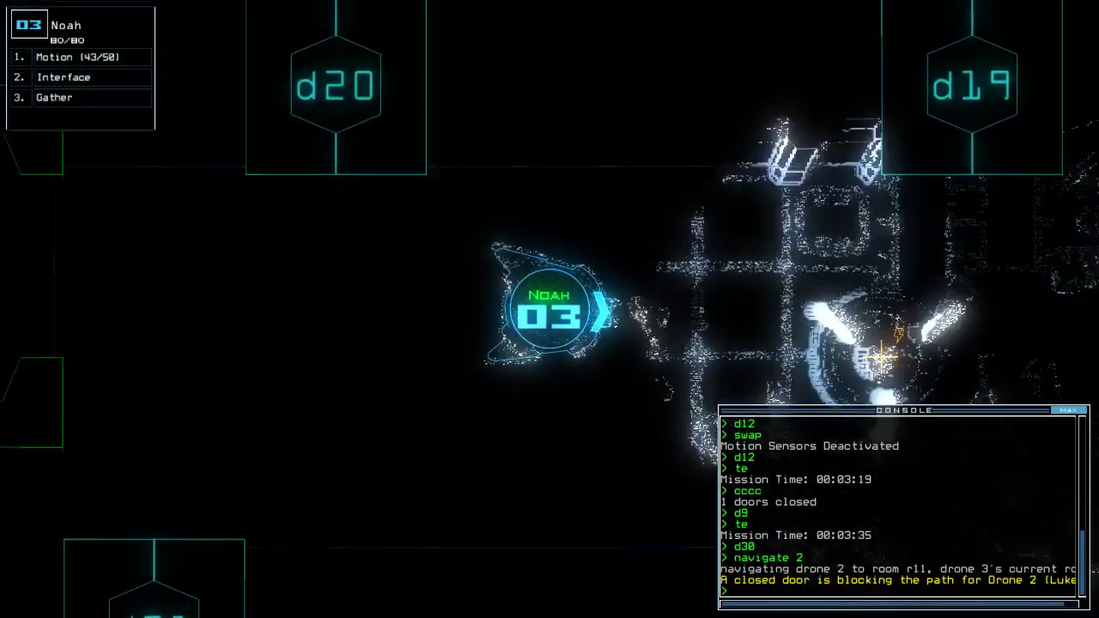
{"action": "key", "text": "space"}
{"action": "type", "text": "te"}
{"action": "key", "text": "Return"}
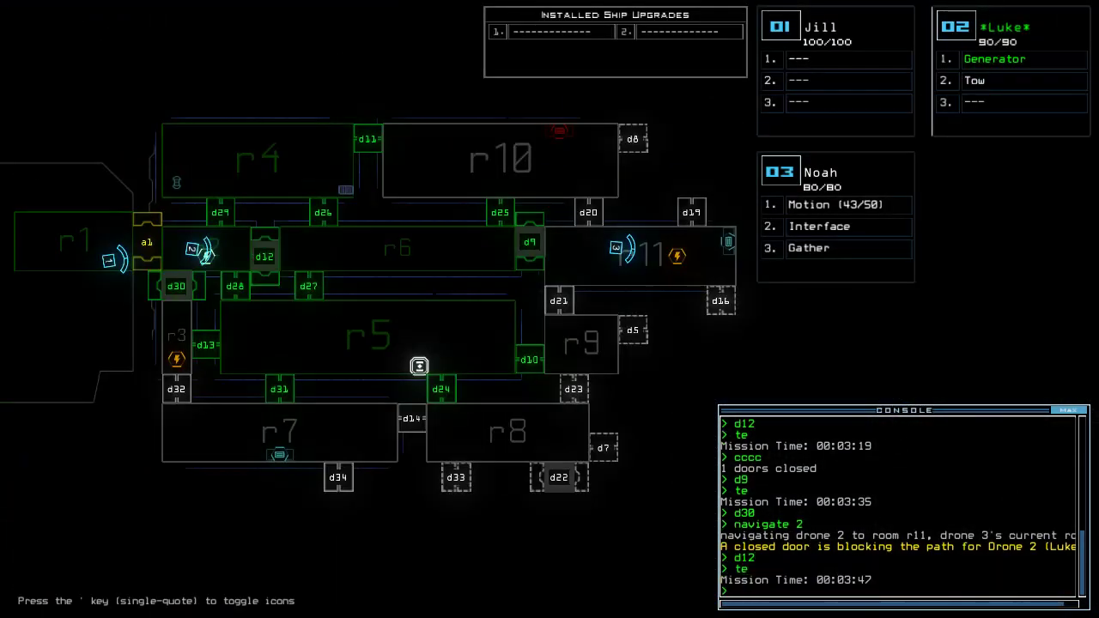
{"action": "key", "text": "space"}
{"action": "key", "text": "Left"}
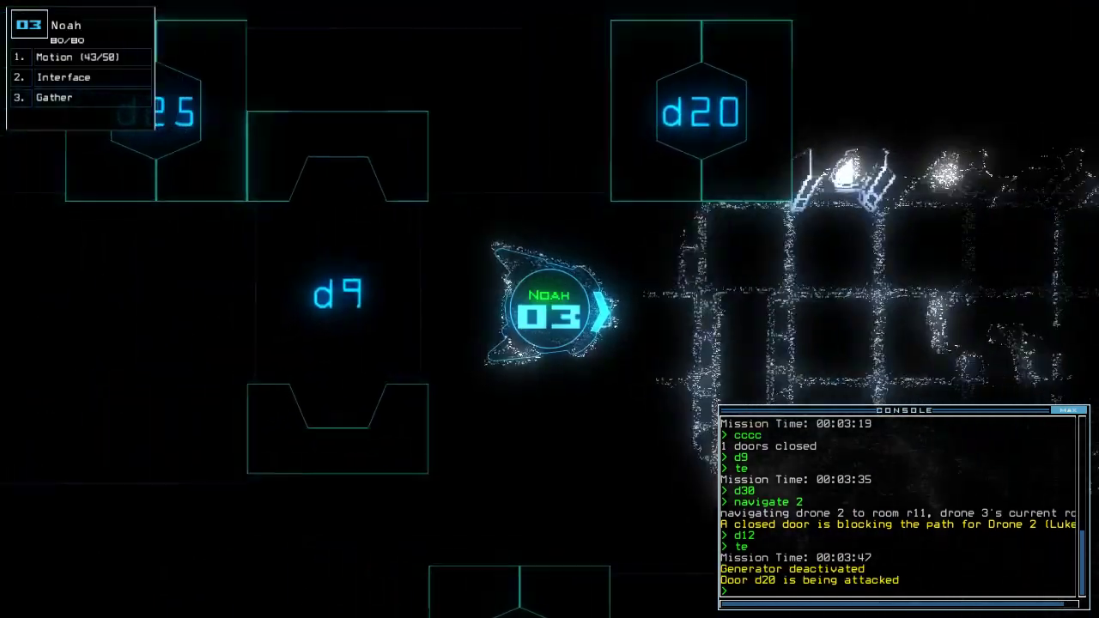
{"action": "key", "text": "Up"}
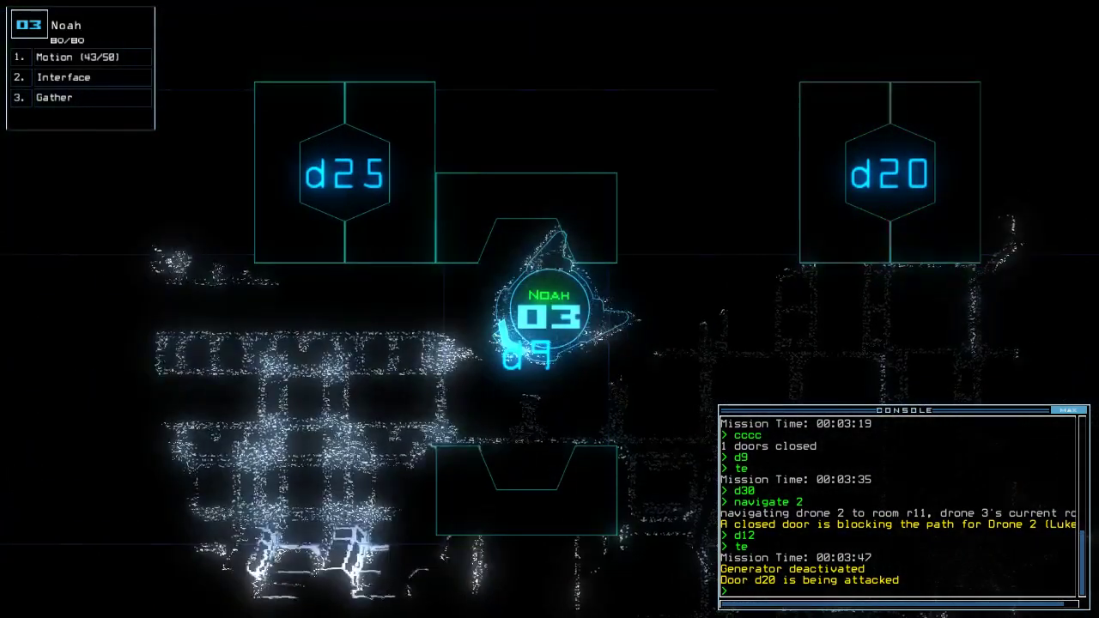
Take control of Luke and try activating its generator, checking the map and camera
{"action": "key", "text": "2"}
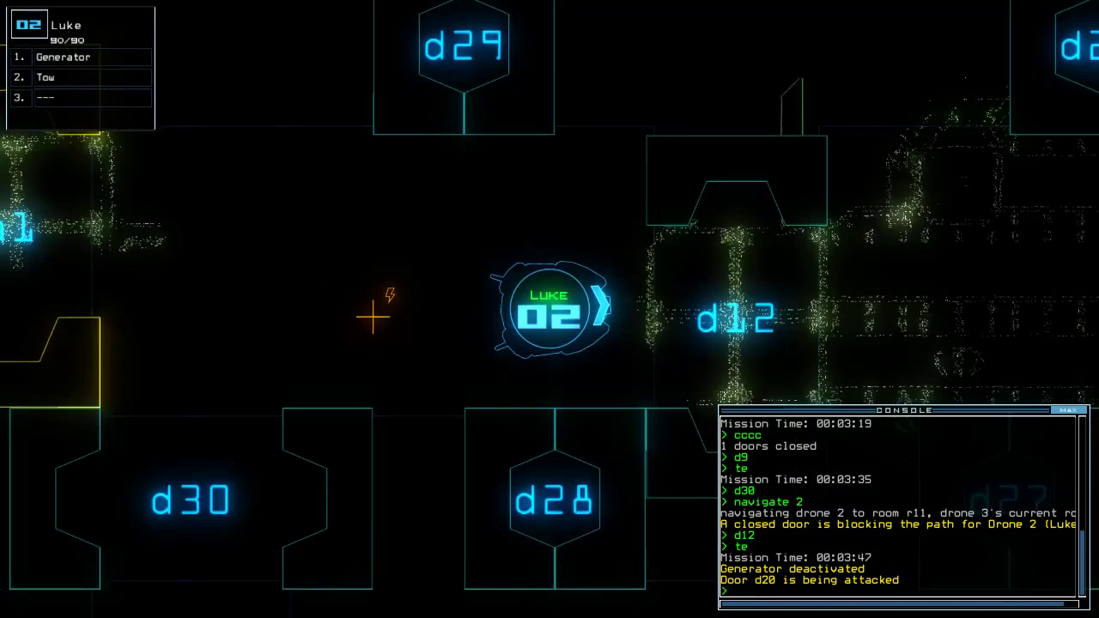
{"action": "type", "text": "g"}
{"action": "key", "text": "Return"}
{"action": "key", "text": "space"}
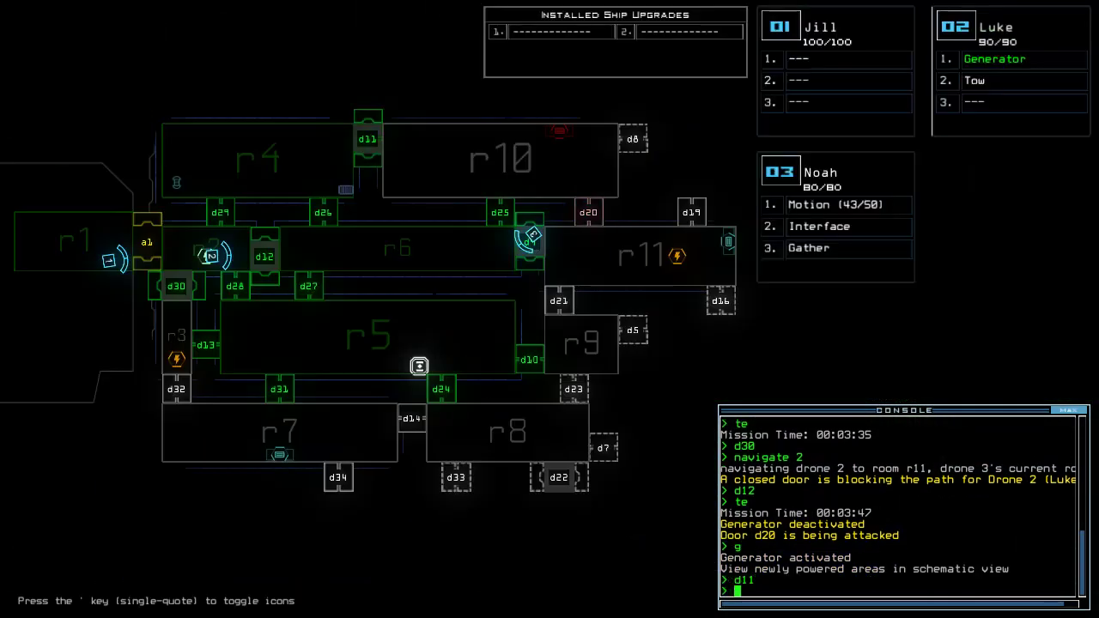
{"action": "key", "text": "space"}
{"action": "type", "text": "te"}
{"action": "key", "text": "Return"}
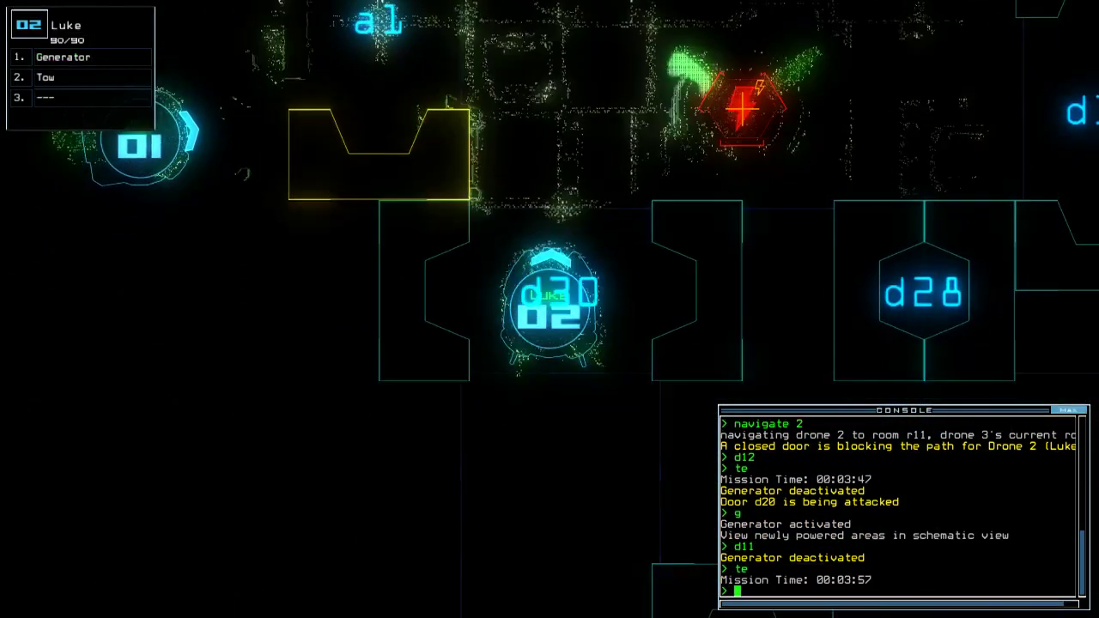
{"action": "key", "text": "space"}
{"action": "key", "text": "space"}
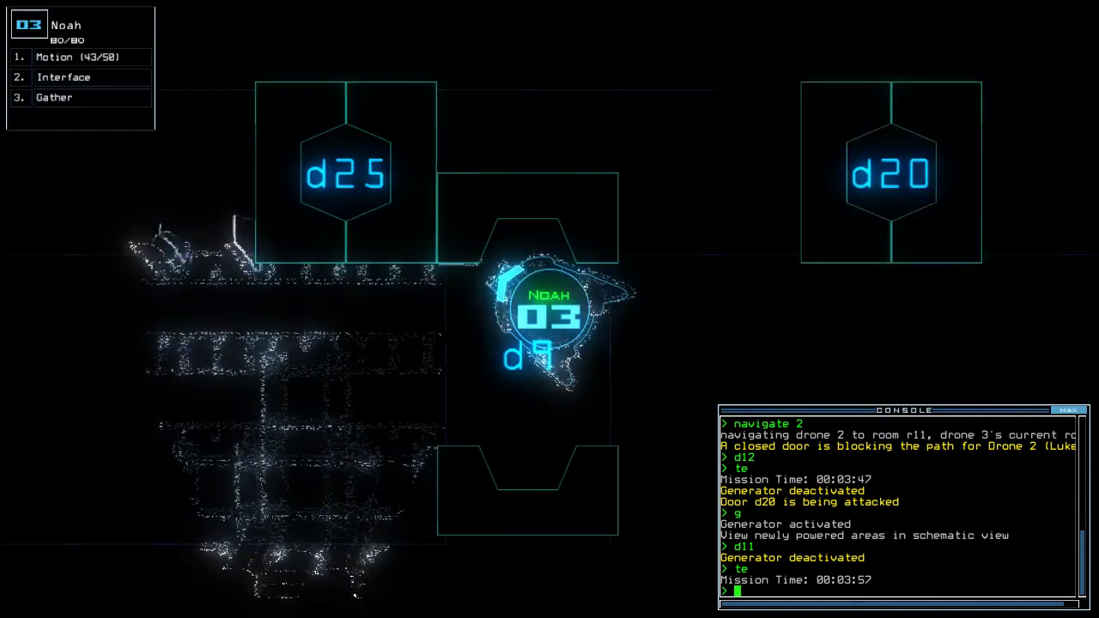
Follow Luke through door d12 and reactivate its generator with 'g'
{"action": "key", "text": "space"}
{"action": "key", "text": "2"}
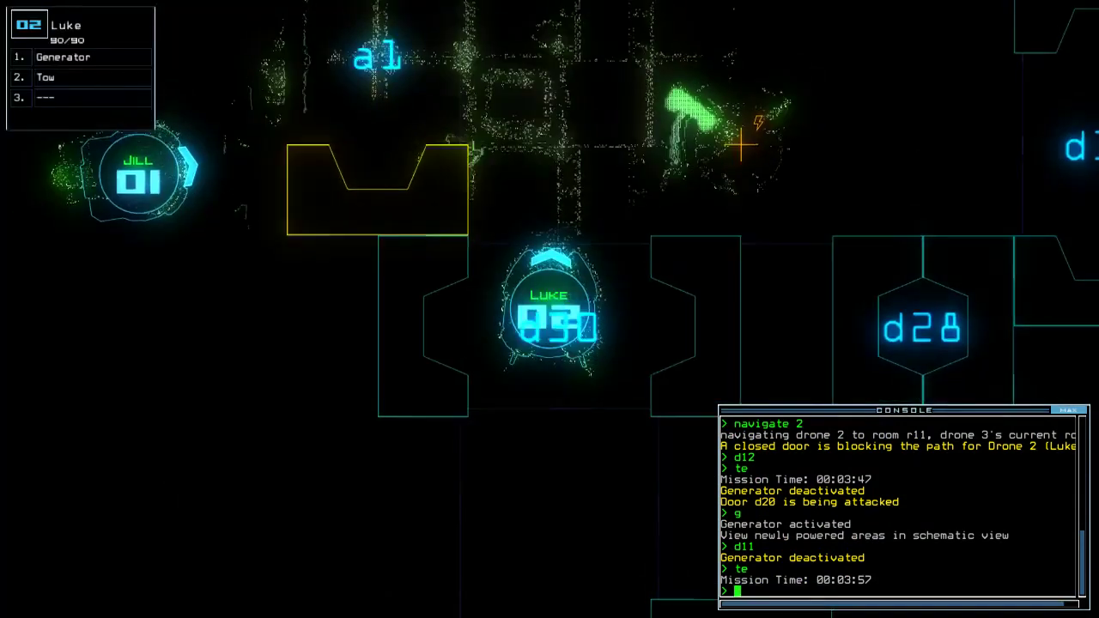
{"action": "key", "text": "space"}
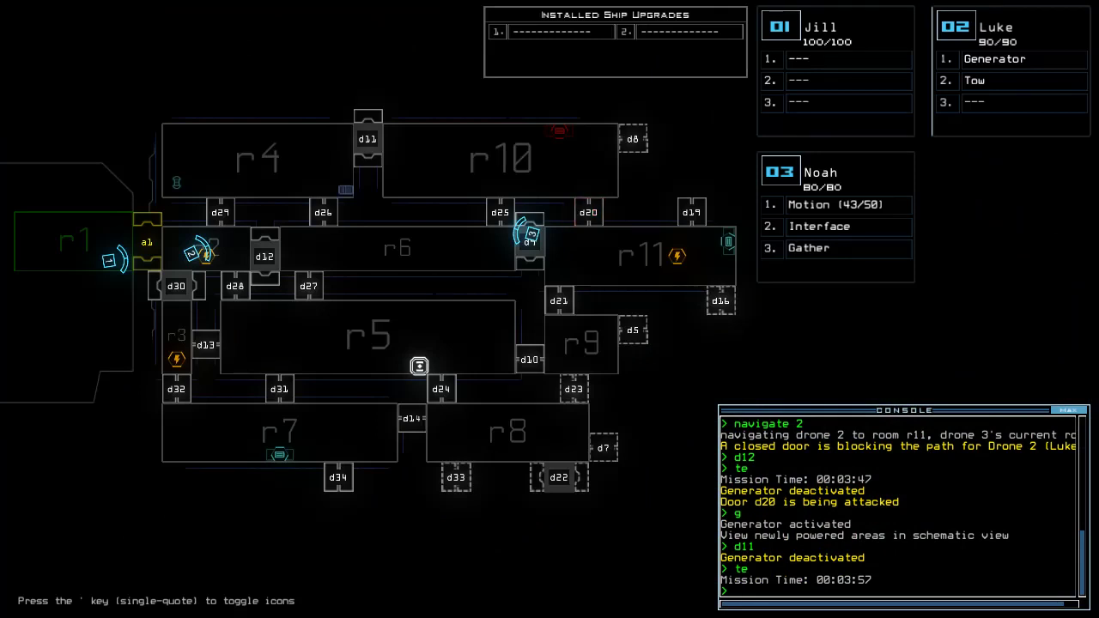
{"action": "key", "text": "space"}
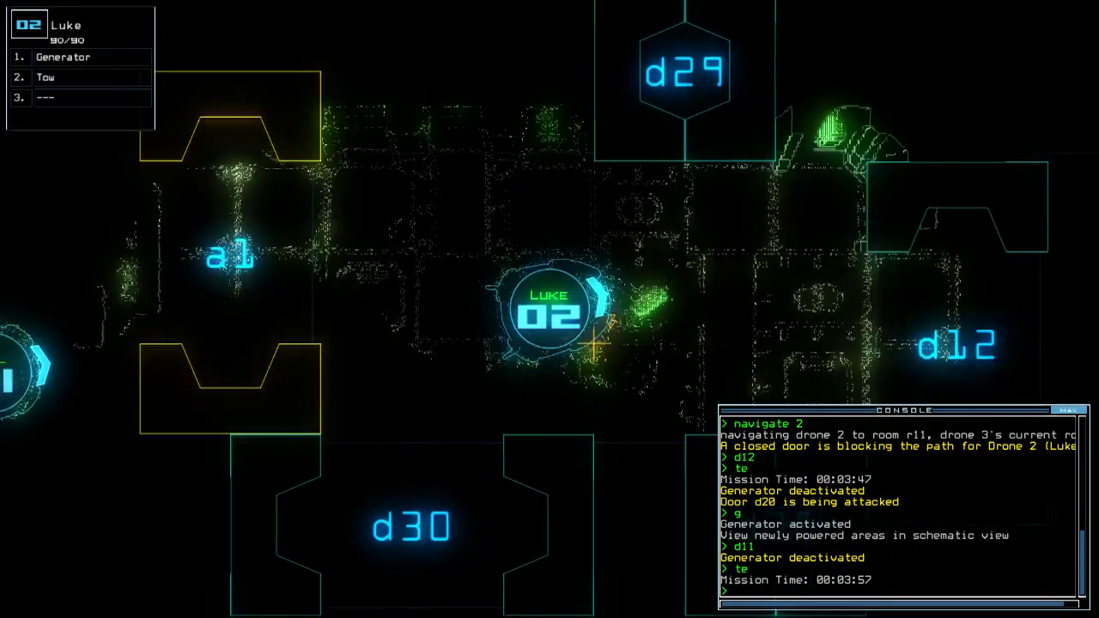
{"action": "key", "text": "space"}
{"action": "key", "text": "2"}
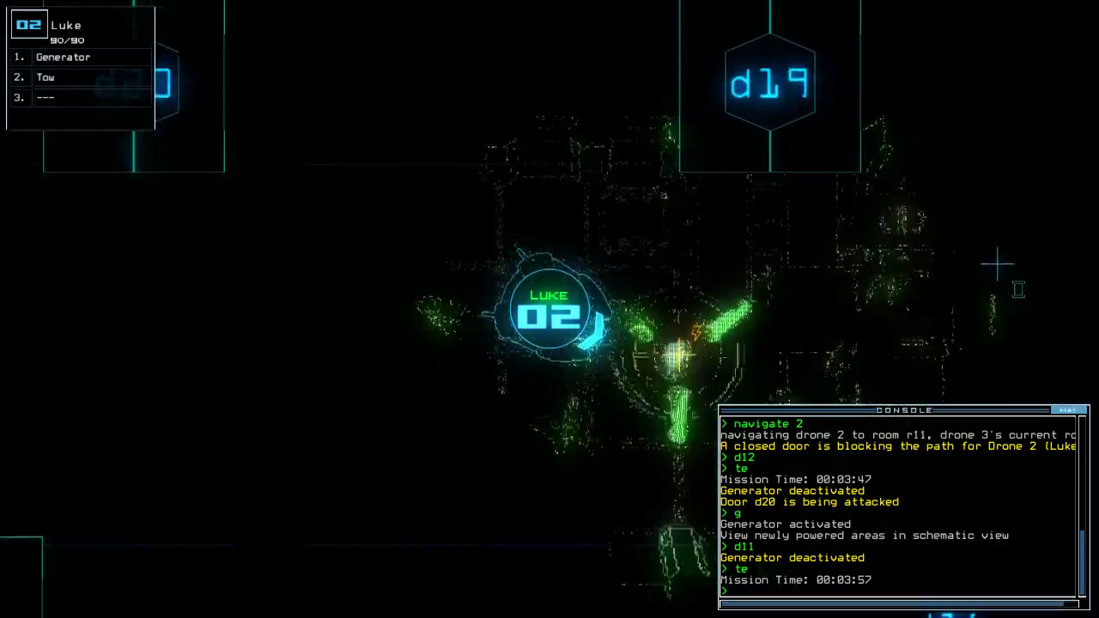
{"action": "type", "text": "g"}
{"action": "key", "text": "Return"}
{"action": "key", "text": "3"}
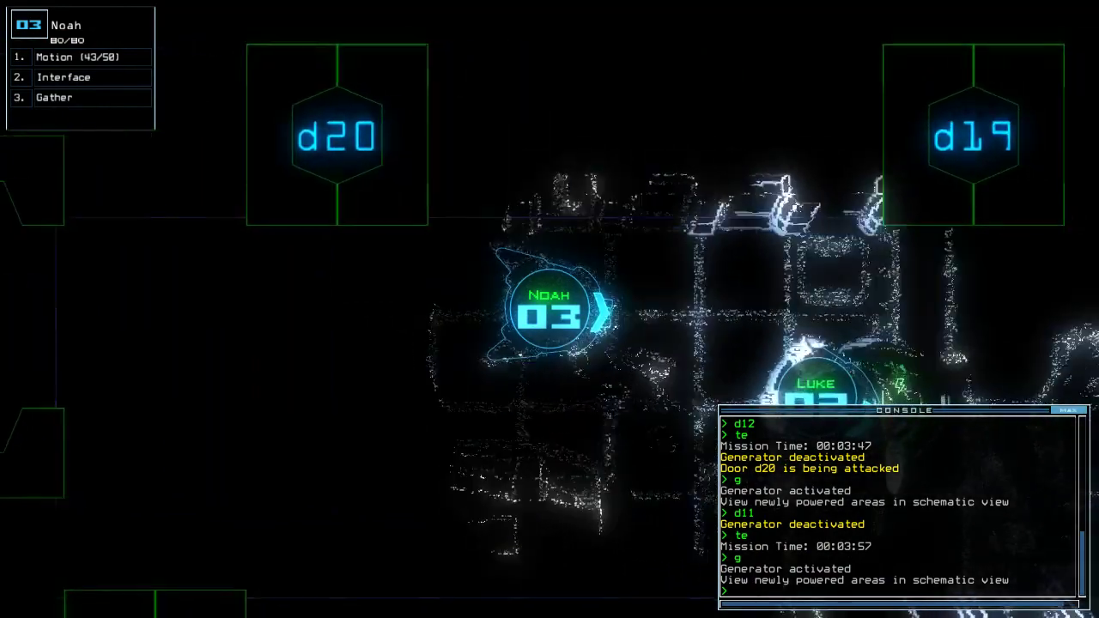
{"action": "type", "text": "dct"}
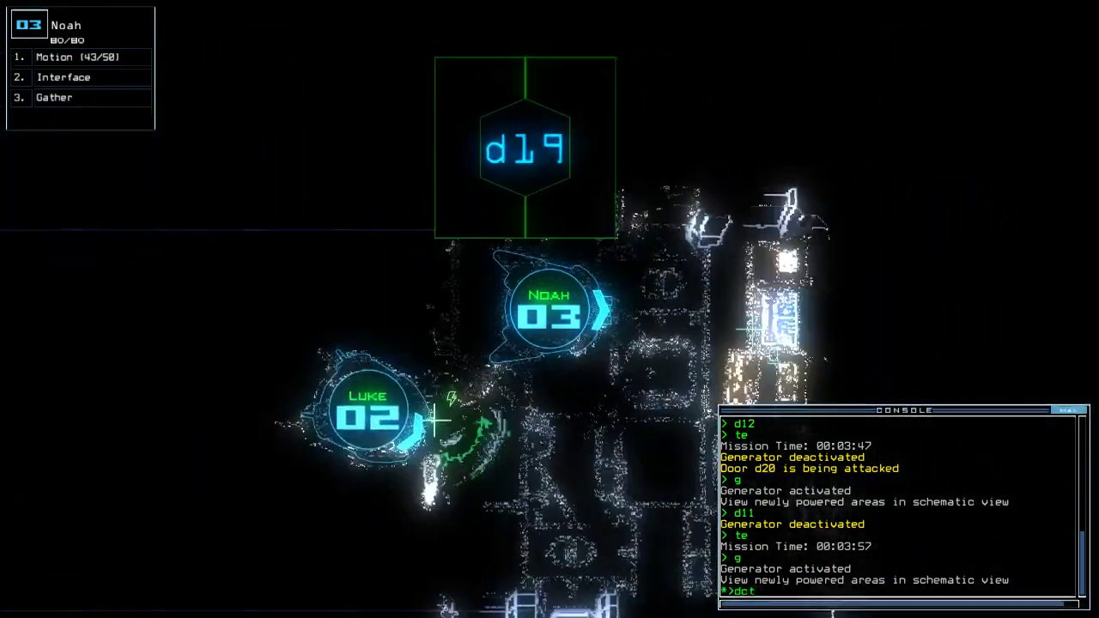
Activate the ship defenses with 'dct', then turn them off with 'df'
{"action": "key", "text": "Return"}
{"action": "type", "text": "df"}
{"action": "key", "text": "Return"}
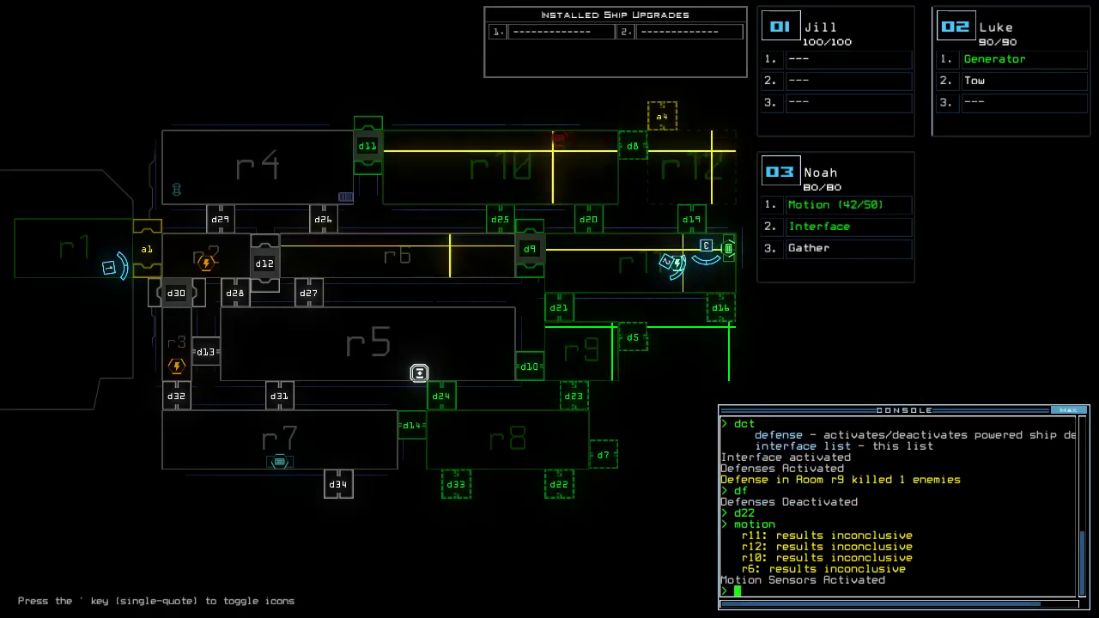
{"action": "key", "text": "space"}
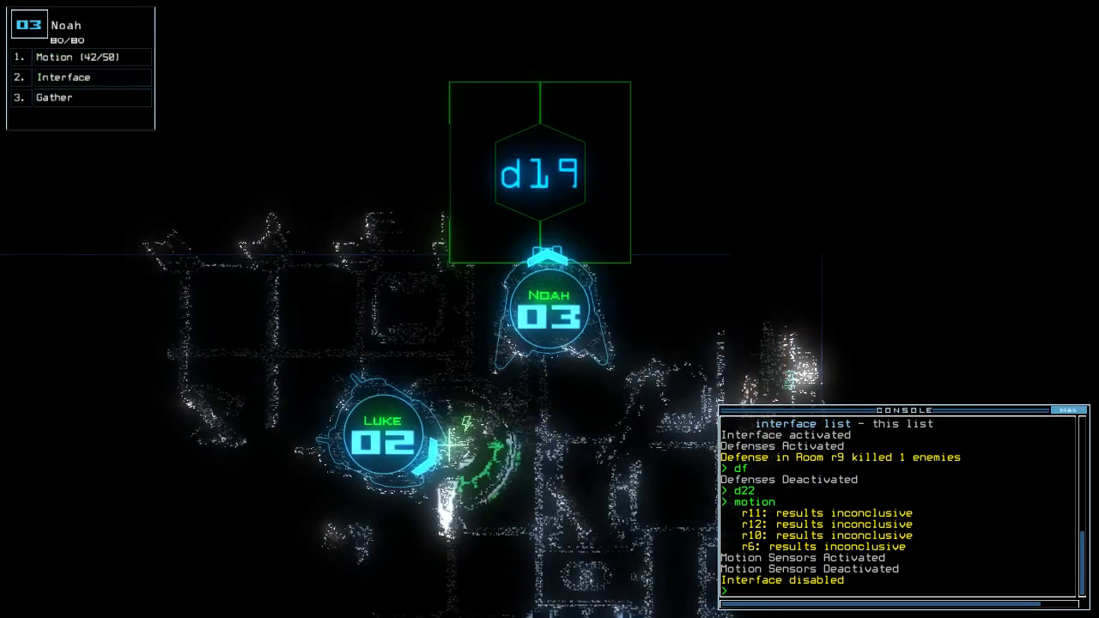
{"action": "key", "text": "space"}
{"action": "key", "text": "space"}
{"action": "type", "text": "d19"}
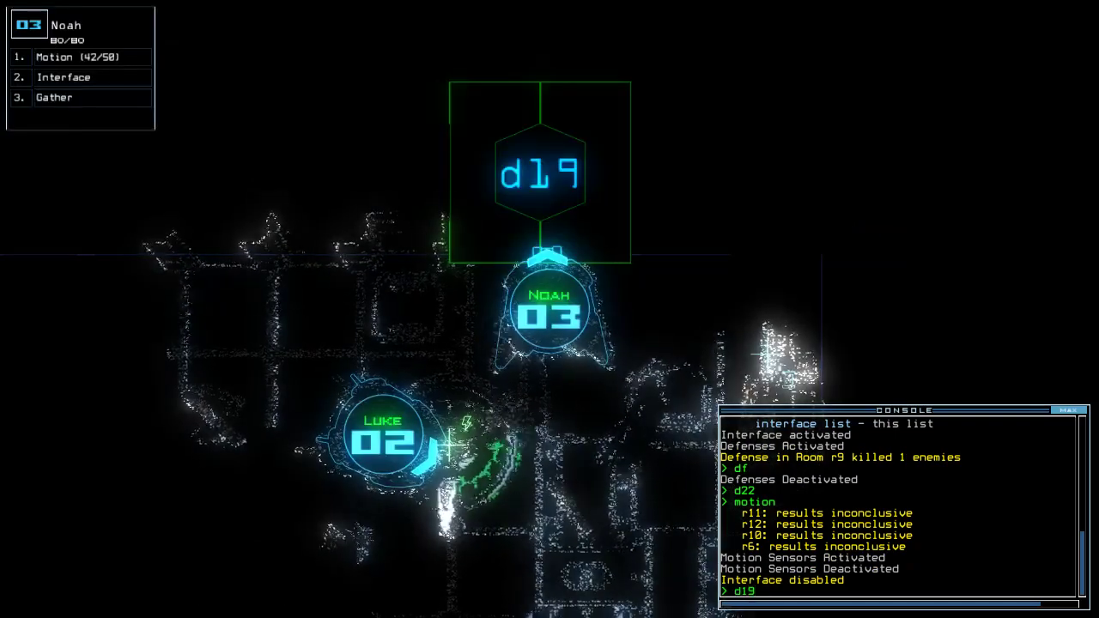
{"action": "type", "text": "cc"}
Open door d19 and drive Noah toward d20 inside room r11
{"action": "key", "text": "Return"}
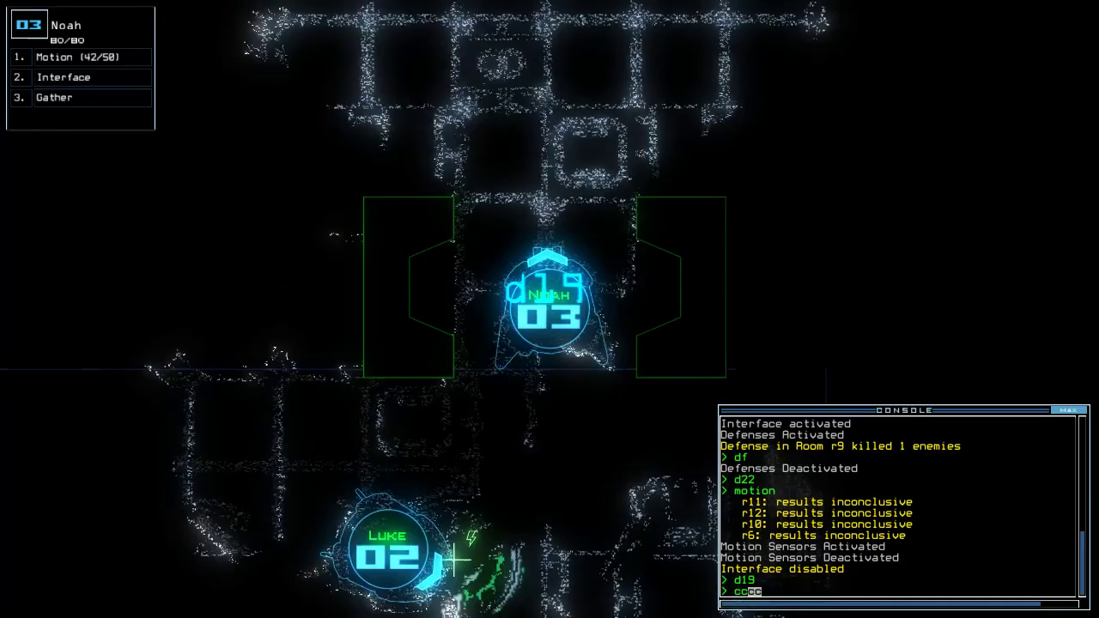
{"action": "key", "text": "Up"}
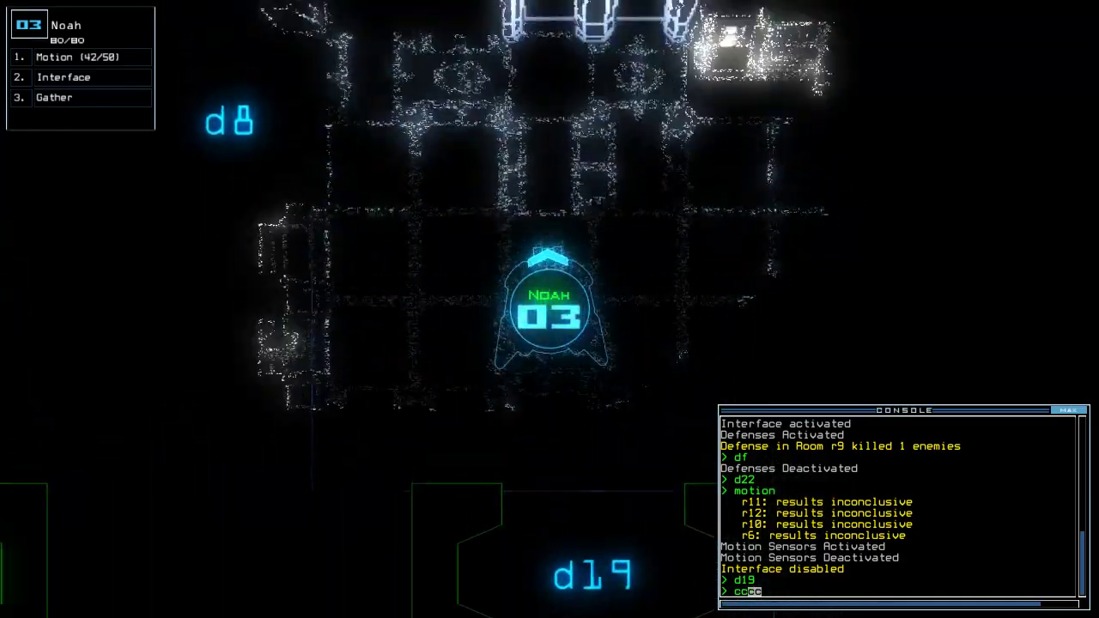
{"action": "key", "text": "Up"}
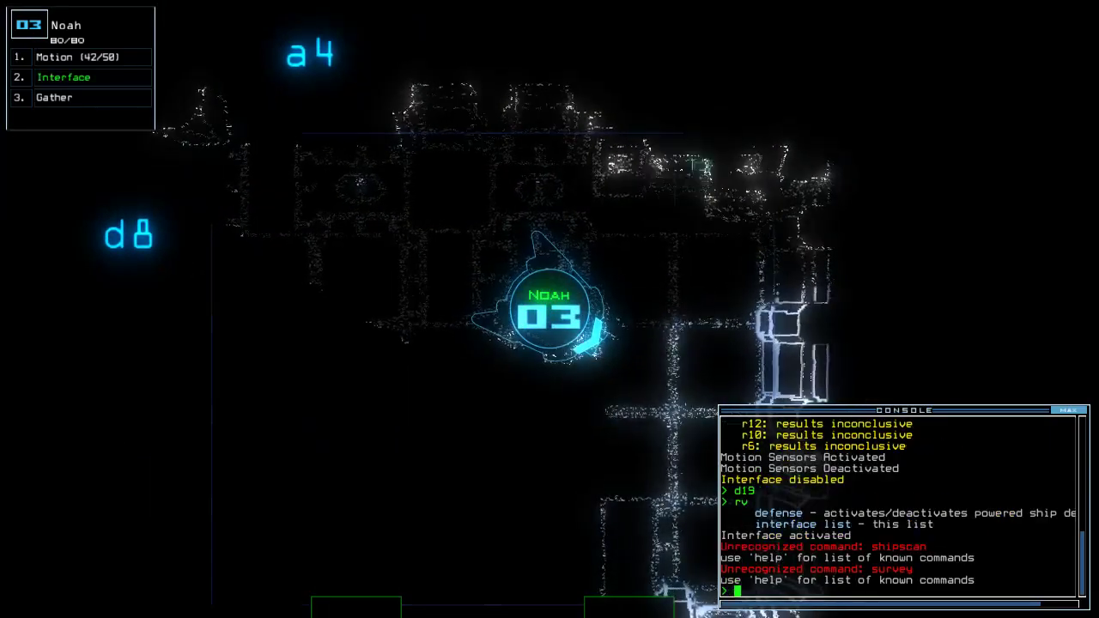
{"action": "key", "text": "Escape"}
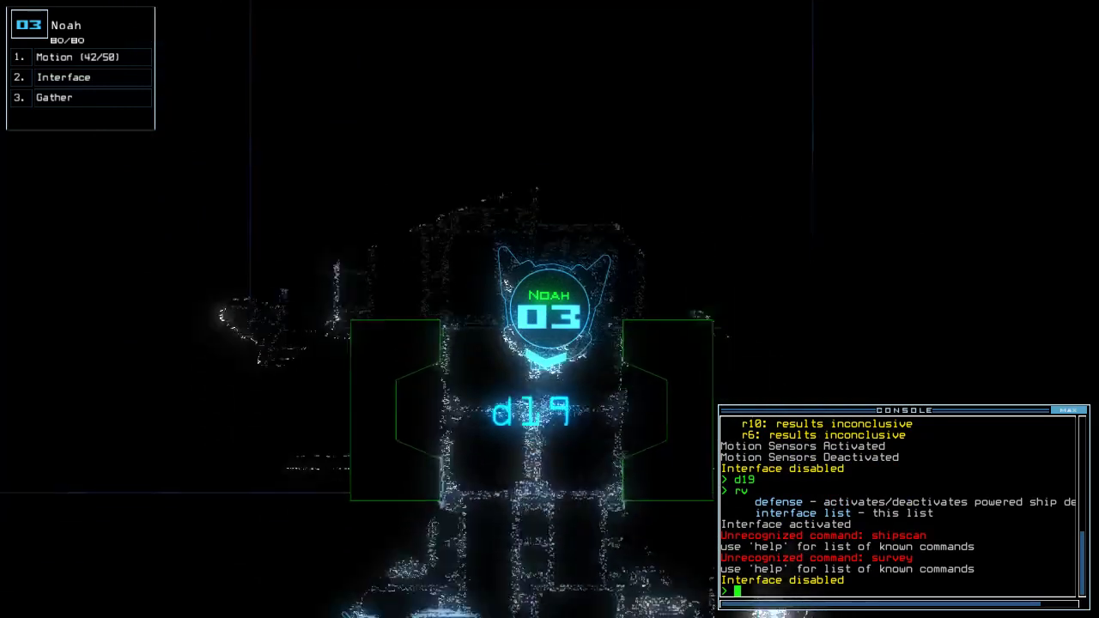
{"action": "key", "text": "Left"}
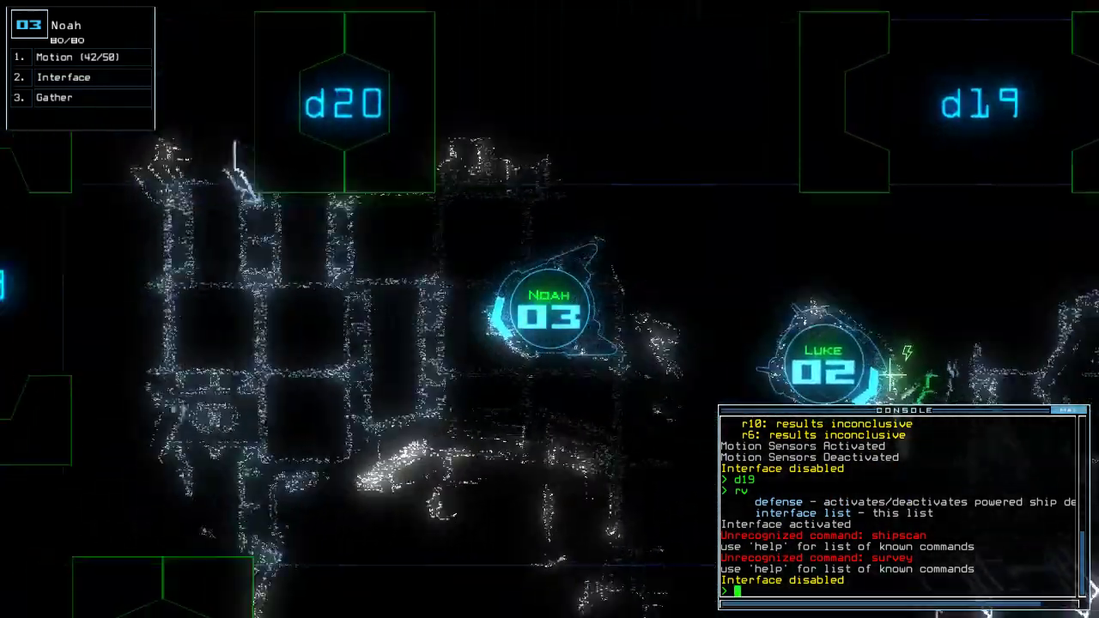
{"action": "key", "text": "space"}
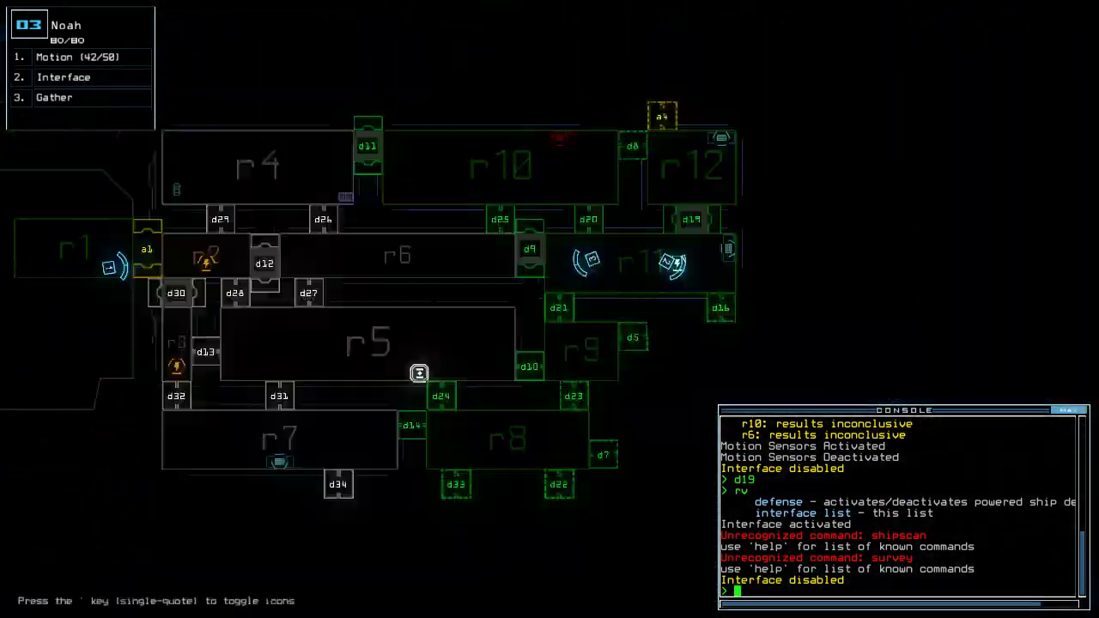
Gather the nearby scrap with Noah and run a motion scan
{"action": "key", "text": "space"}
{"action": "type", "text": "ra"}
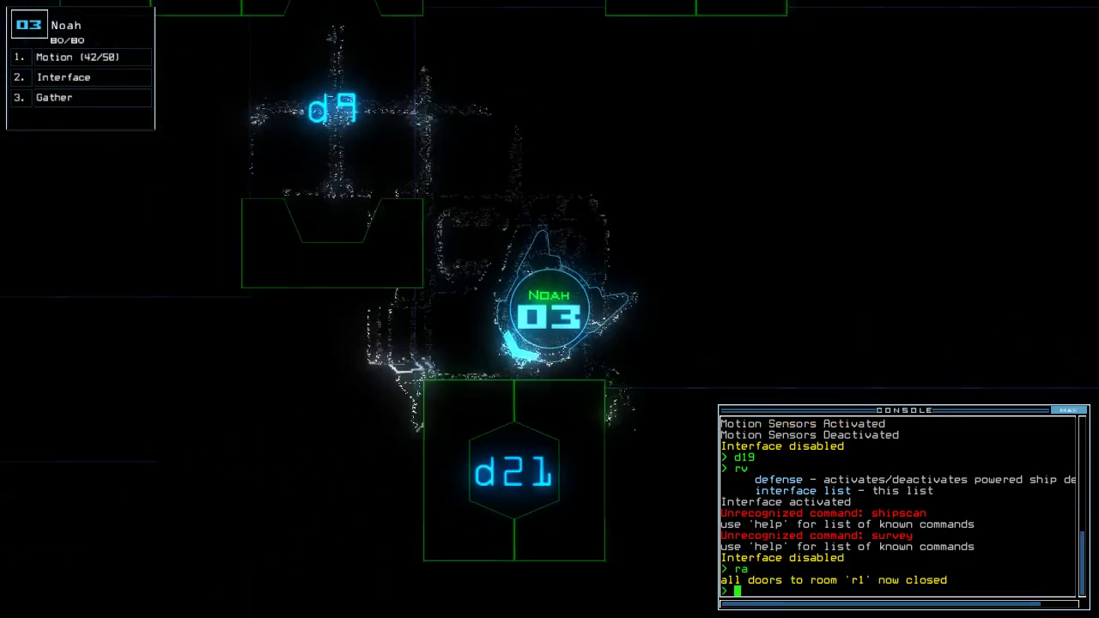
{"action": "type", "text": "d21"}
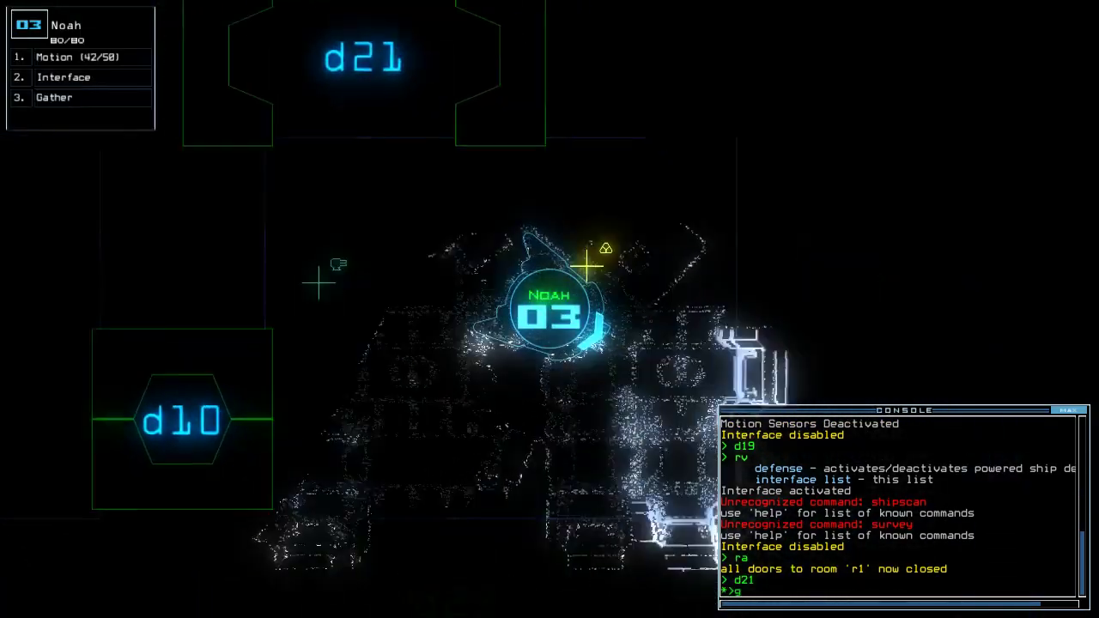
{"action": "key", "text": "Return"}
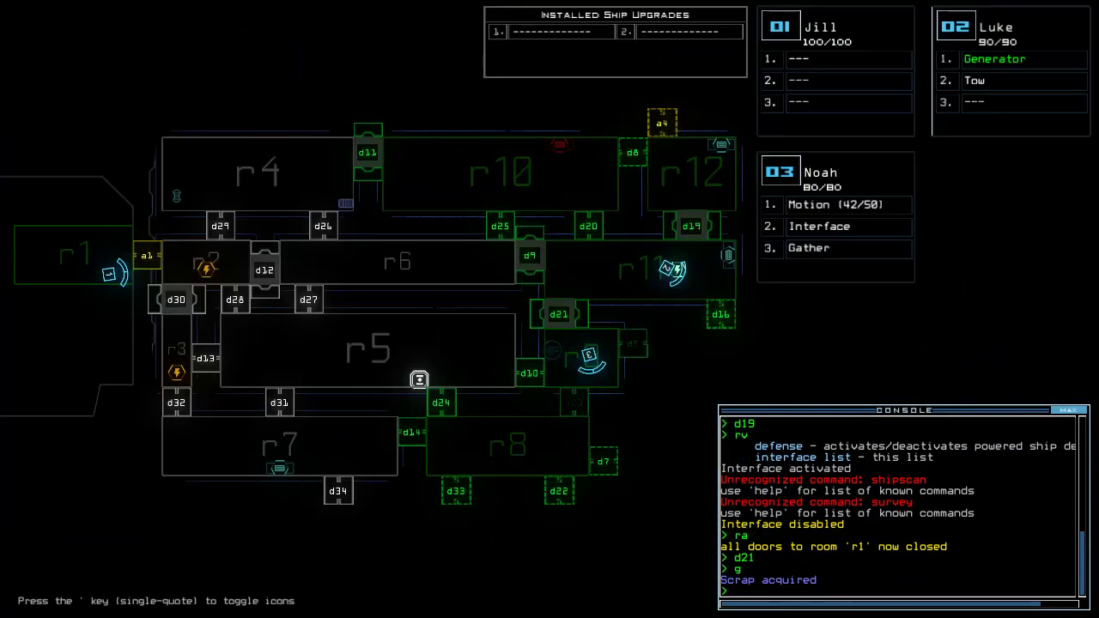
{"action": "type", "text": "motion"}
{"action": "key", "text": "Return"}
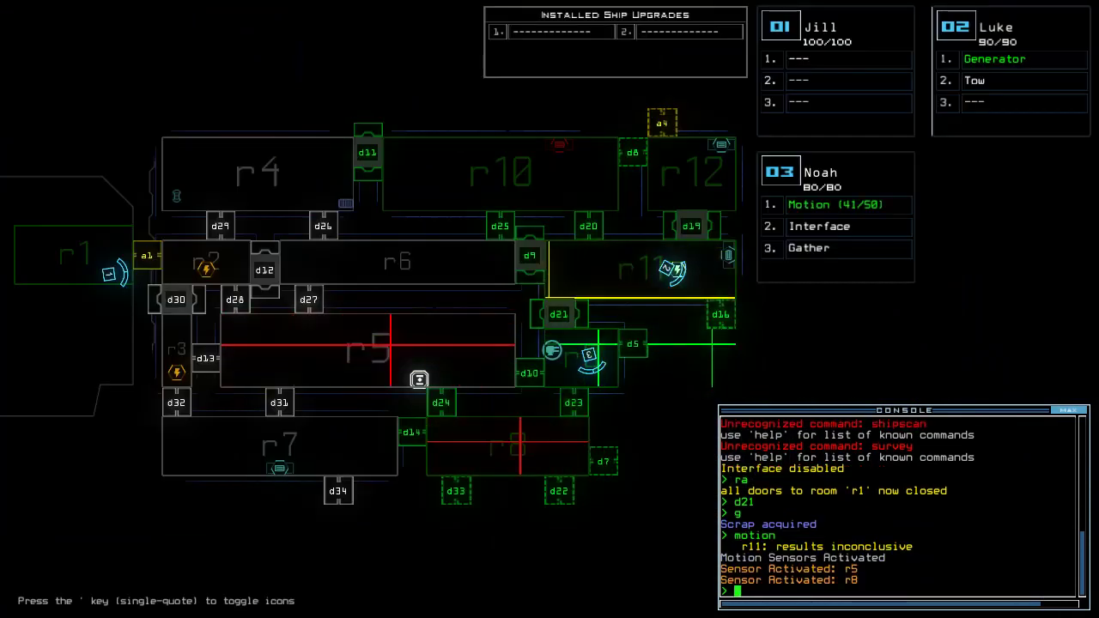
{"action": "type", "text": "3"}
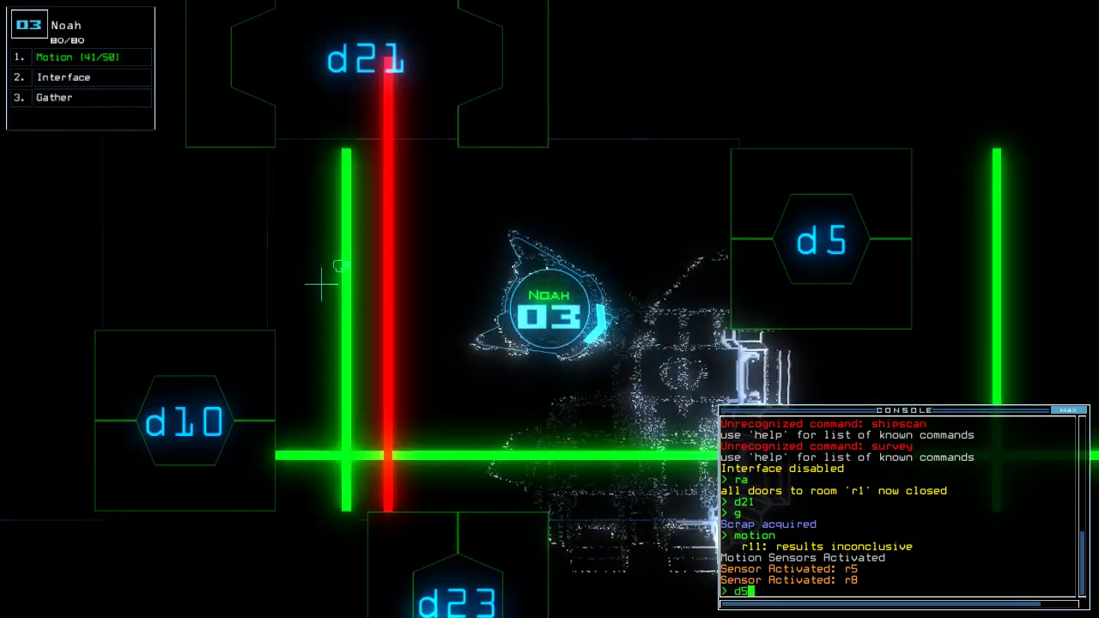
{"action": "type", "text": "d5;d5"}
Open door d5, move Noah through into r13, and close surrounding doors
{"action": "key", "text": "Return"}
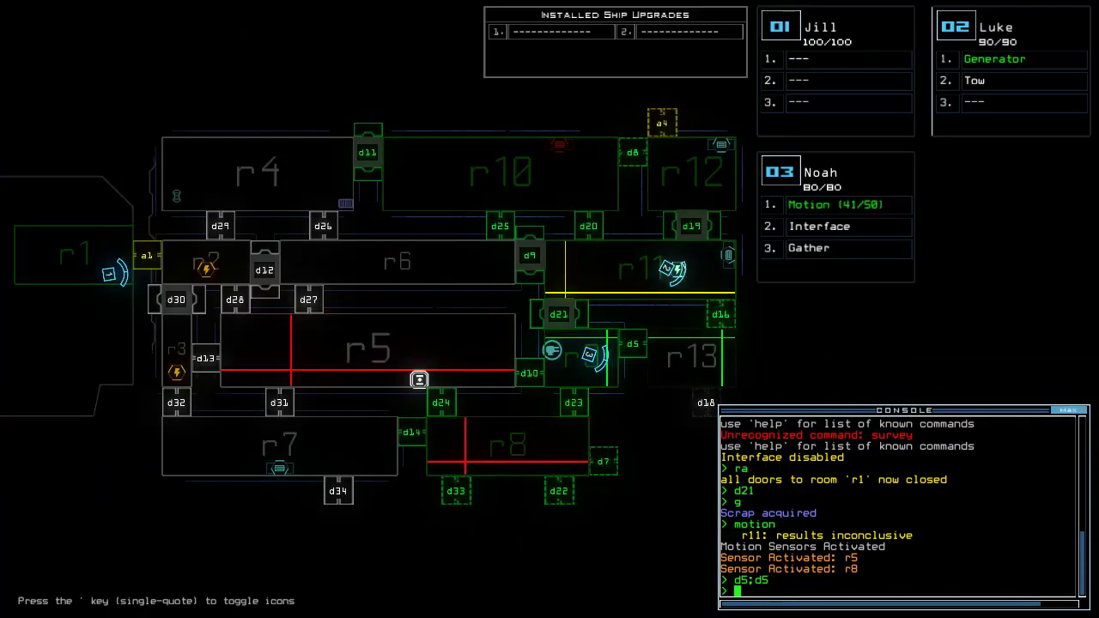
{"action": "key", "text": "3"}
{"action": "type", "text": "d5"}
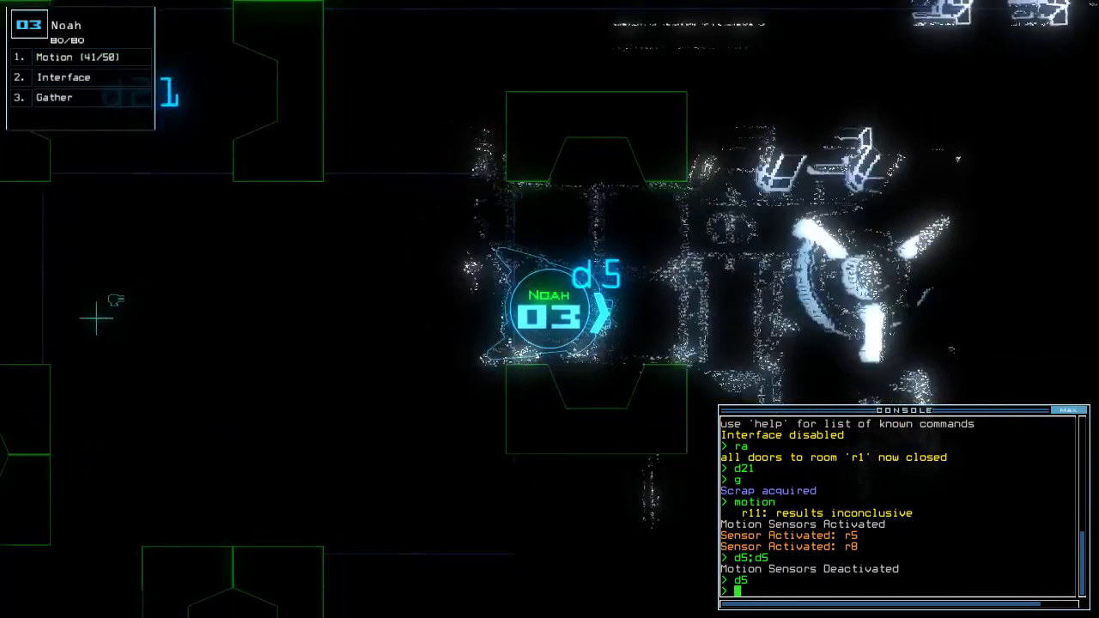
{"action": "scroll", "coordinate": [550, 310], "scroll_direction": "down", "scroll_amount": 3}
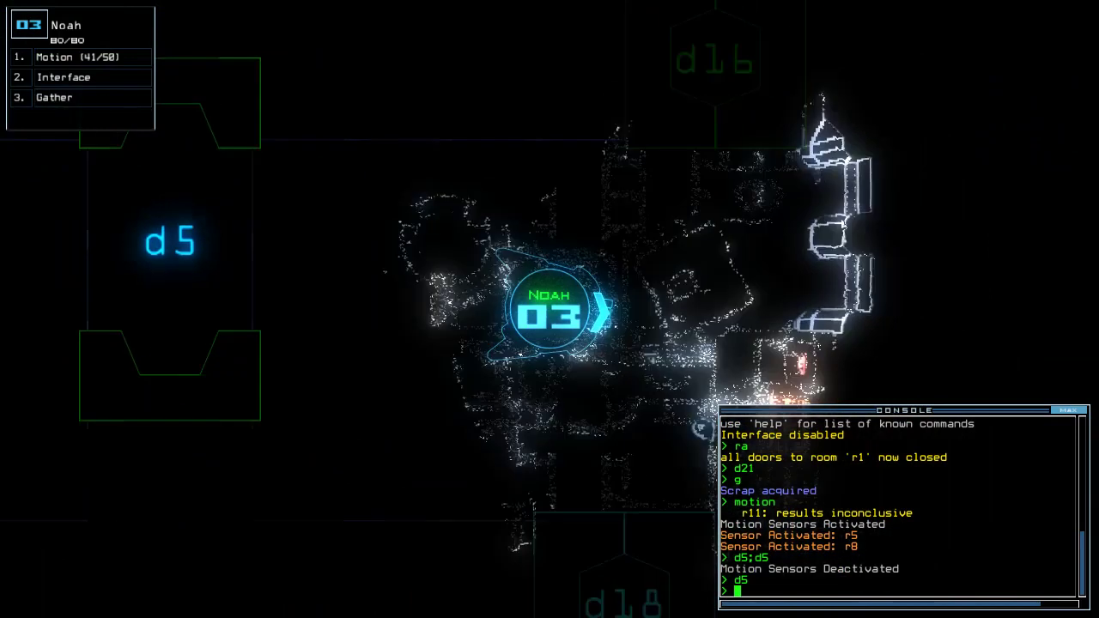
{"action": "key", "text": "Right"}
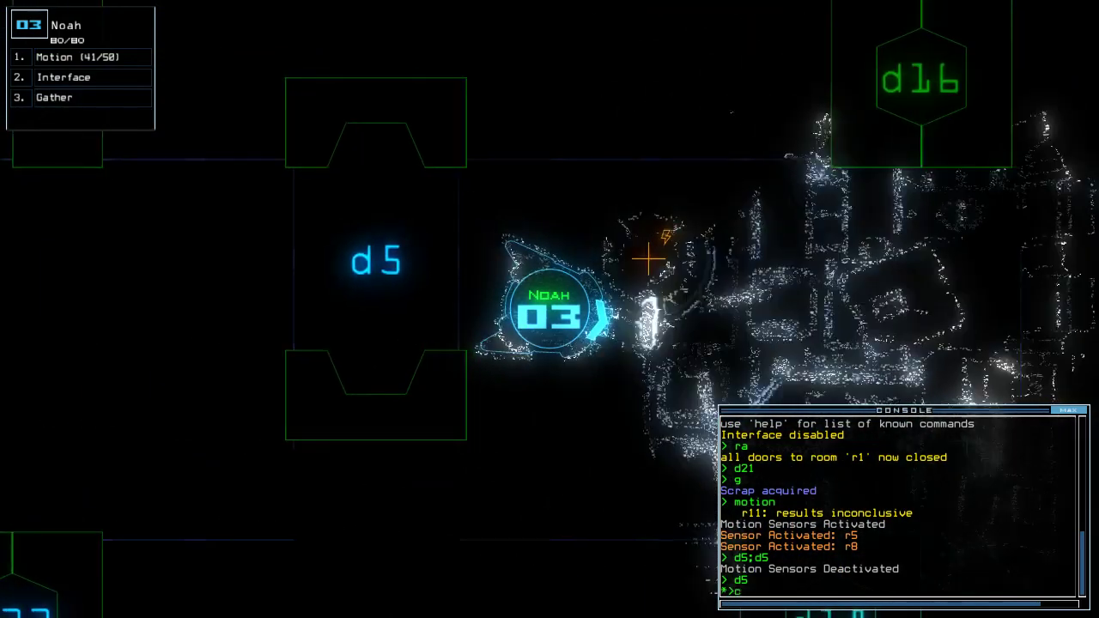
{"action": "type", "text": "ccc"}
{"action": "key", "text": "Return"}
Run a motion scan, toggle doors d23 and d10, and re-dock at airlock a4
{"action": "key", "text": "Return"}
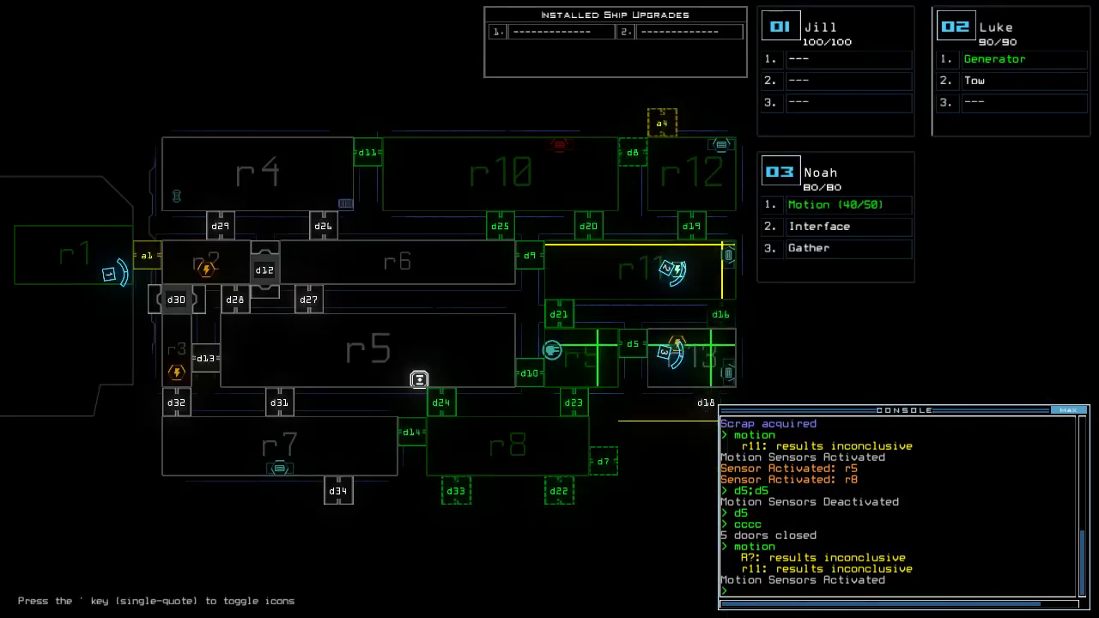
{"action": "type", "text": "d10"}
{"action": "key", "text": "Return"}
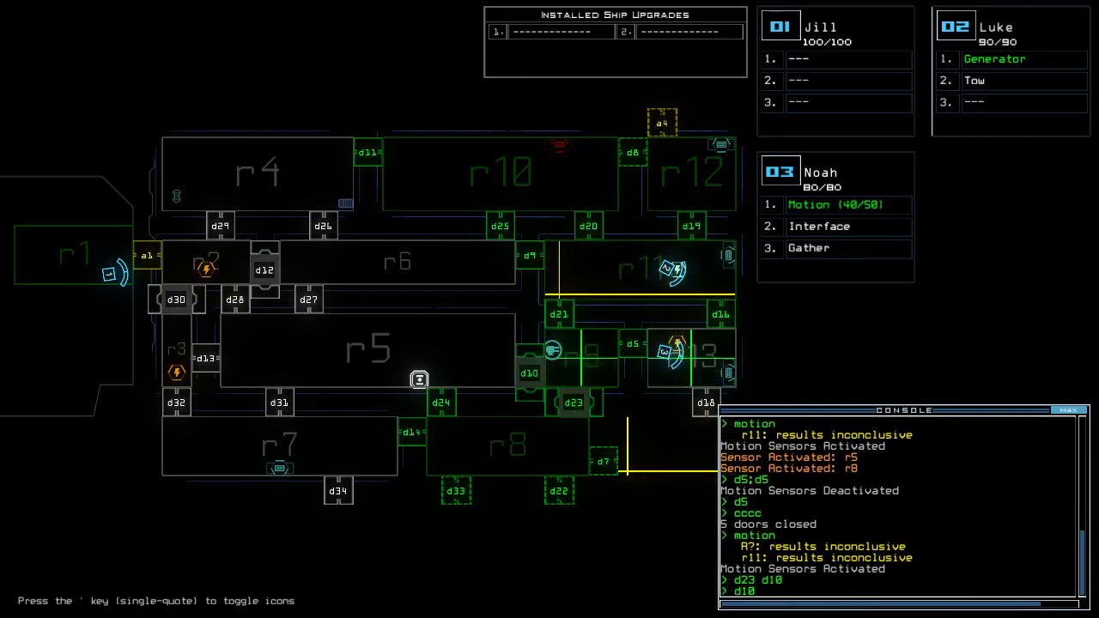
{"action": "key", "text": "Return"}
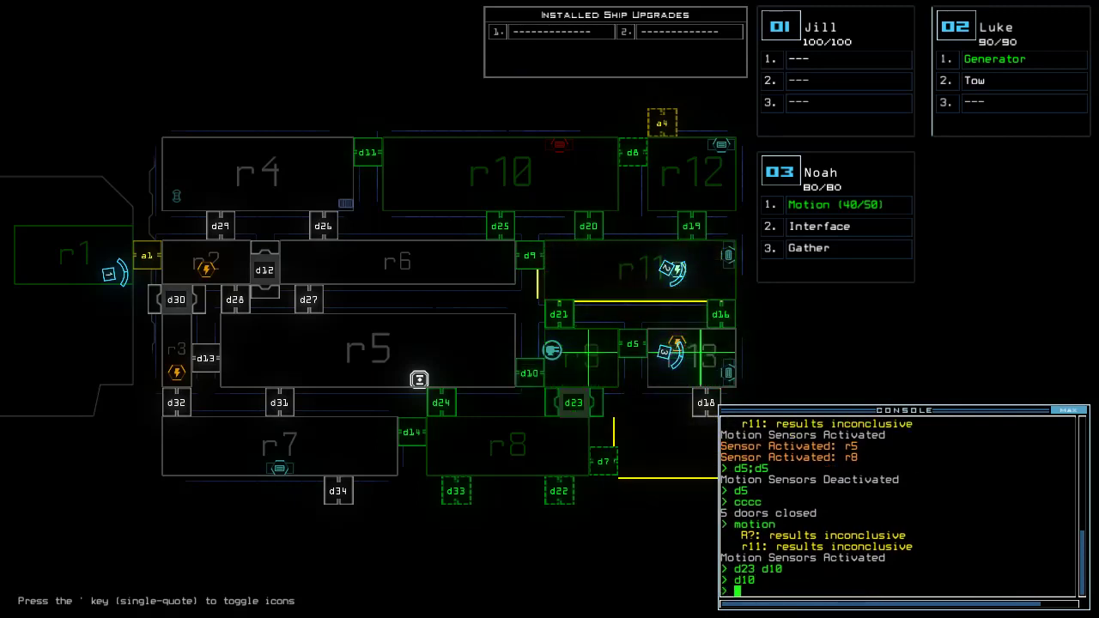
{"action": "type", "text": "te"}
{"action": "key", "text": "Return"}
{"action": "type", "text": "dd a4"}
{"action": "key", "text": "Return"}
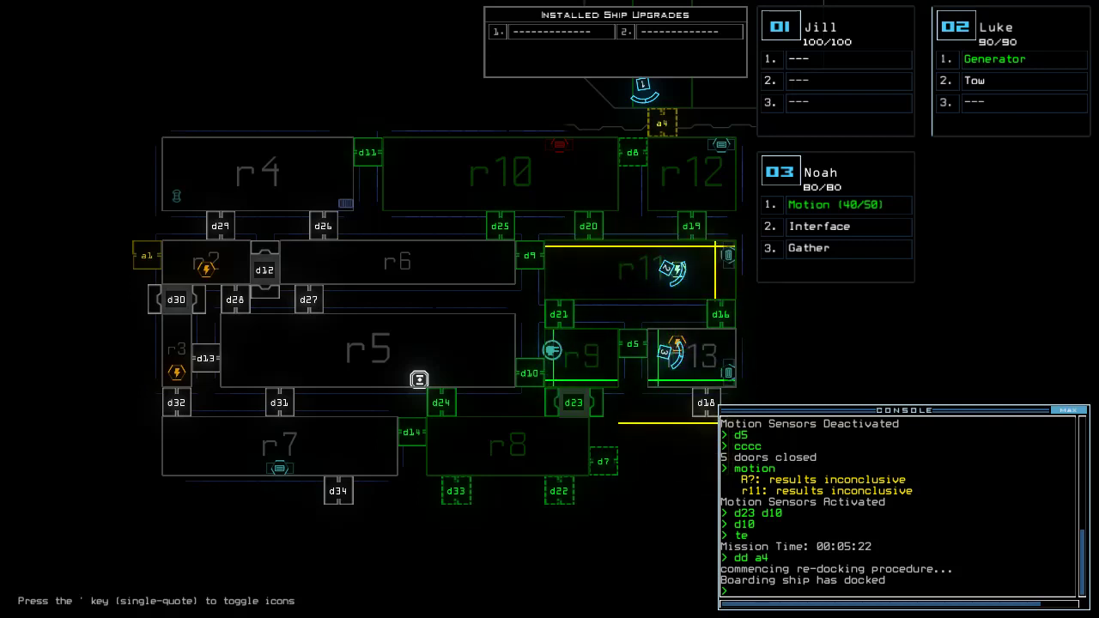
{"action": "type", "text": "5"}
Mark room r5 and toggle doors d11, d16, d19 and d23
{"action": "key", "text": "Return"}
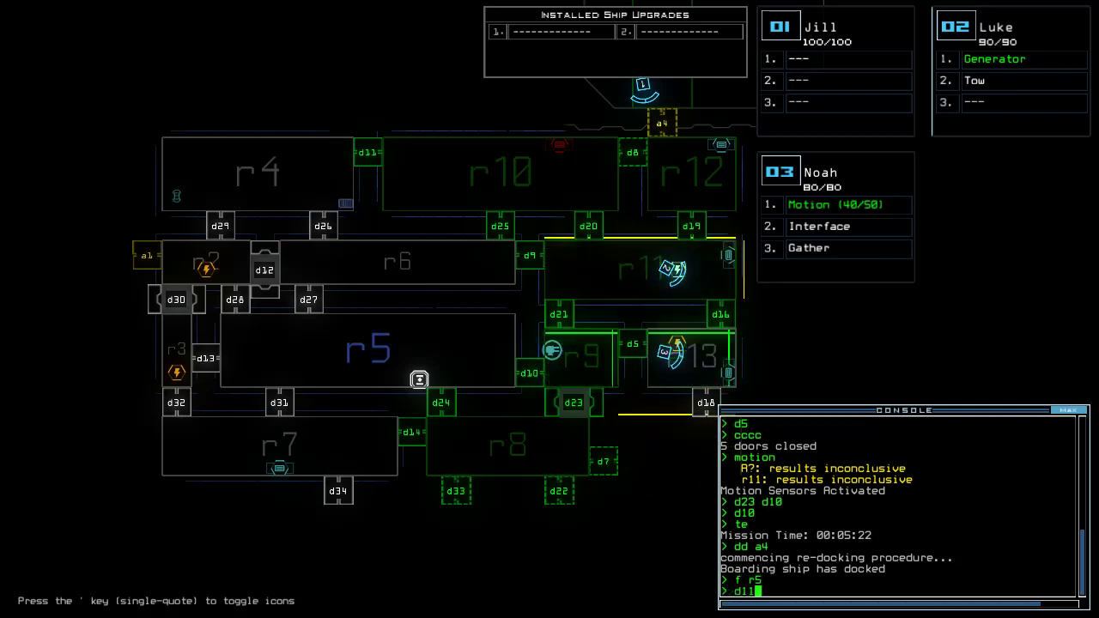
{"action": "key", "text": "Return"}
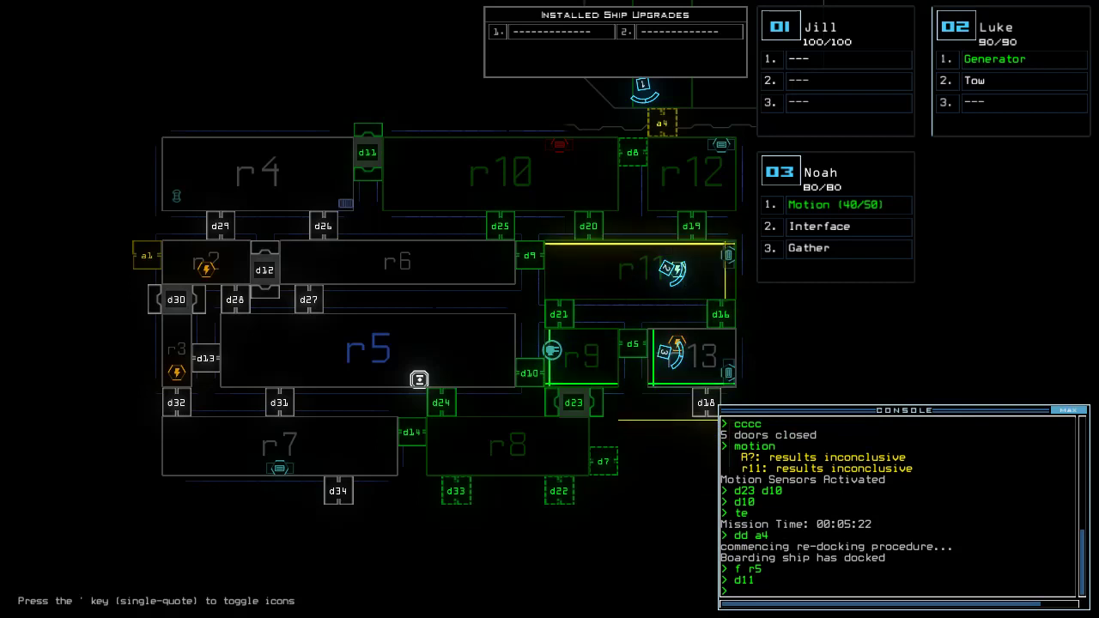
{"action": "type", "text": "te"}
{"action": "key", "text": "Return"}
{"action": "type", "text": "d16 d19"}
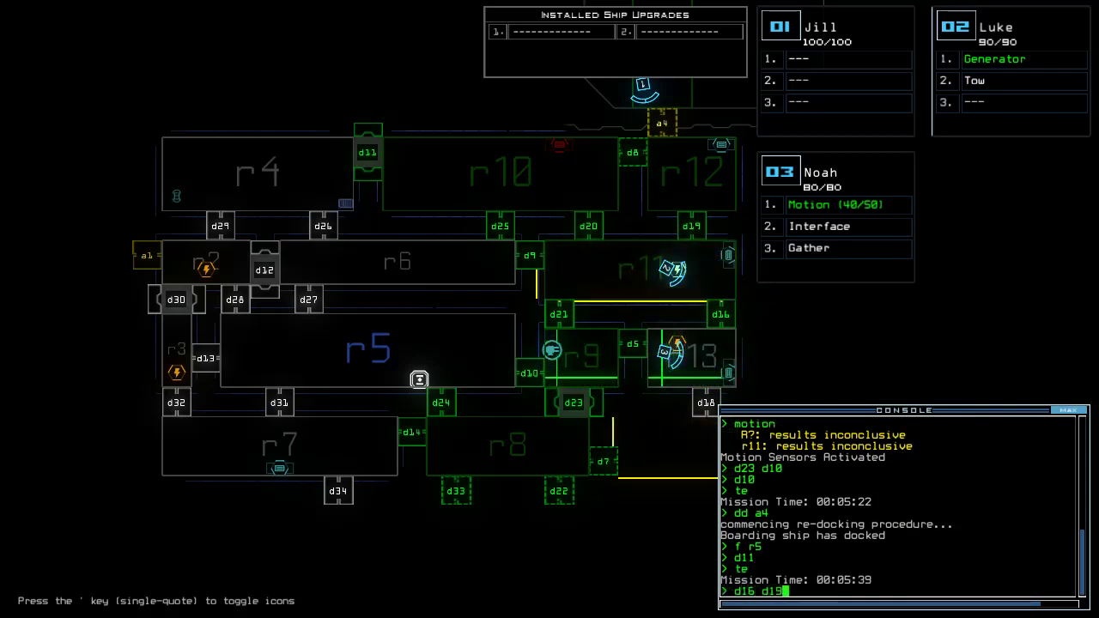
{"action": "key", "text": "Return"}
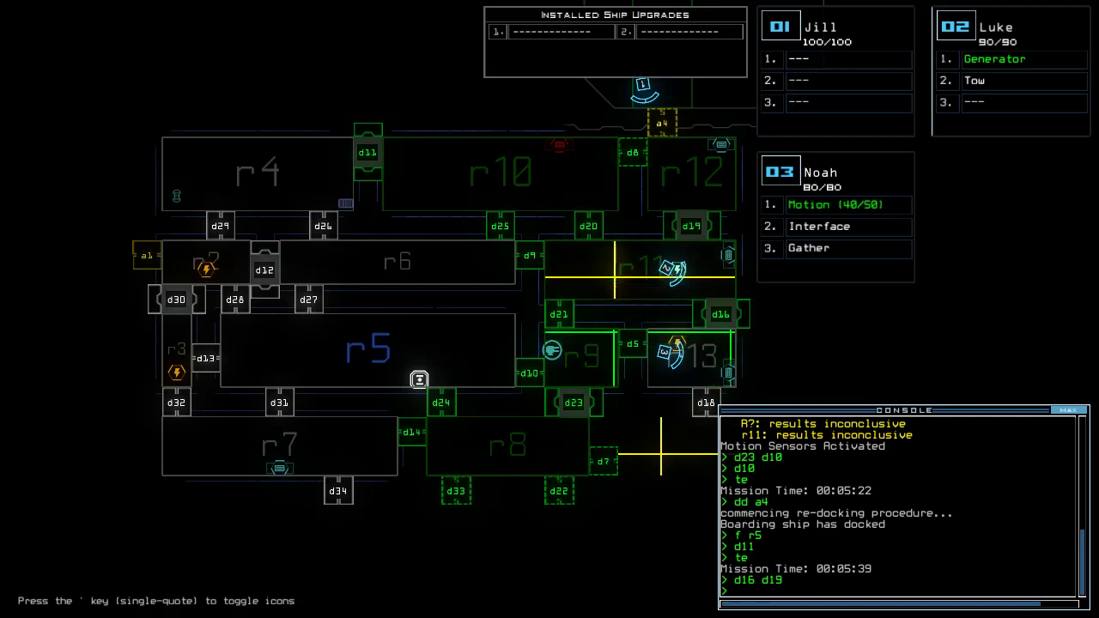
{"action": "type", "text": "3"}
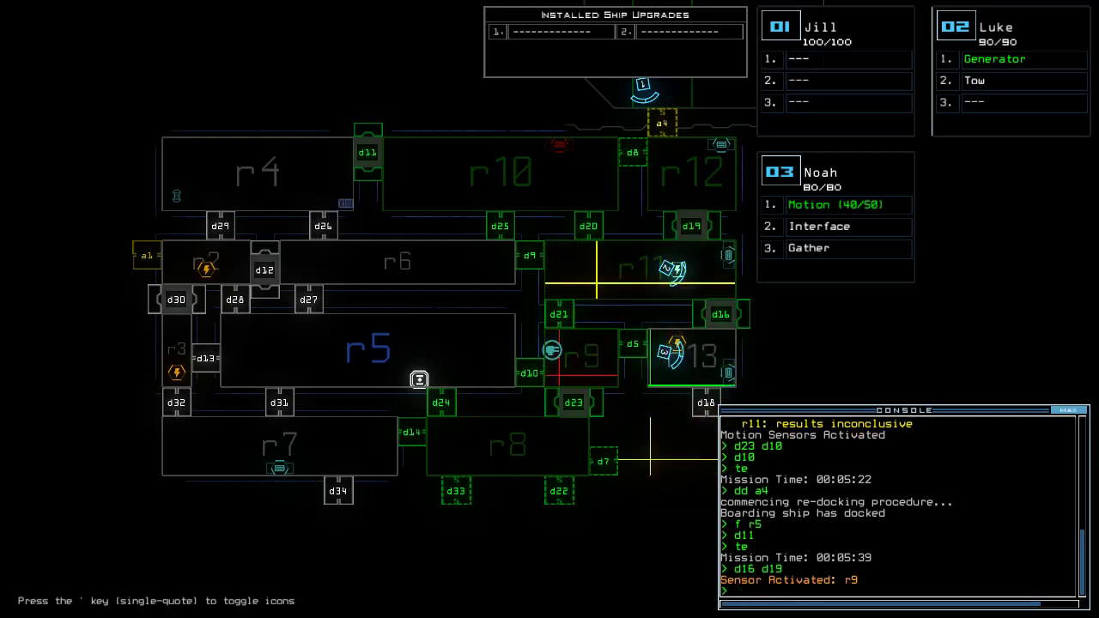
{"action": "type", "text": "d2"}
{"action": "key", "text": "Return"}
Fire the ship defenses with 'dct' then 'df', and recall Luke with 'back 2'
{"action": "key", "text": "space"}
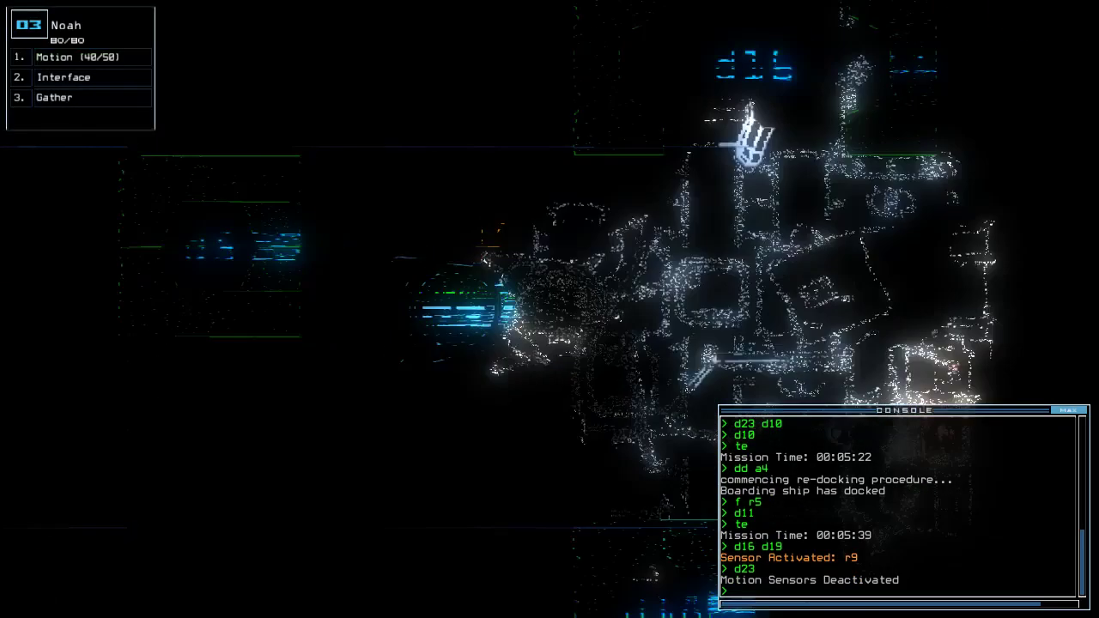
{"action": "type", "text": "dct"}
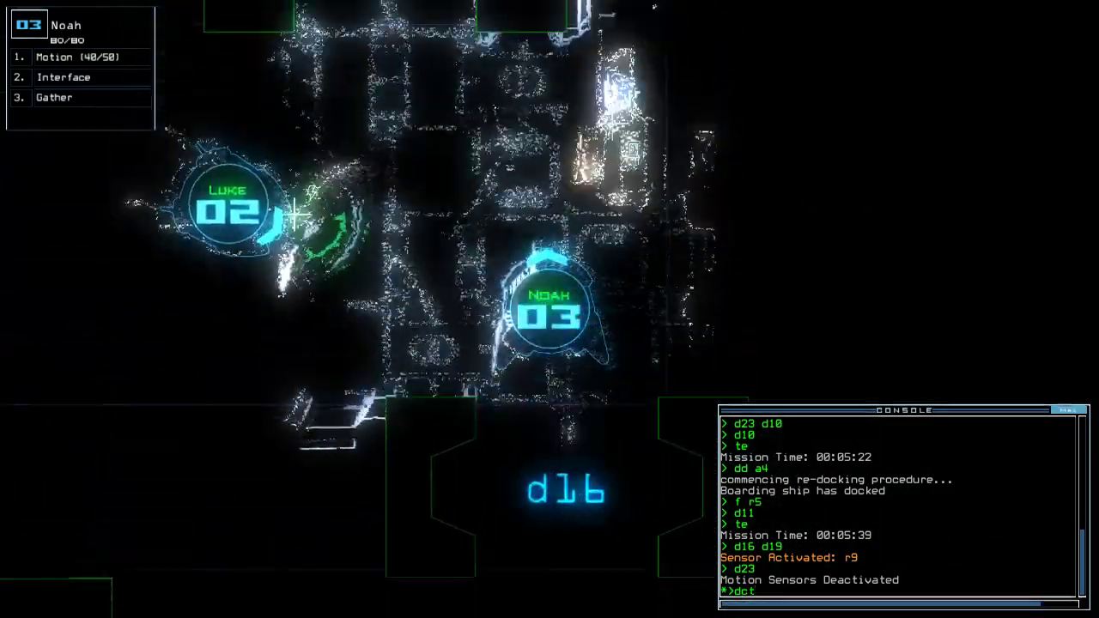
{"action": "key", "text": "Return"}
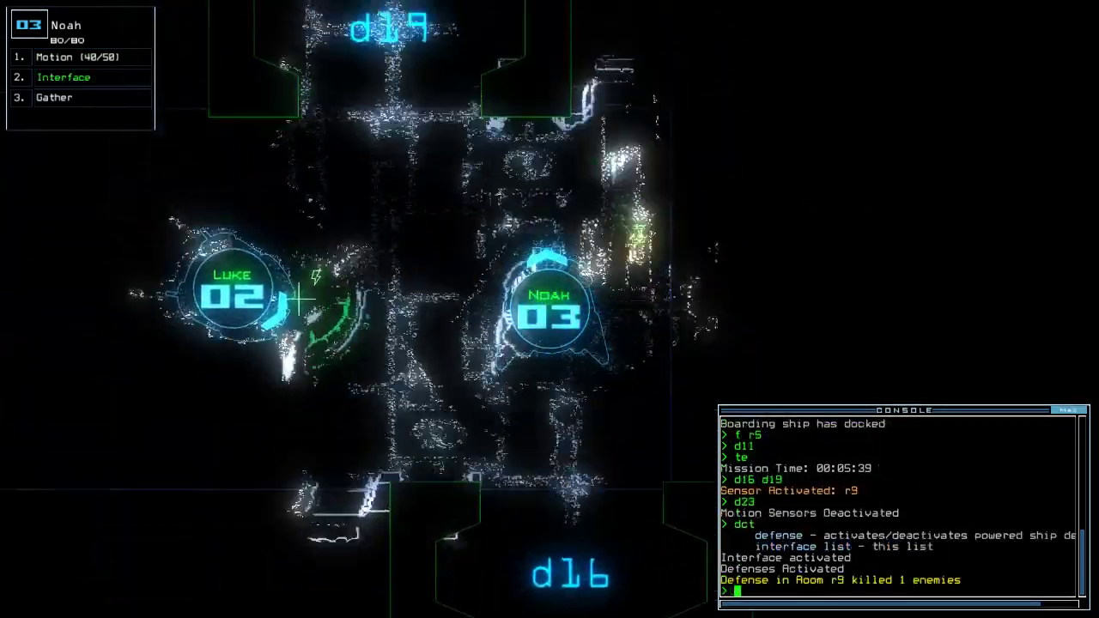
{"action": "type", "text": "df"}
{"action": "key", "text": "Return"}
{"action": "type", "text": "back 2"}
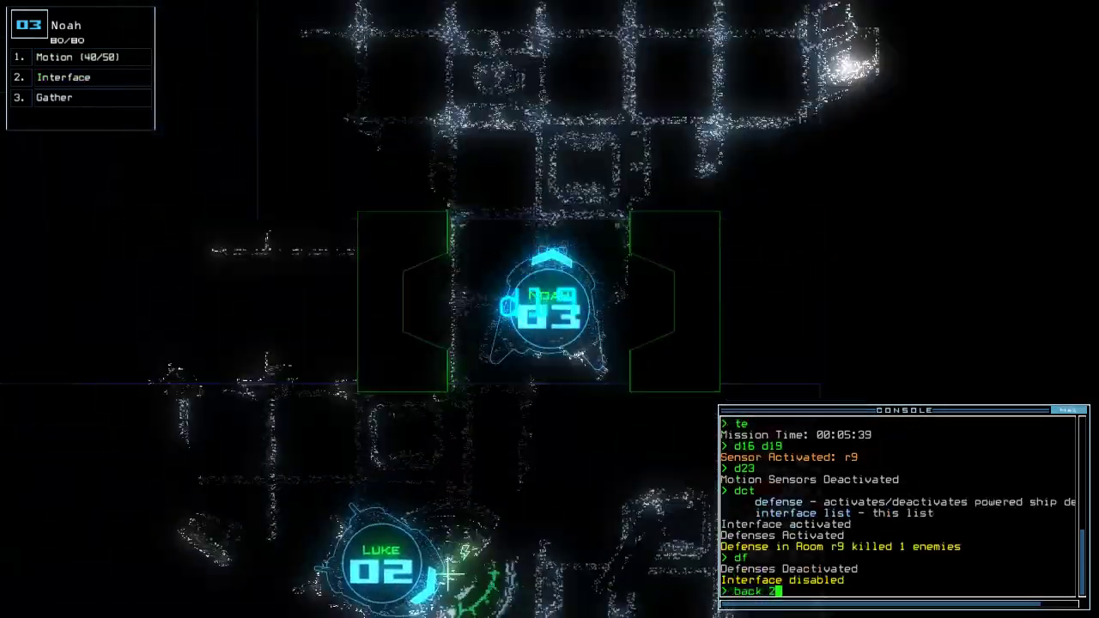
{"action": "key", "text": "Return"}
{"action": "type", "text": "2"}
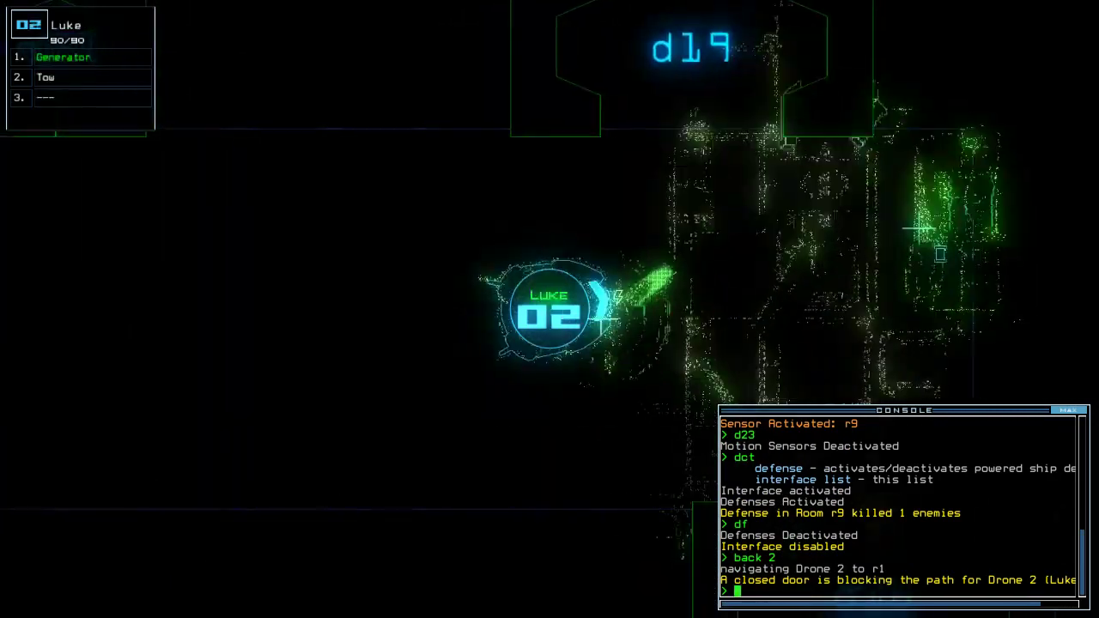
{"action": "type", "text": "te"}
{"action": "key", "text": "Return"}
{"action": "key", "text": "space"}
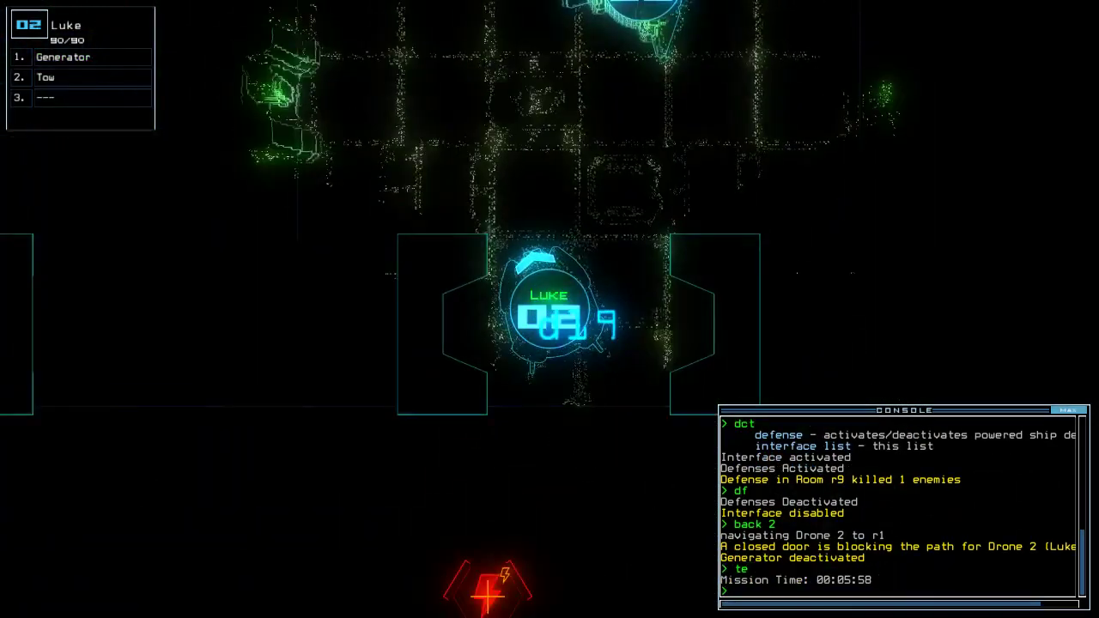
Drive Noah through the corridors to join Luke in room r12
{"action": "key", "text": "3"}
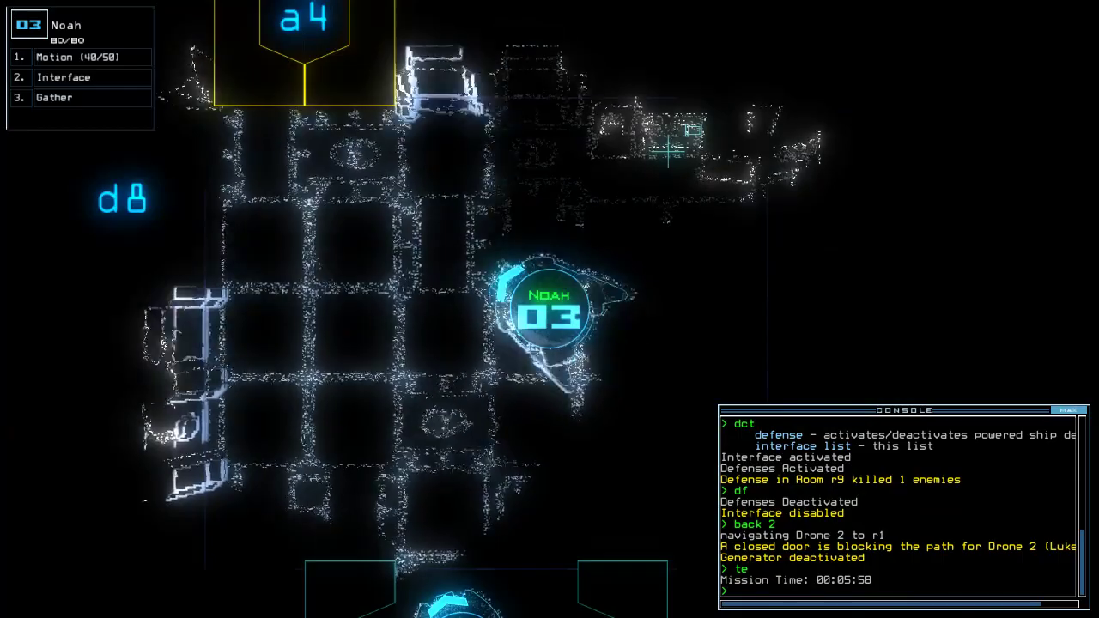
{"action": "key", "text": "Up"}
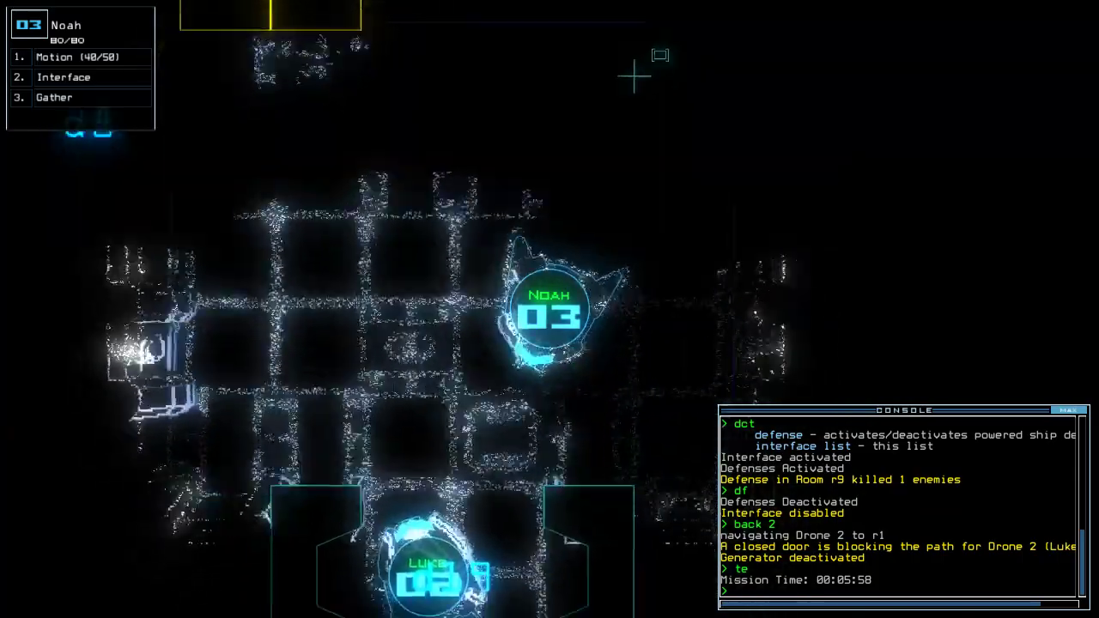
{"action": "key", "text": "2"}
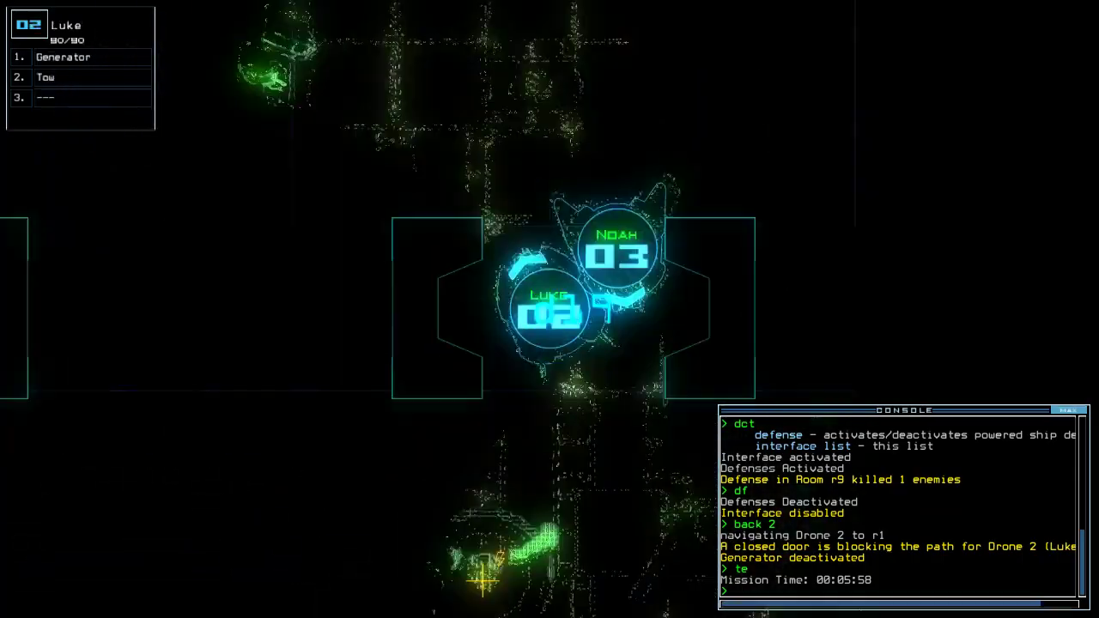
{"action": "key", "text": "3"}
{"action": "key", "text": "Up"}
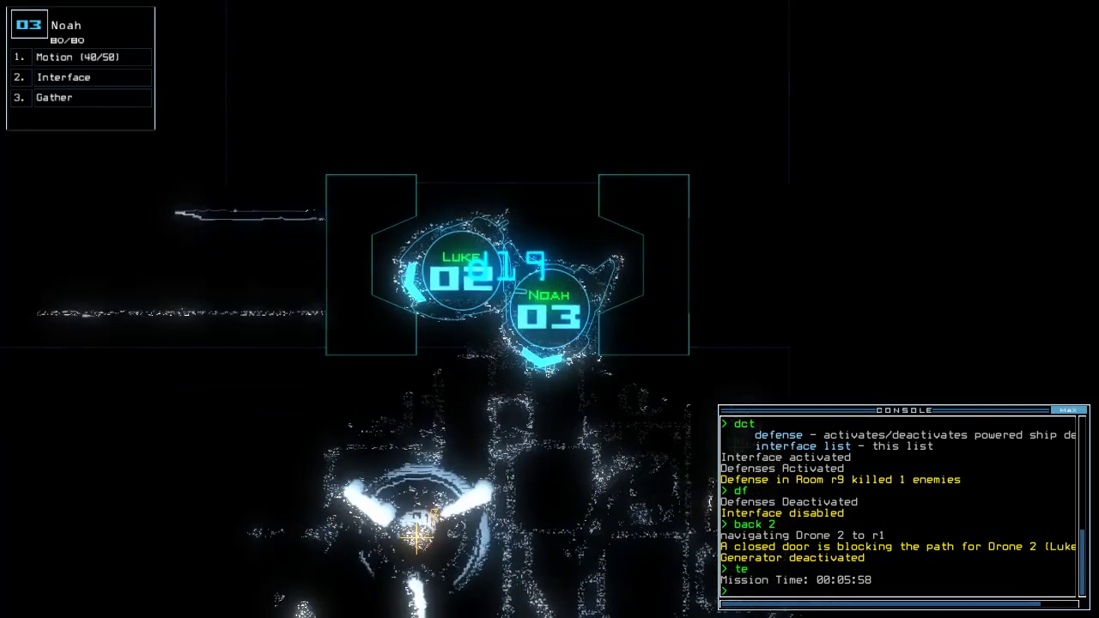
{"action": "key", "text": "space"}
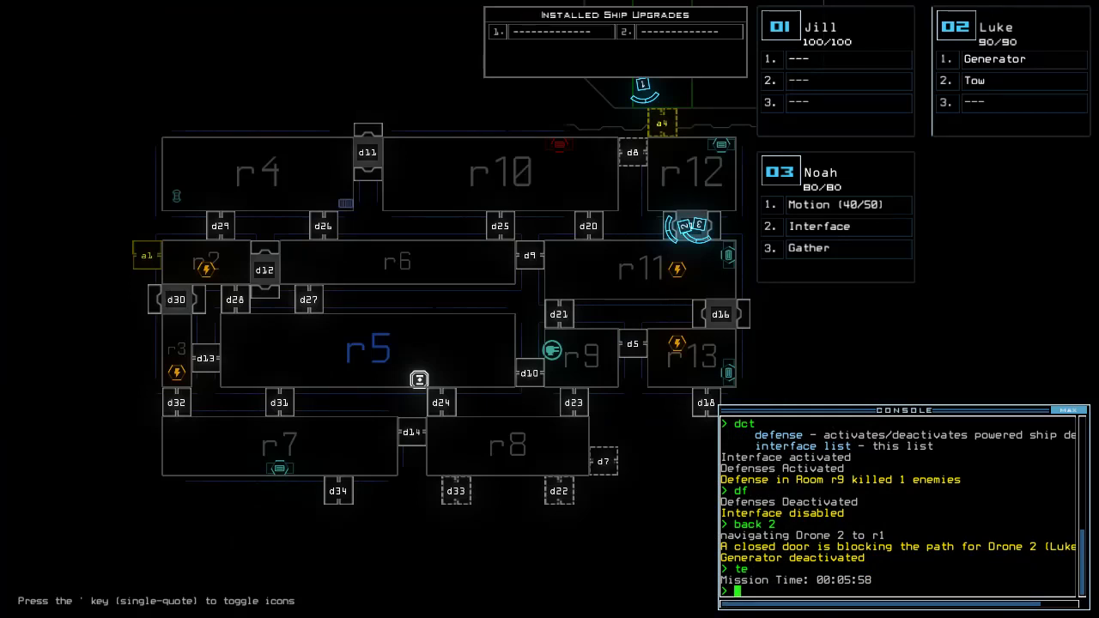
{"action": "type", "text": "te"}
Check the mission time with 'te' four times while waiting on the ship map
{"action": "key", "text": "Return"}
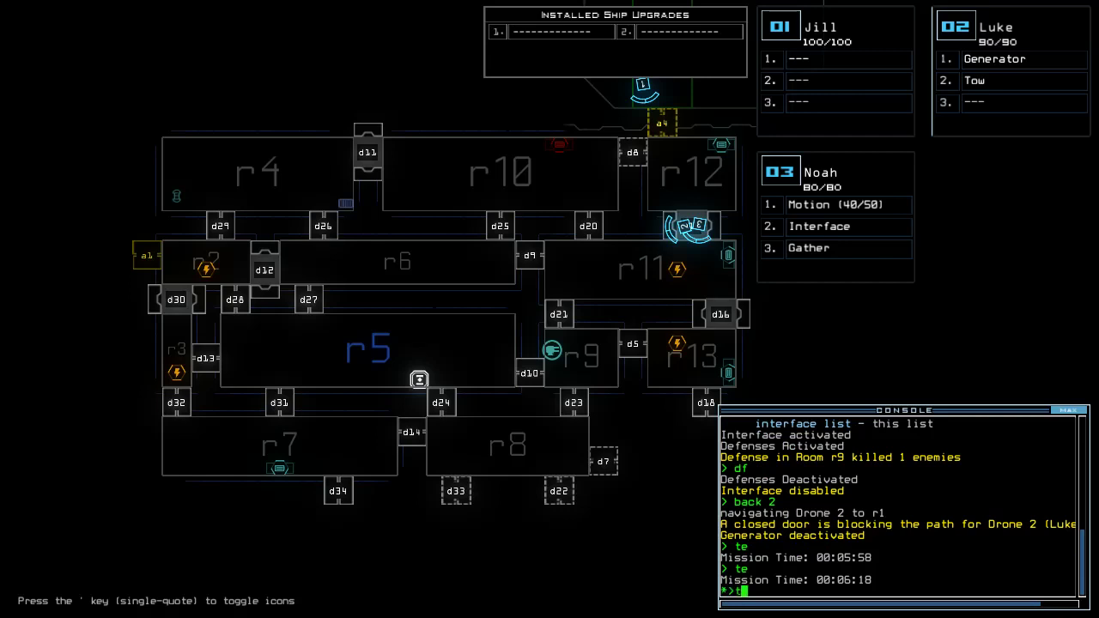
{"action": "type", "text": "e"}
{"action": "key", "text": "Return"}
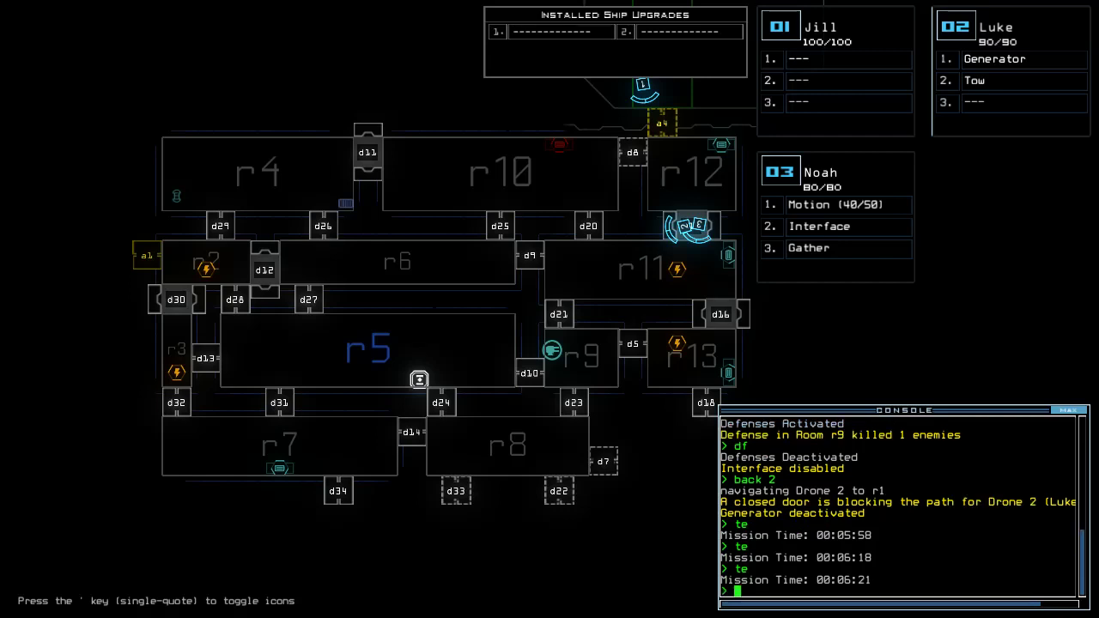
{"action": "type", "text": "te"}
{"action": "key", "text": "Return"}
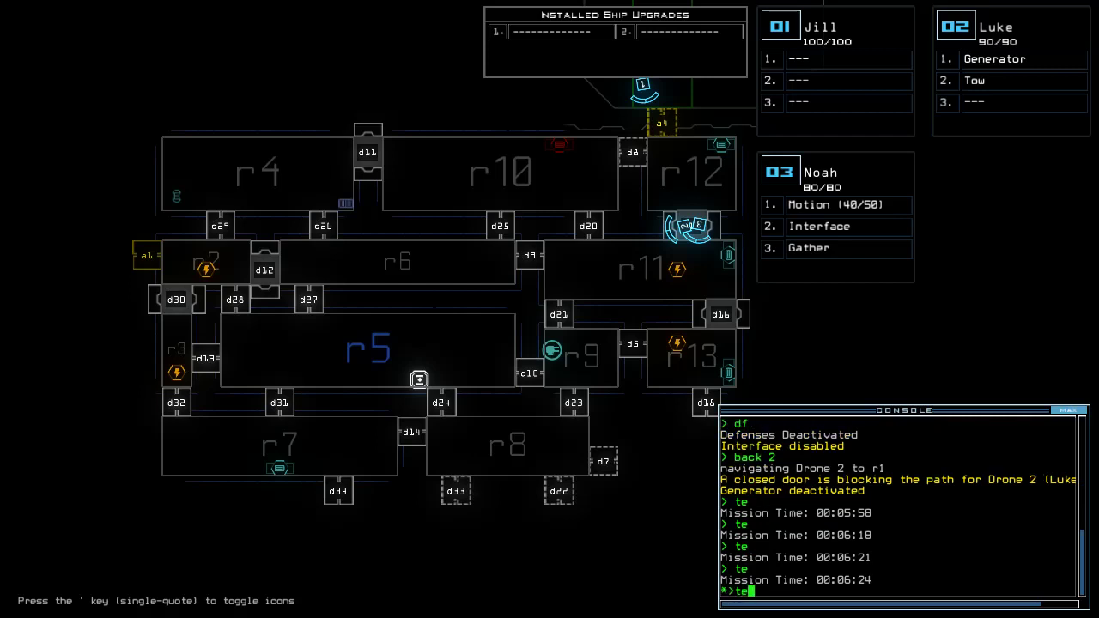
{"action": "key", "text": "Return"}
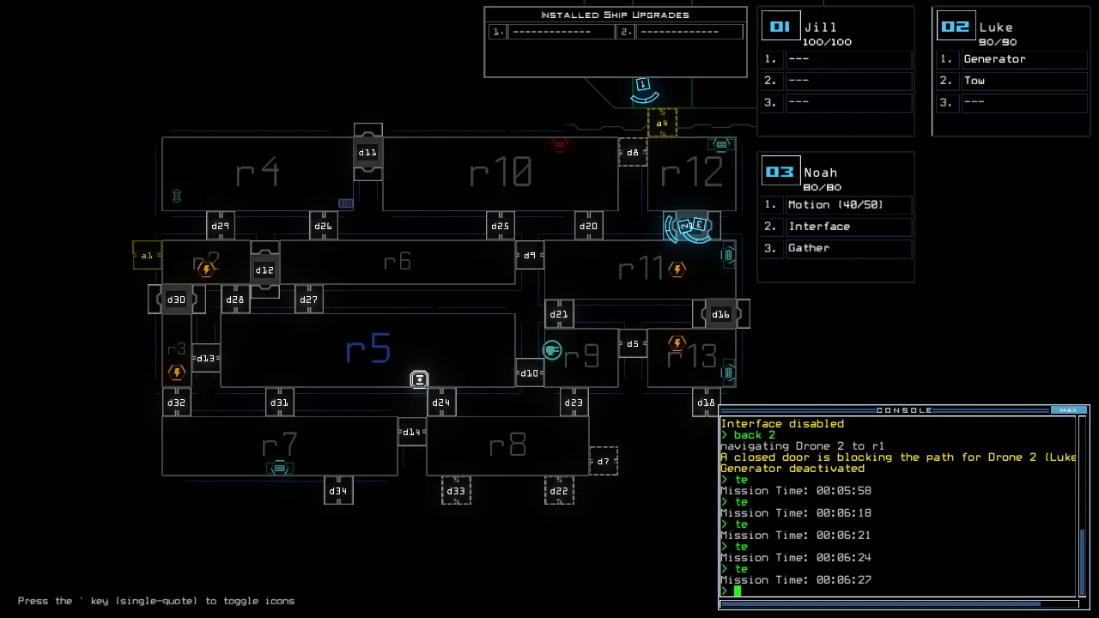
Start Luke's generator, then drive Noah down into the room below d16
{"action": "key", "text": "2"}
{"action": "type", "text": "g"}
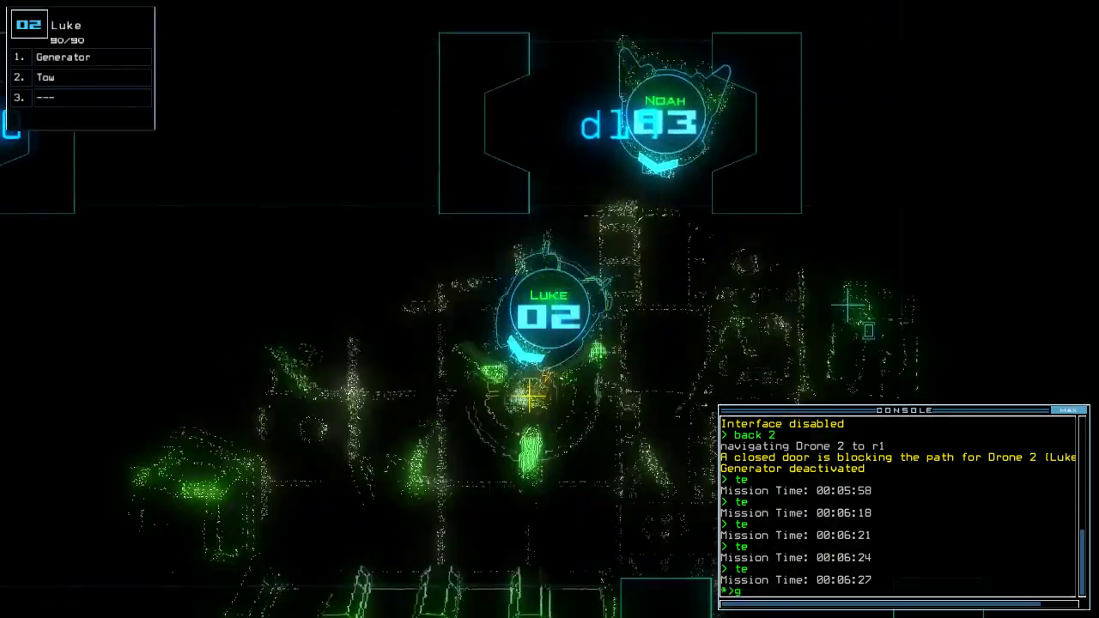
{"action": "key", "text": "Return"}
{"action": "key", "text": "3"}
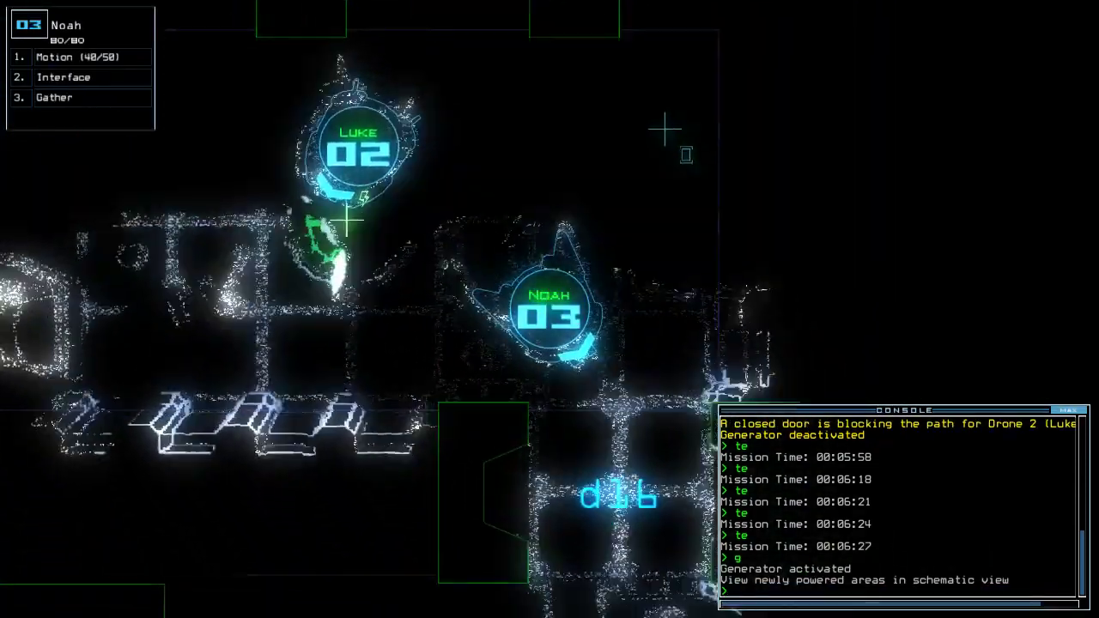
{"action": "key", "text": "Down"}
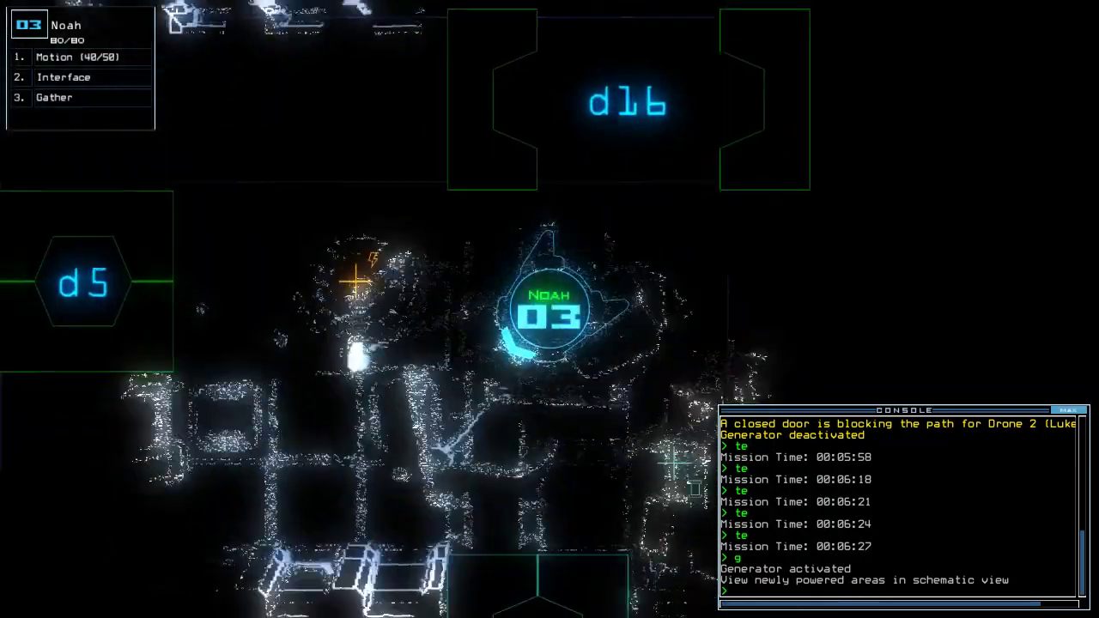
{"action": "type", "text": "motion"}
Scan for motion twice with Noah, opening door d5 between scans
{"action": "key", "text": "Return"}
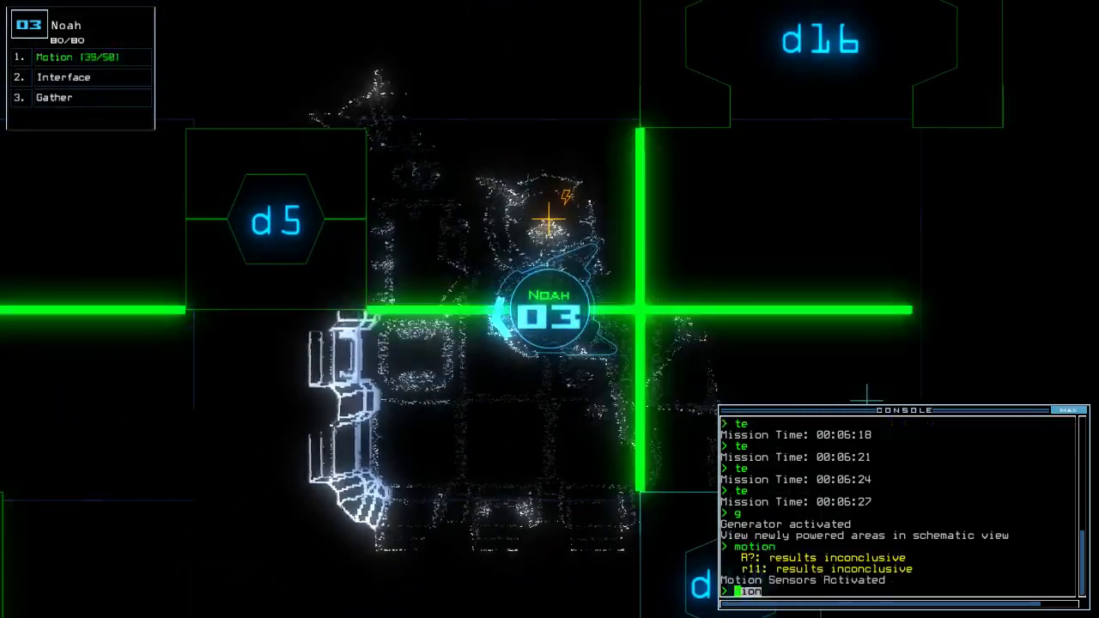
{"action": "key", "text": "space"}
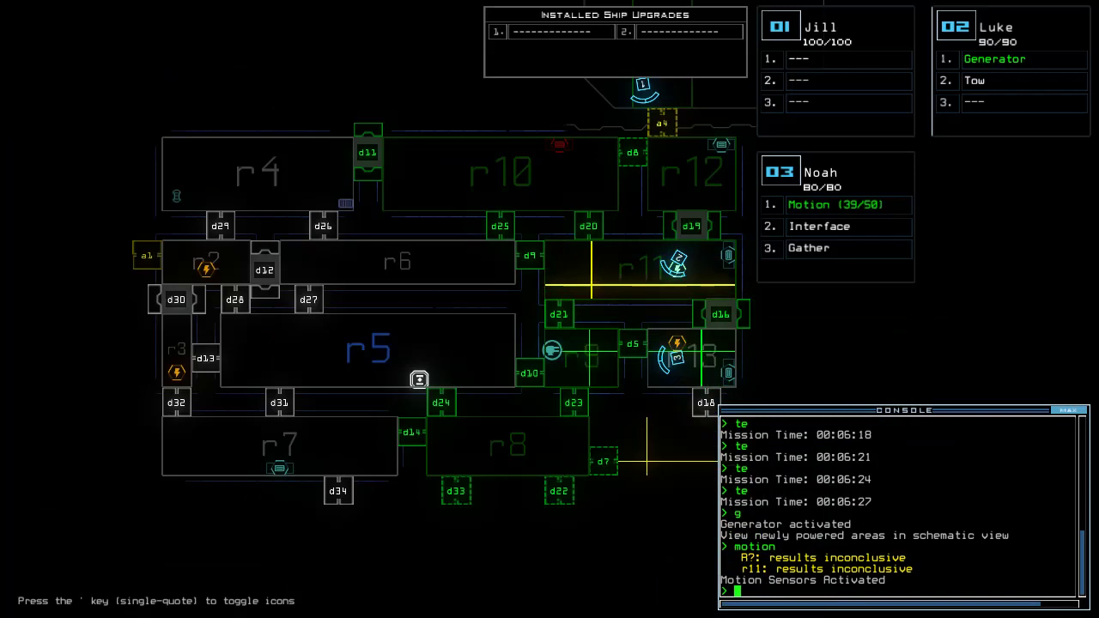
{"action": "key", "text": "space"}
{"action": "type", "text": "d5"}
{"action": "key", "text": "Return"}
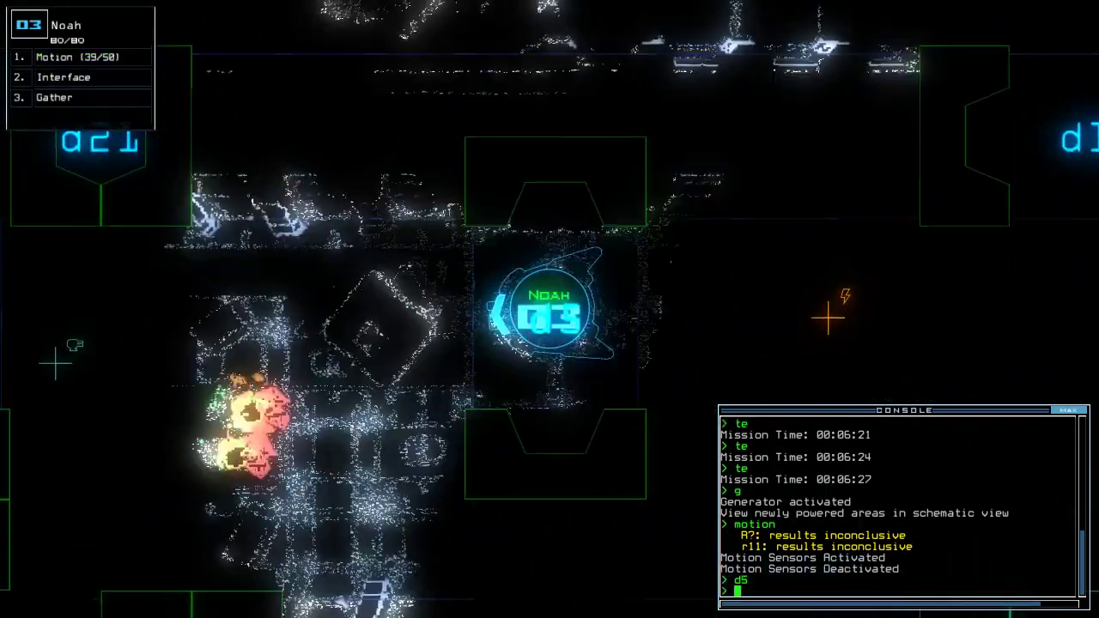
{"action": "type", "text": "motion"}
{"action": "key", "text": "Return"}
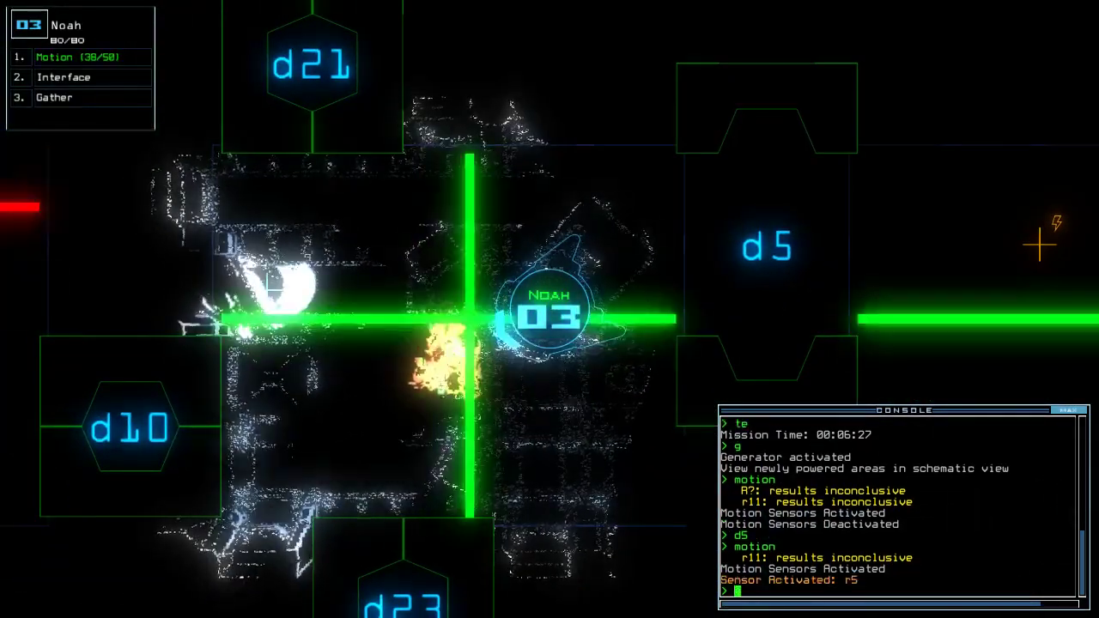
{"action": "key", "text": "space"}
{"action": "key", "text": "space"}
{"action": "type", "text": "d23"}
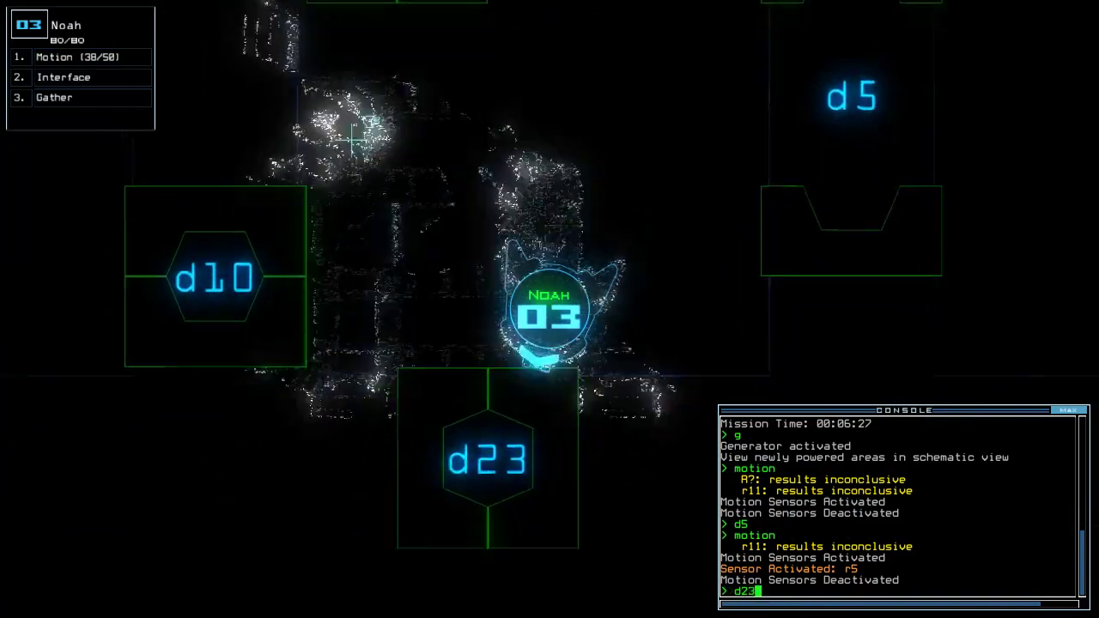
Send Noah through d23 into r8, gather scrap, list items, and cycle r8's doors
{"action": "key", "text": "Return"}
{"action": "type", "text": "g"}
{"action": "key", "text": "Return"}
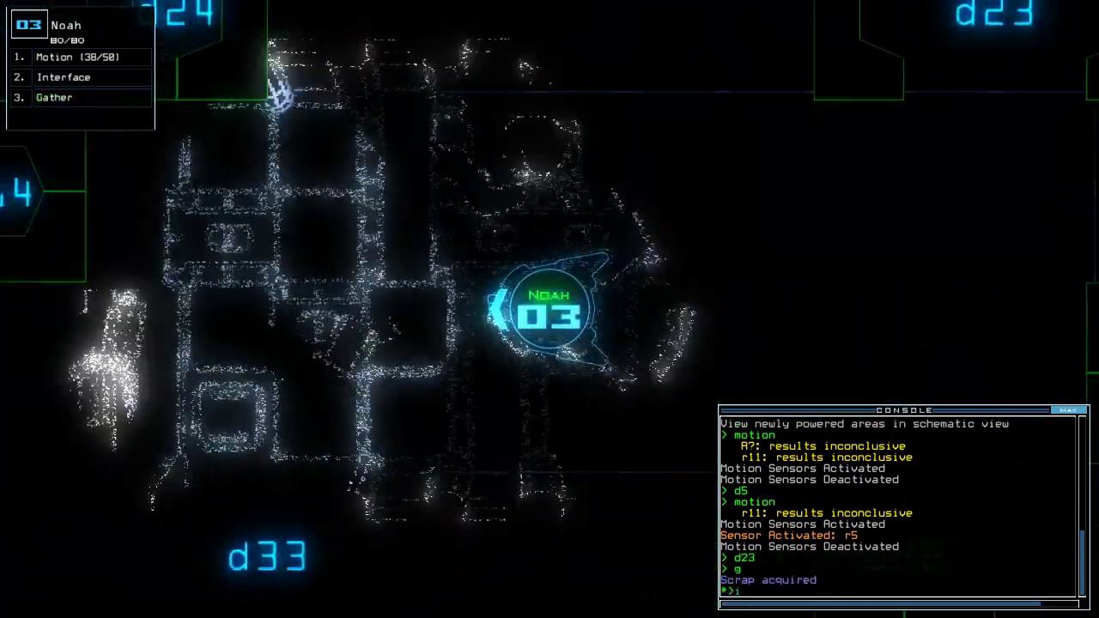
{"action": "type", "text": "i"}
{"action": "key", "text": "Return"}
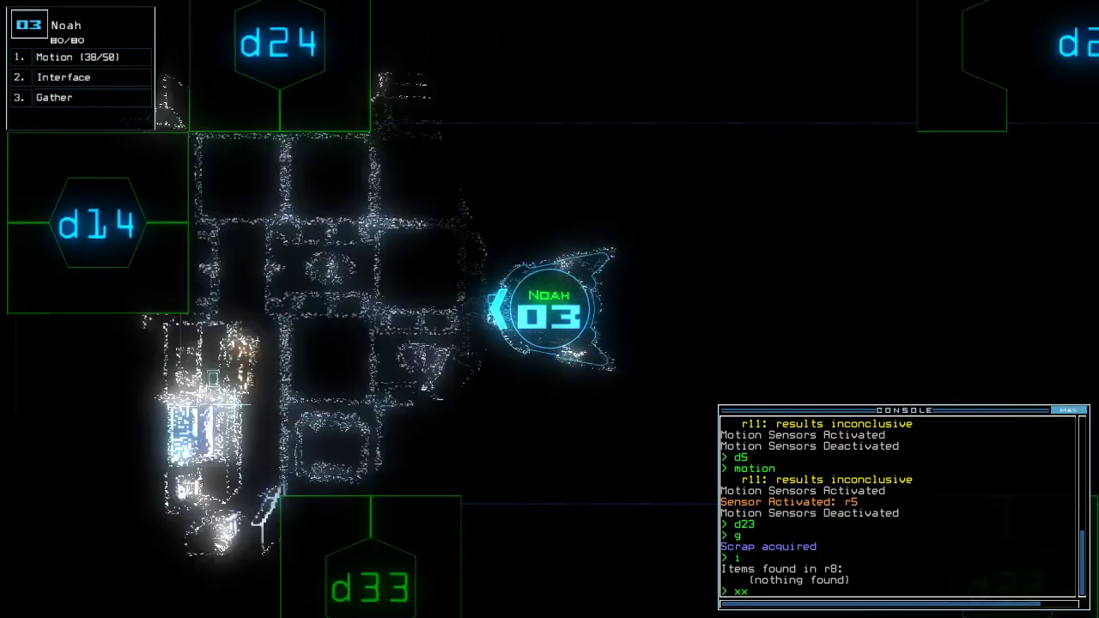
{"action": "type", "text": "xx r8"}
{"action": "key", "text": "Return"}
{"action": "key", "text": "space"}
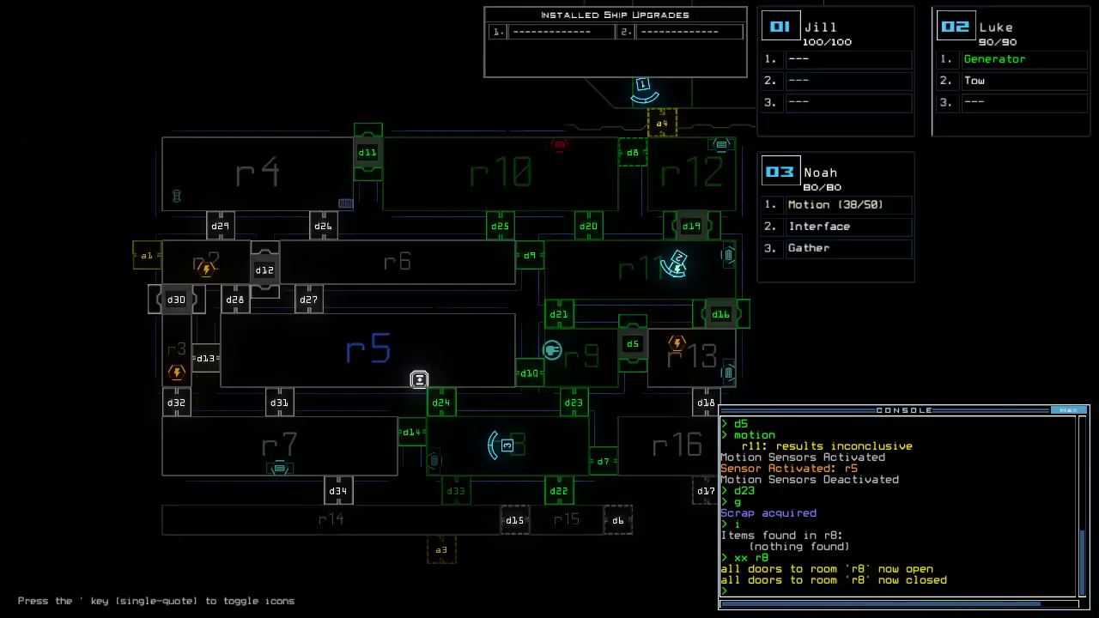
{"action": "type", "text": "o"}
Scan for motion and send Noah through door d22
{"action": "key", "text": "Return"}
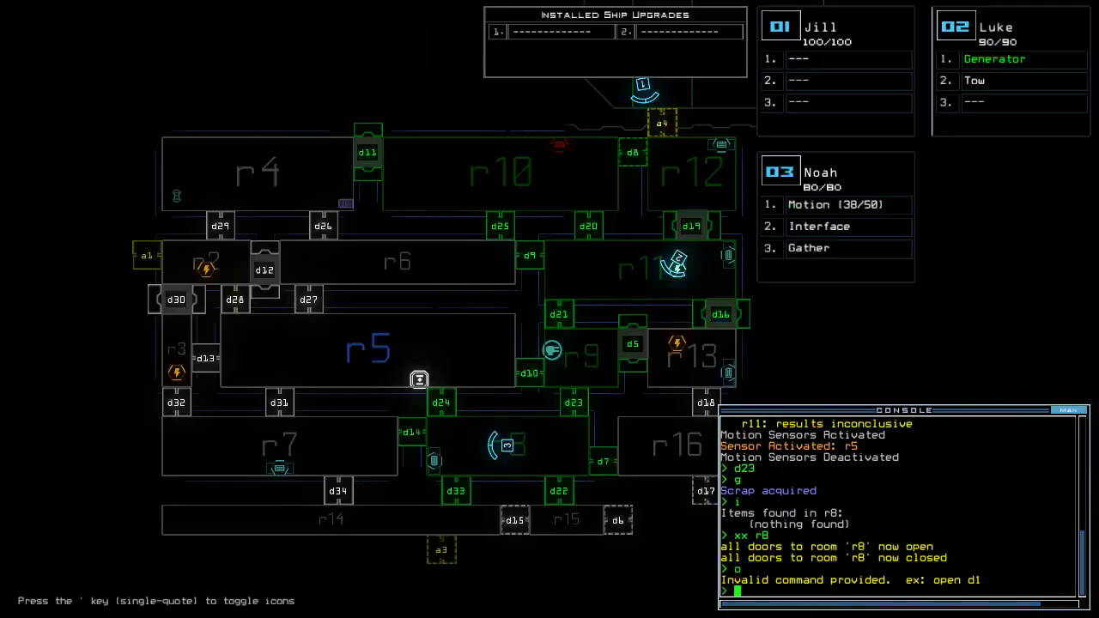
{"action": "key", "text": "Return"}
{"action": "key", "text": "space"}
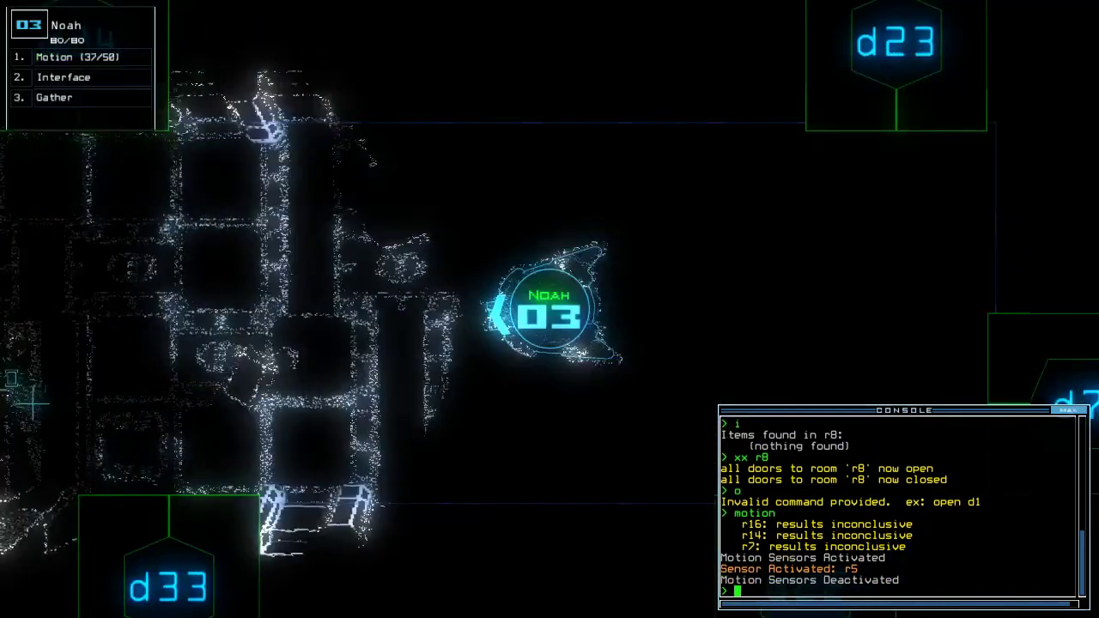
{"action": "type", "text": "d22"}
{"action": "key", "text": "Return"}
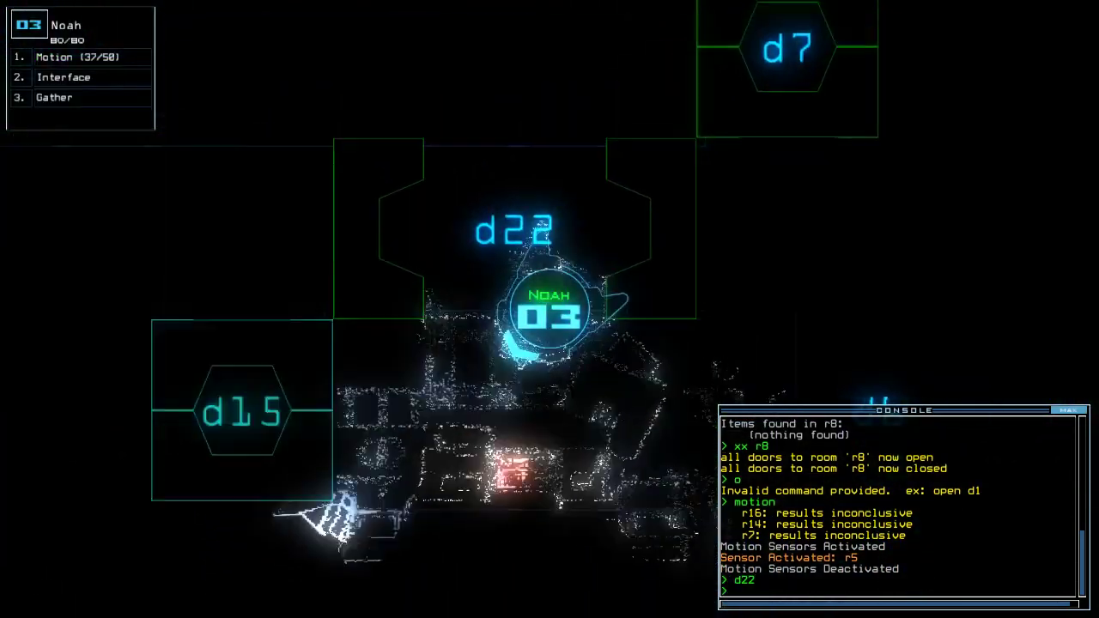
{"action": "key", "text": "space"}
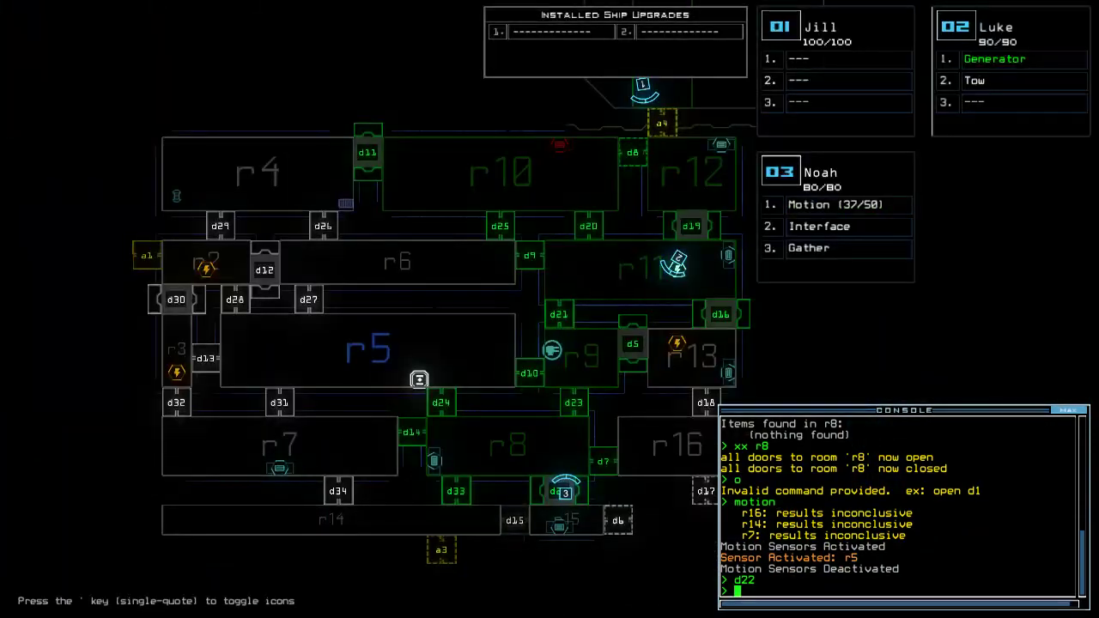
{"action": "key", "text": "space"}
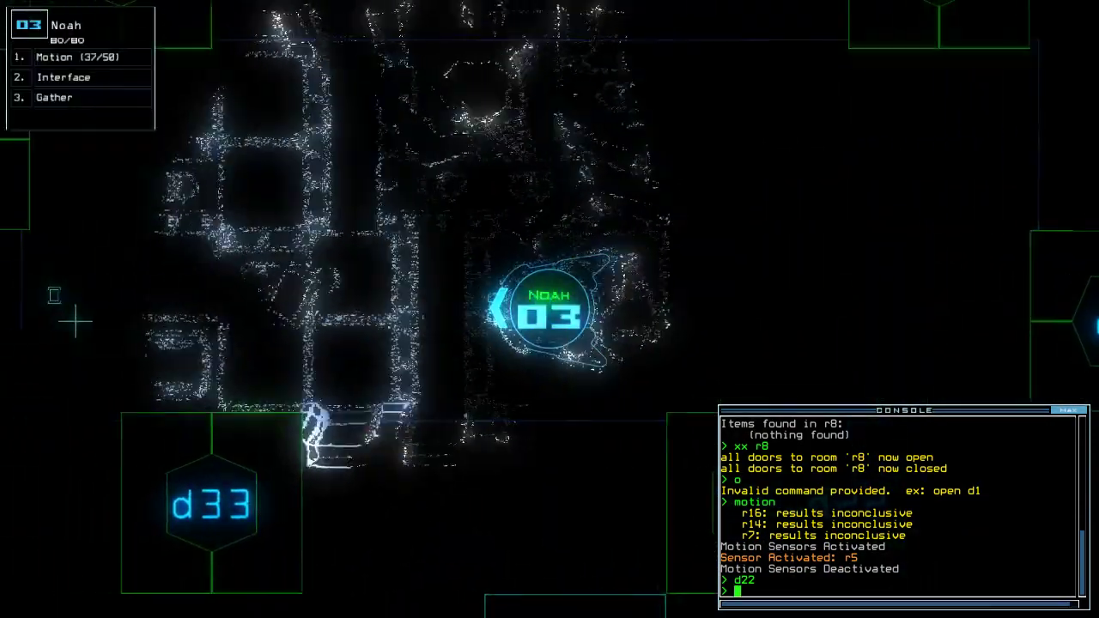
{"action": "key", "text": "space"}
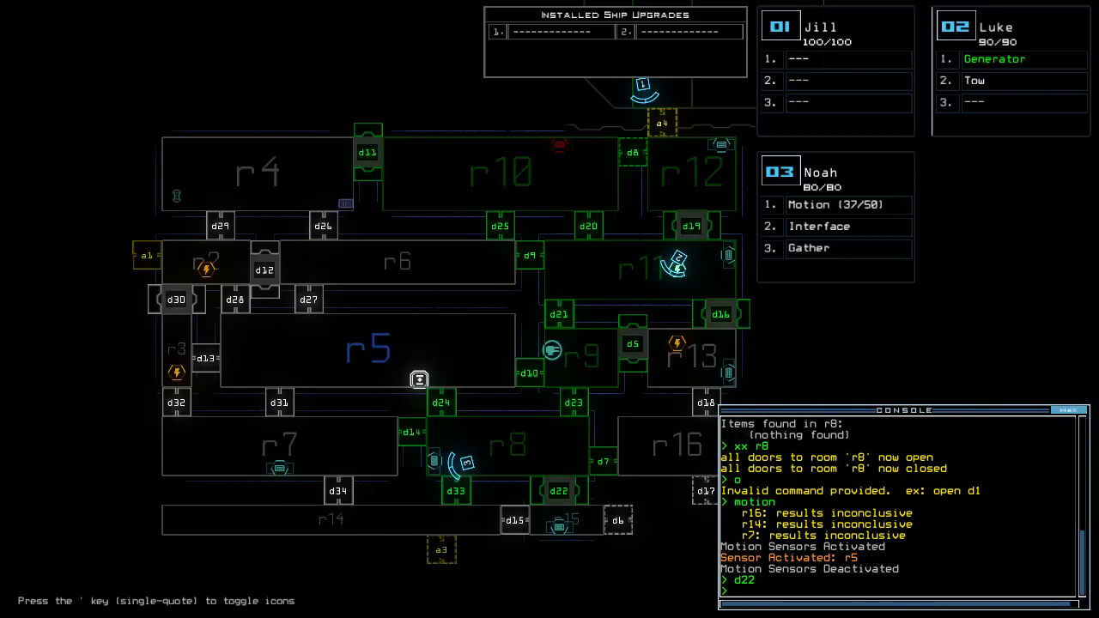
{"action": "key", "text": "space"}
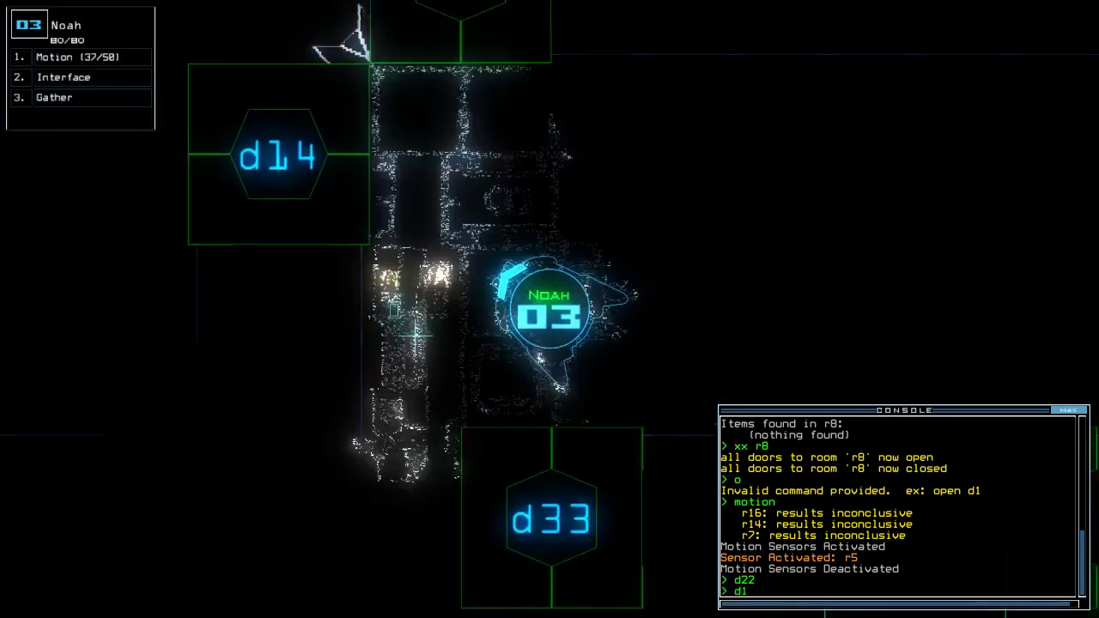
{"action": "type", "text": "d14"}
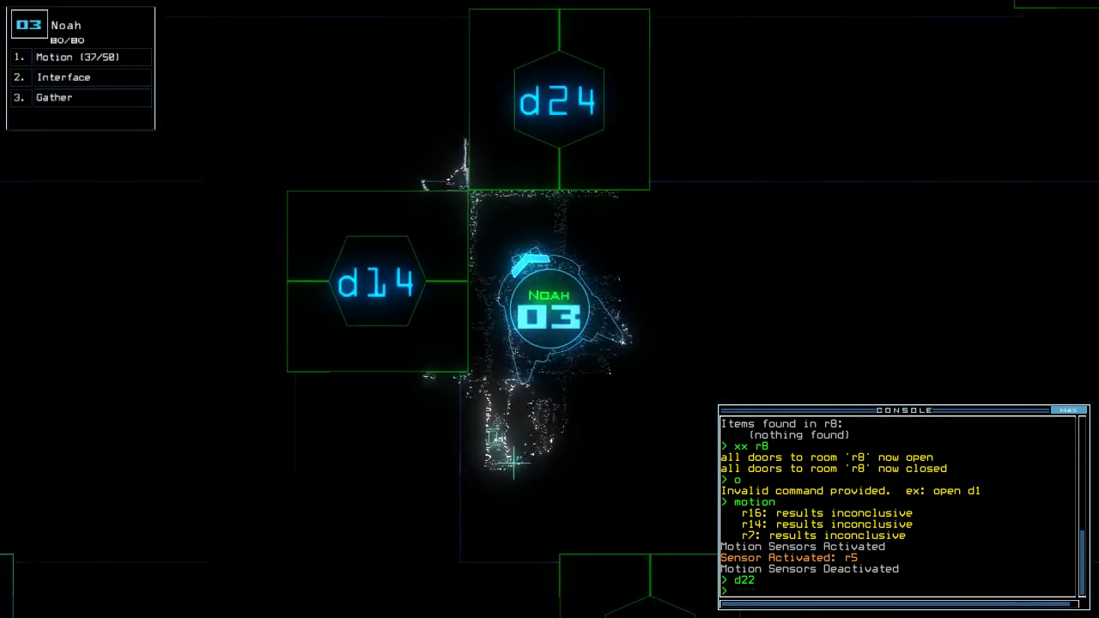
{"action": "type", "text": "motion"}
Run another motion scan and send Noah through door d14
{"action": "key", "text": "Return"}
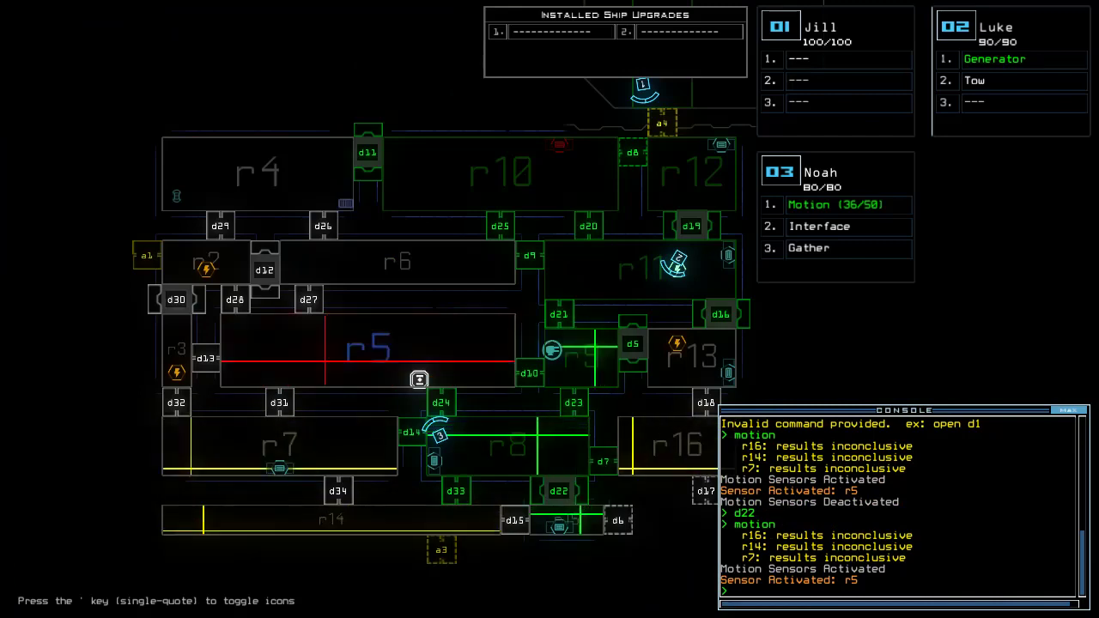
{"action": "key", "text": "space"}
{"action": "type", "text": "d14"}
{"action": "key", "text": "Return"}
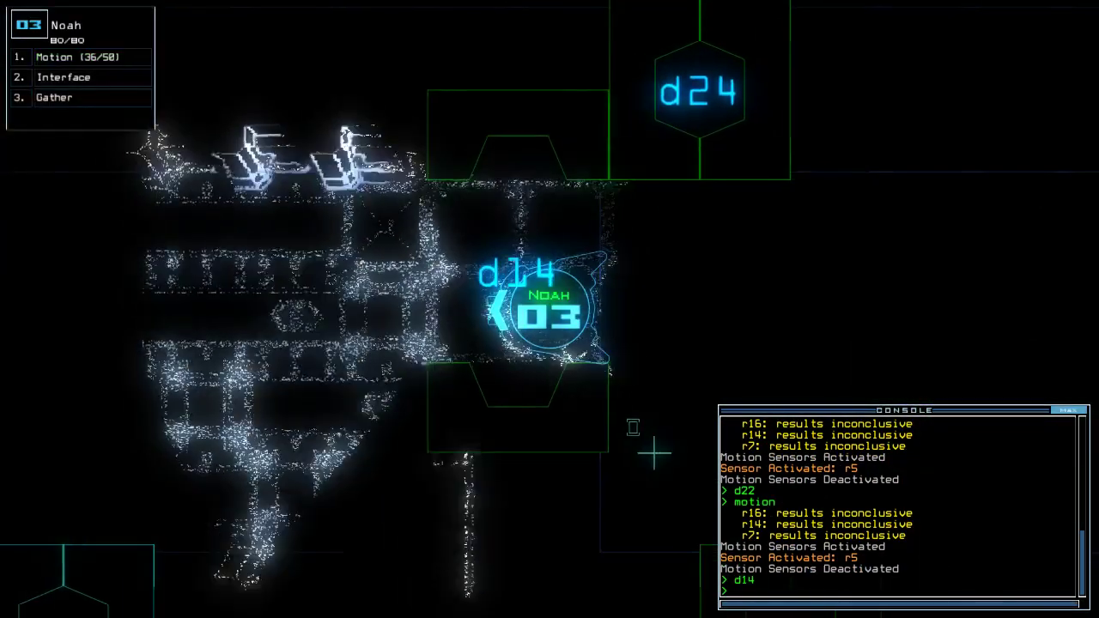
{"action": "type", "text": "ccc"}
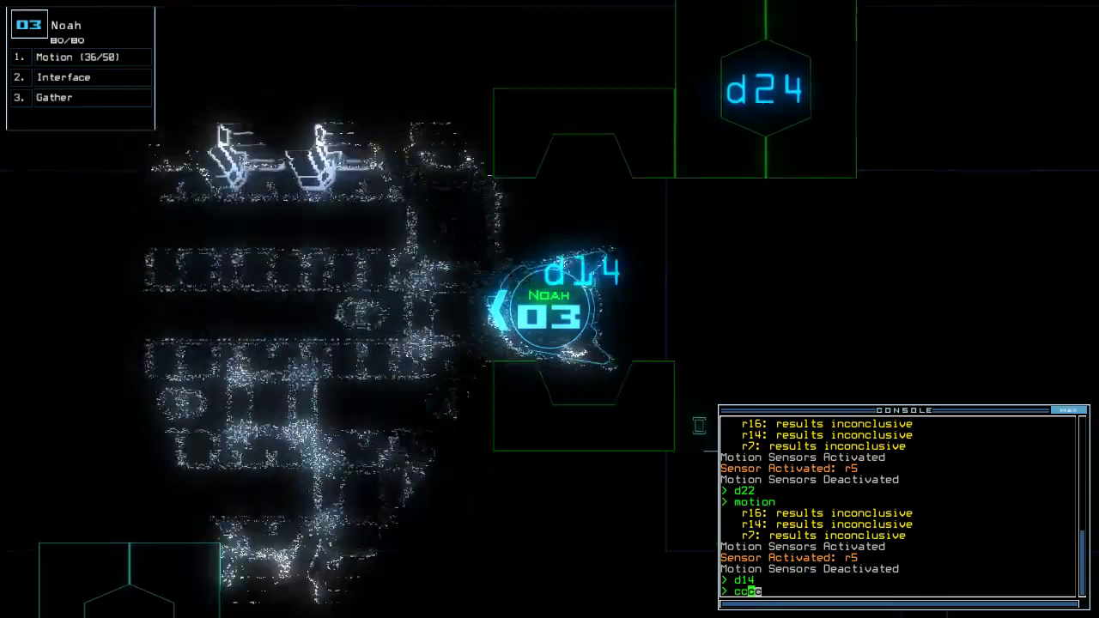
{"action": "key", "text": "BackSpace"}
{"action": "key", "text": "BackSpace"}
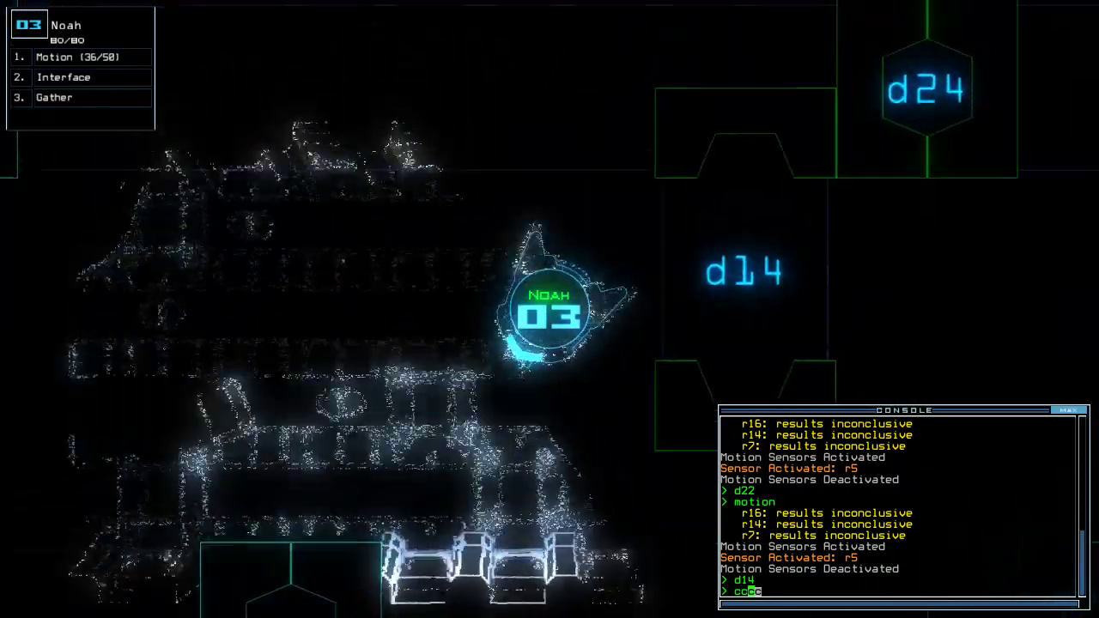
{"action": "type", "text": "te"}
{"action": "key", "text": "Return"}
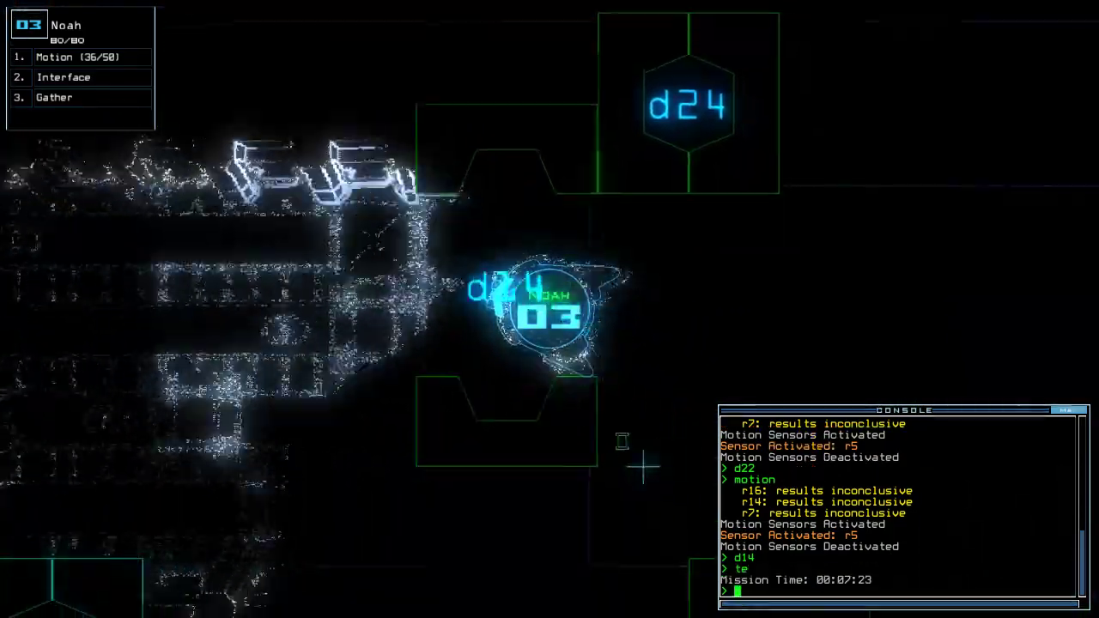
{"action": "type", "text": "cccc"}
Close the six surrounding doors with 'cccc' and toggle d23 twice
{"action": "key", "text": "Return"}
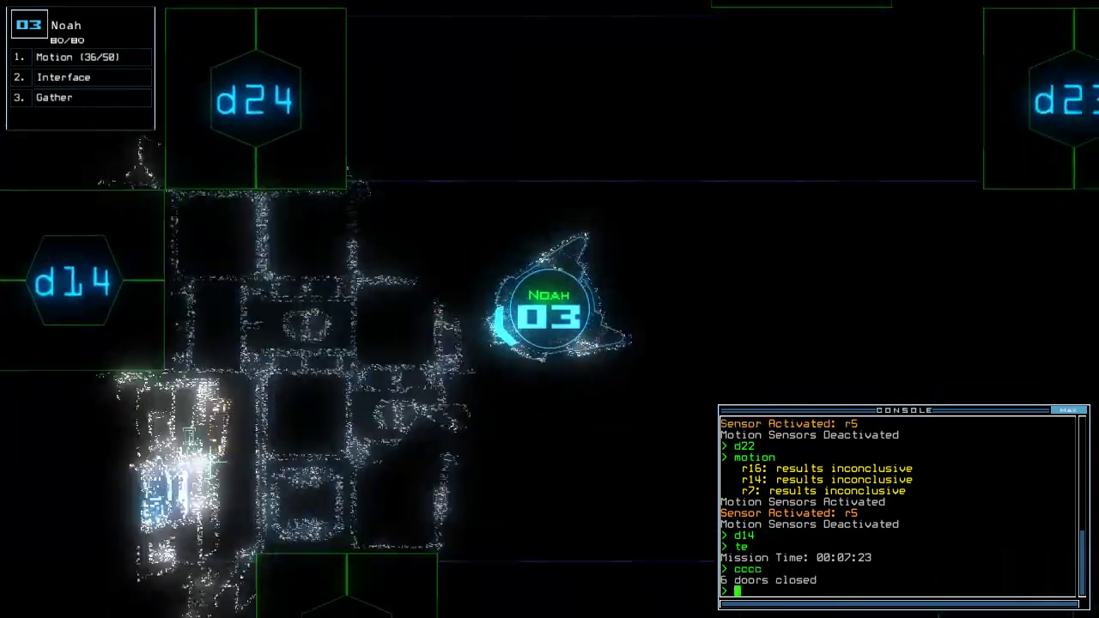
{"action": "type", "text": "d23"}
{"action": "key", "text": "Return"}
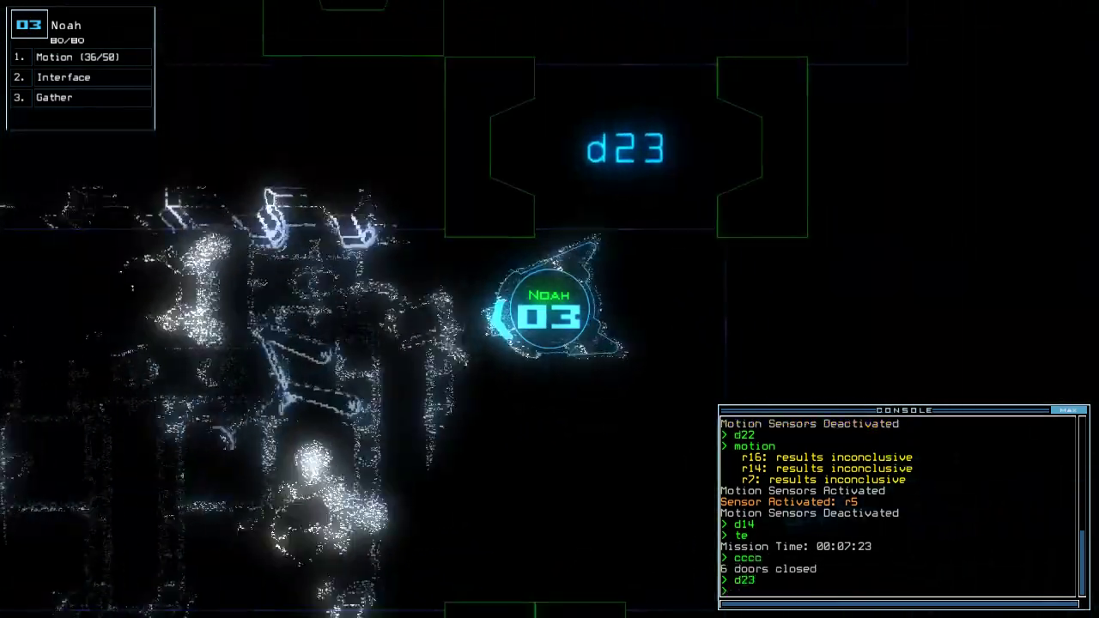
{"action": "type", "text": "d23"}
{"action": "key", "text": "Return"}
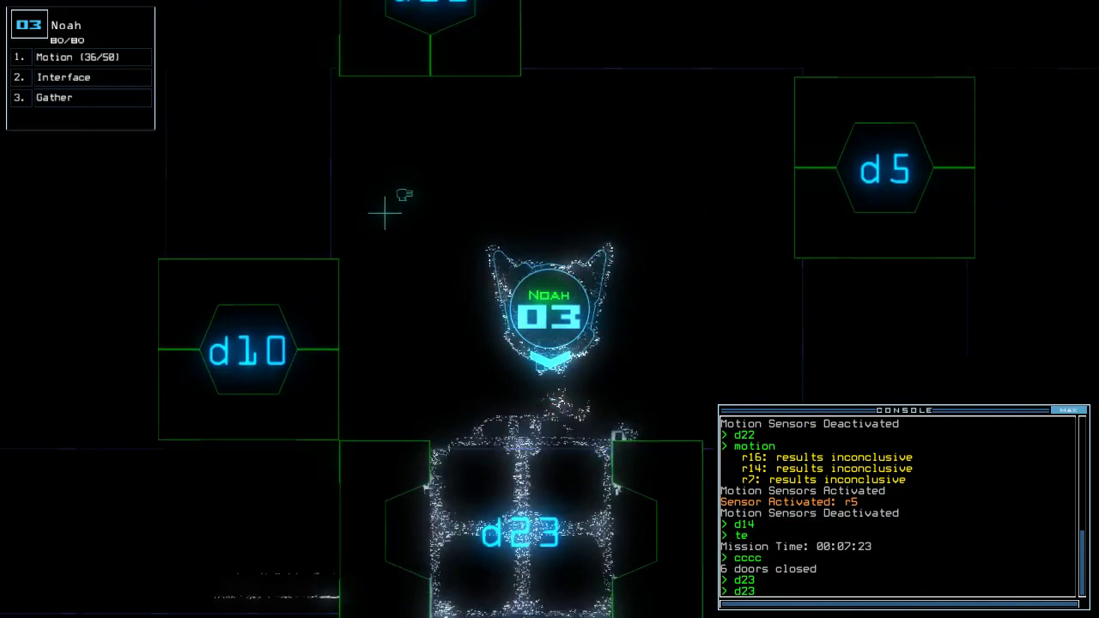
{"action": "type", "text": "d33"}
Toggle door d33, run a motion scan, and check the mission time
{"action": "key", "text": "Return"}
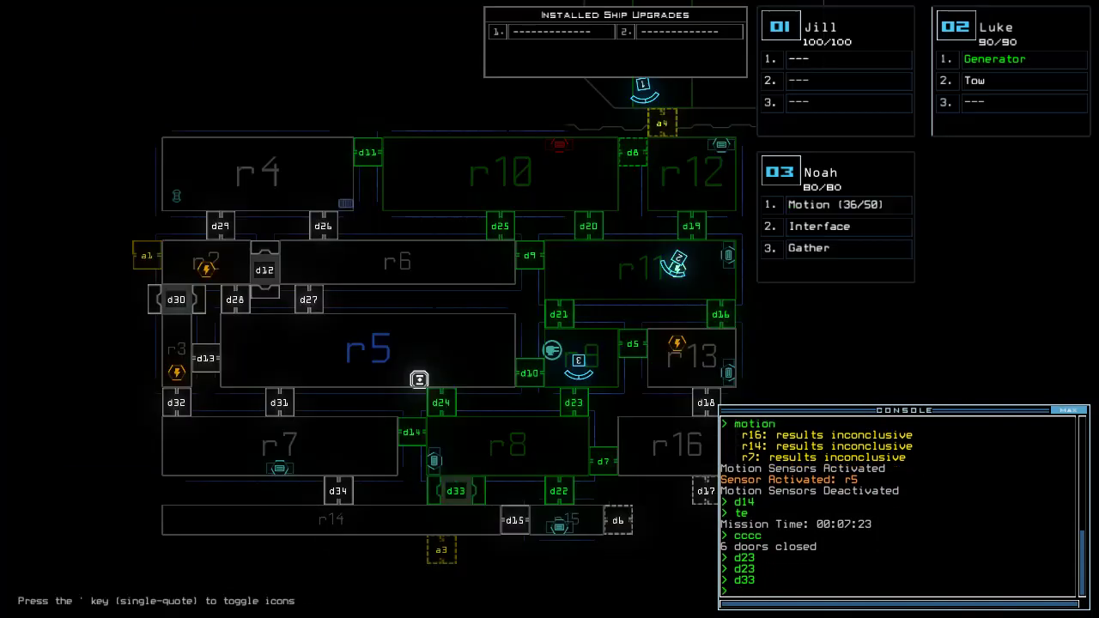
{"action": "type", "text": "motion"}
{"action": "key", "text": "Return"}
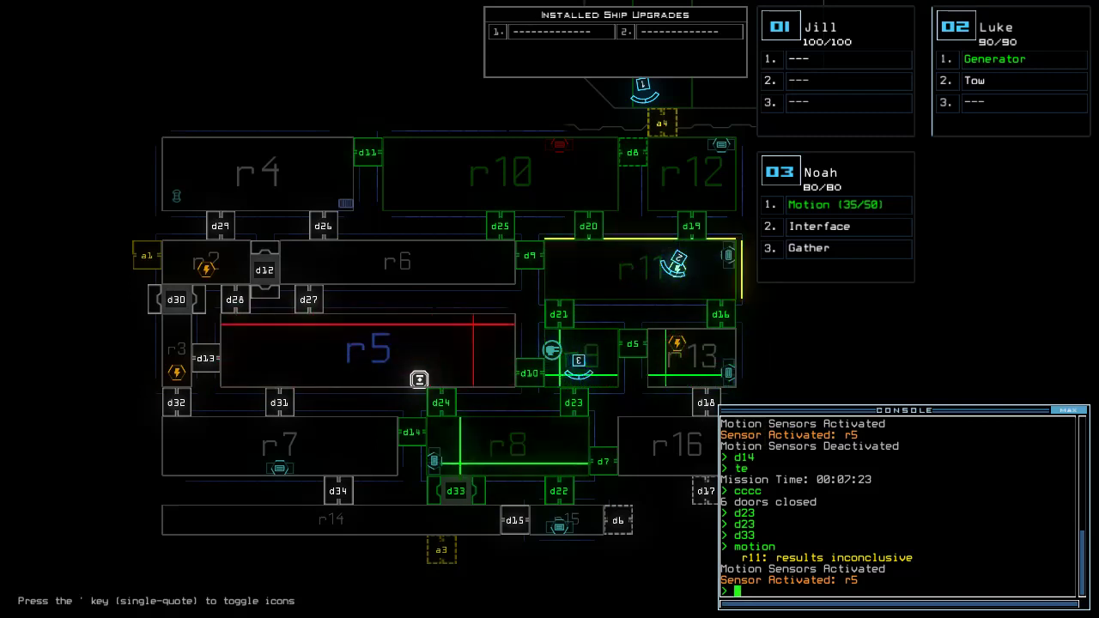
{"action": "type", "text": "te"}
{"action": "key", "text": "Return"}
{"action": "key", "text": "Return"}
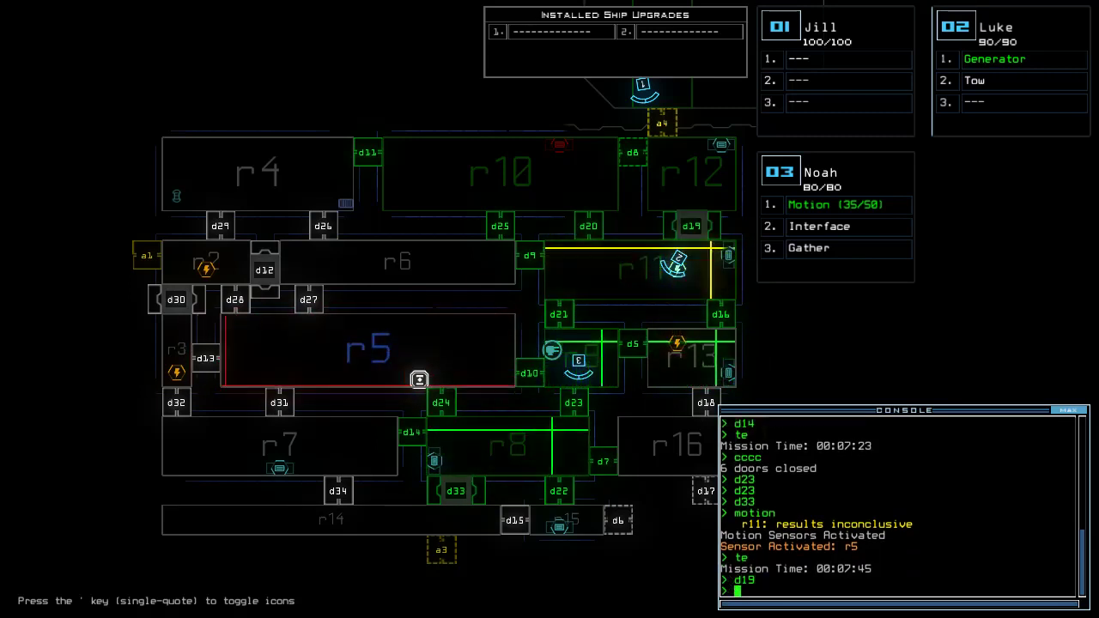
Toggle door d19 from Luke's position, discarding a mistyped command
{"action": "key", "text": "2"}
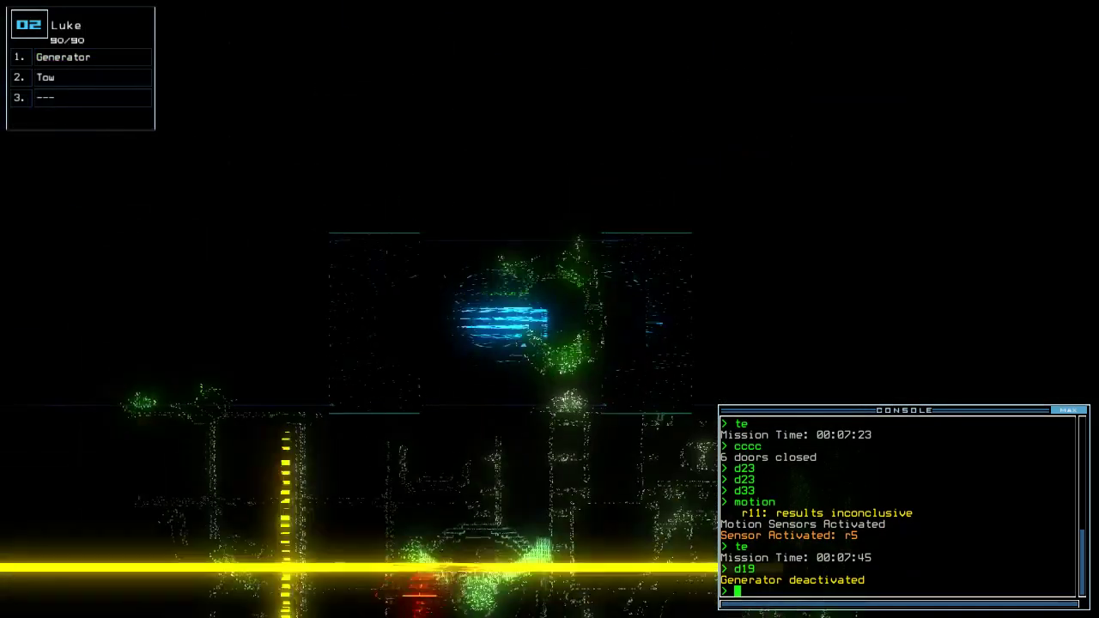
{"action": "key", "text": "space"}
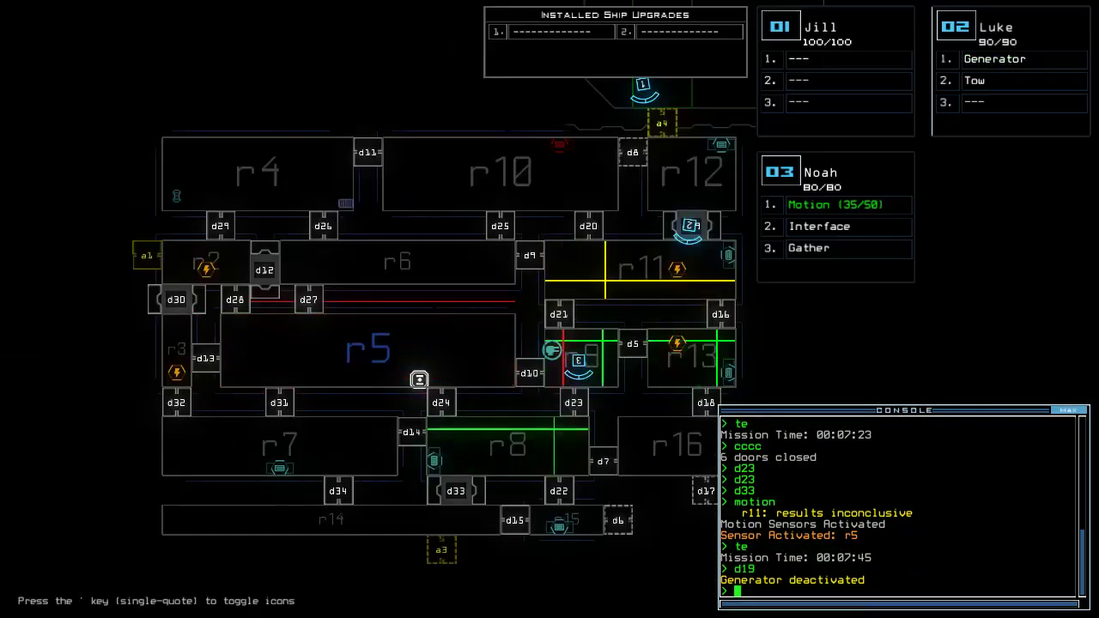
{"action": "type", "text": "te"}
{"action": "key", "text": "Return"}
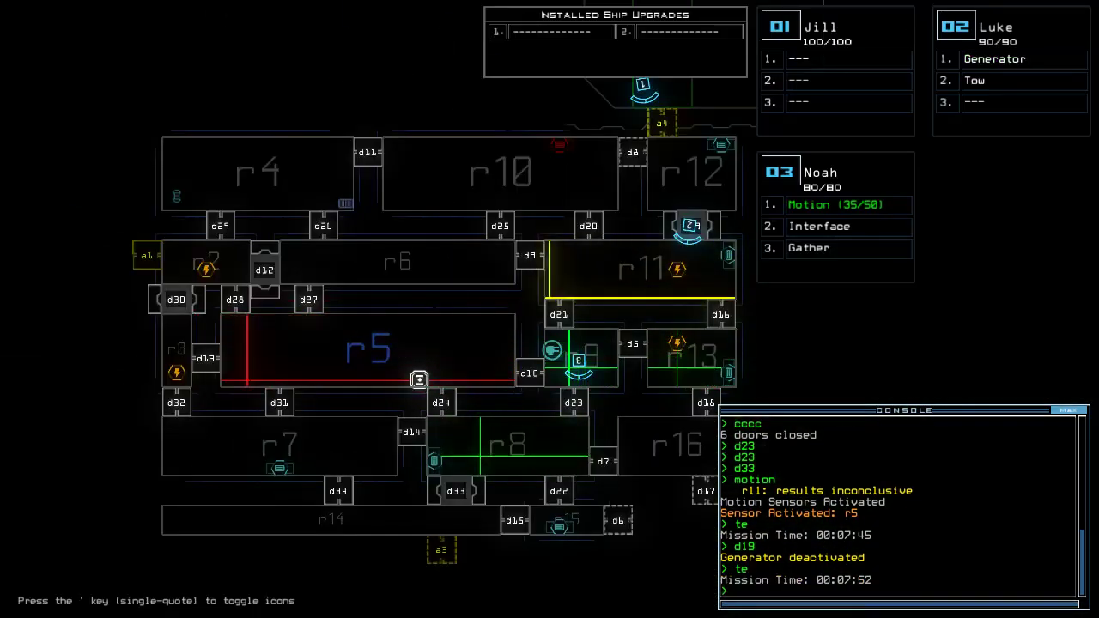
{"action": "type", "text": "2"}
{"action": "type", "text": "g;d33"}
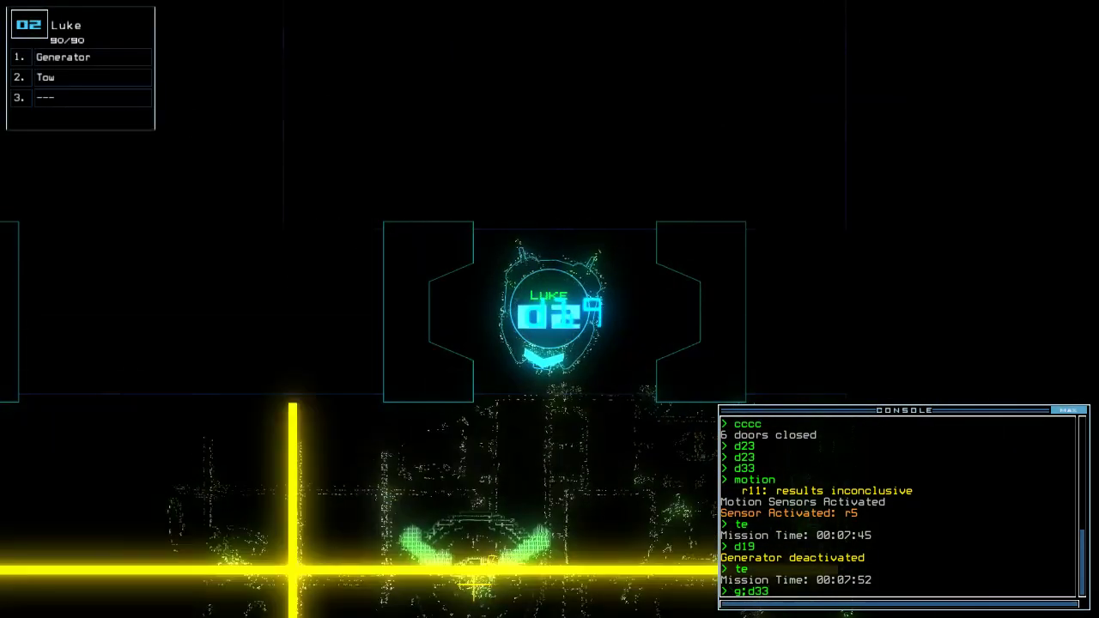
{"action": "key", "text": "BackSpace"}
{"action": "key", "text": "BackSpace"}
{"action": "key", "text": "BackSpace"}
{"action": "type", "text": "e"}
Attempt to leave the derelict, answering N to leaving the drones behind
{"action": "key", "text": "Return"}
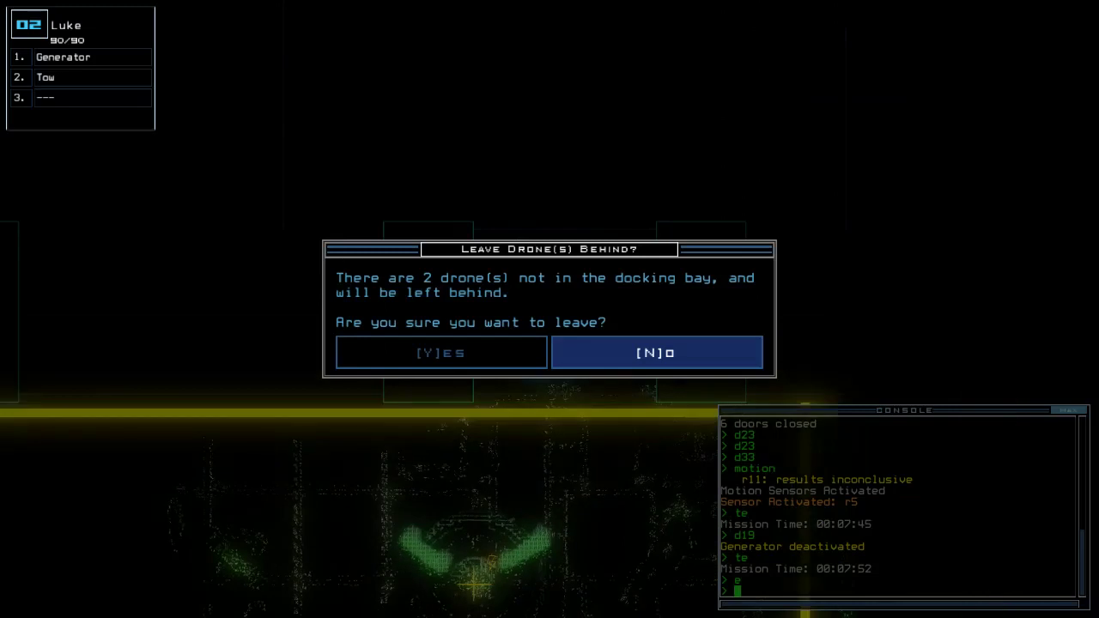
{"action": "key", "text": "n"}
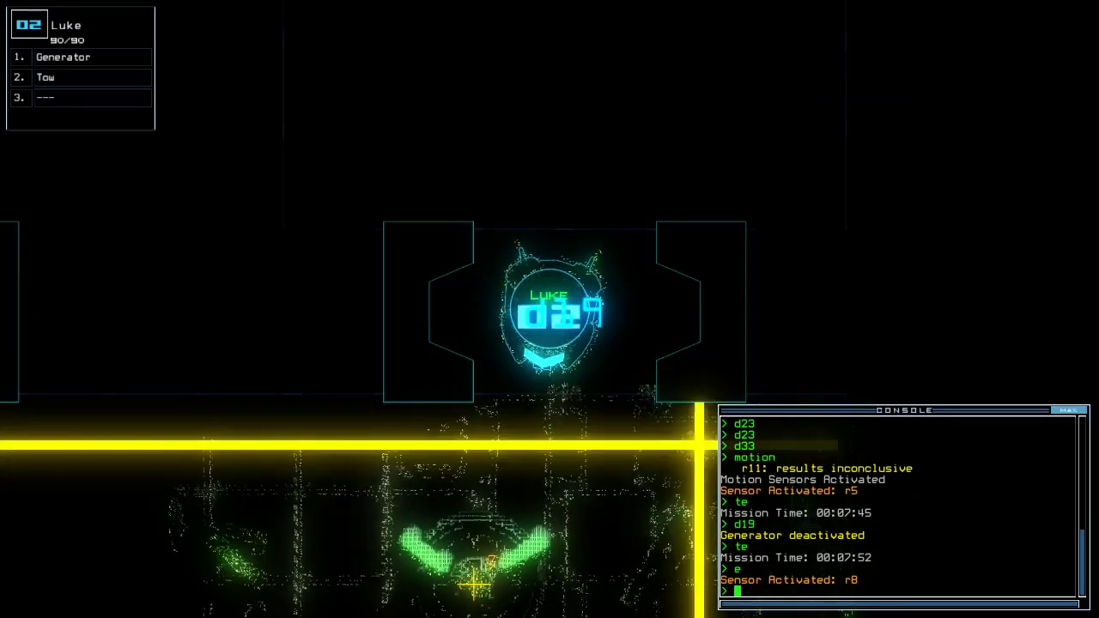
{"action": "type", "text": "te"}
{"action": "key", "text": "Return"}
{"action": "key", "text": "3"}
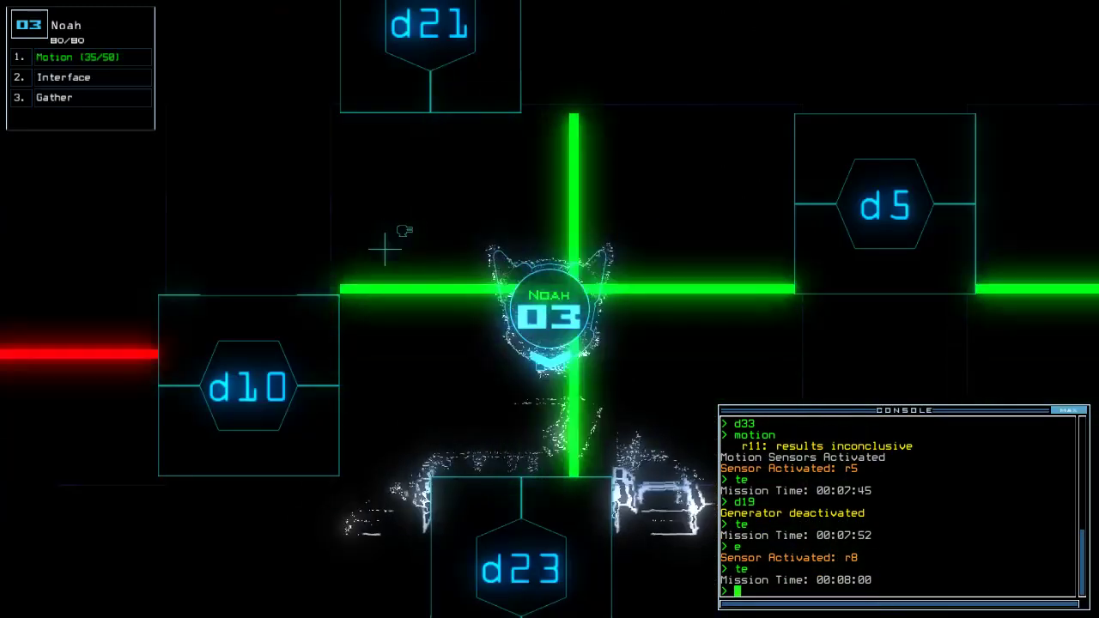
{"action": "type", "text": "2enerator"}
Reactivate Luke's generator, close the doors, and send Noah through door d5
{"action": "key", "text": "Return"}
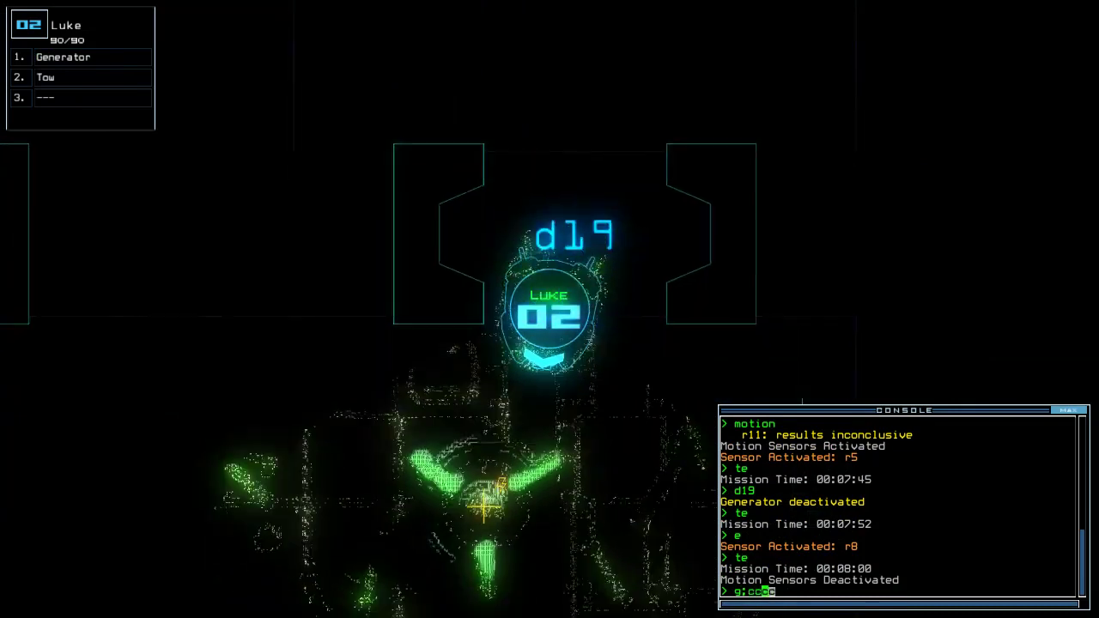
{"action": "key", "text": "space"}
{"action": "key", "text": "3"}
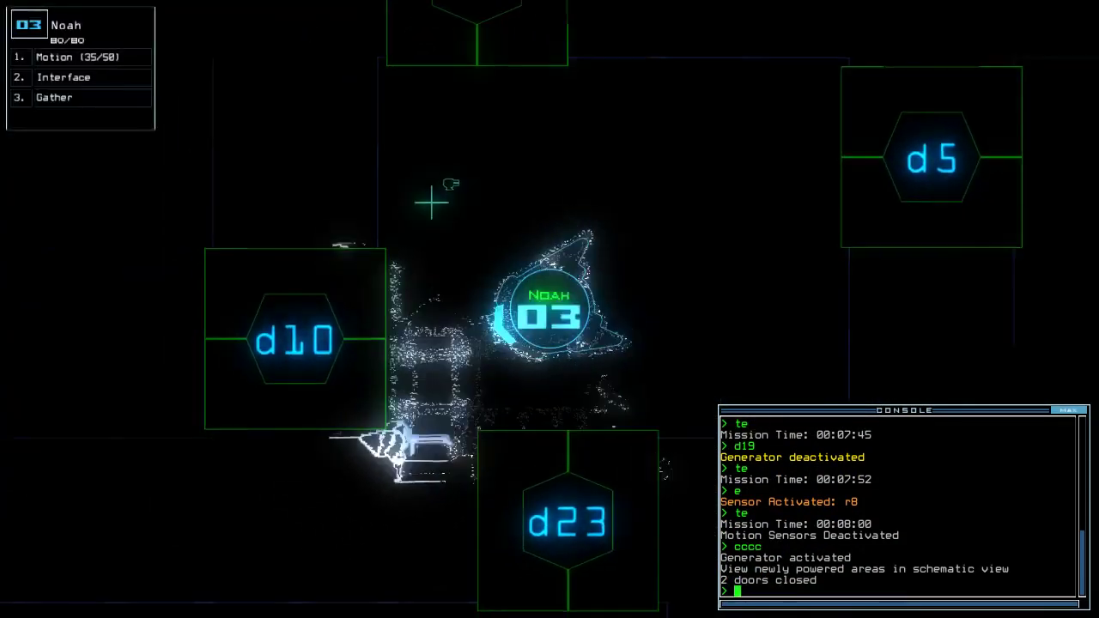
{"action": "type", "text": "d5"}
{"action": "key", "text": "Return"}
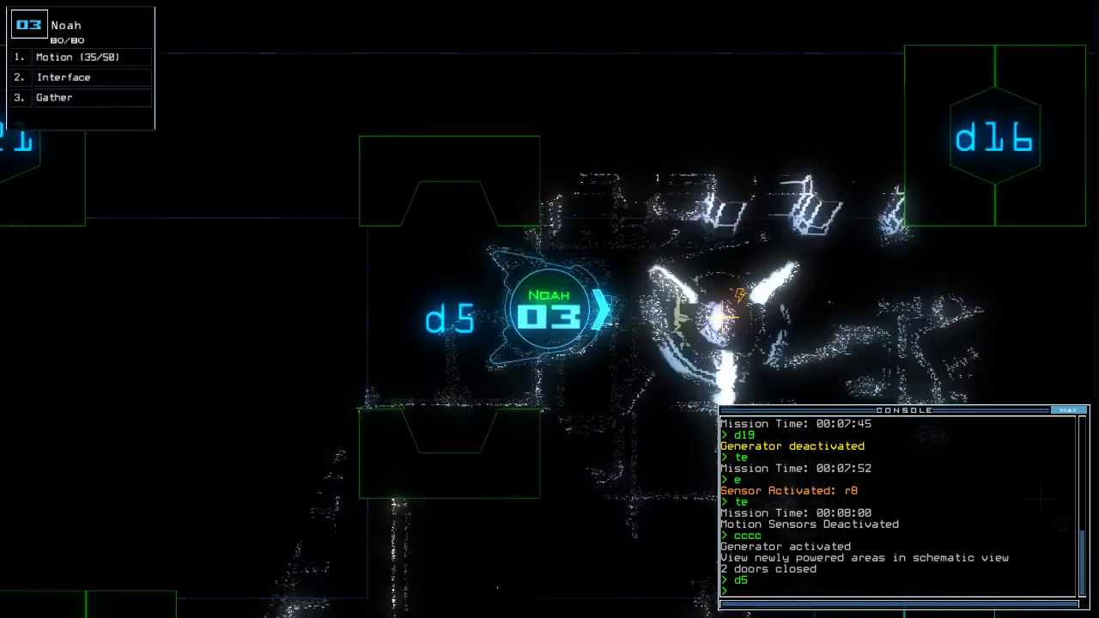
{"action": "type", "text": "cccc"}
Close the doors around Noah, toggle d23, check the mission time, and run a motion scan
{"action": "key", "text": "Return"}
{"action": "key", "text": "space"}
{"action": "type", "text": "d23"}
{"action": "key", "text": "Return"}
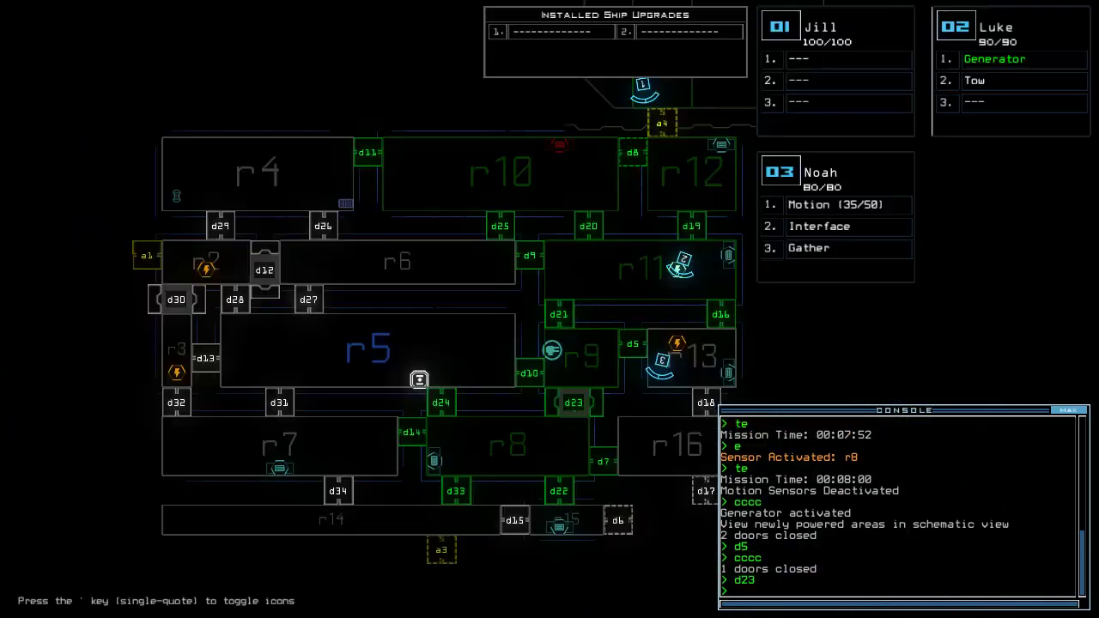
{"action": "type", "text": "te"}
{"action": "key", "text": "Return"}
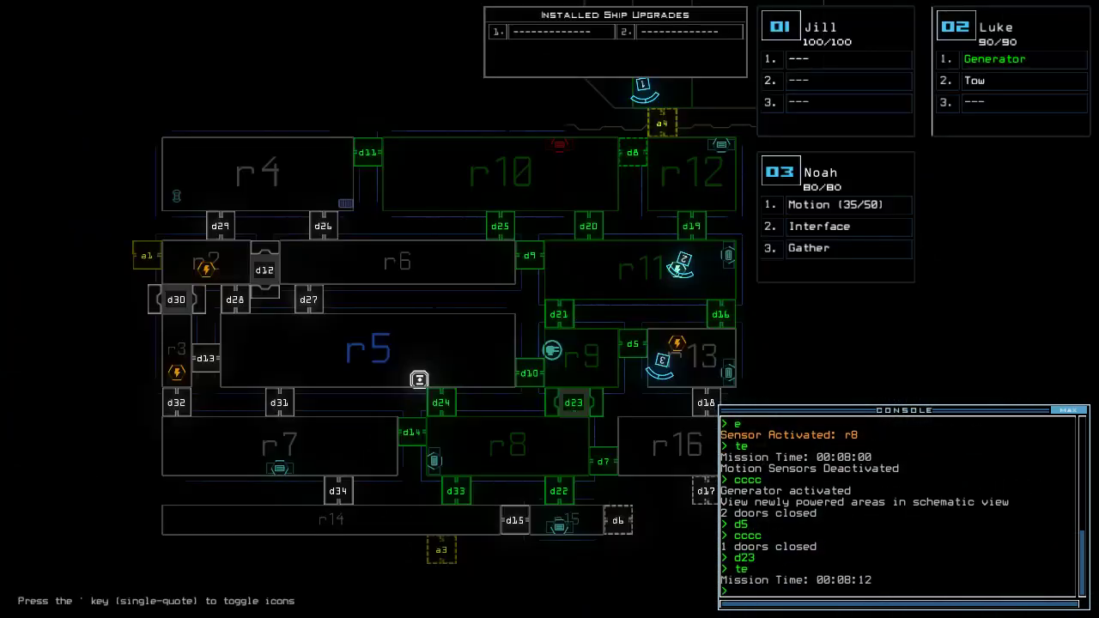
{"action": "key", "text": "space"}
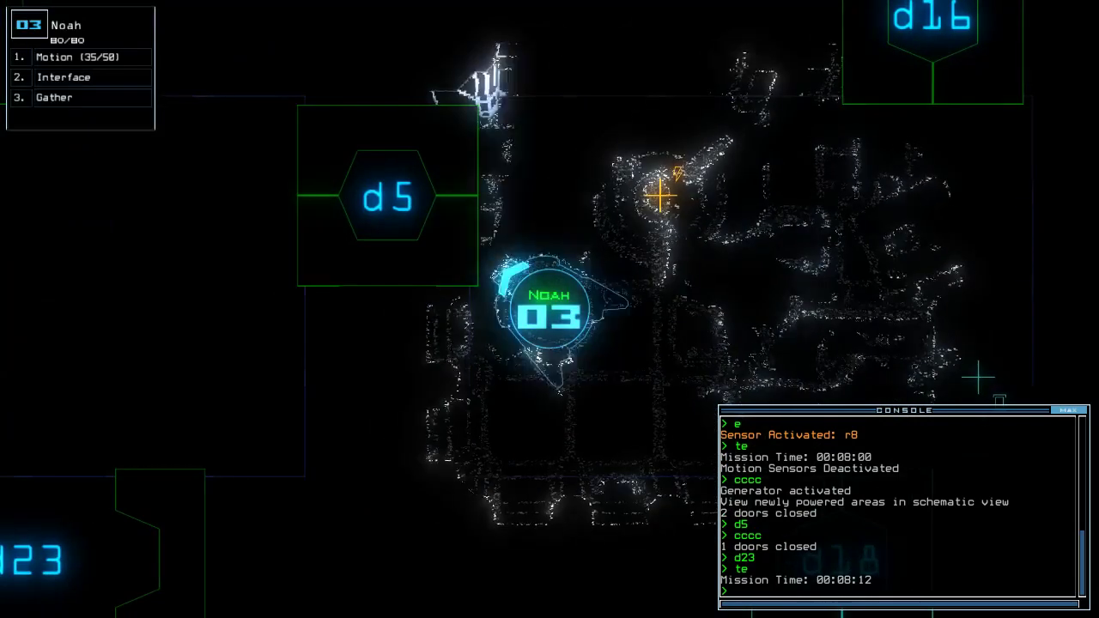
{"action": "type", "text": "cccc"}
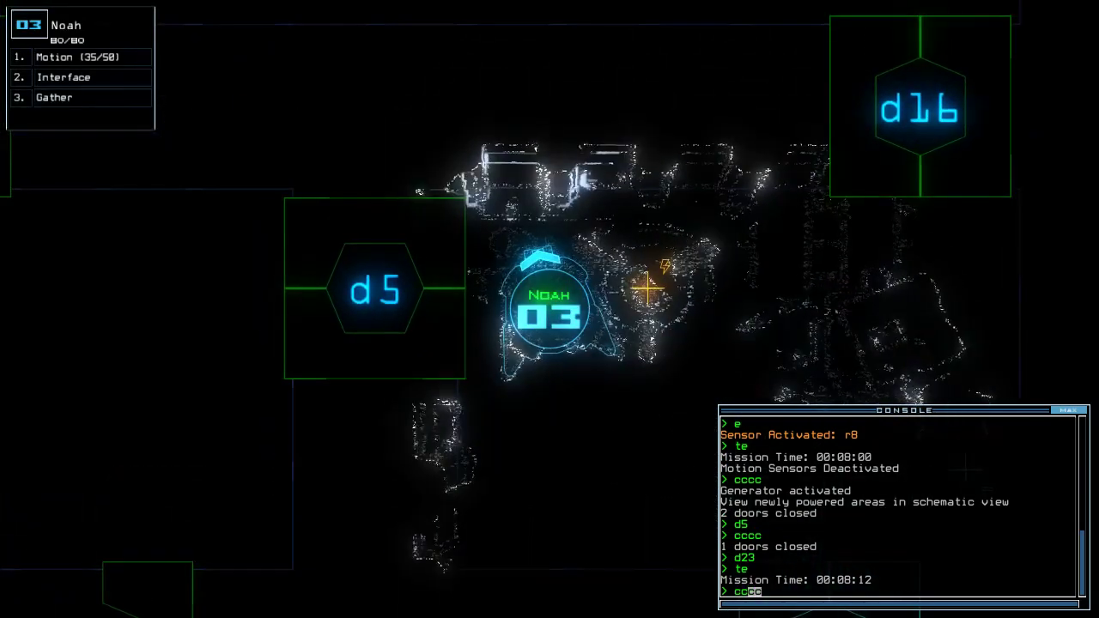
{"action": "key", "text": "Up"}
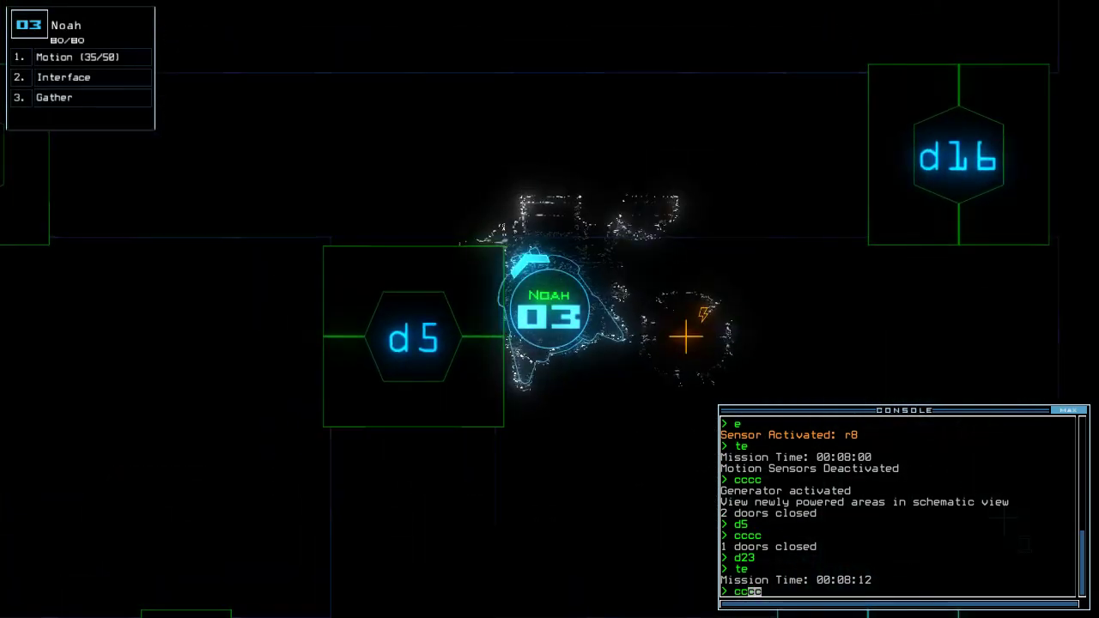
{"action": "type", "text": "otion"}
{"action": "key", "text": "Return"}
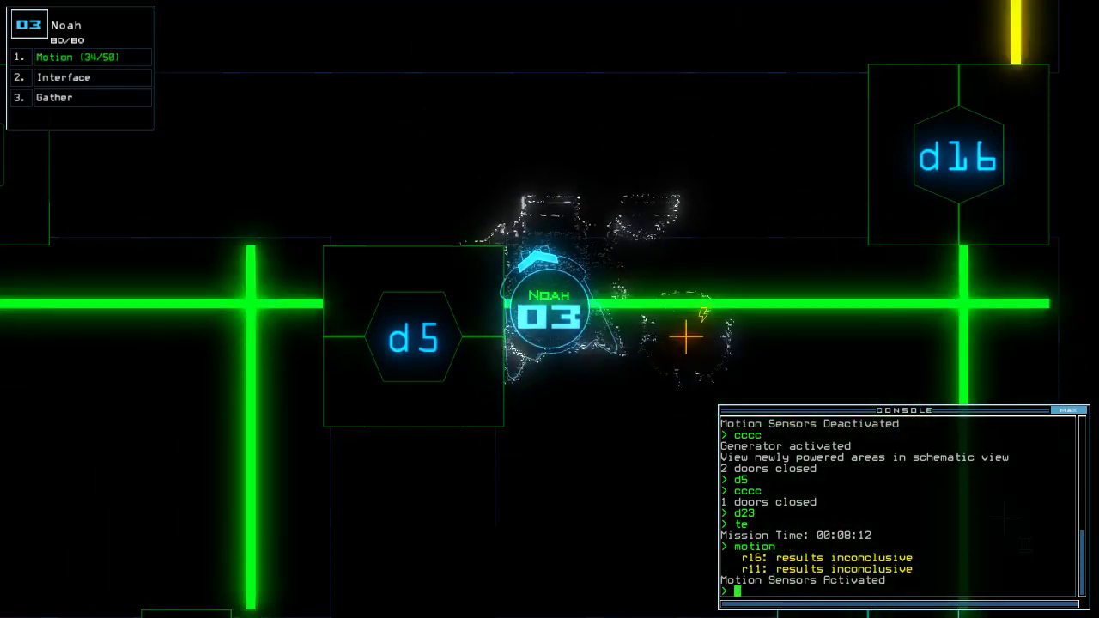
{"action": "key", "text": "space"}
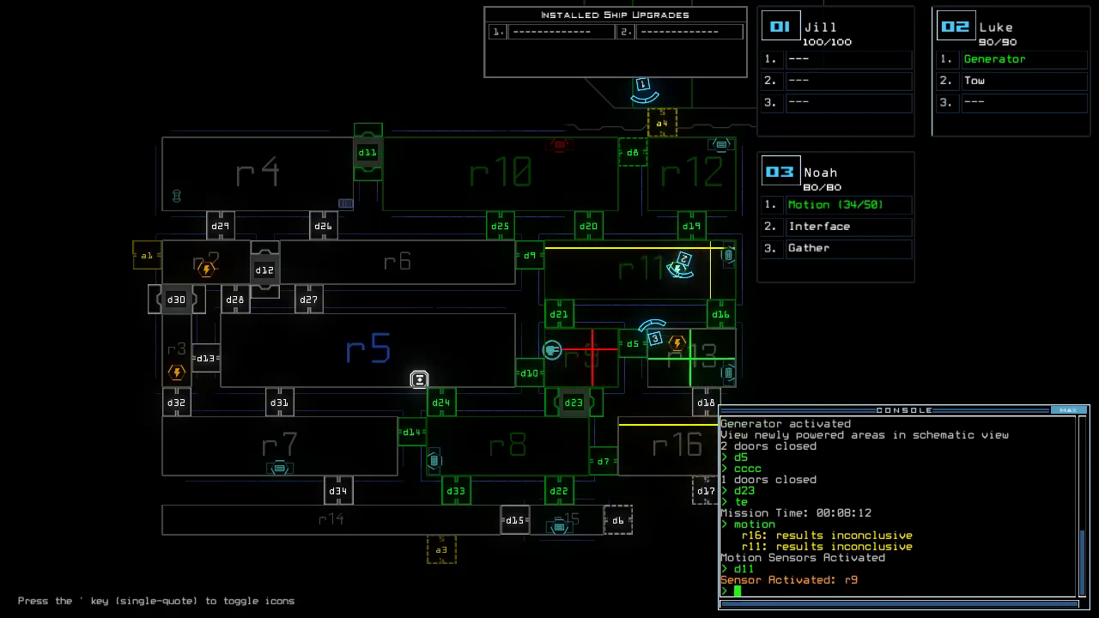
{"action": "type", "text": "d23"}
Toggle d23, send Noah through d16, and cycle r9's defenses to kill 20 enemies
{"action": "key", "text": "Return"}
{"action": "key", "text": "space"}
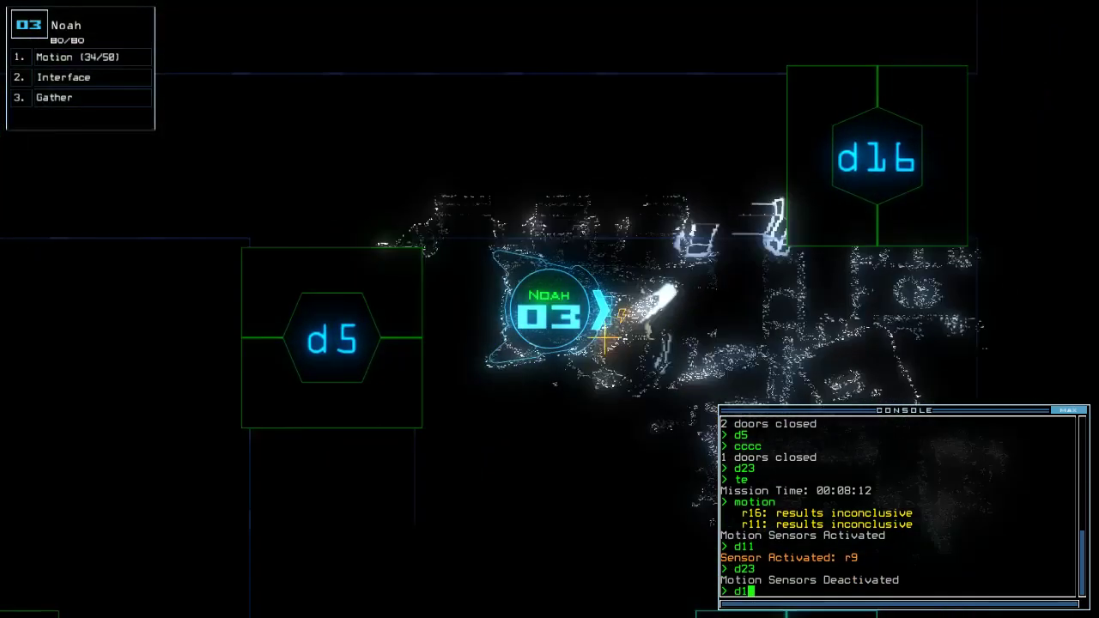
{"action": "type", "text": "d16"}
{"action": "key", "text": "Return"}
{"action": "key", "text": "Up"}
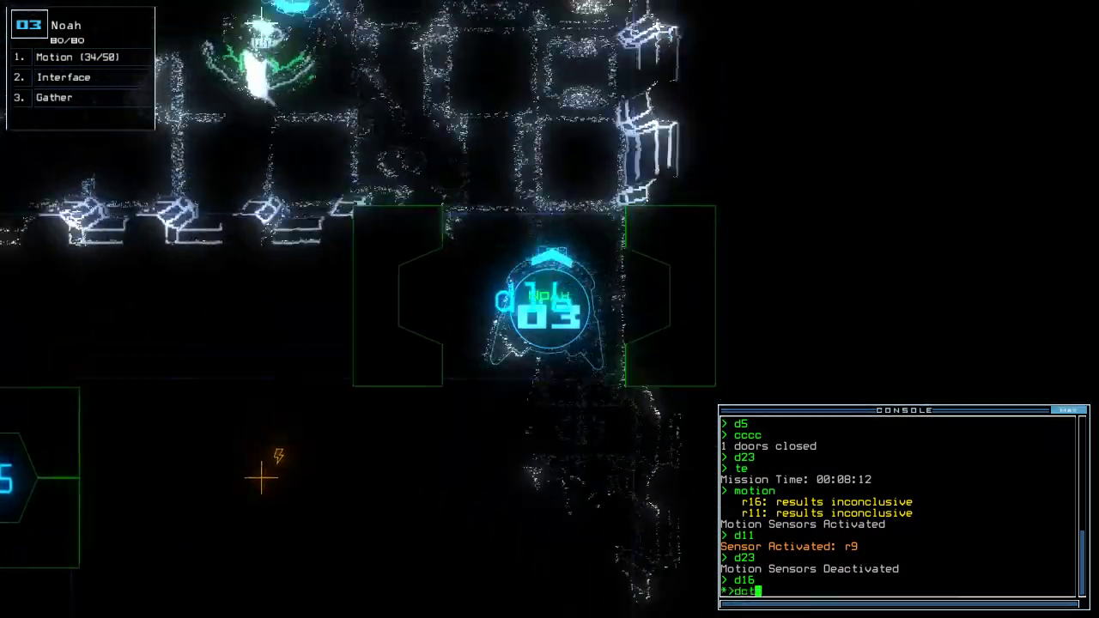
{"action": "type", "text": "dct"}
{"action": "key", "text": "Return"}
{"action": "type", "text": "df"}
{"action": "key", "text": "Return"}
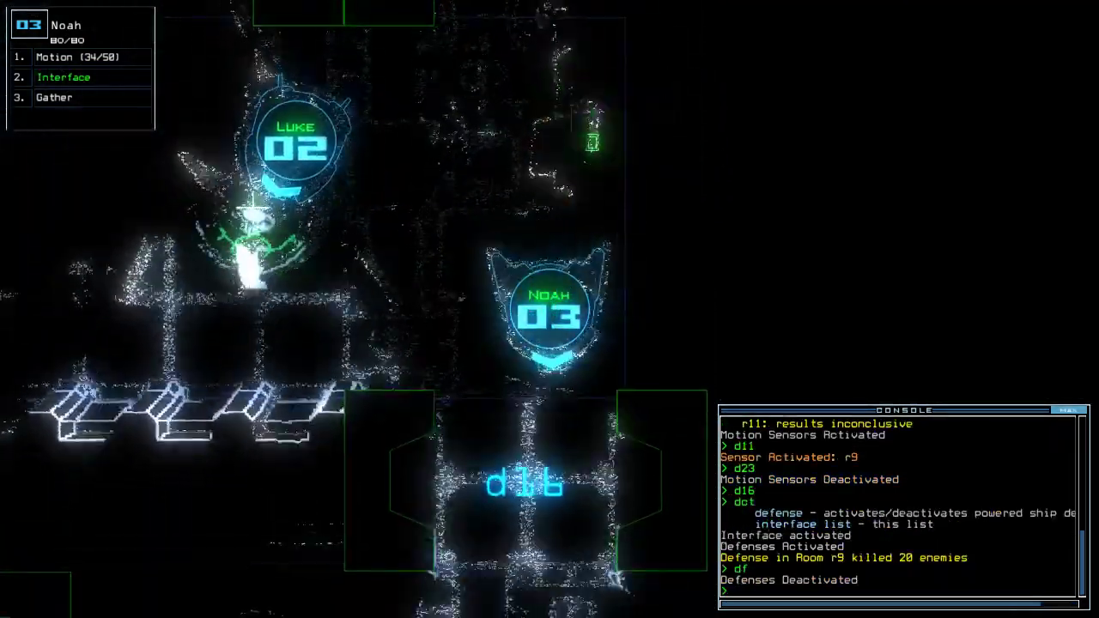
Send drone 3 through door d5, close three doors, and run a motion scan
{"action": "key", "text": "Up"}
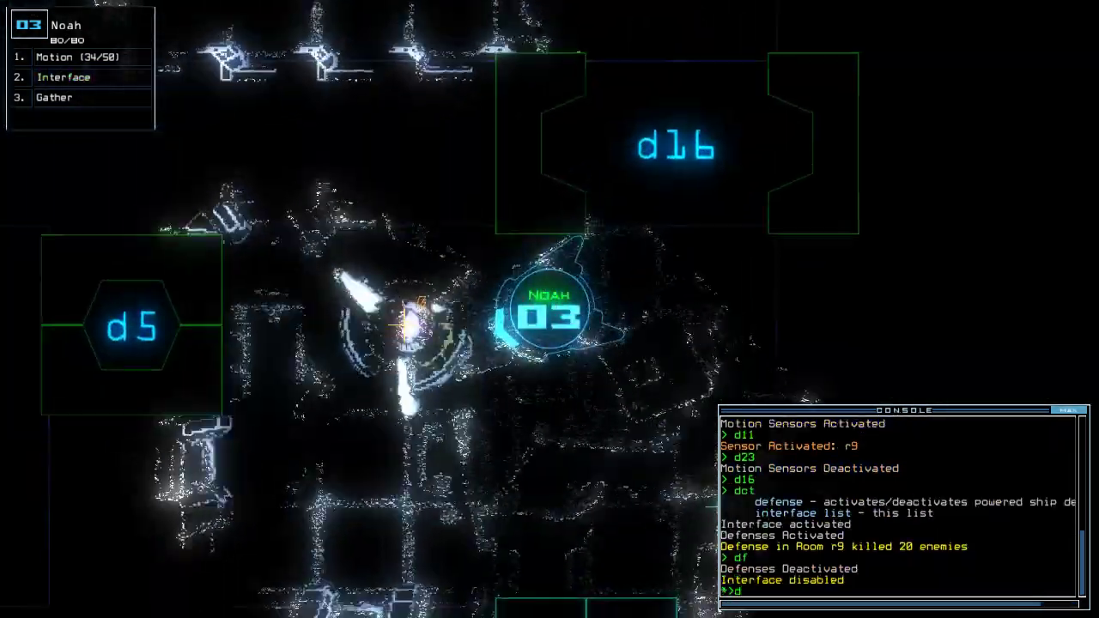
{"action": "type", "text": "d5"}
{"action": "key", "text": "Return"}
{"action": "key", "text": "Left"}
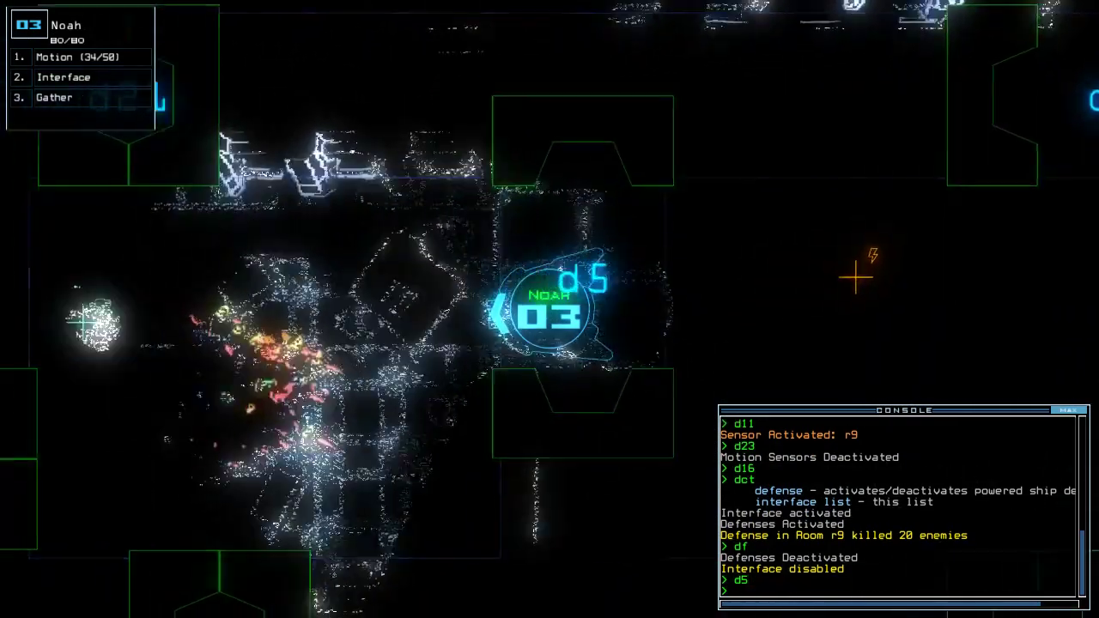
{"action": "type", "text": "cccc"}
{"action": "key", "text": "Return"}
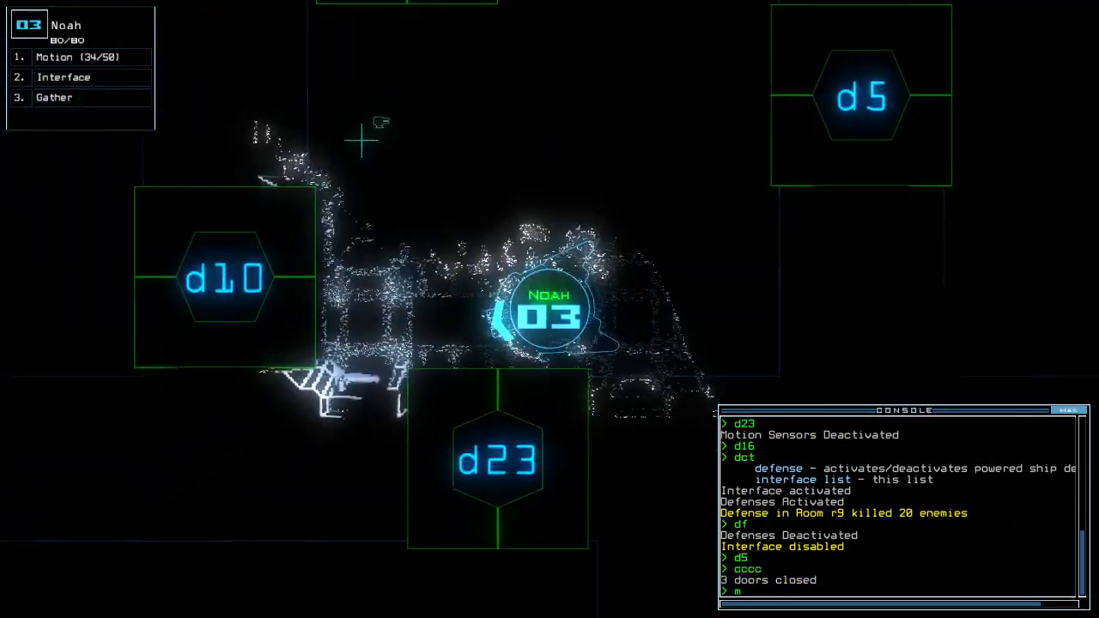
{"action": "type", "text": "otion"}
{"action": "key", "text": "Return"}
{"action": "type", "text": "d23"}
{"action": "key", "text": "Return"}
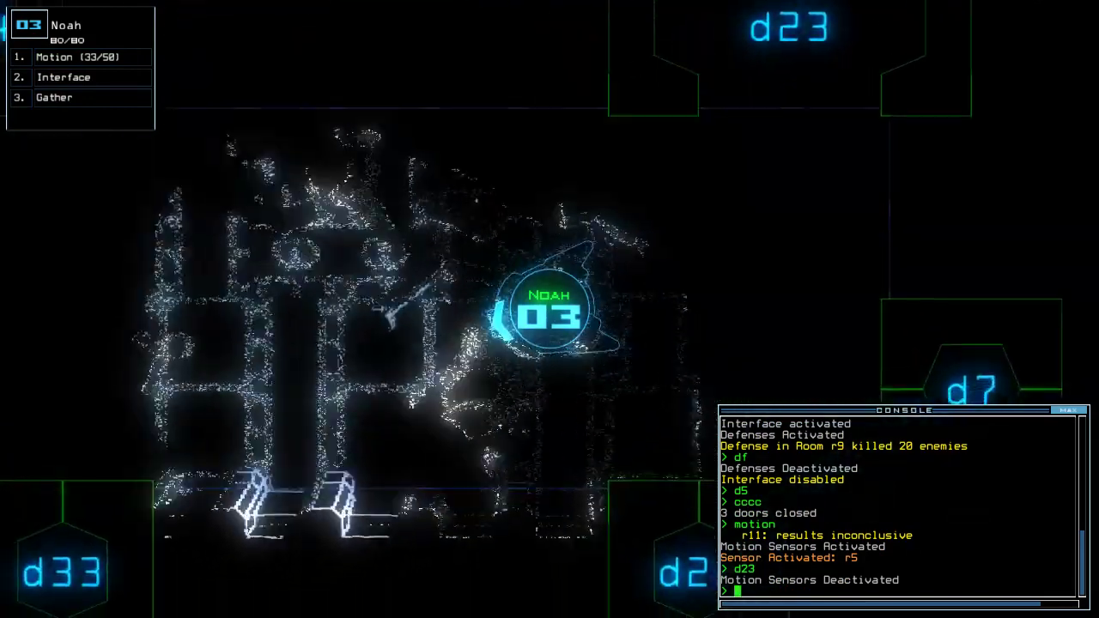
{"action": "type", "text": "d33"}
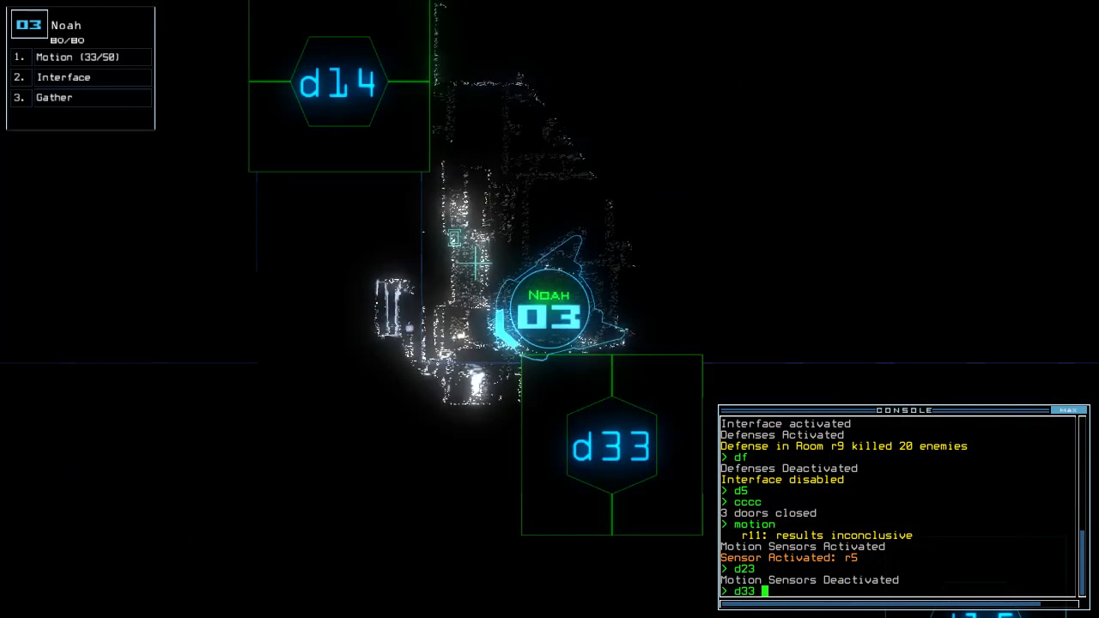
{"action": "type", "text": "d14"}
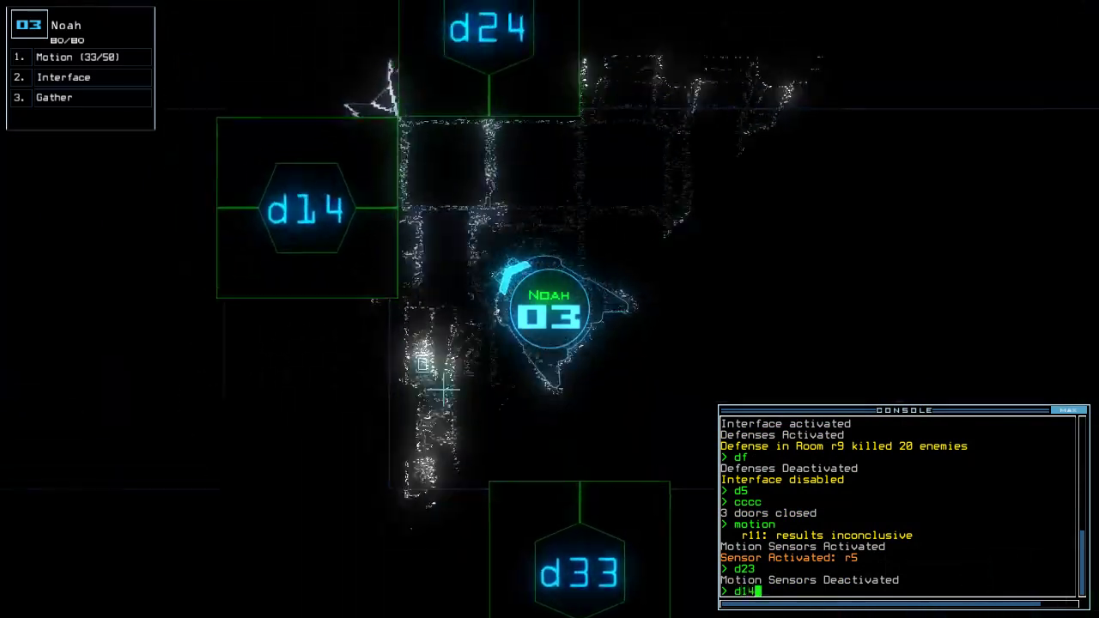
Toggle door d14 twice and confirm the mission time of 00:09:17 on the map
{"action": "key", "text": "Return"}
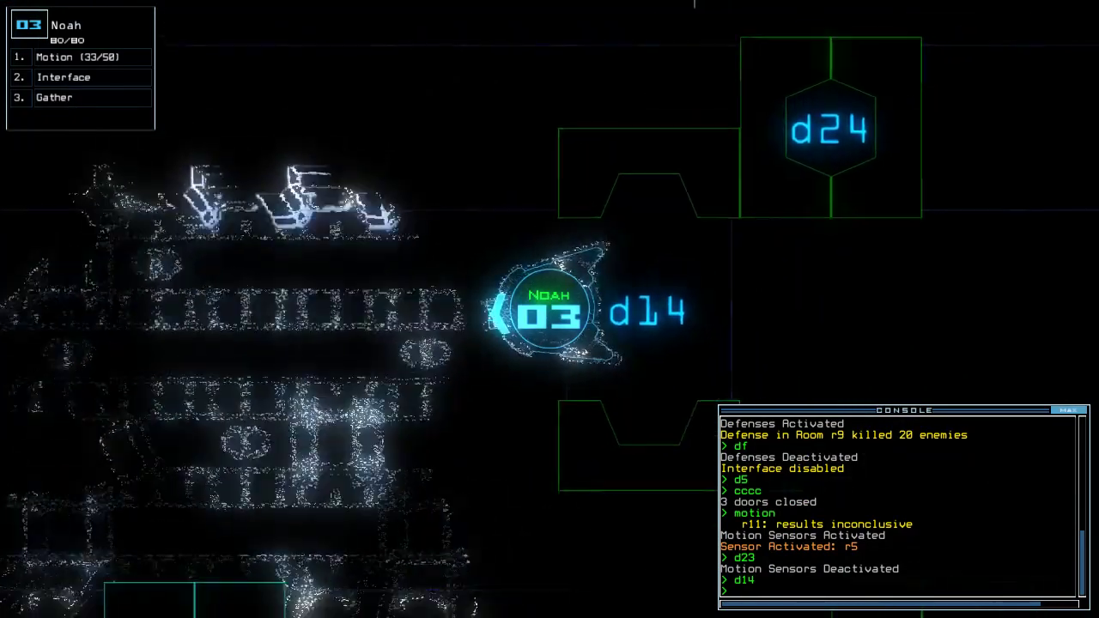
{"action": "type", "text": "d14"}
{"action": "key", "text": "Return"}
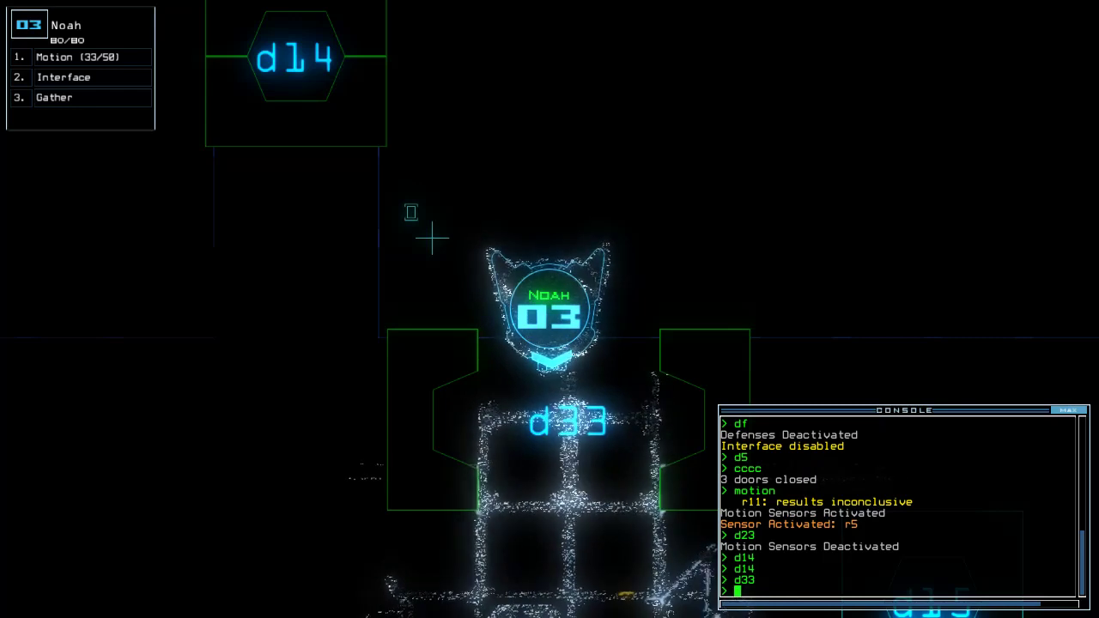
{"action": "type", "text": "e"}
{"action": "key", "text": "Return"}
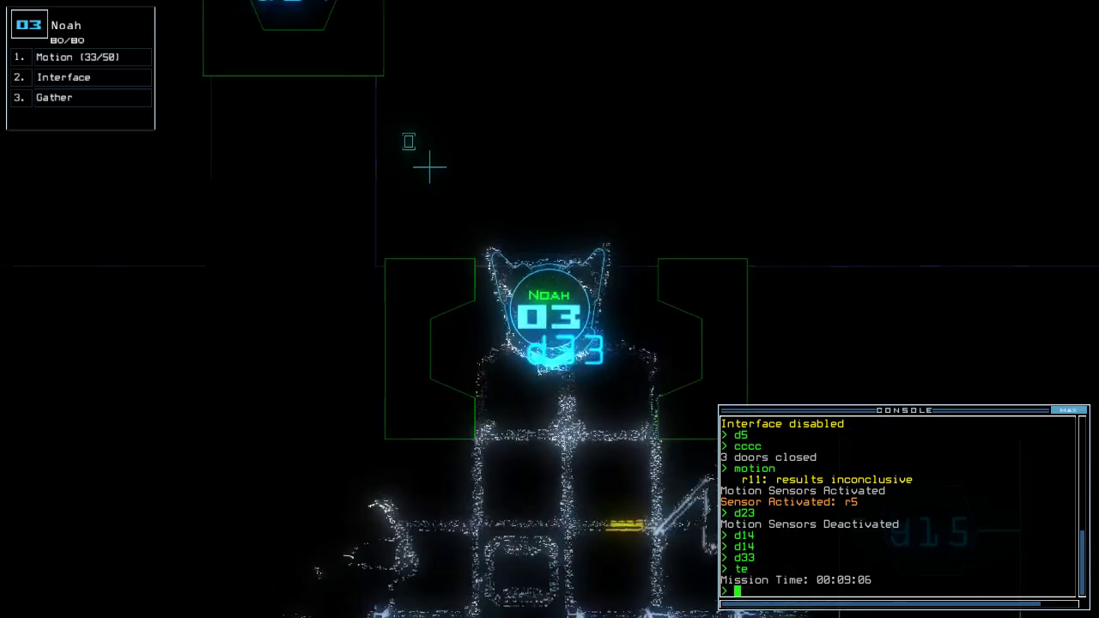
{"action": "key", "text": "space"}
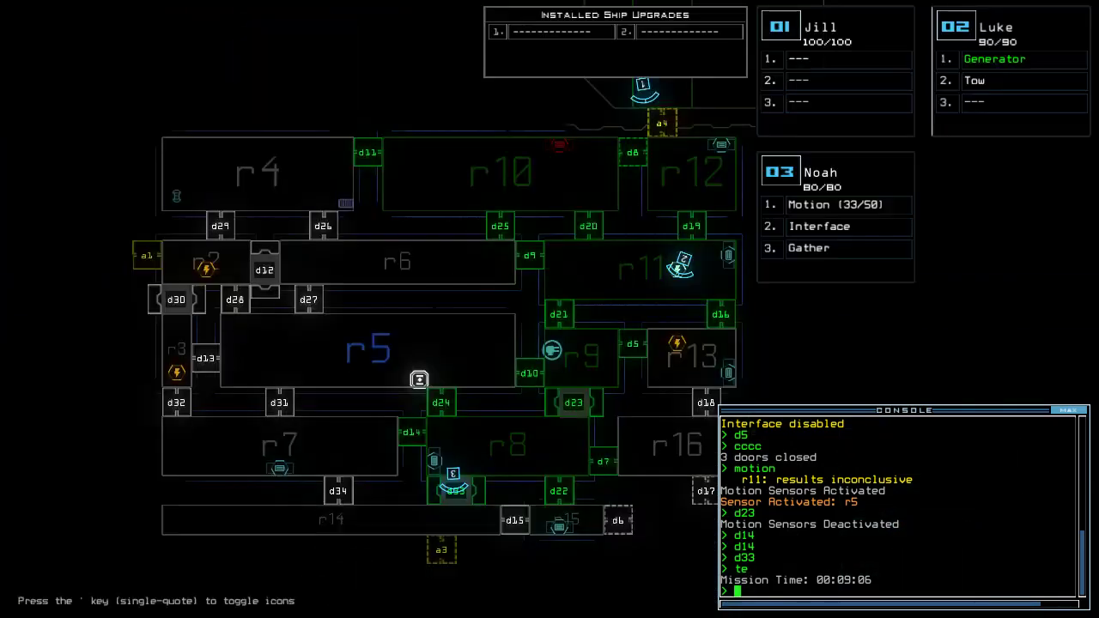
{"action": "key", "text": "space"}
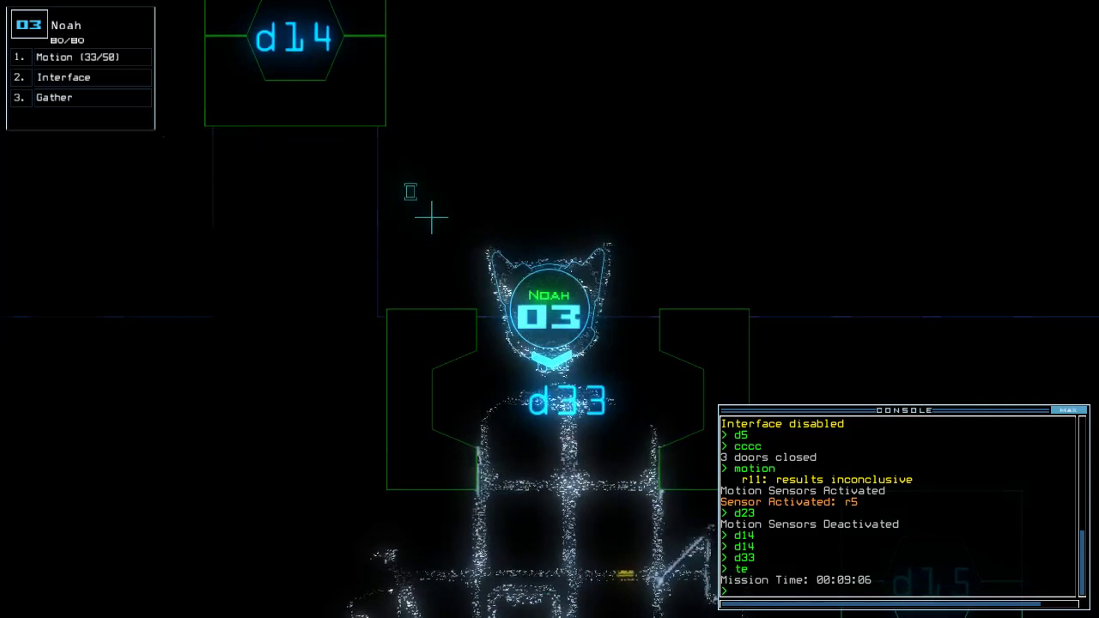
{"action": "key", "text": "space"}
{"action": "key", "text": "space"}
{"action": "type", "text": "te"}
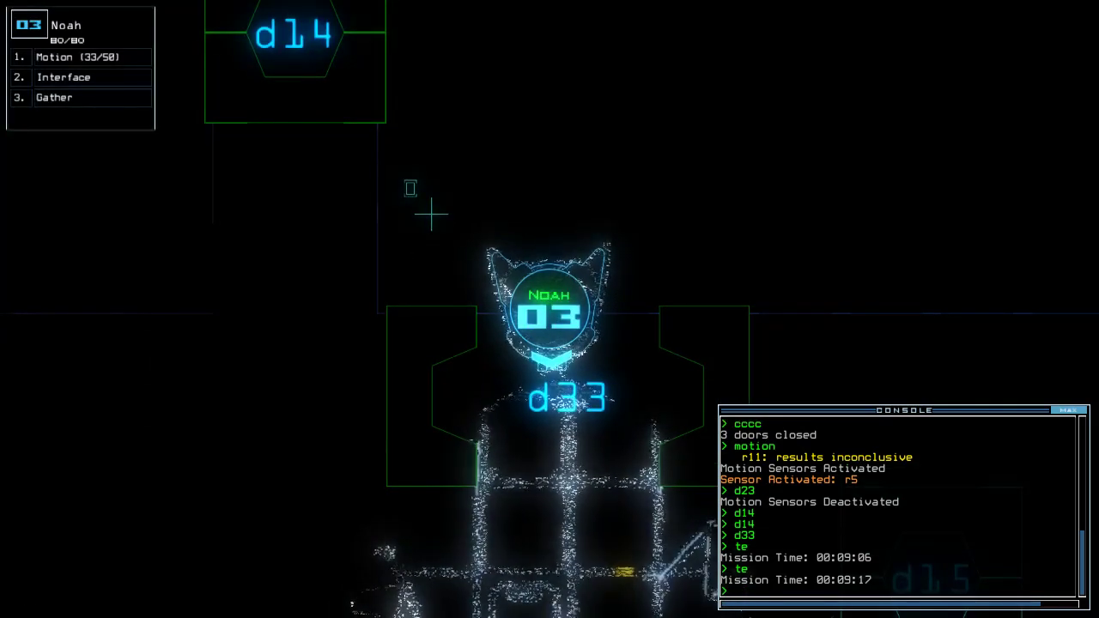
{"action": "type", "text": "g"}
Gather two pieces of scrap with drone 3 and re-dock the ship at airlock a3
{"action": "key", "text": "Return"}
{"action": "type", "text": "g"}
{"action": "key", "text": "Return"}
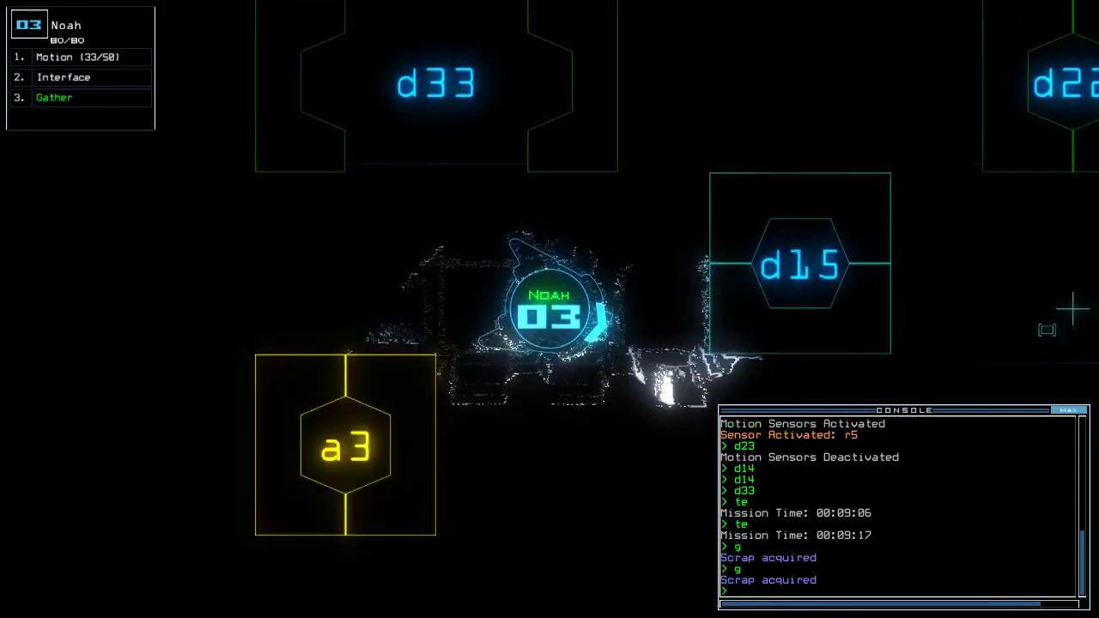
{"action": "key", "text": "Left"}
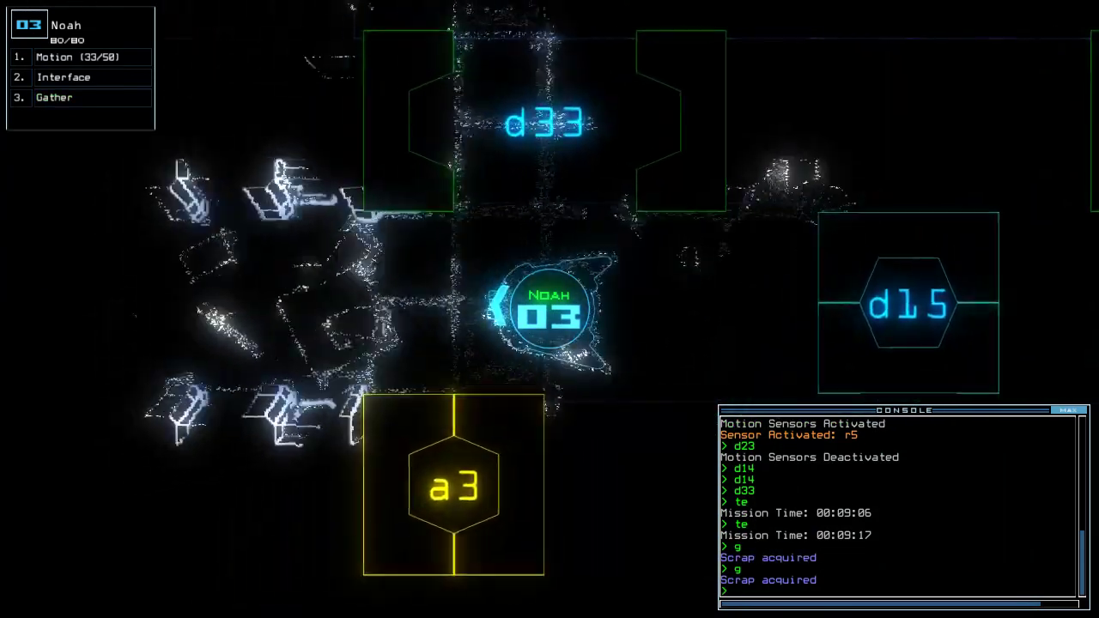
{"action": "type", "text": "dd a3"}
{"action": "key", "text": "Return"}
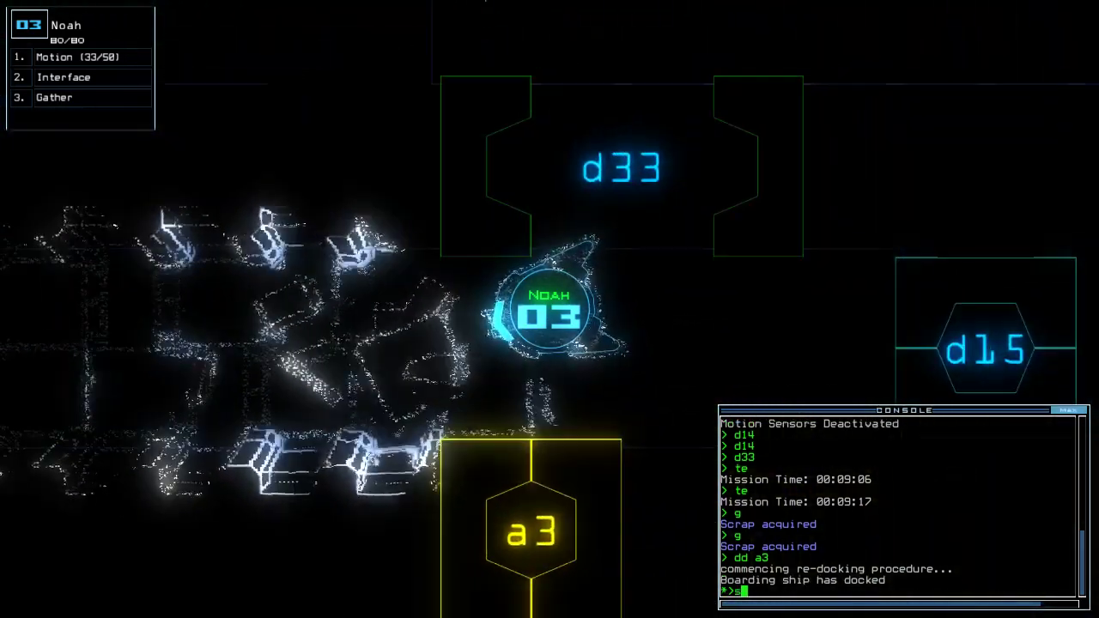
{"action": "key", "text": "s"}
{"action": "key", "text": "Escape"}
{"action": "type", "text": "d33"}
Toggle door d33 and check the mission time, now 00:09:37
{"action": "key", "text": "Return"}
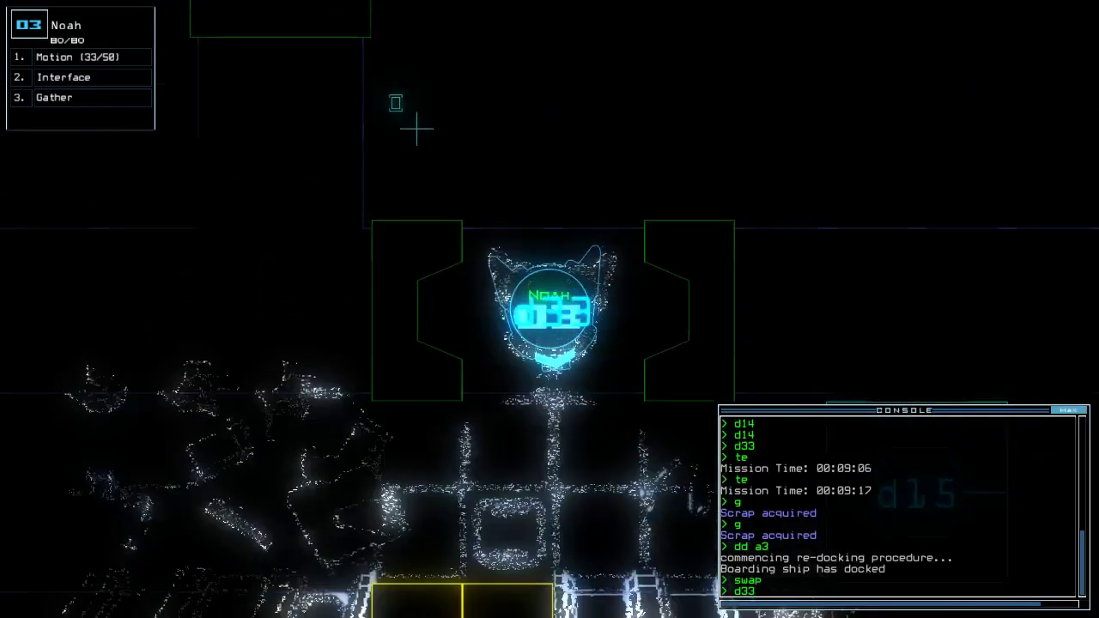
{"action": "key", "text": "space"}
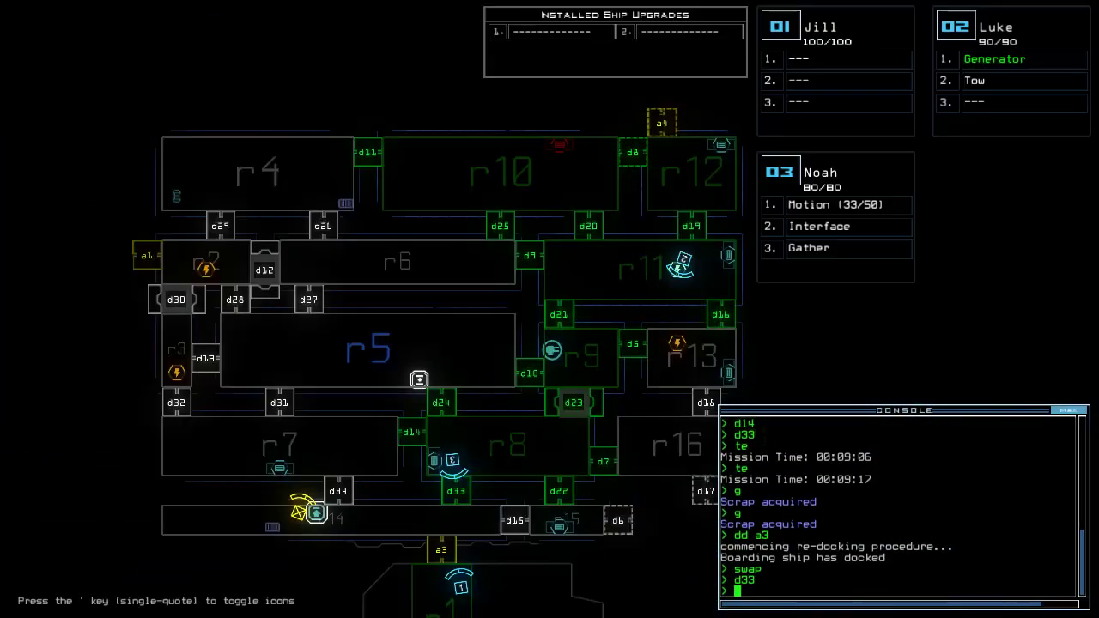
{"action": "key", "text": "space"}
{"action": "type", "text": "te"}
{"action": "key", "text": "Return"}
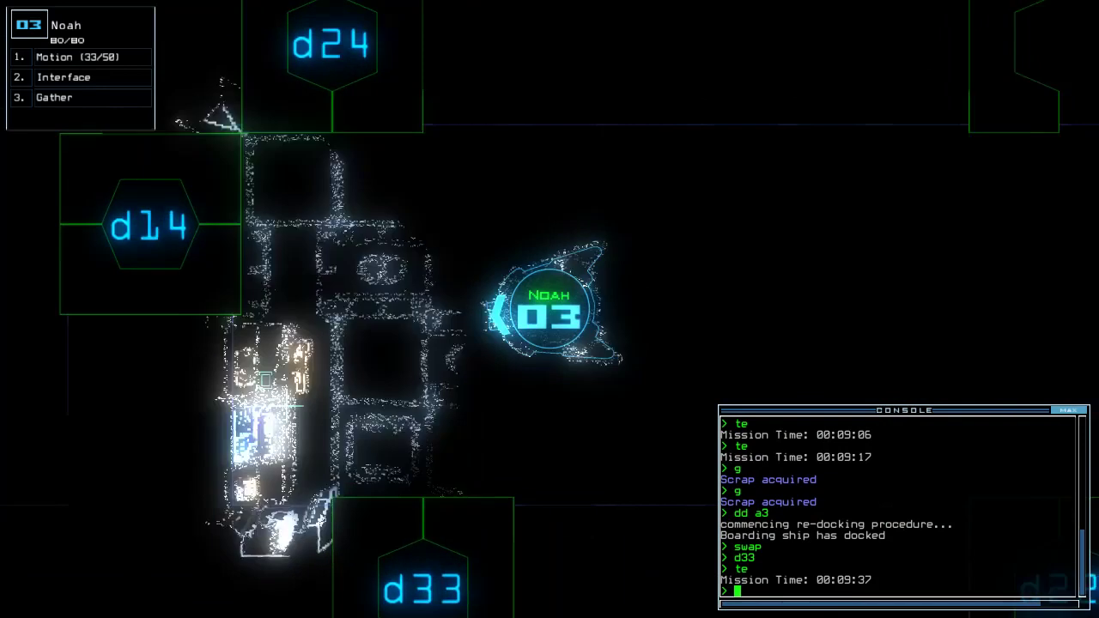
{"action": "key", "text": "space"}
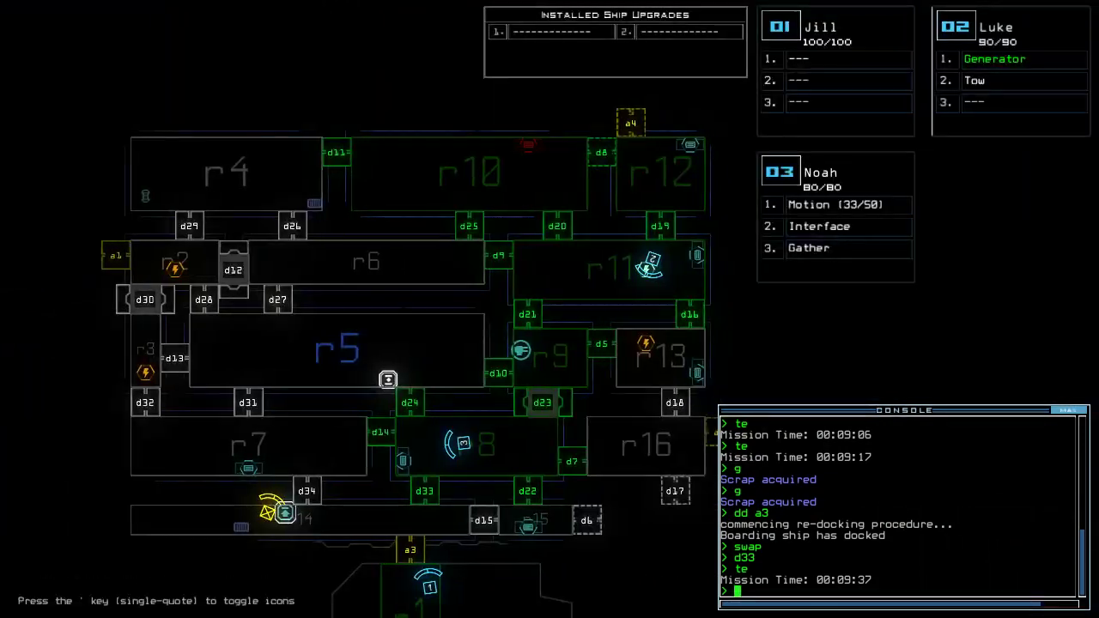
Toggle doors d23, d7 and d19 and track the mission time up to 00:09:59
{"action": "key", "text": "space"}
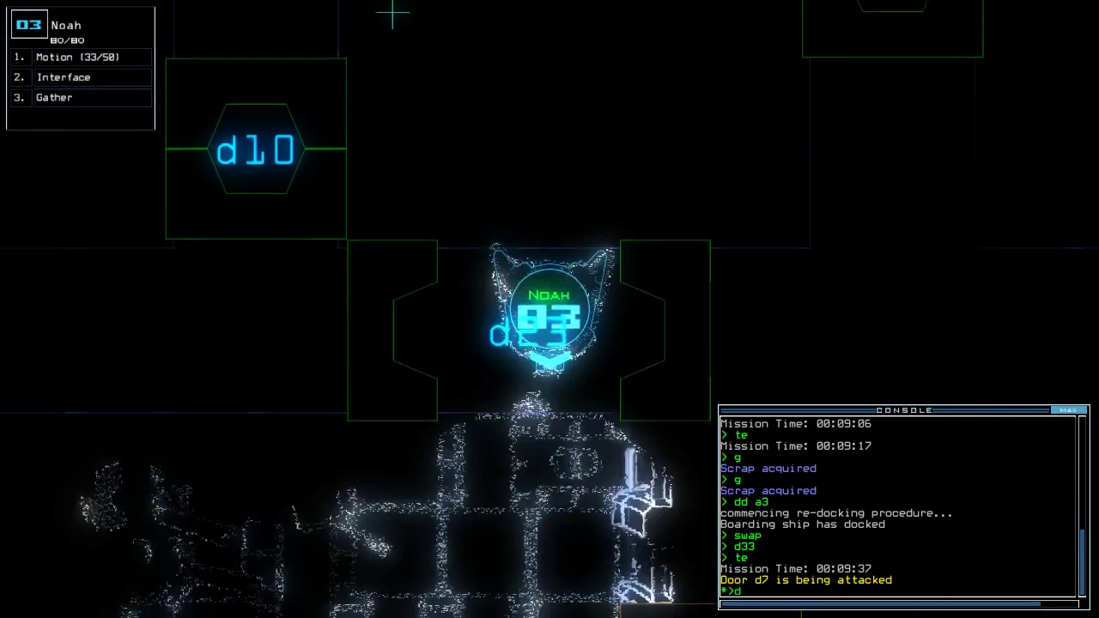
{"action": "type", "text": "d23"}
{"action": "key", "text": "Return"}
{"action": "key", "text": "space"}
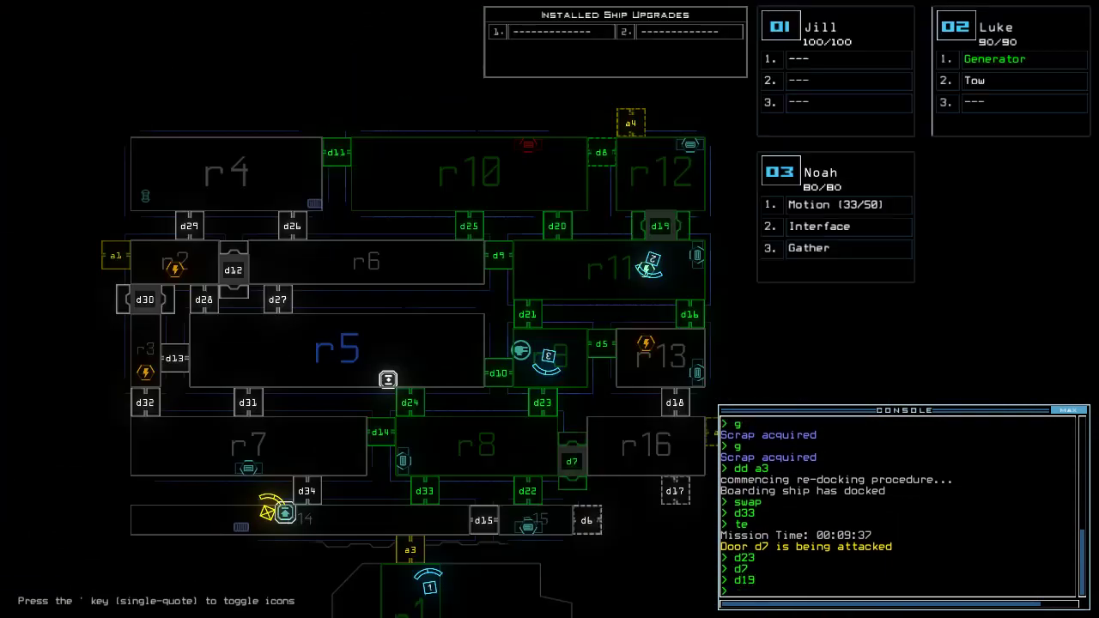
{"action": "type", "text": "te"}
{"action": "key", "text": "Return"}
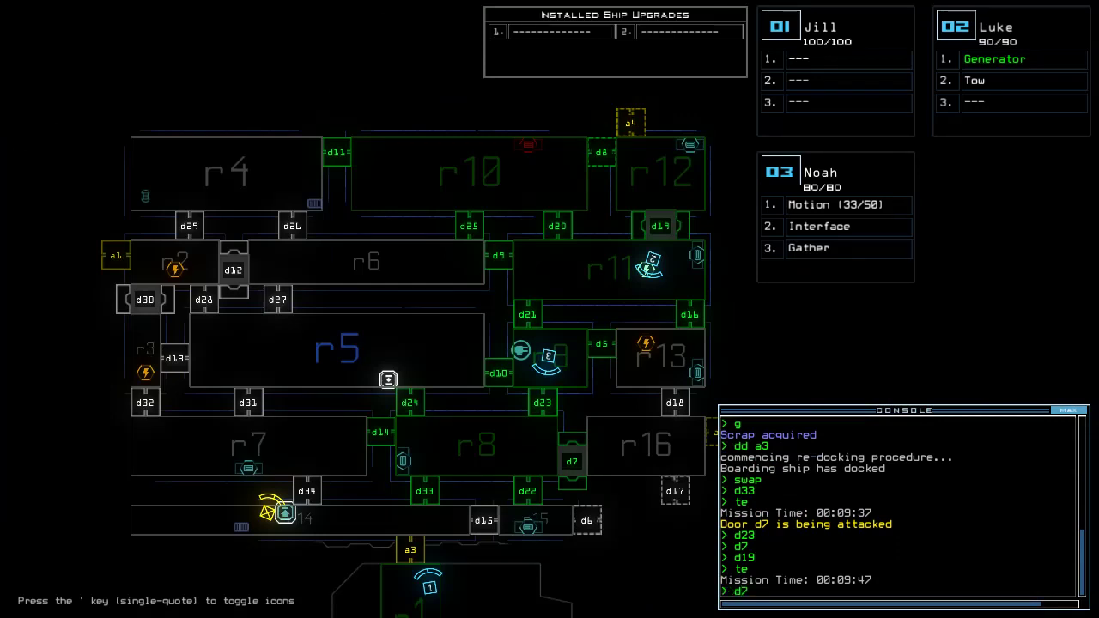
{"action": "type", "text": "te"}
{"action": "key", "text": "Return"}
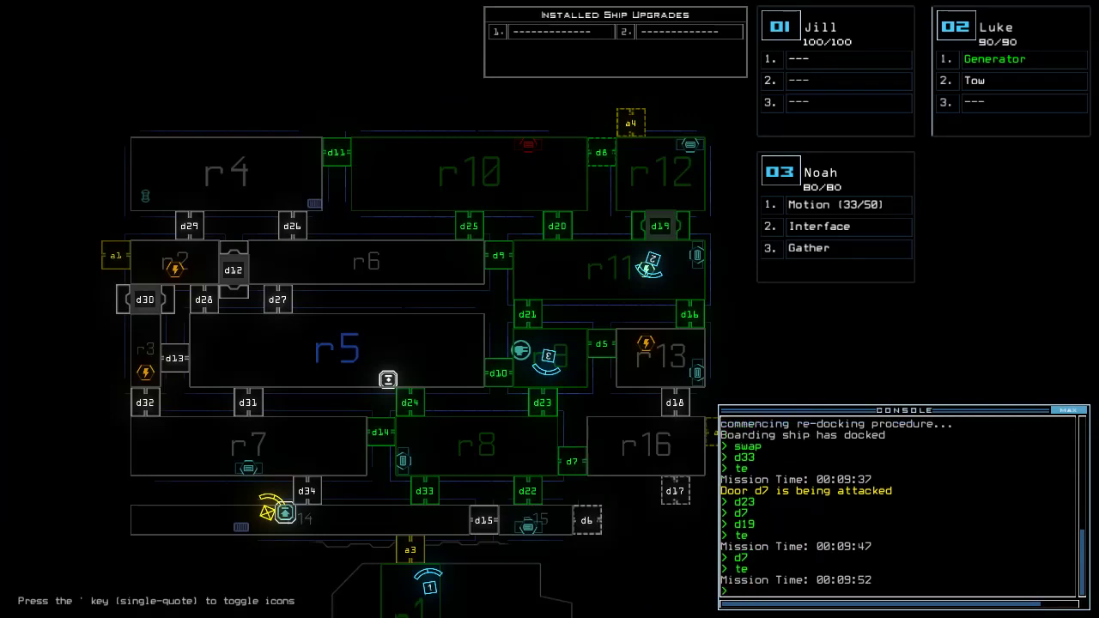
{"action": "key", "text": "space"}
{"action": "key", "text": "g"}
{"action": "key", "text": "space"}
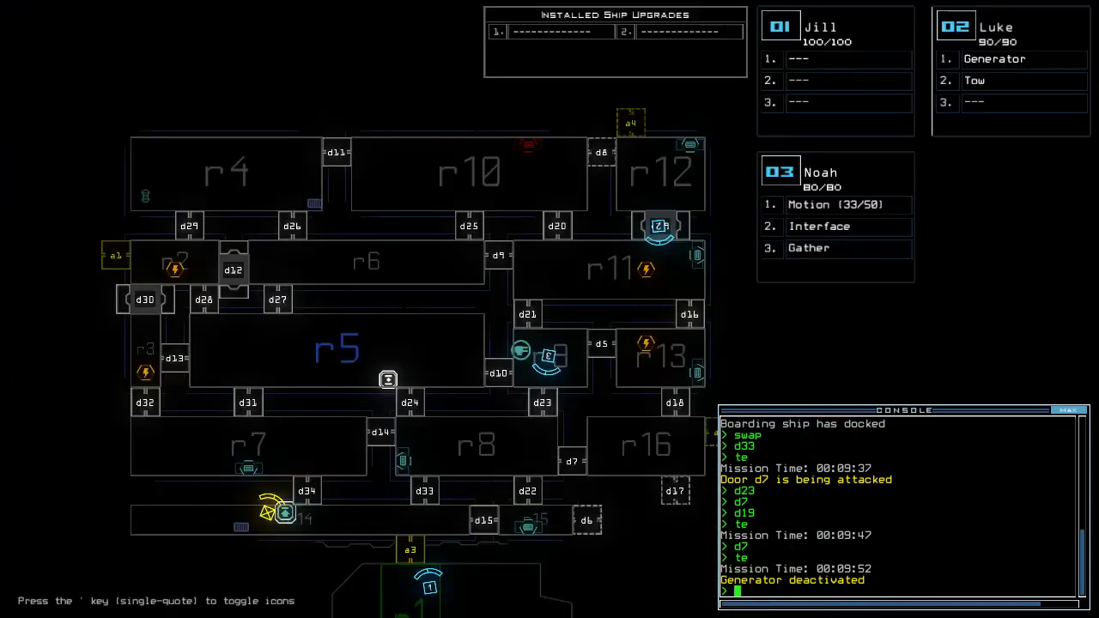
{"action": "type", "text": "te"}
{"action": "key", "text": "Return"}
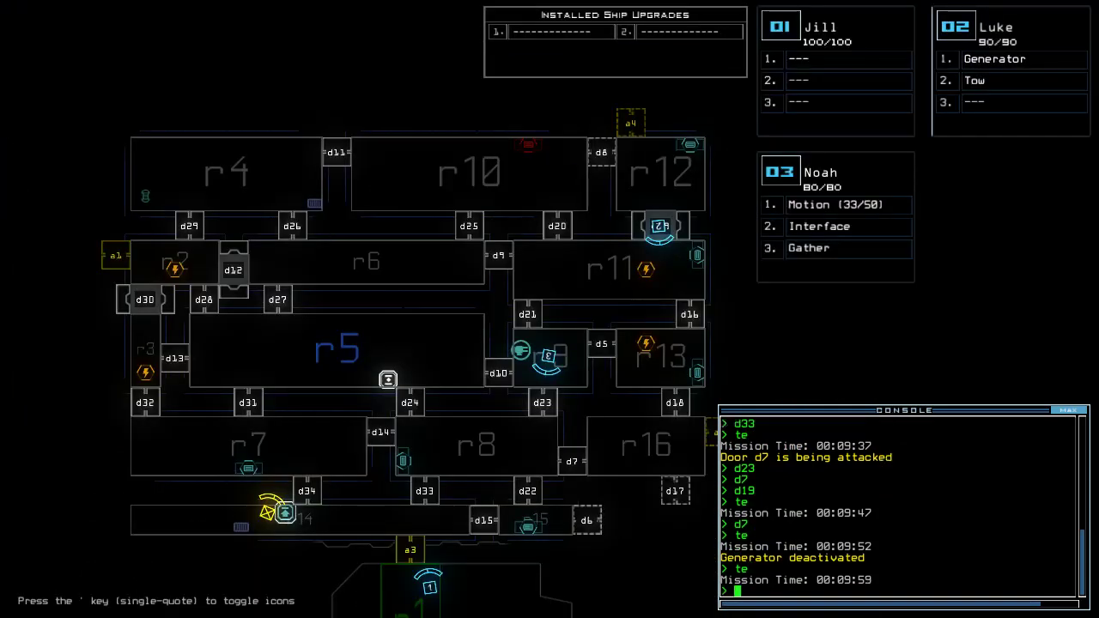
Reactivate the generator with drone 2 and toggle doors d21 and d23
{"action": "key", "text": "space"}
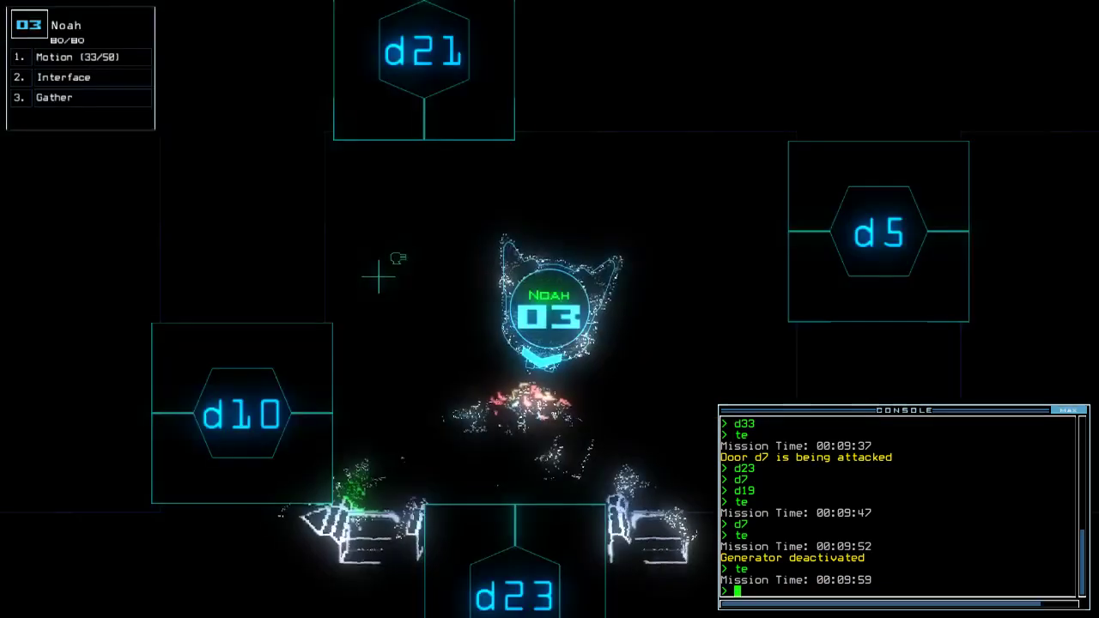
{"action": "type", "text": "2g"}
{"action": "key", "text": "Return"}
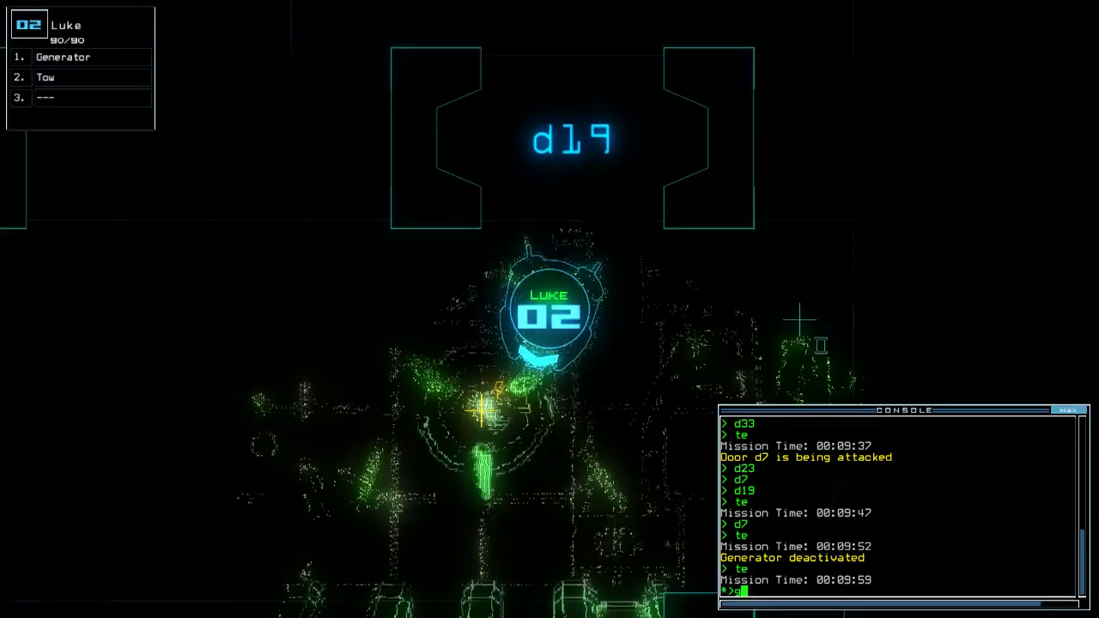
{"action": "key", "text": "space"}
{"action": "type", "text": "3d21"}
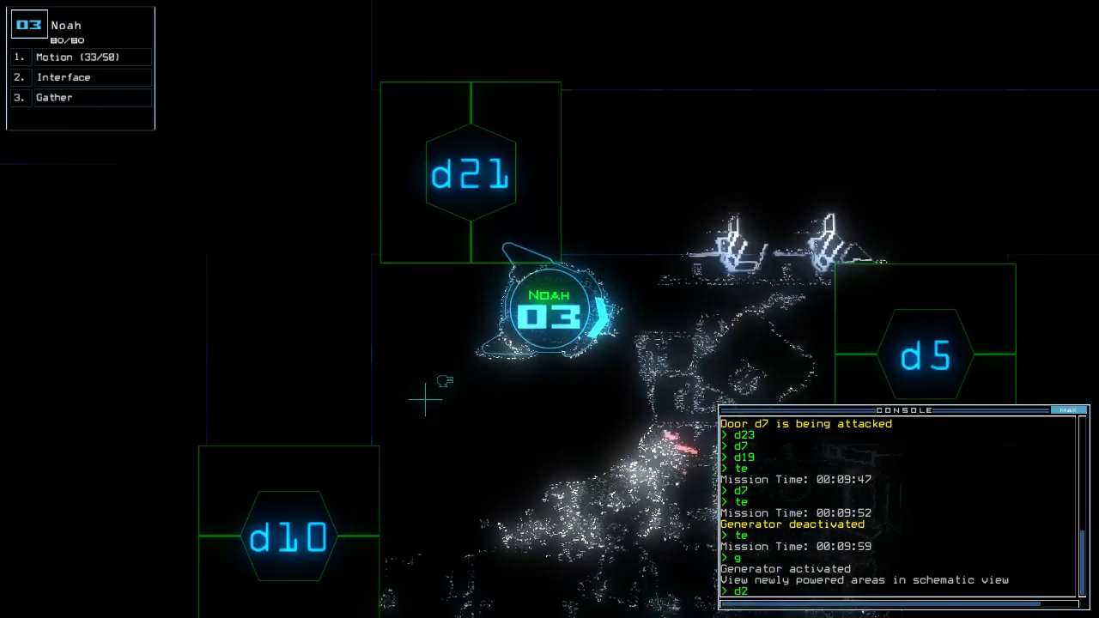
{"action": "key", "text": "Return"}
{"action": "type", "text": "d21 d23"}
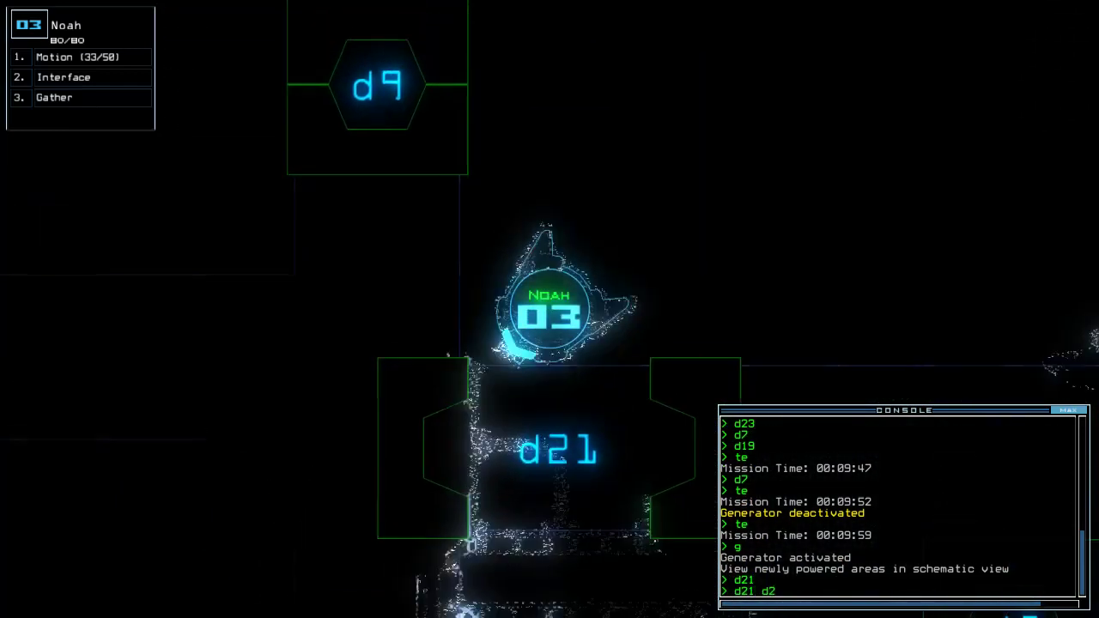
{"action": "key", "text": "Return"}
{"action": "key", "text": "space"}
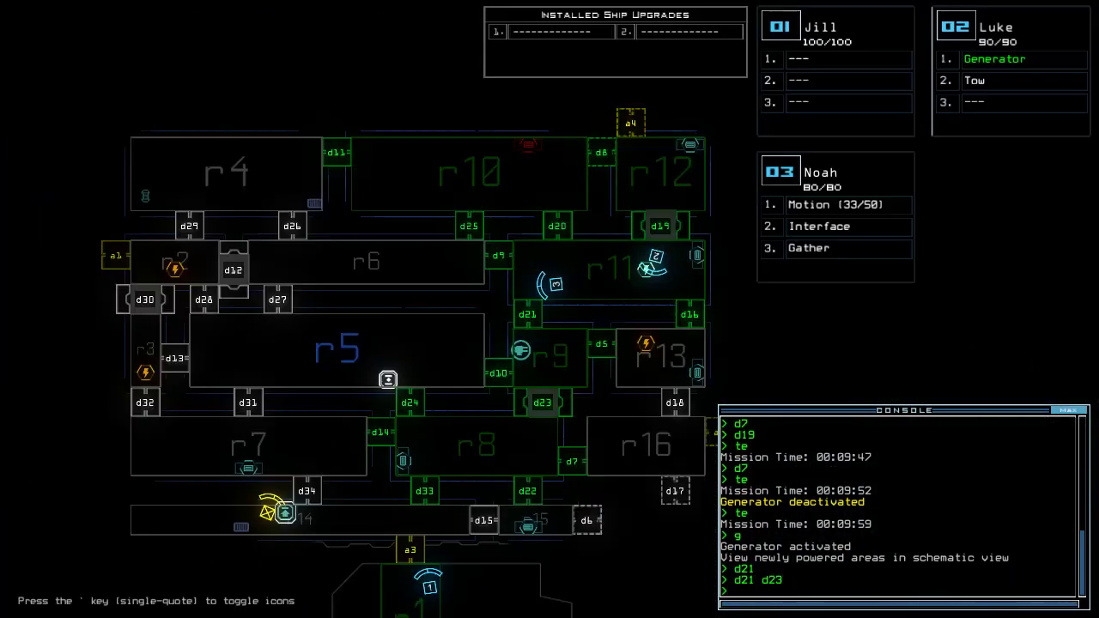
{"action": "type", "text": "1"}
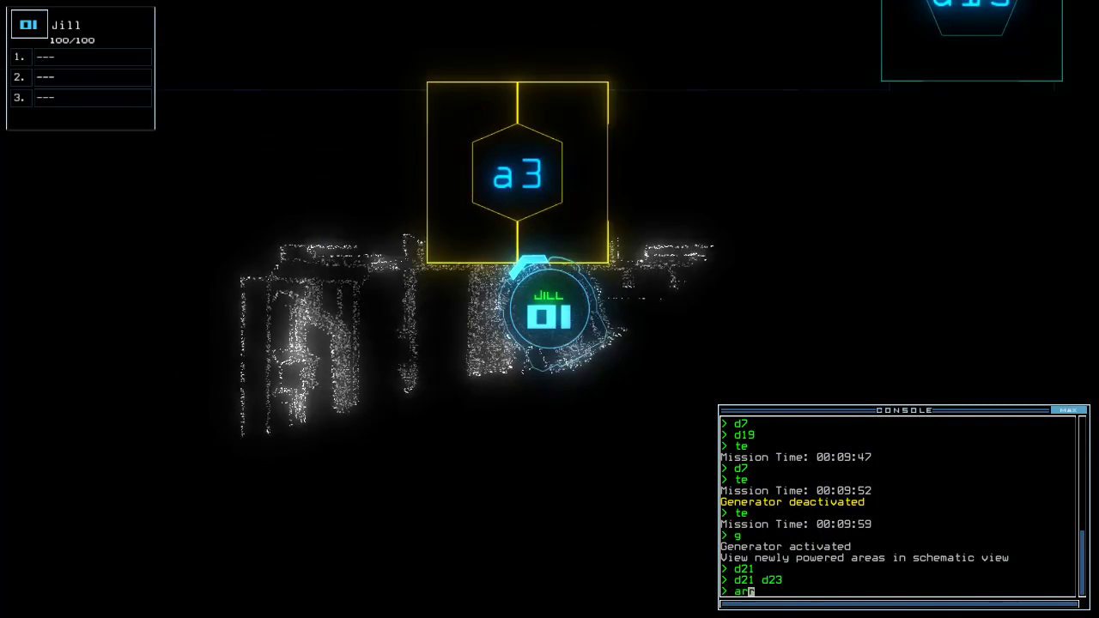
{"action": "type", "text": "r"}
Open then close all doors to room r1, and open door d23 for Noah
{"action": "key", "text": "Return"}
{"action": "key", "text": "space"}
{"action": "type", "text": "ra"}
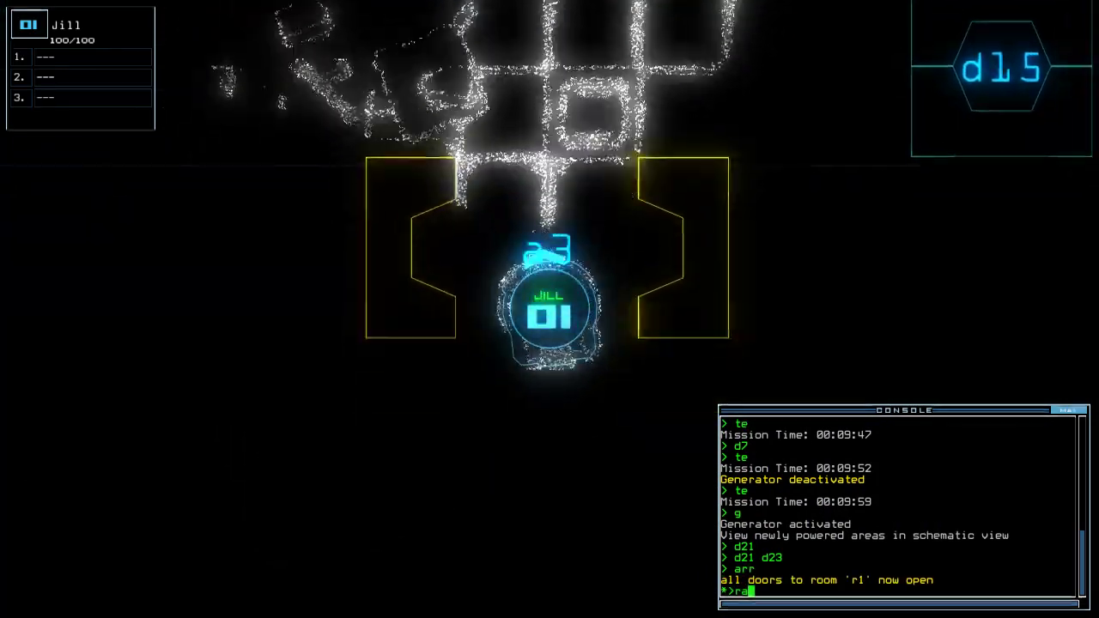
{"action": "key", "text": "Return"}
{"action": "key", "text": "space"}
{"action": "key", "text": "space"}
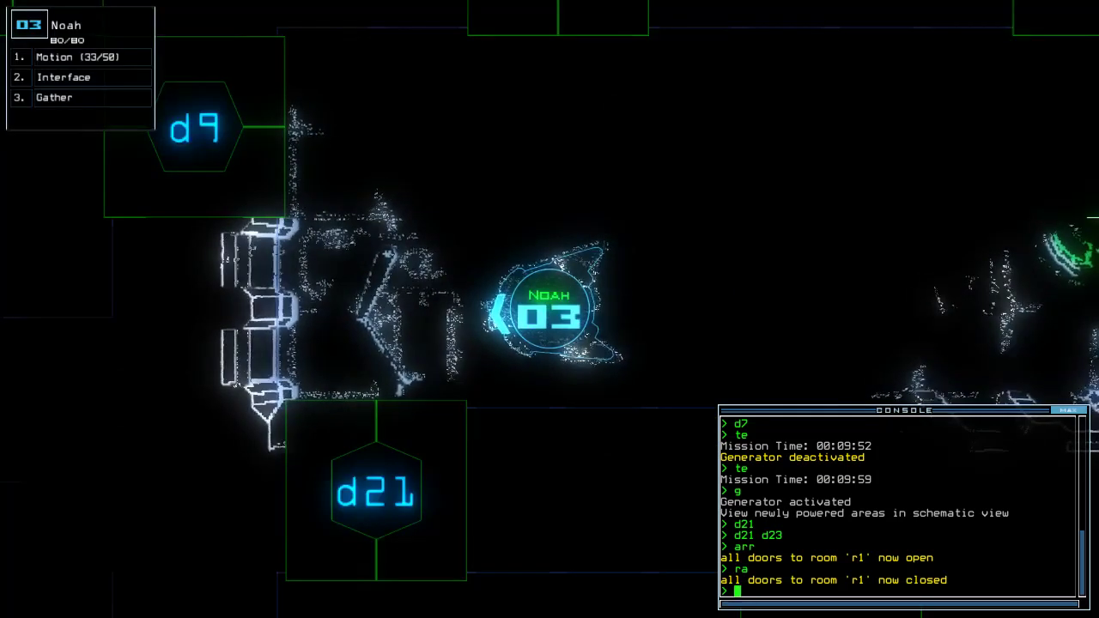
{"action": "key", "text": "space"}
{"action": "type", "text": "d"}
{"action": "key", "text": "Return"}
{"action": "key", "text": "space"}
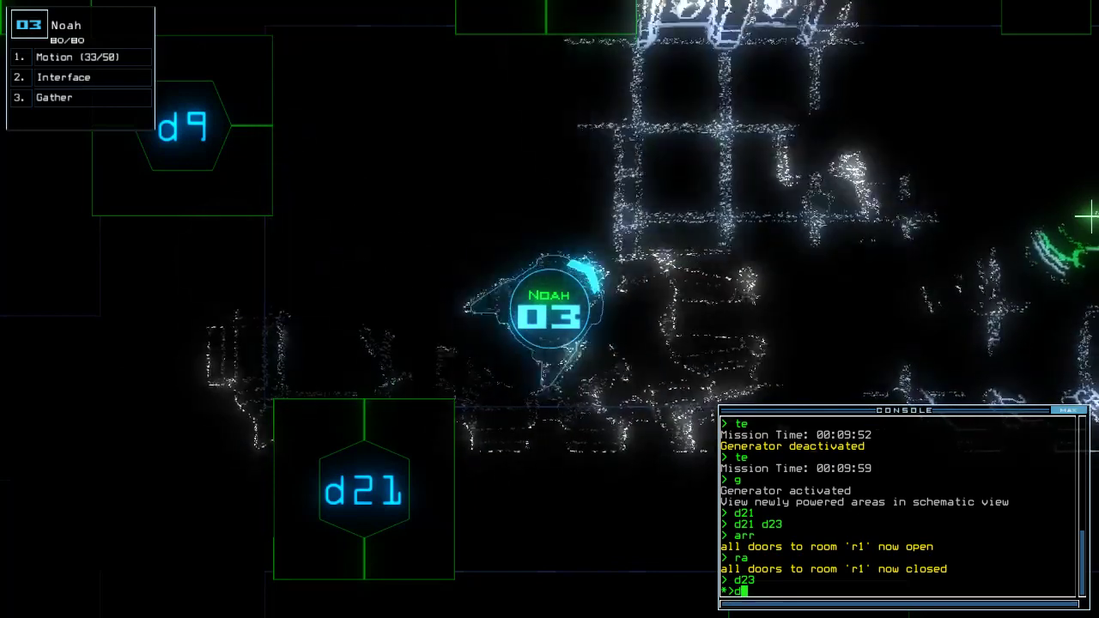
{"action": "type", "text": "ct"}
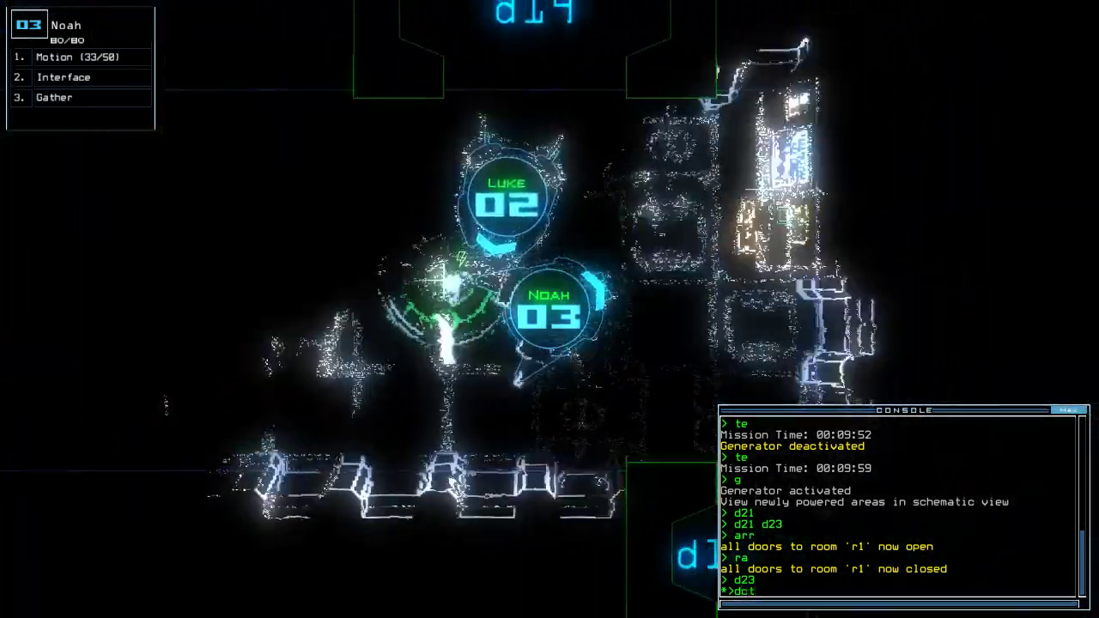
Cycle the r9 defences to kill 22 enemies and swap Noah's Interface for Tow
{"action": "key", "text": "Return"}
{"action": "type", "text": "df"}
{"action": "key", "text": "Return"}
{"action": "key", "text": "Return"}
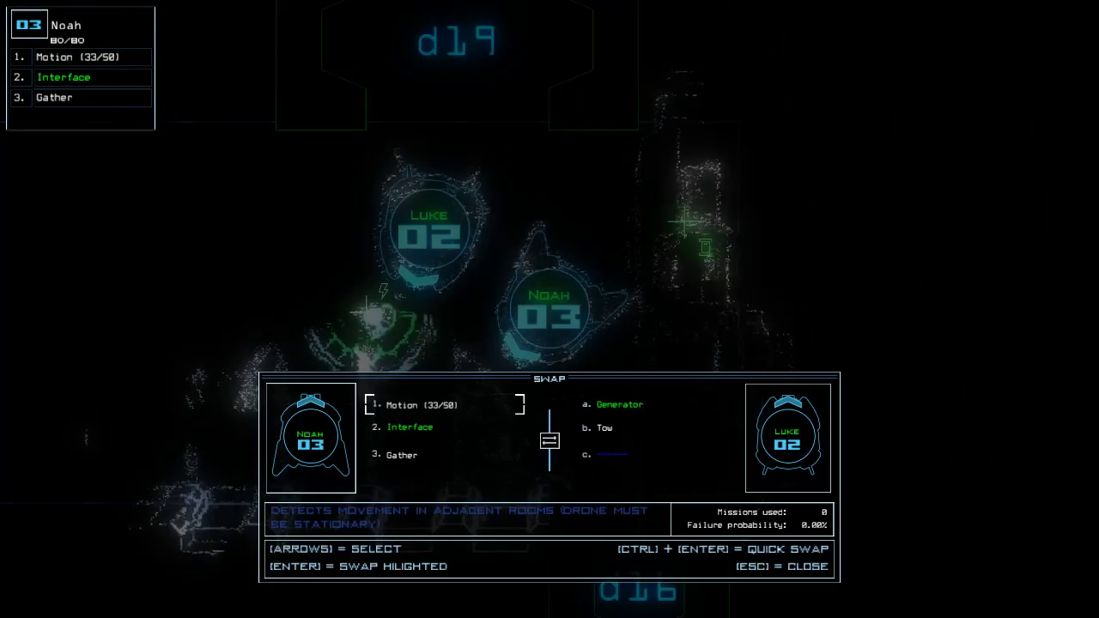
{"action": "key", "text": "Escape"}
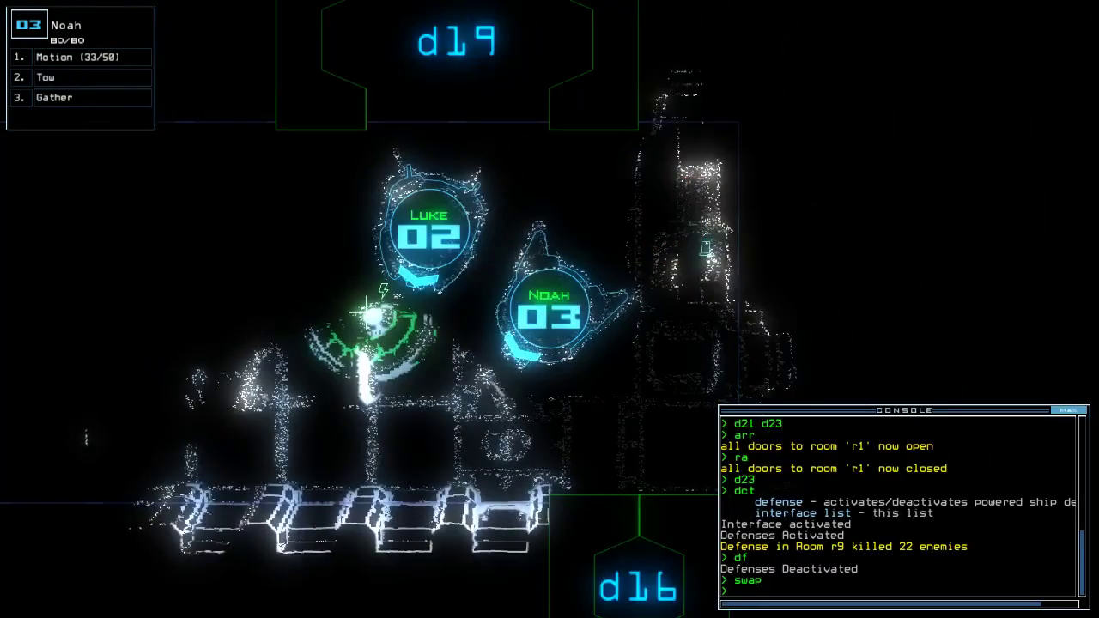
{"action": "type", "text": "d3"}
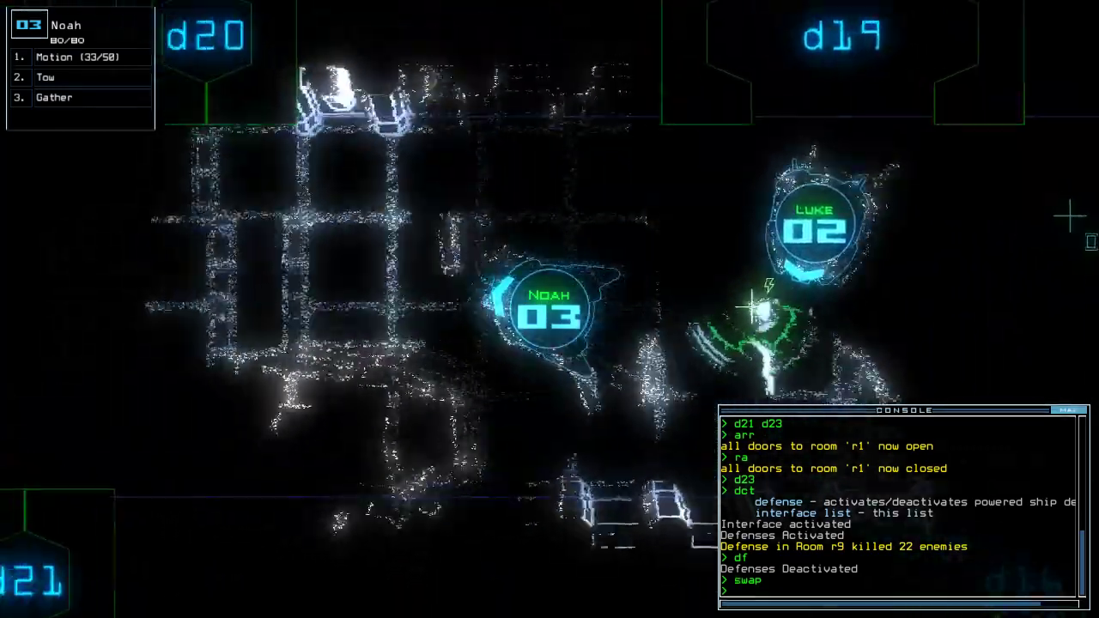
{"action": "type", "text": "d21"}
Send Noah through d21, close the doors behind it, and run a motion scan
{"action": "key", "text": "Return"}
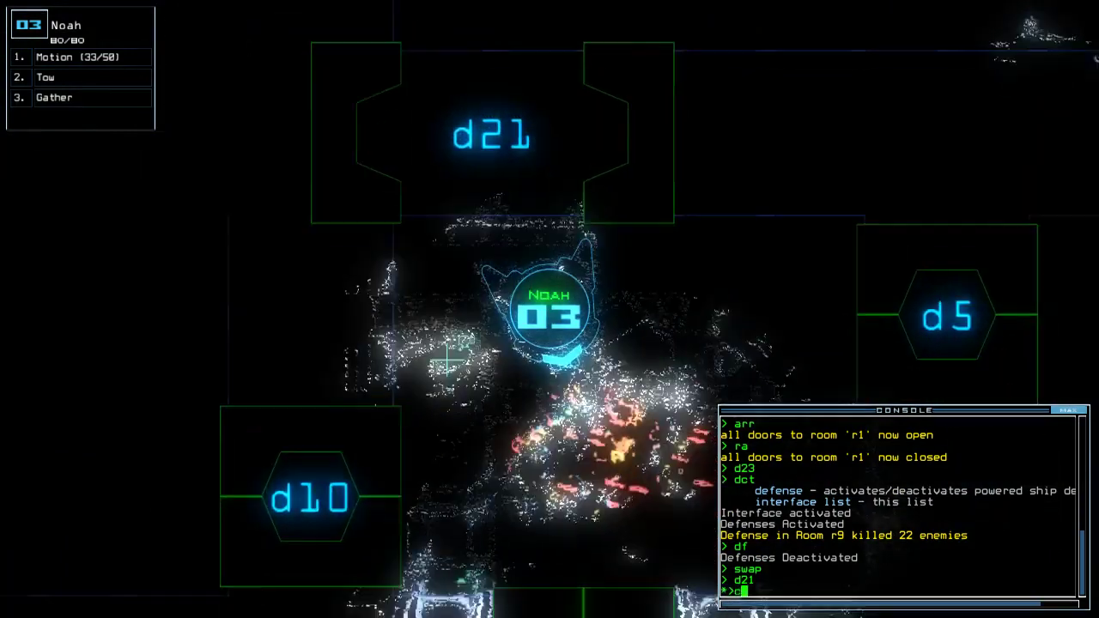
{"action": "type", "text": "cccc"}
{"action": "key", "text": "Return"}
{"action": "type", "text": "motion"}
{"action": "key", "text": "Return"}
Review the sensor results, open doors d23 and d7, and close the doors behind Noah
{"action": "key", "text": "space"}
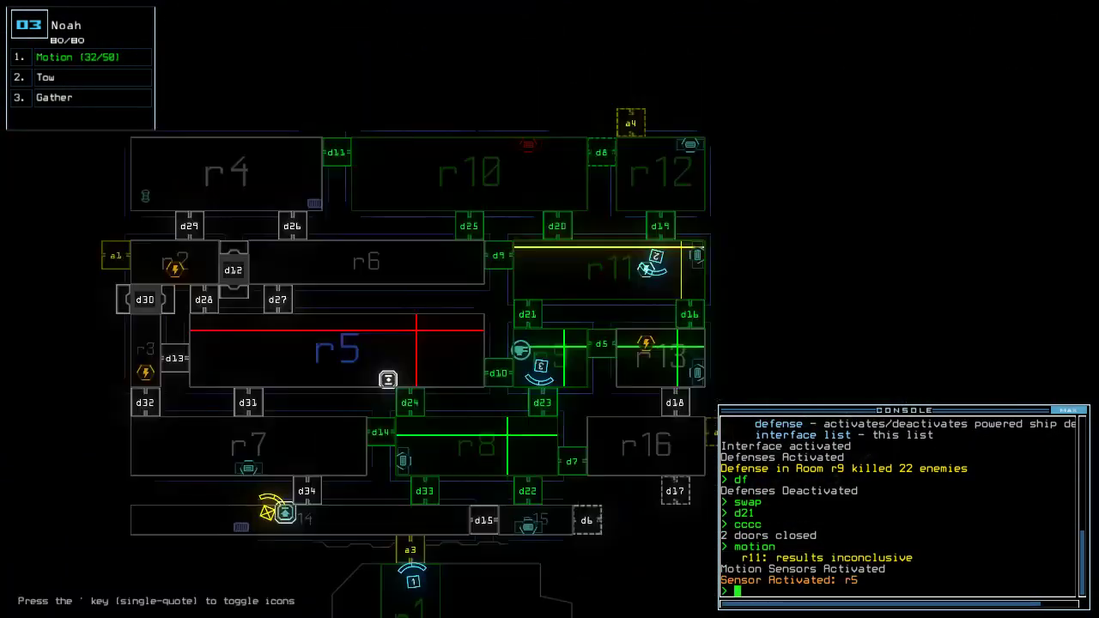
{"action": "key", "text": "space"}
{"action": "type", "text": "d7"}
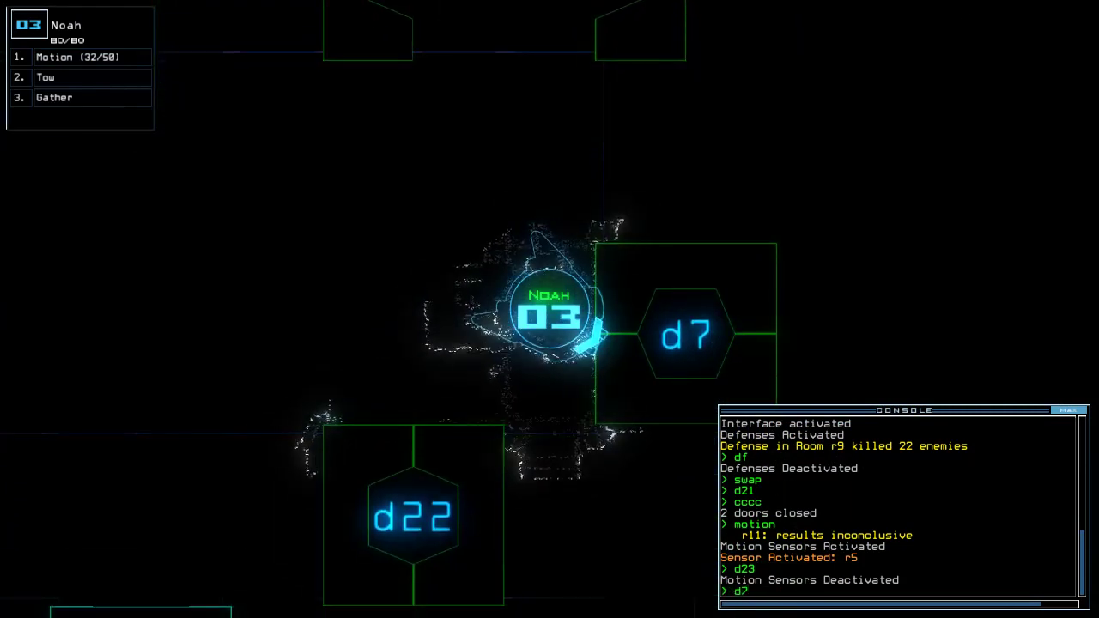
{"action": "key", "text": "Return"}
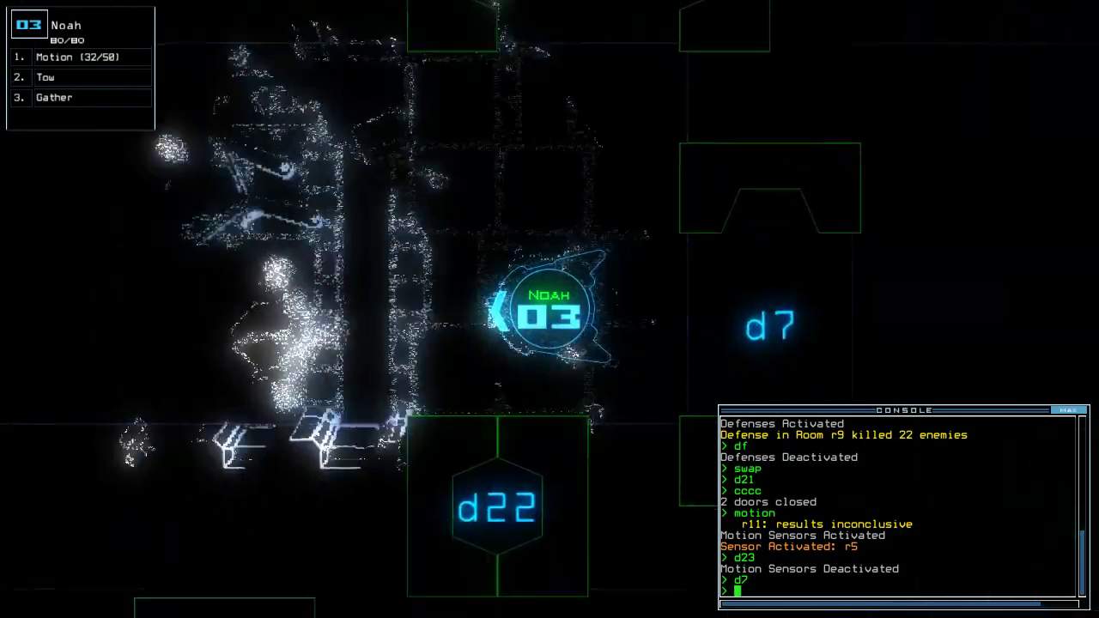
{"action": "type", "text": "cccc"}
{"action": "key", "text": "Return"}
{"action": "type", "text": "d33"}
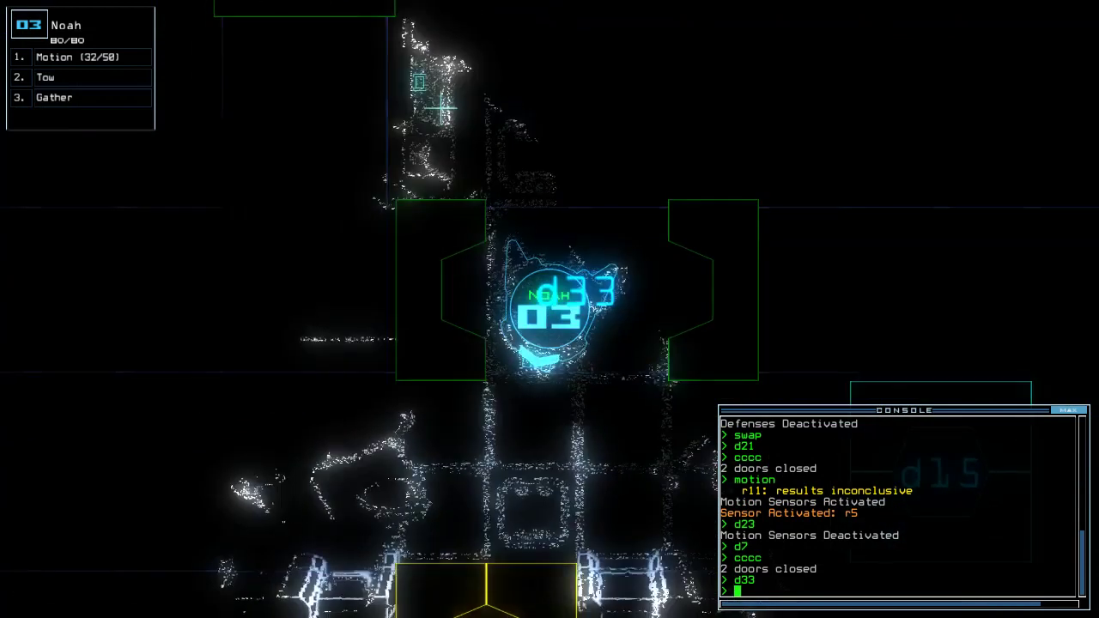
{"action": "key", "text": "Tab"}
{"action": "key", "text": "Tab"}
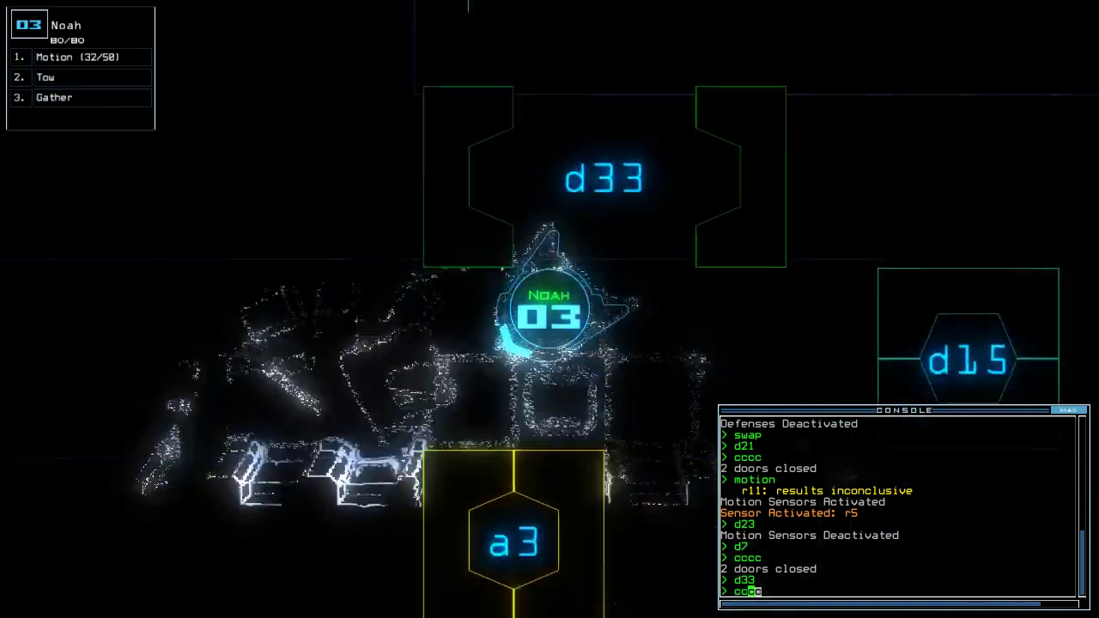
{"action": "key", "text": "BackSpace"}
{"action": "key", "text": "BackSpace"}
{"action": "key", "text": "BackSpace"}
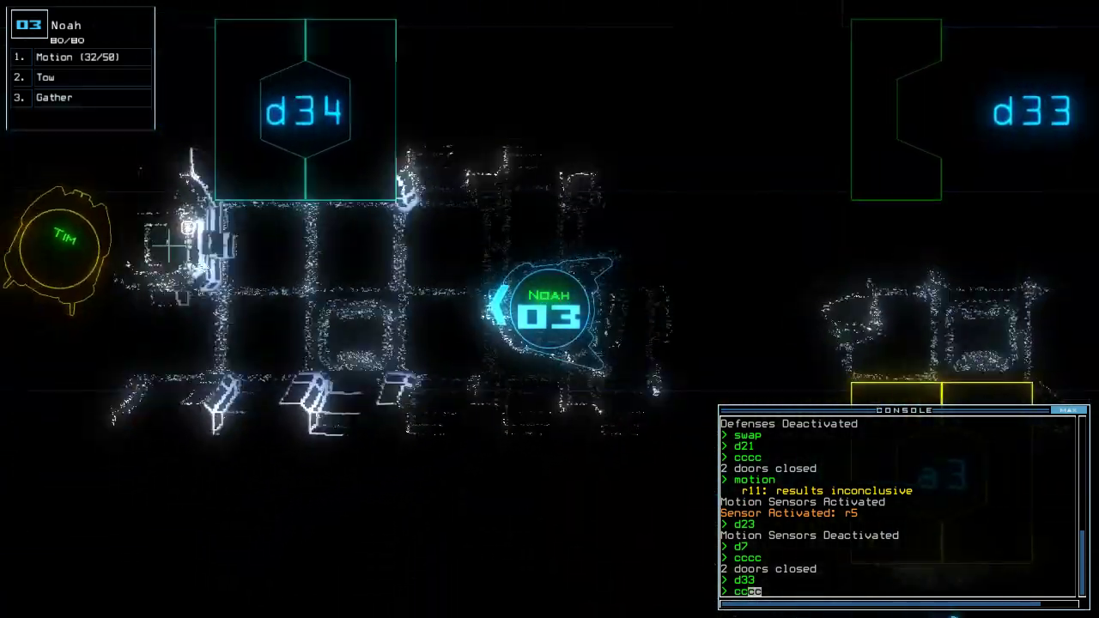
{"action": "type", "text": "tow"}
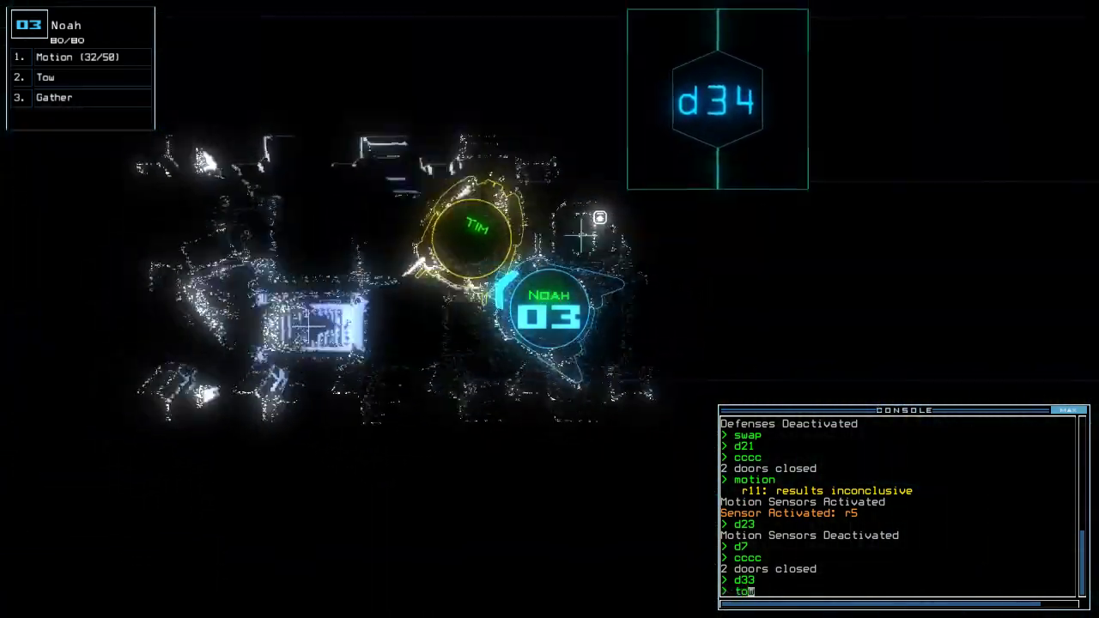
Tow Tim to airlock a3, gathering scrap and finding Remote Power in r14, then release it
{"action": "key", "text": "Return"}
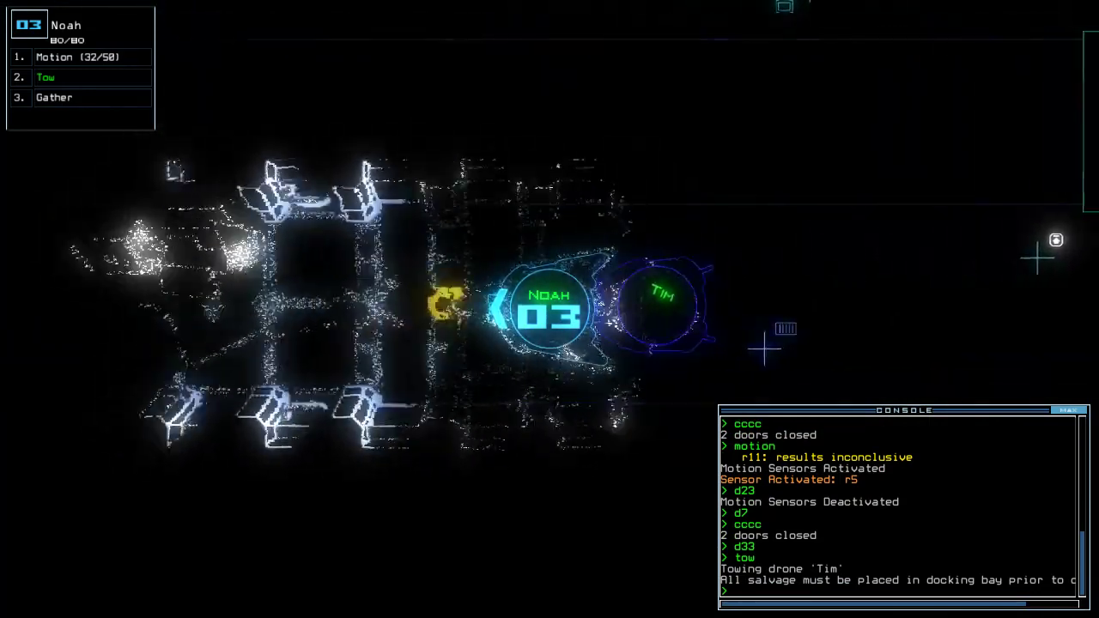
{"action": "type", "text": "g"}
{"action": "key", "text": "Return"}
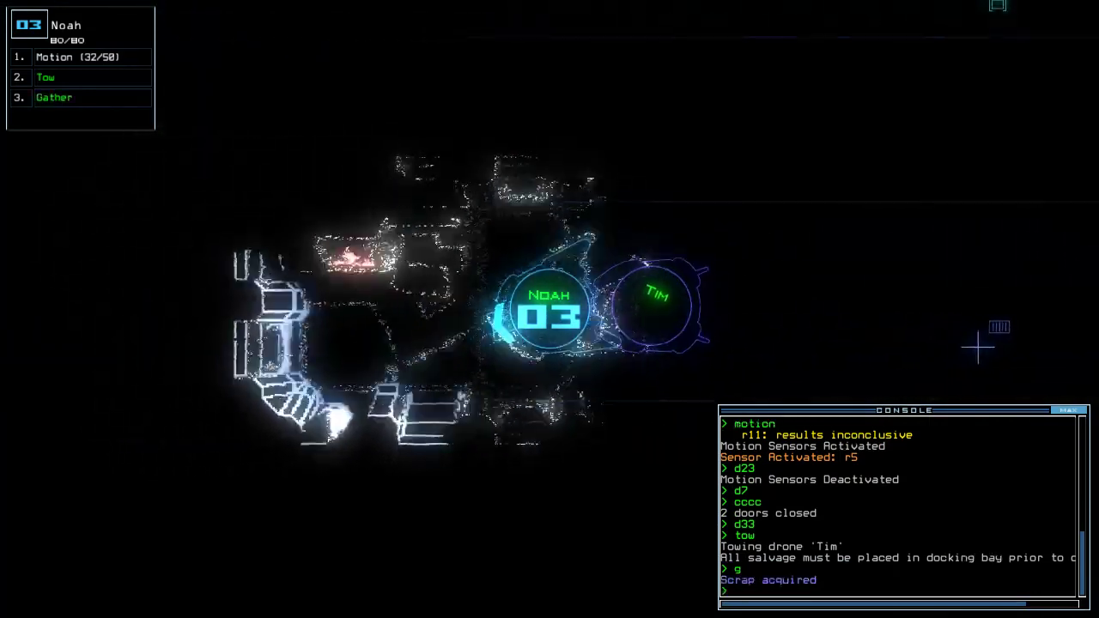
{"action": "key", "text": "Right"}
{"action": "key", "text": "Right"}
{"action": "key", "text": "Right"}
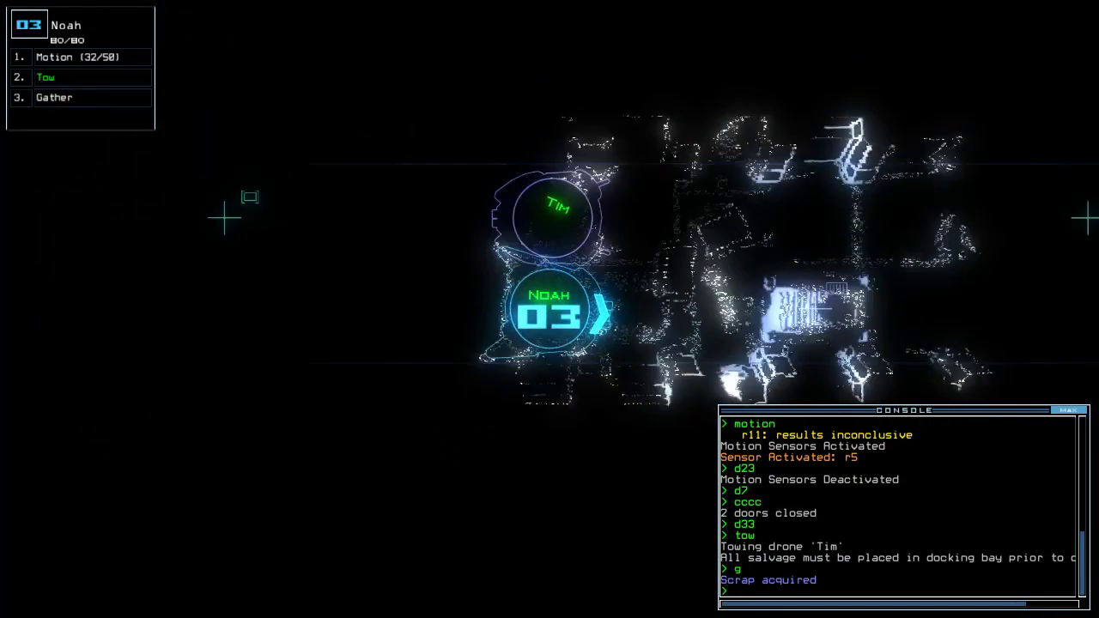
{"action": "type", "text": "i"}
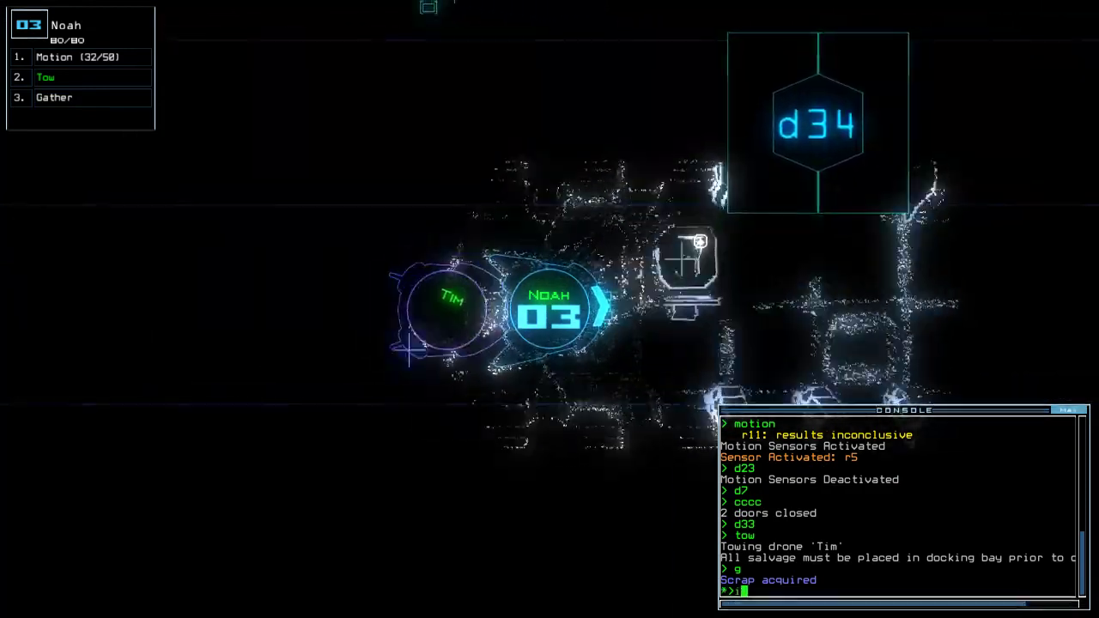
{"action": "key", "text": "Return"}
{"action": "key", "text": "Right"}
{"action": "key", "text": "Right"}
{"action": "key", "text": "Right"}
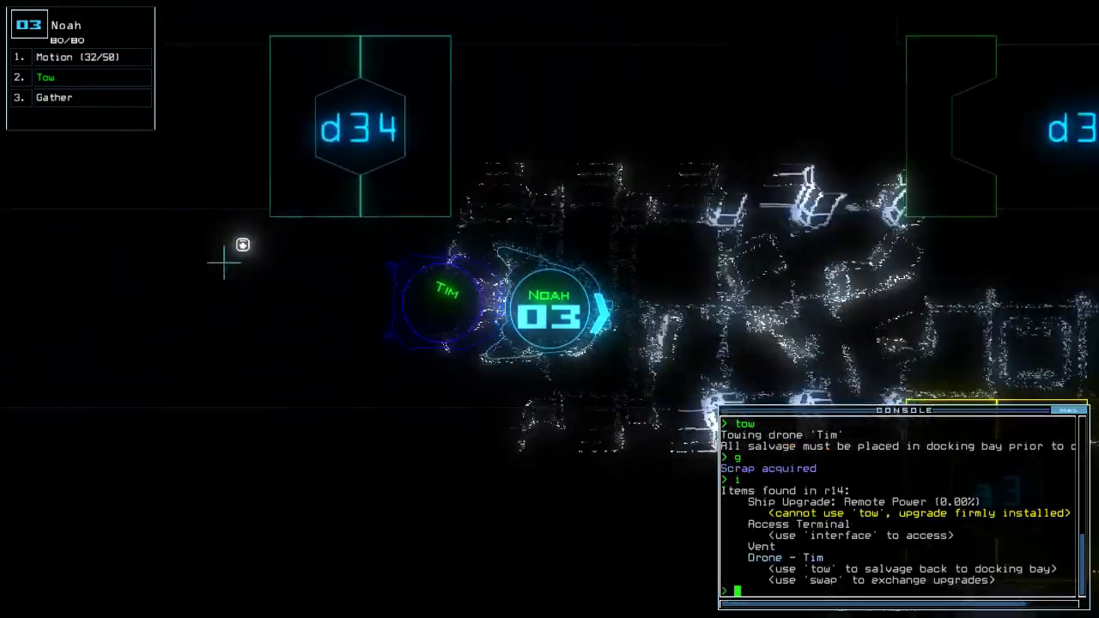
{"action": "type", "text": "arr"}
{"action": "key", "text": "Return"}
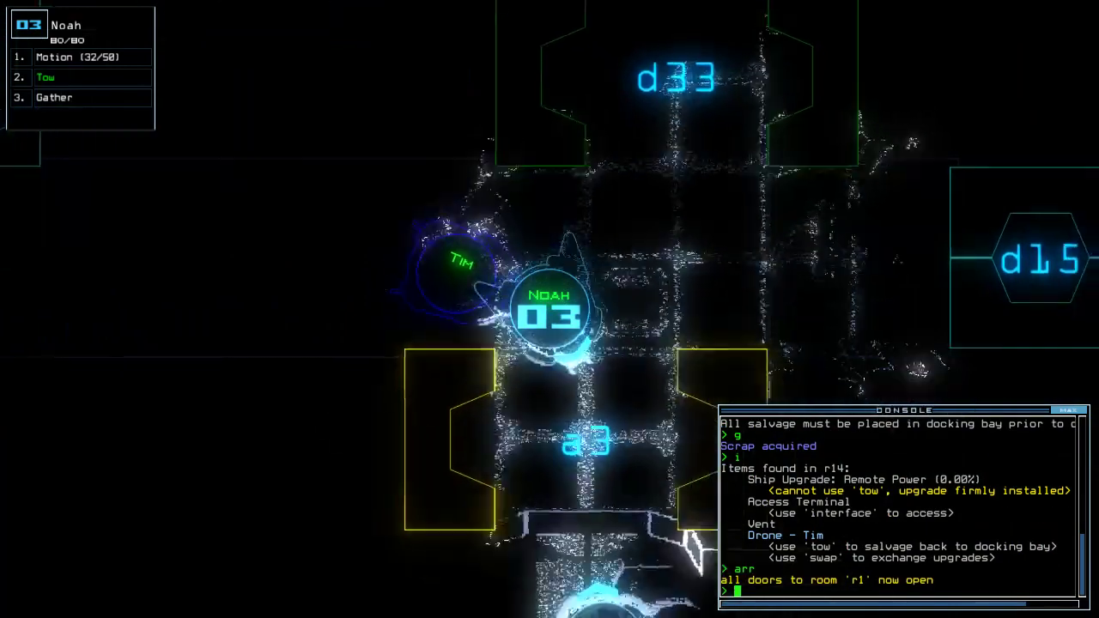
{"action": "type", "text": "t"}
{"action": "key", "text": "Up"}
{"action": "key", "text": "Up"}
{"action": "key", "text": "Up"}
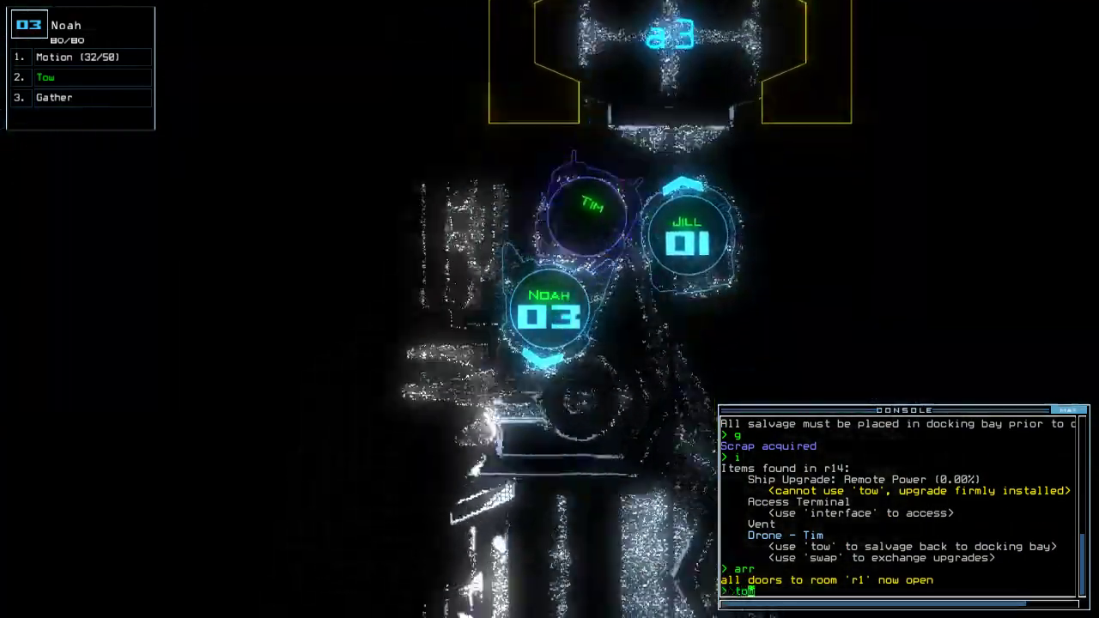
{"action": "type", "text": "ow"}
{"action": "key", "text": "Return"}
{"action": "key", "text": "Up"}
{"action": "key", "text": "Up"}
{"action": "key", "text": "Up"}
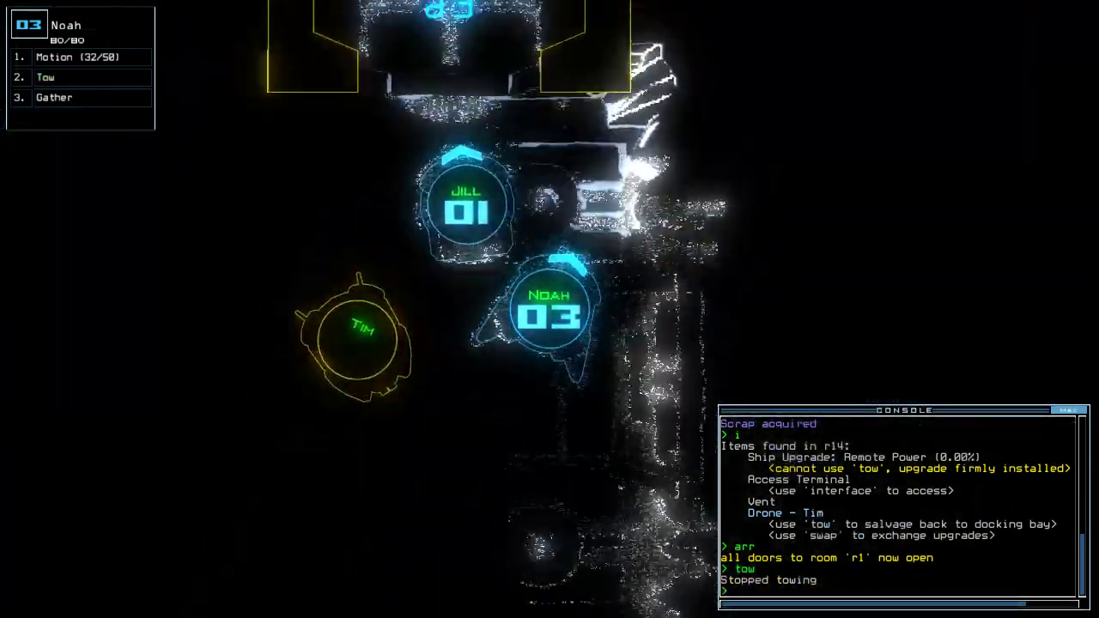
{"action": "key", "text": "Up"}
{"action": "key", "text": "Up"}
{"action": "key", "text": "Up"}
{"action": "key", "text": "Up"}
{"action": "key", "text": "Up"}
{"action": "key", "text": "Up"}
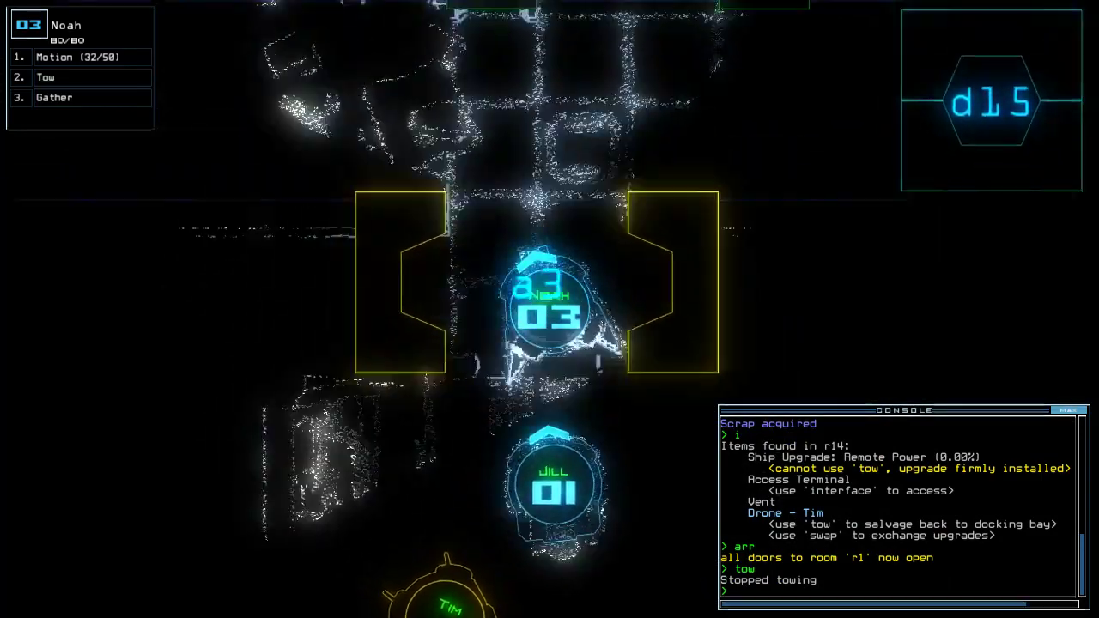
{"action": "key", "text": "Tab"}
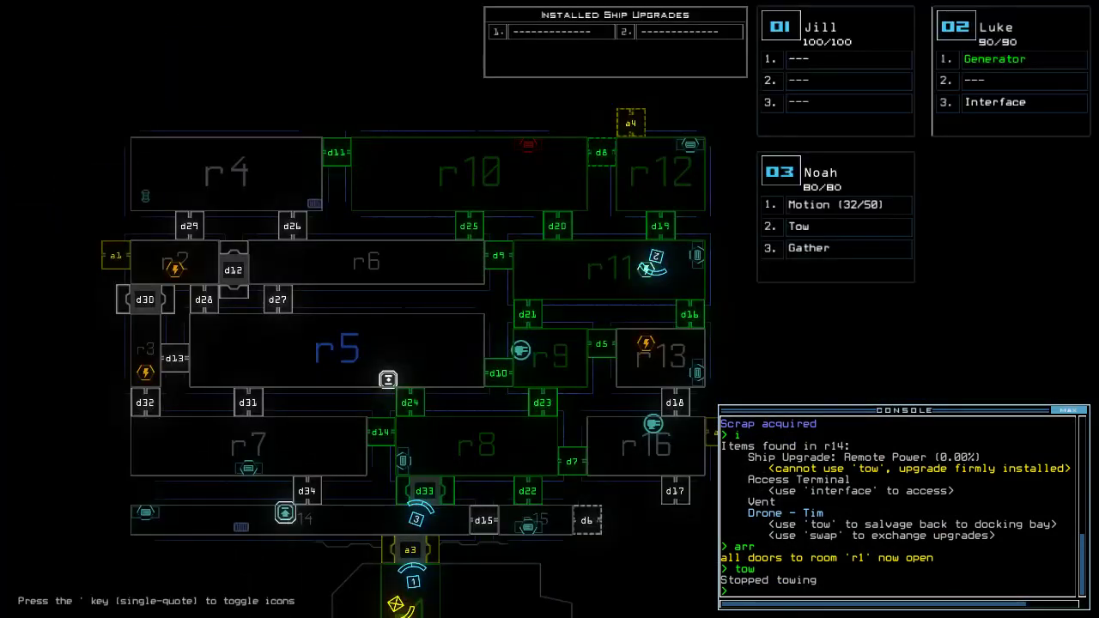
Drive Noah past d33, close it behind him, and open doors d16 and d23
{"action": "key", "text": "Tab"}
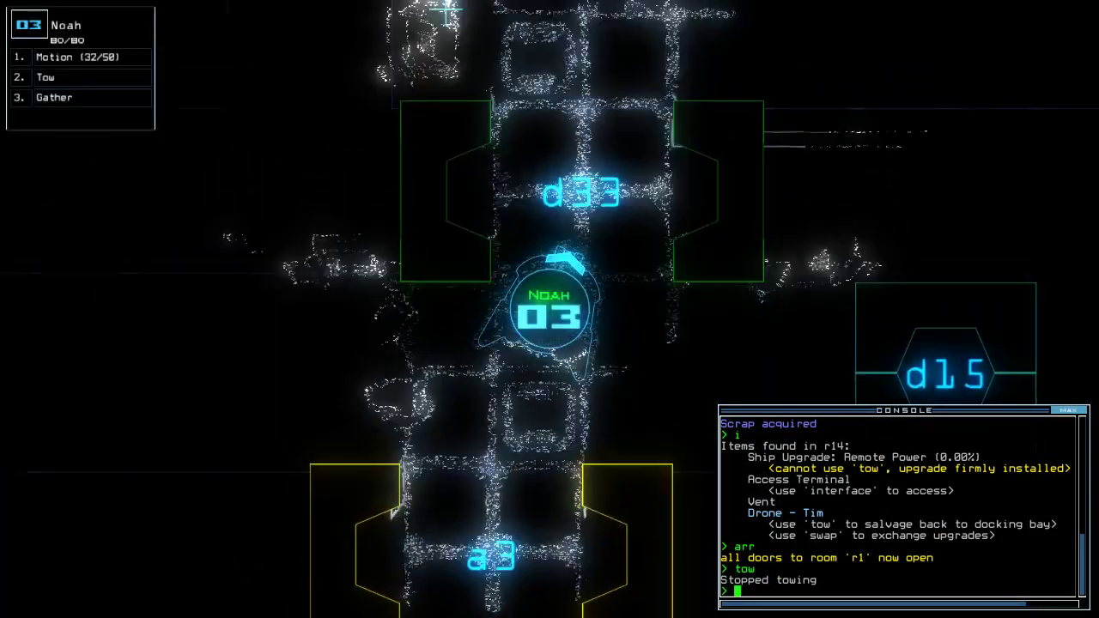
{"action": "key", "text": "Up"}
{"action": "key", "text": "Up"}
{"action": "key", "text": "Up"}
{"action": "key", "text": "Up"}
{"action": "key", "text": "Up"}
{"action": "key", "text": "Up"}
{"action": "type", "text": "ccc"}
{"action": "key", "text": "Return"}
{"action": "key", "text": "Tab"}
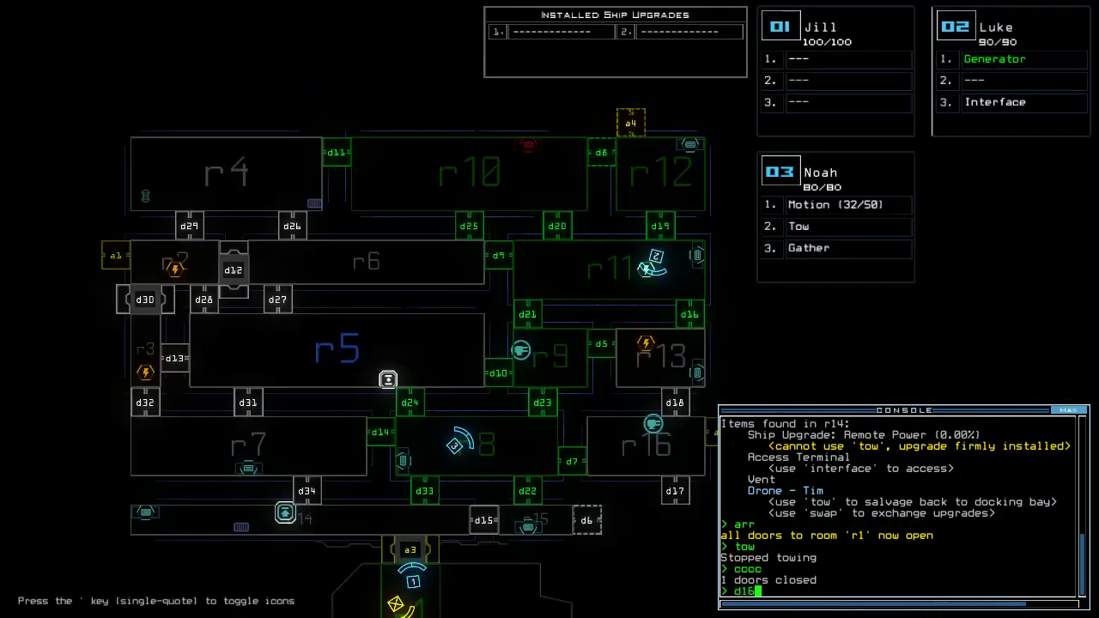
{"action": "key", "text": "Return"}
{"action": "key", "text": "Tab"}
{"action": "type", "text": "e"}
{"action": "key", "text": "Return"}
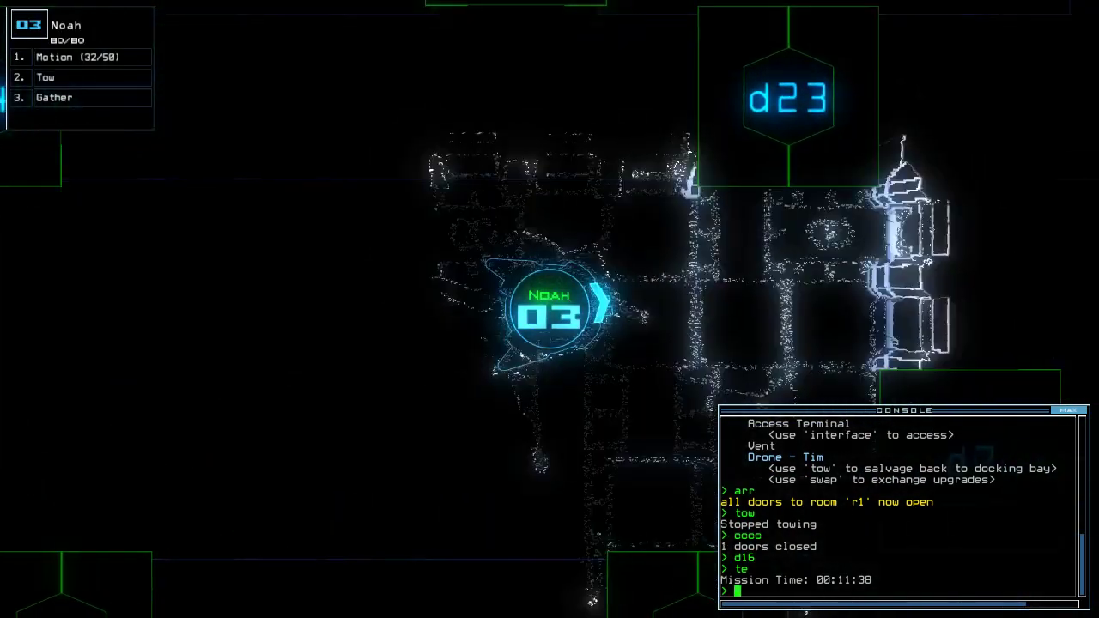
{"action": "type", "text": "d23"}
{"action": "key", "text": "Return"}
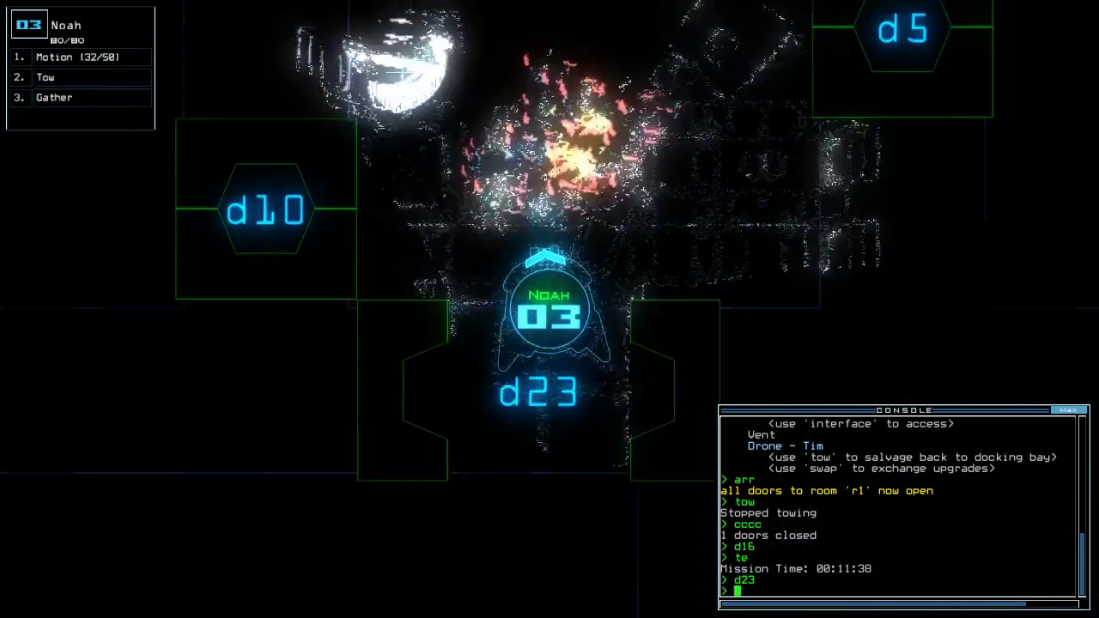
Switch the generator off so Luke can pass door d16, then back on
{"action": "key", "text": "space"}
{"action": "key", "text": "2"}
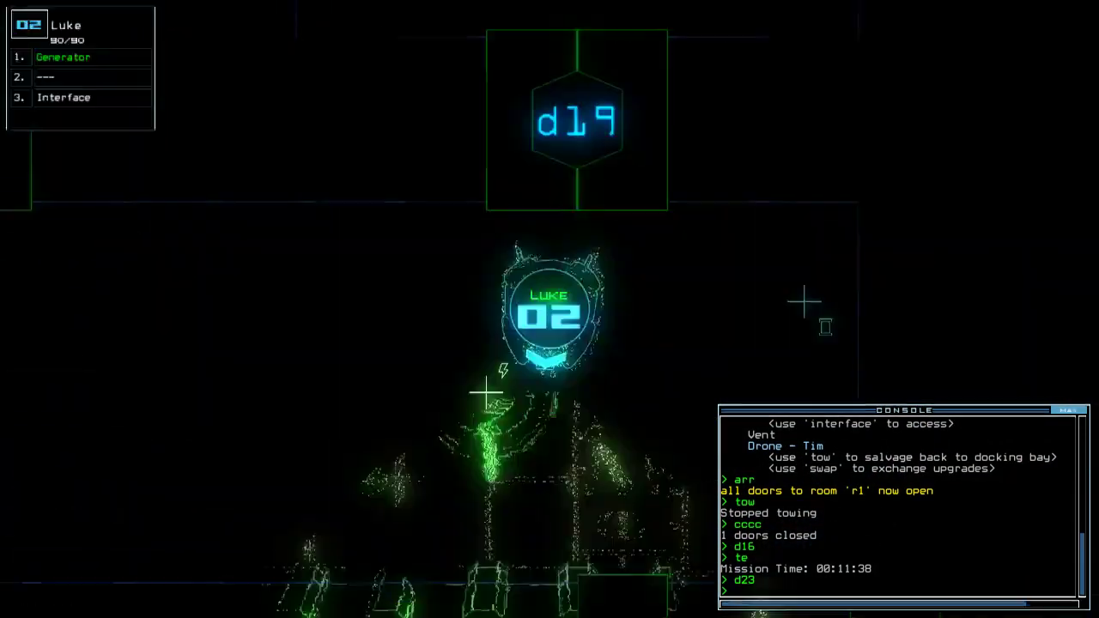
{"action": "key", "text": "Down"}
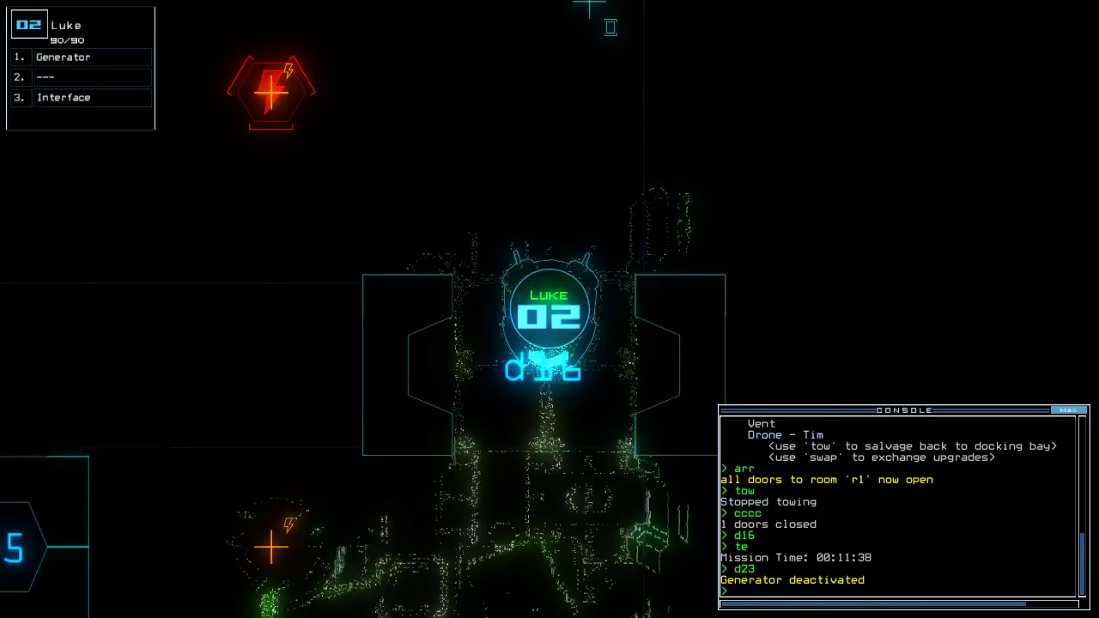
{"action": "type", "text": "g"}
{"action": "key", "text": "Return"}
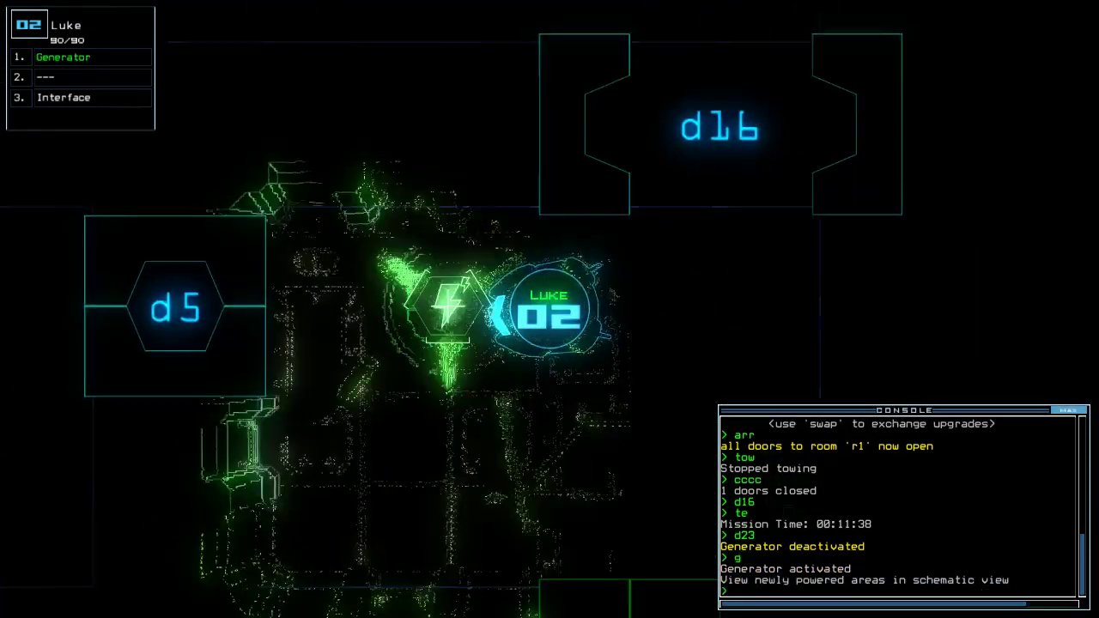
{"action": "key", "text": "Up"}
Re-dock at airlock a2, check the mission time, and view drone Luke 02's camera
{"action": "key", "text": "space"}
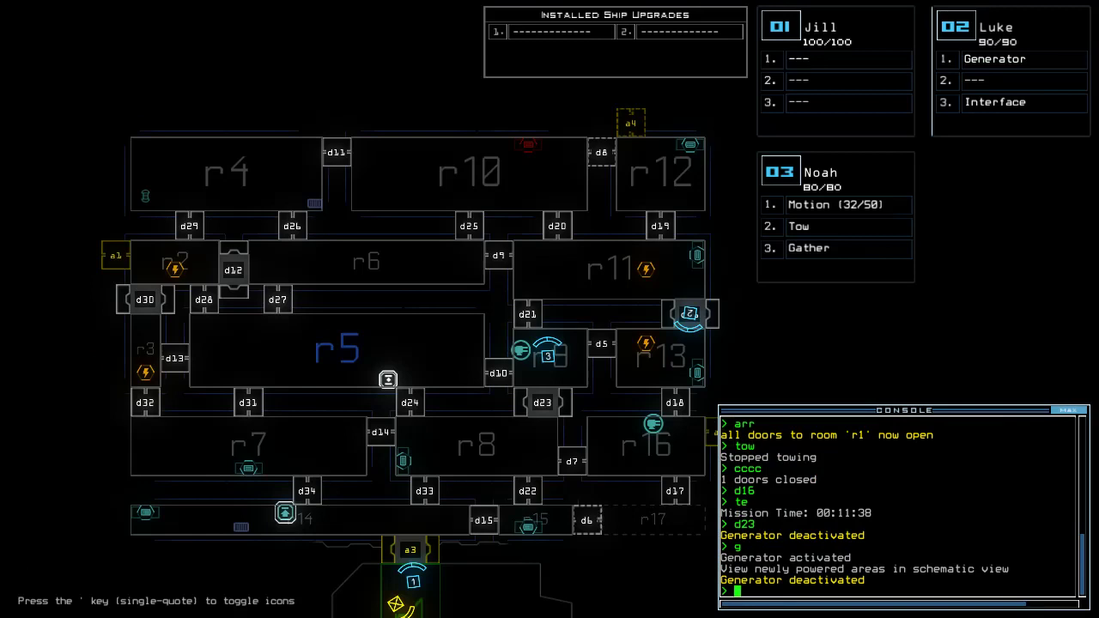
{"action": "type", "text": "dd a2"}
{"action": "key", "text": "Return"}
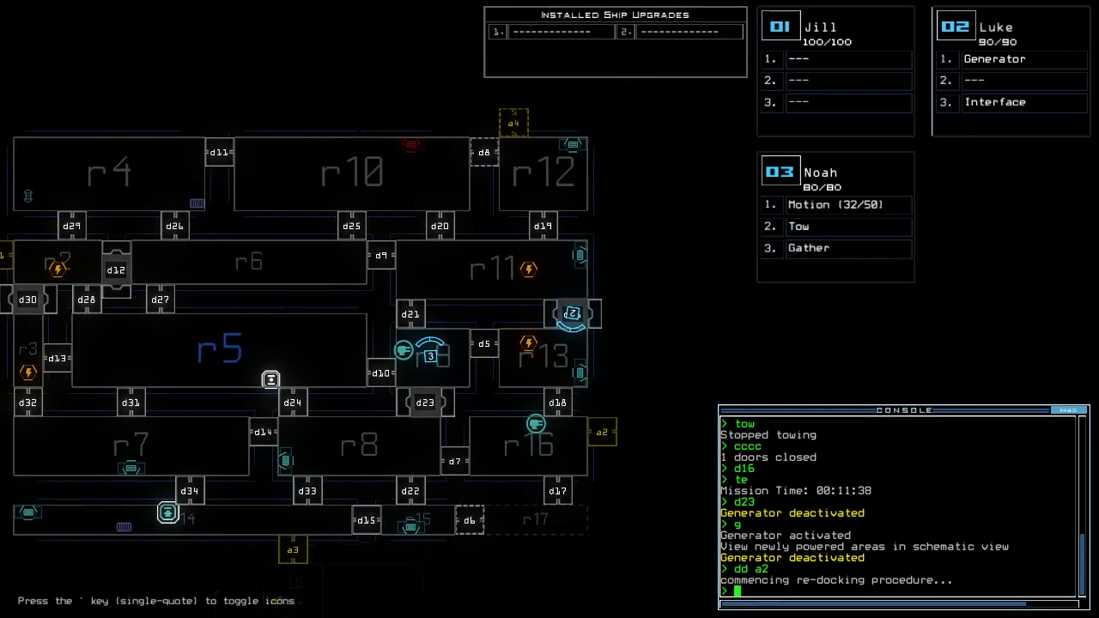
{"action": "type", "text": "e"}
{"action": "key", "text": "Return"}
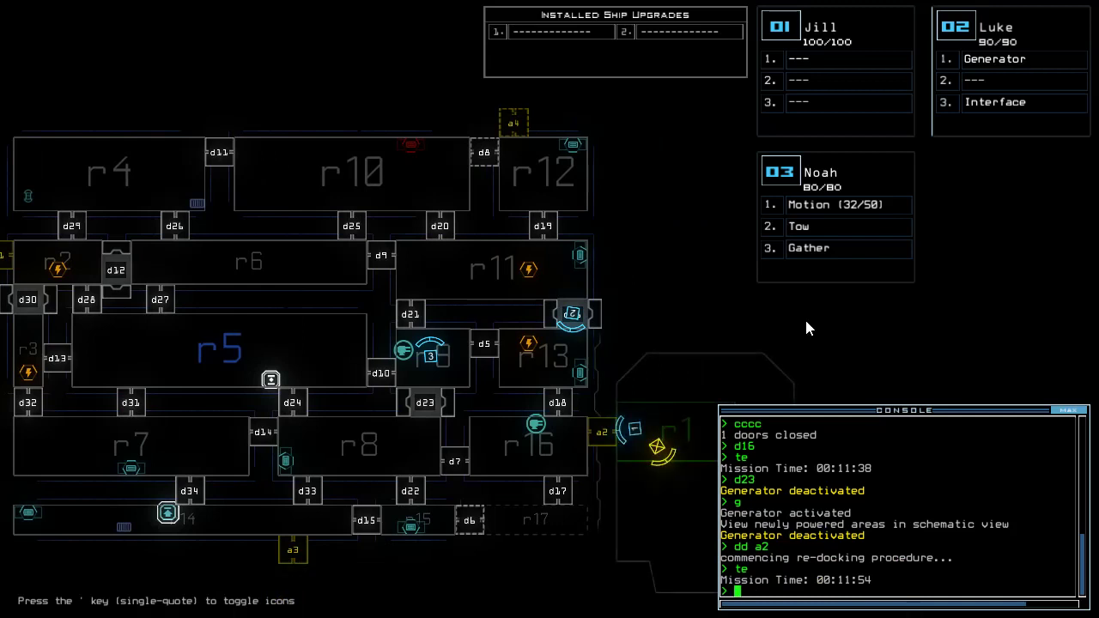
{"action": "type", "text": "te"}
{"action": "key", "text": "Return"}
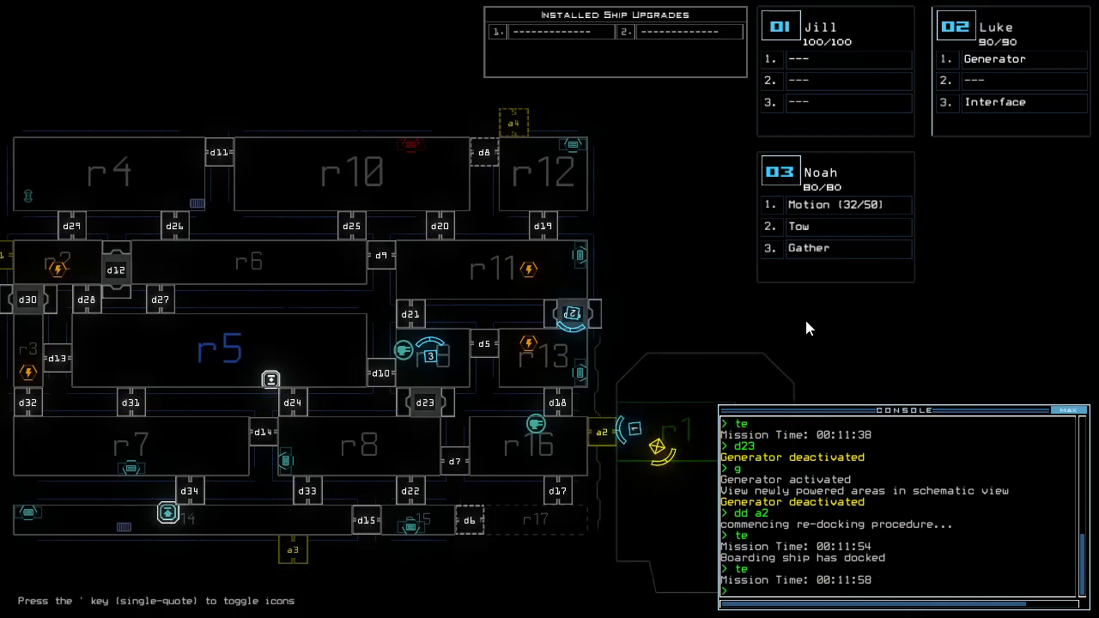
{"action": "key", "text": "3"}
{"action": "key", "text": "2"}
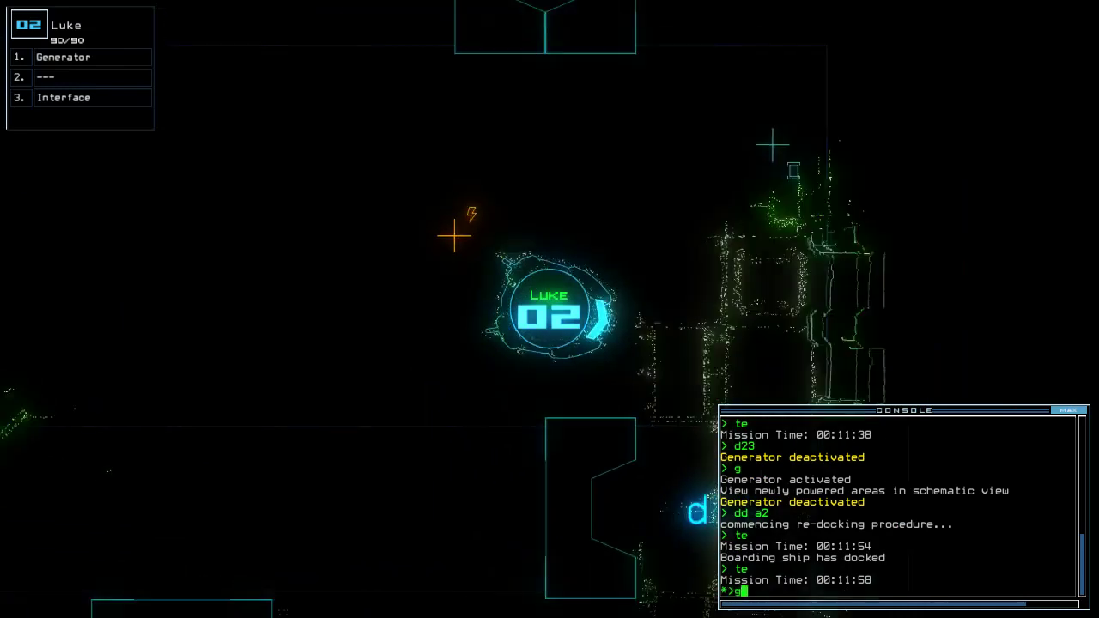
{"action": "type", "text": "g3"}
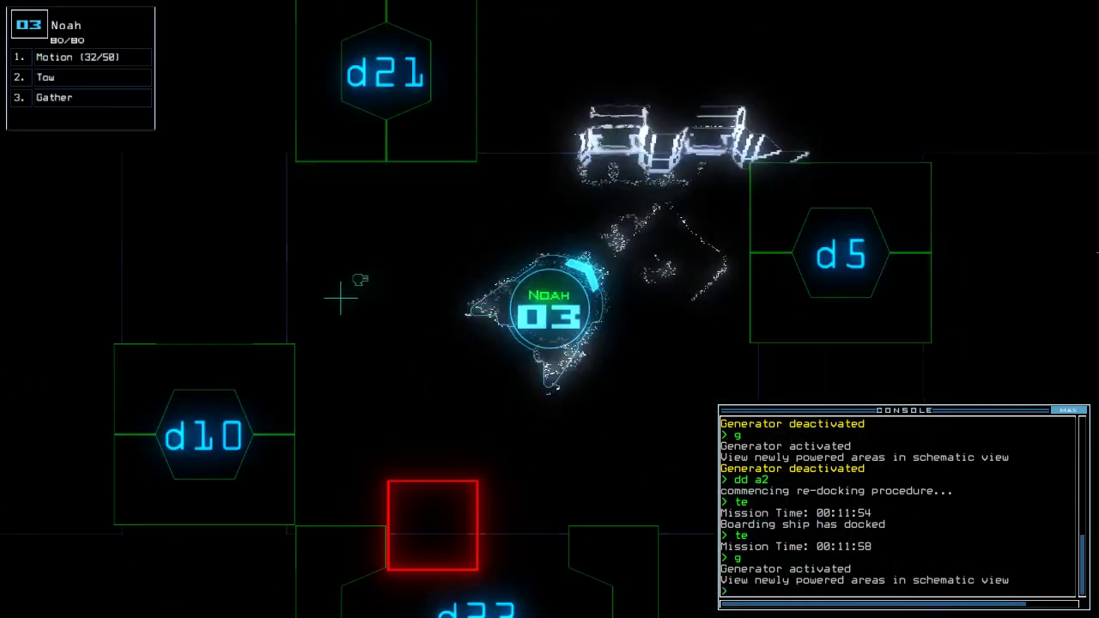
{"action": "type", "text": "g"}
Open door d21, give Noah Luke's Interface upgrade, and cycle the ship defenses
{"action": "key", "text": "Return"}
{"action": "type", "text": "d21"}
{"action": "key", "text": "Return"}
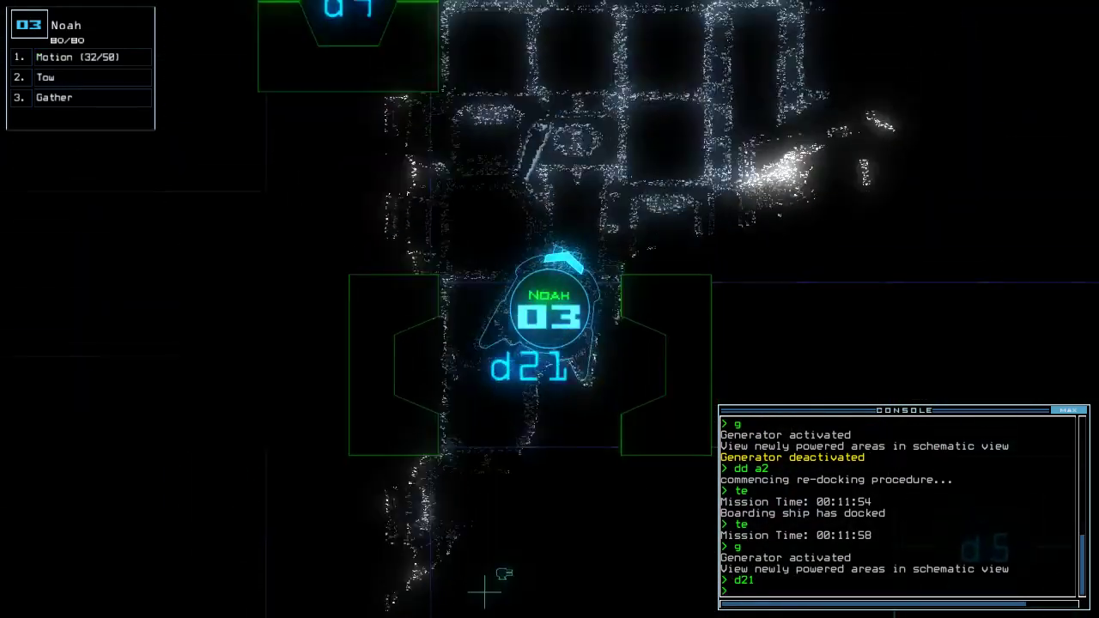
{"action": "key", "text": "Tab"}
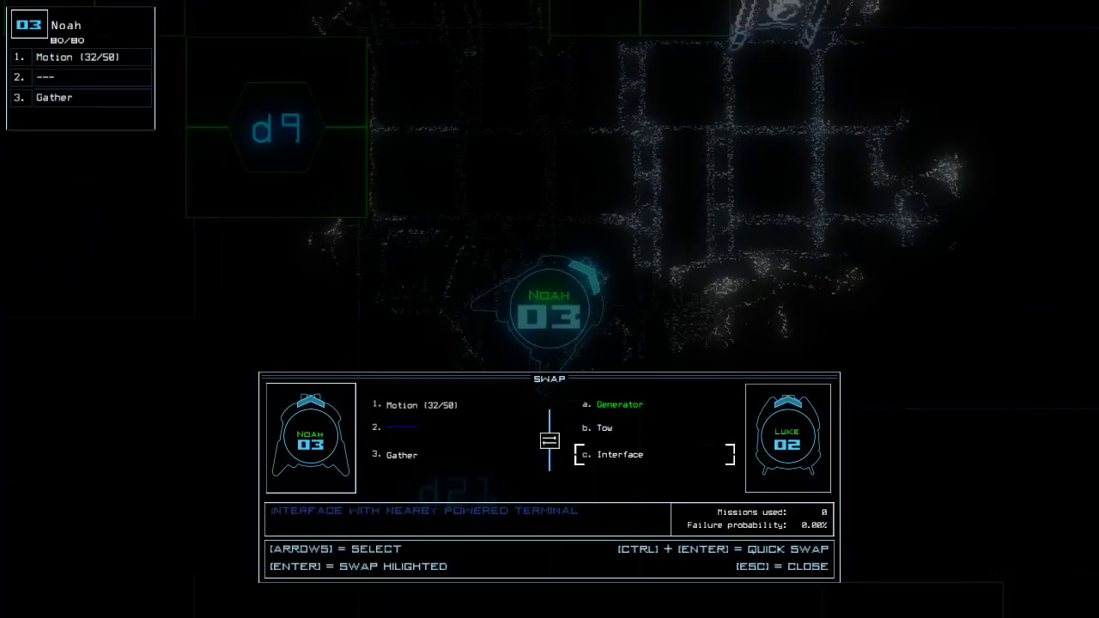
{"action": "key", "text": "Return"}
{"action": "type", "text": "dct"}
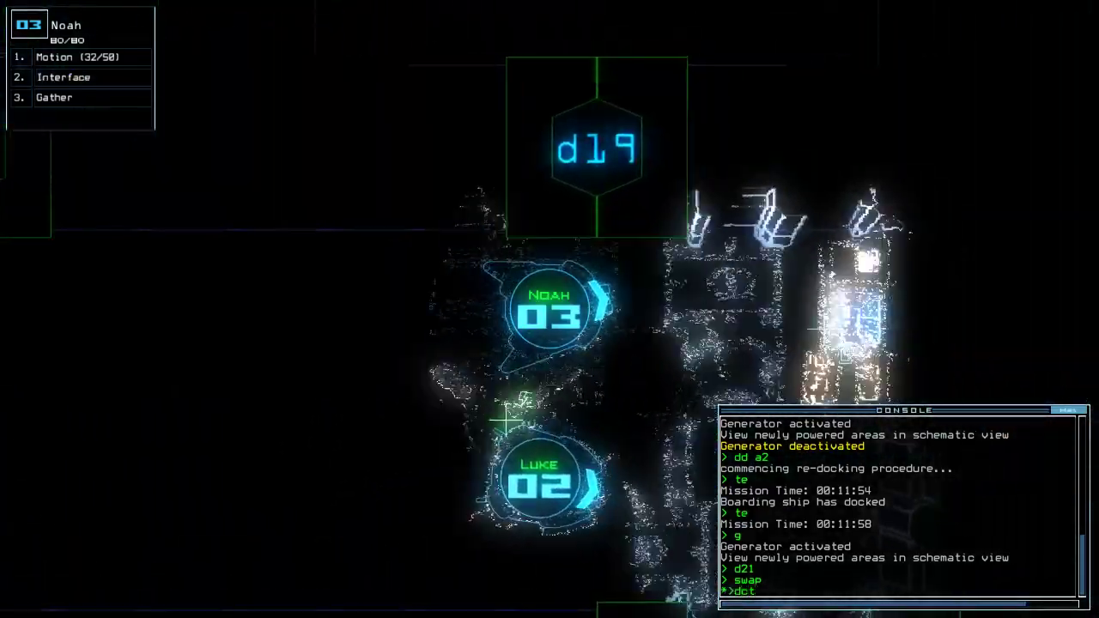
{"action": "key", "text": "Return"}
{"action": "type", "text": "df"}
{"action": "key", "text": "Return"}
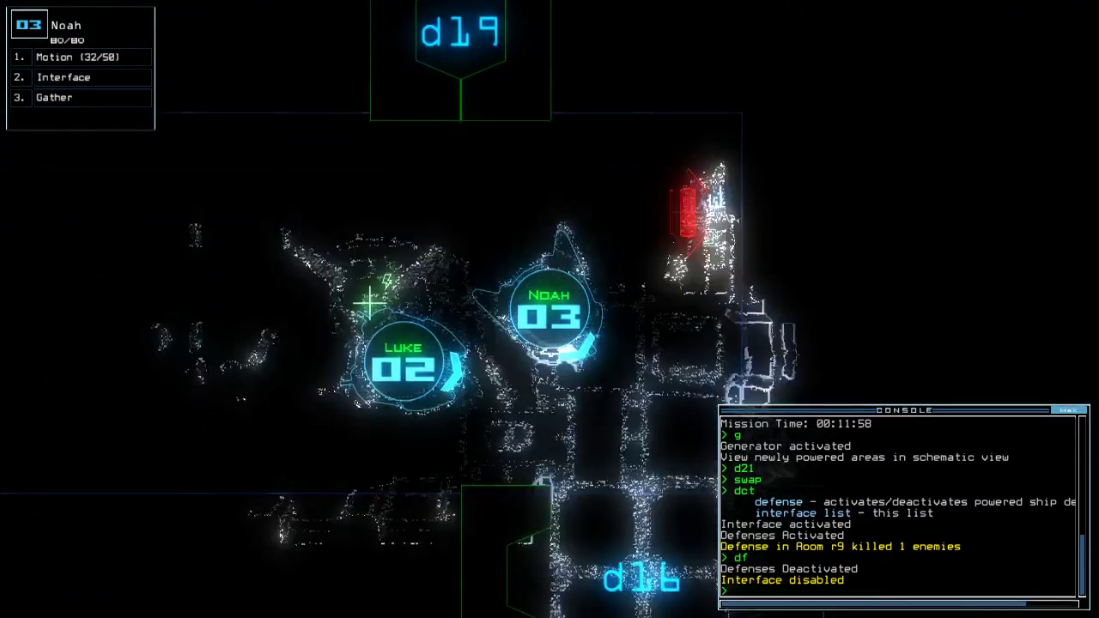
{"action": "type", "text": "navigate 2"}
Move Luke to room r13, reactivate its generator and the defenses, and open door d18
{"action": "key", "text": "Return"}
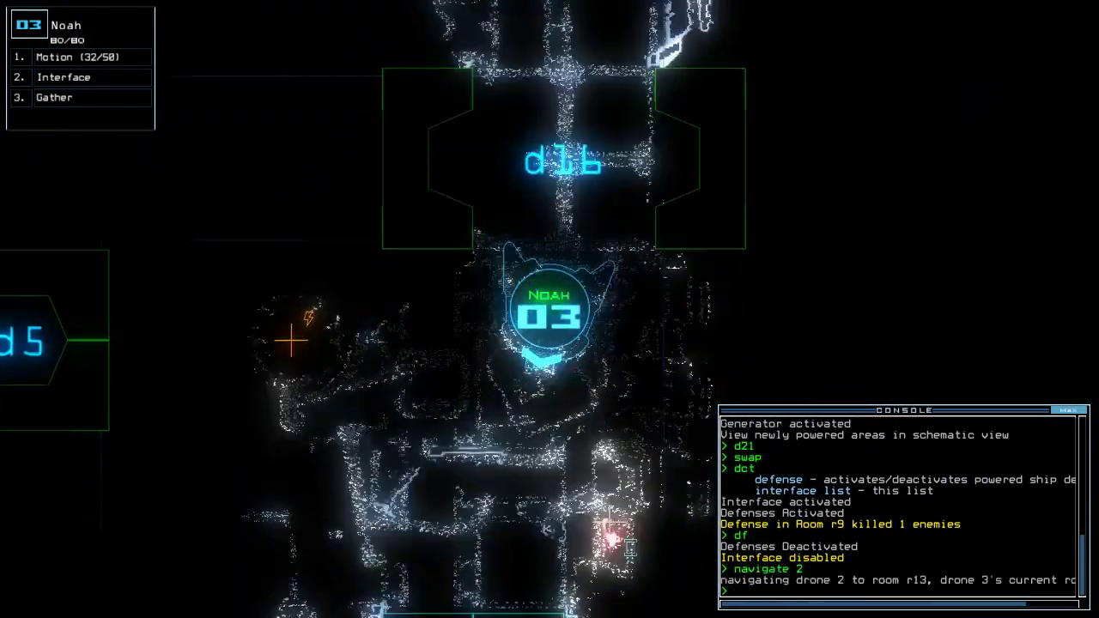
{"action": "key", "text": "space"}
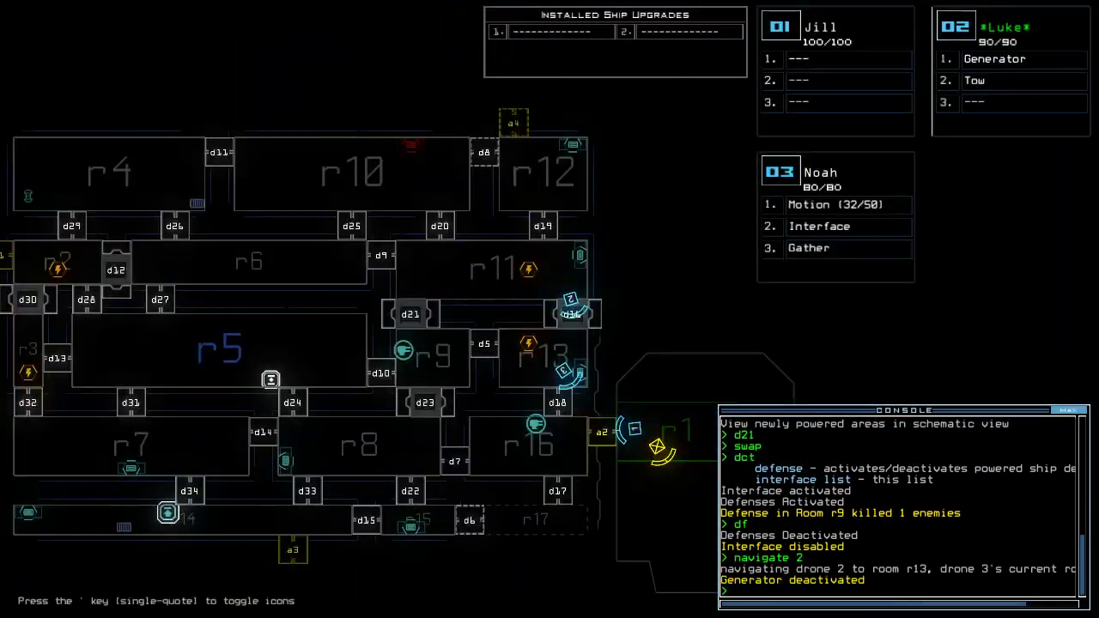
{"action": "type", "text": "generator 2"}
{"action": "key", "text": "Return"}
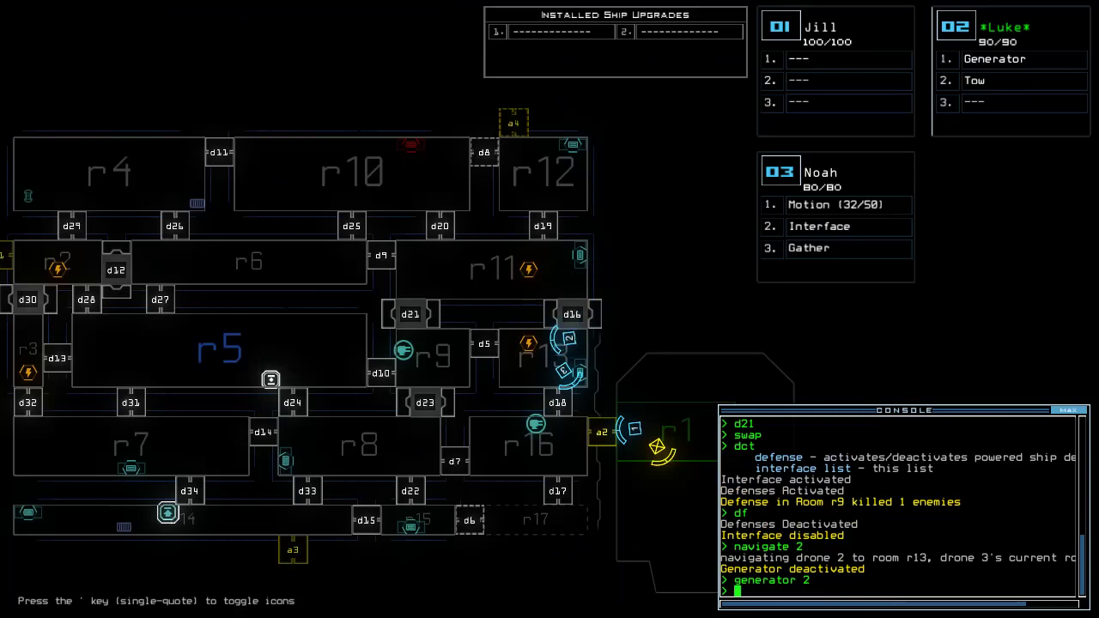
{"action": "key", "text": "space"}
{"action": "type", "text": "dd"}
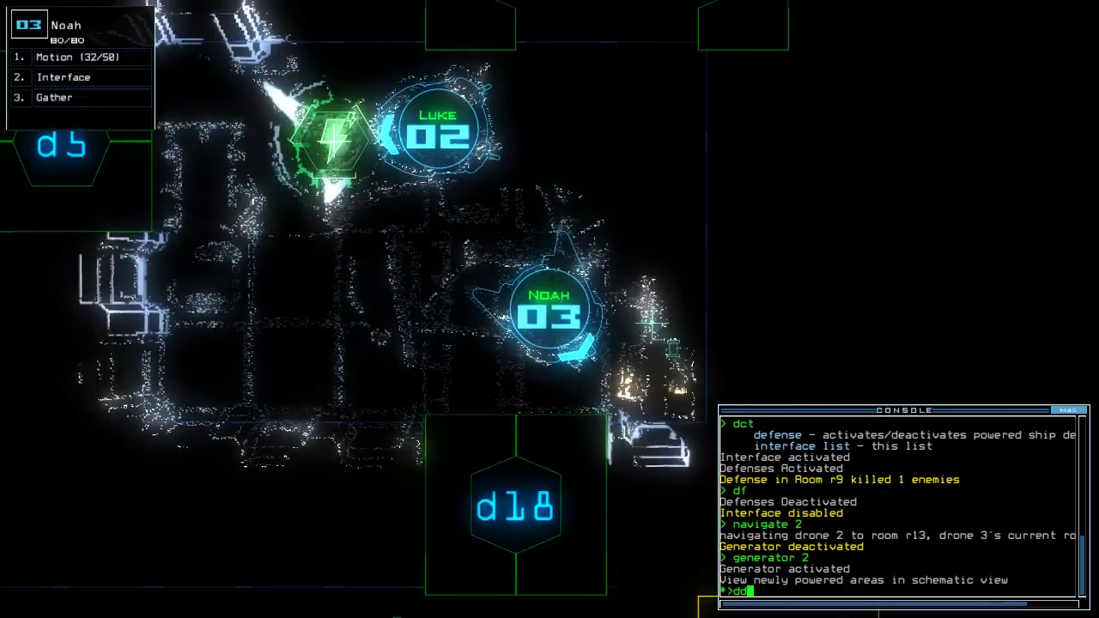
{"action": "type", "text": "ctt"}
{"action": "key", "text": "Return"}
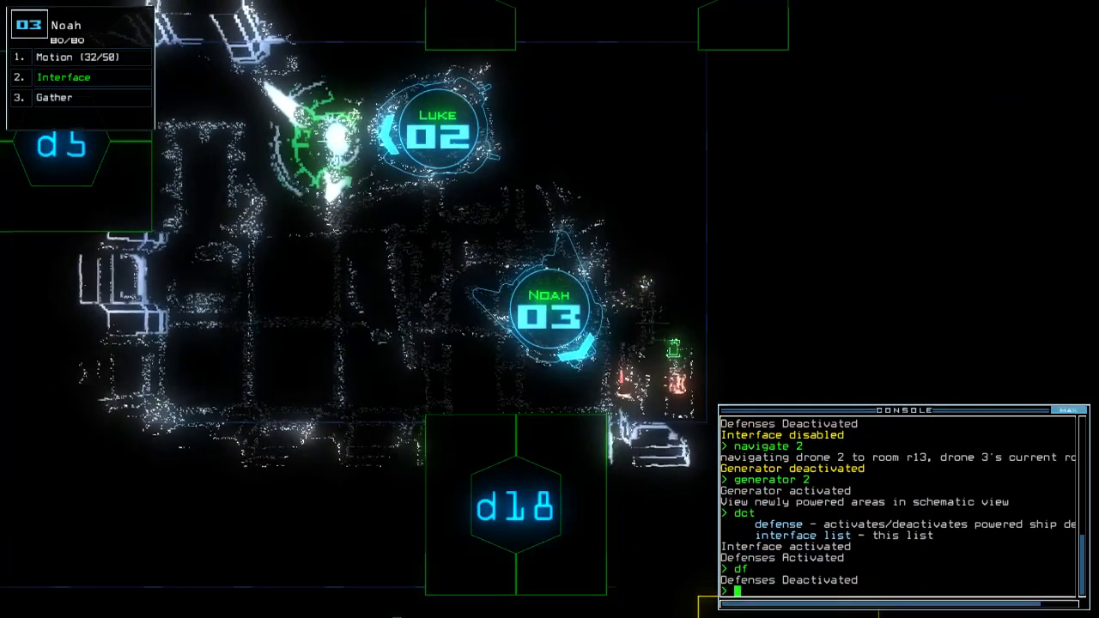
{"action": "type", "text": "d18"}
{"action": "key", "text": "Return"}
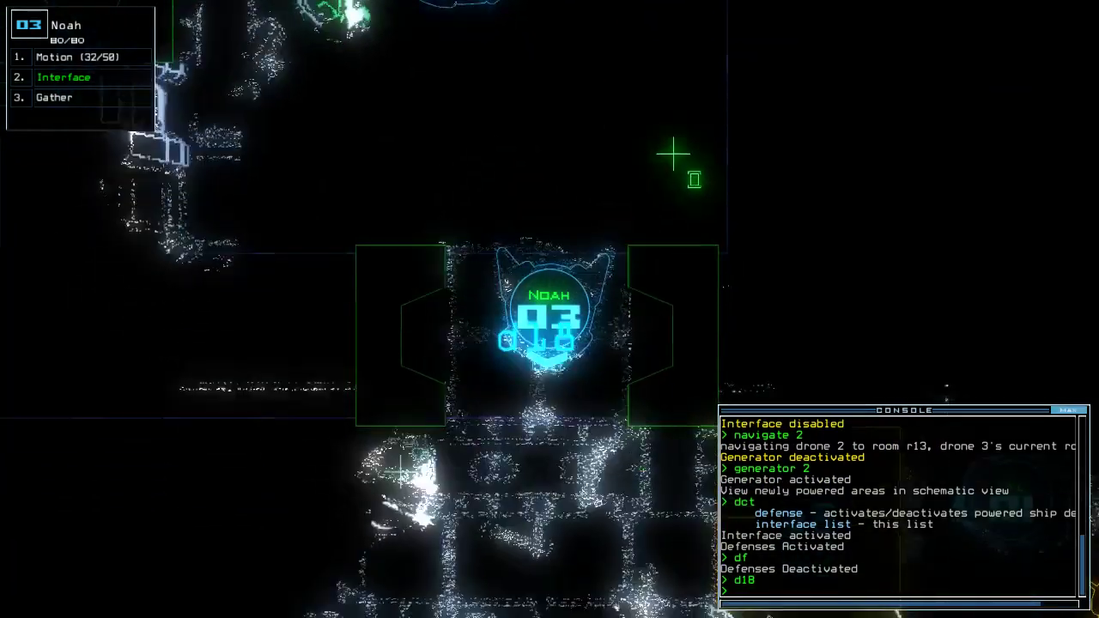
{"action": "type", "text": "motion"}
Scan for motion, open door d17, and have Noah gather scrap twice
{"action": "key", "text": "Return"}
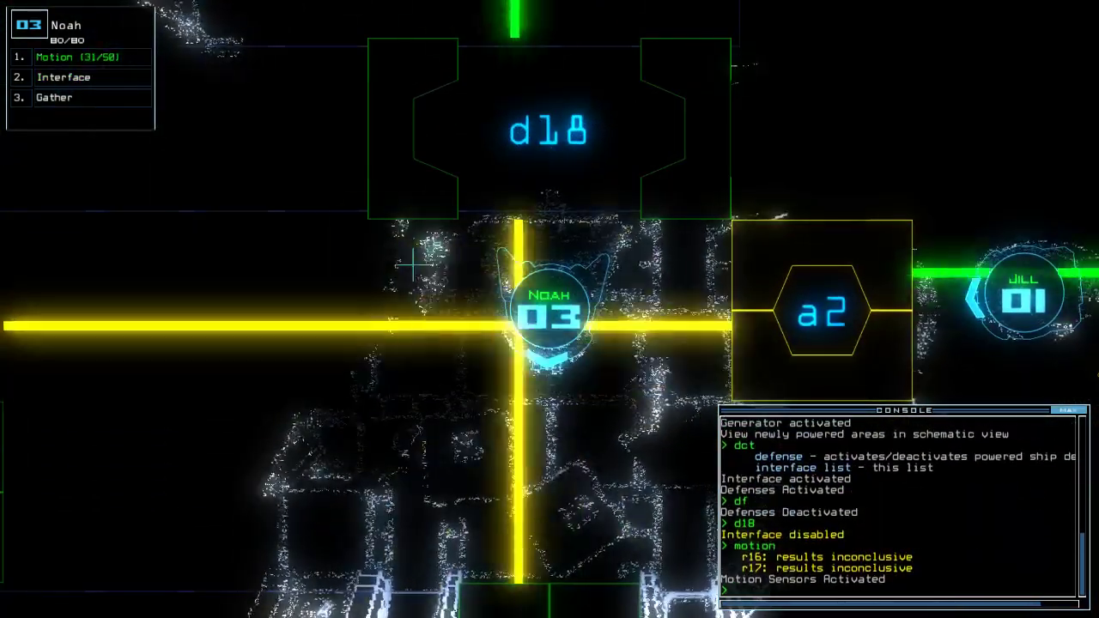
{"action": "key", "text": "space"}
{"action": "key", "text": "space"}
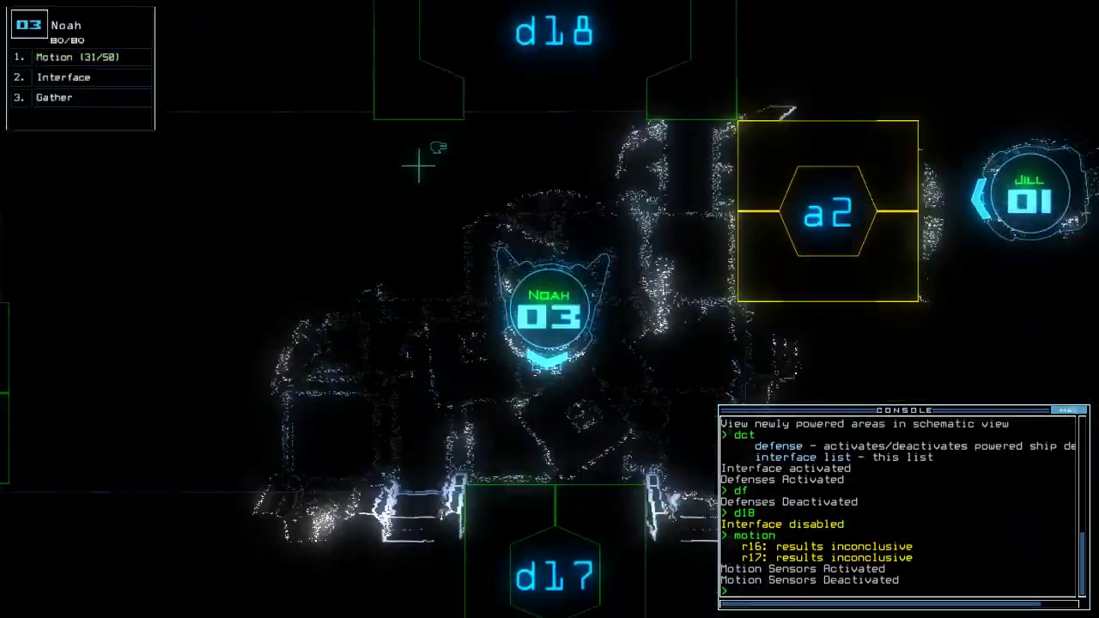
{"action": "type", "text": "d17"}
{"action": "key", "text": "Return"}
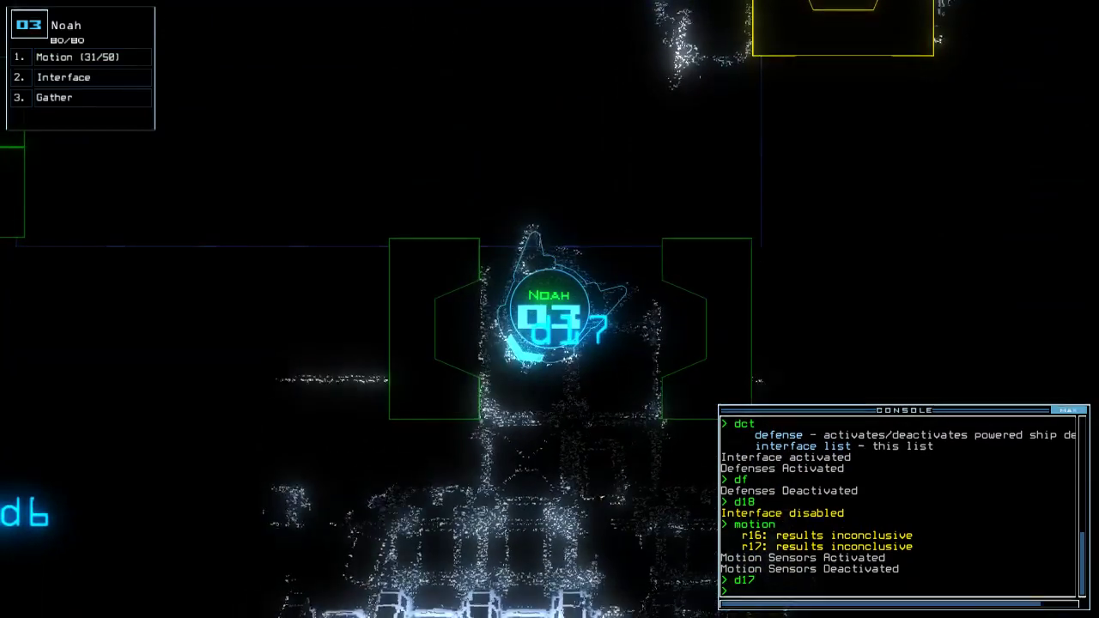
{"action": "type", "text": "g"}
{"action": "key", "text": "Return"}
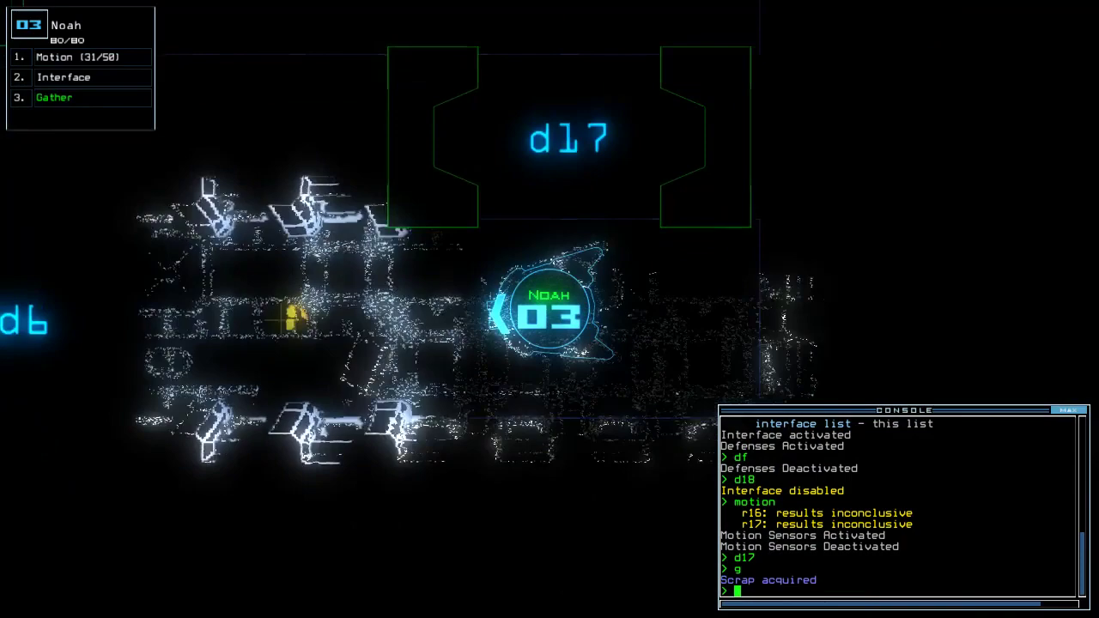
{"action": "type", "text": "g"}
{"action": "key", "text": "Return"}
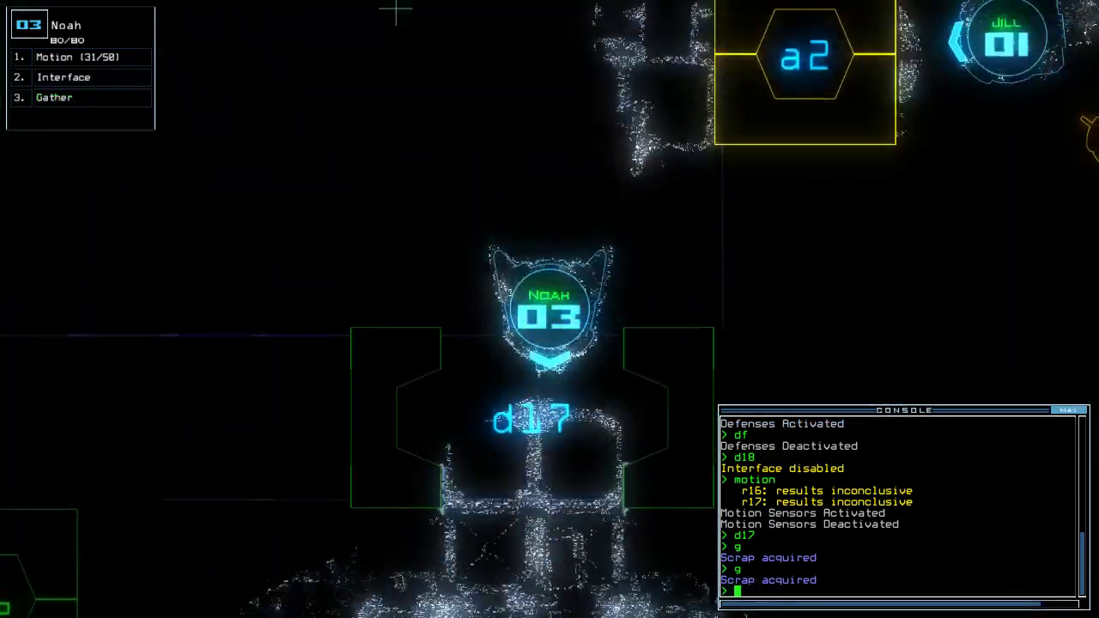
{"action": "type", "text": "arr"}
Open all doors to room r1, send drone 2 back there, and select drone 1
{"action": "key", "text": "Return"}
{"action": "type", "text": "back 2"}
{"action": "key", "text": "Return"}
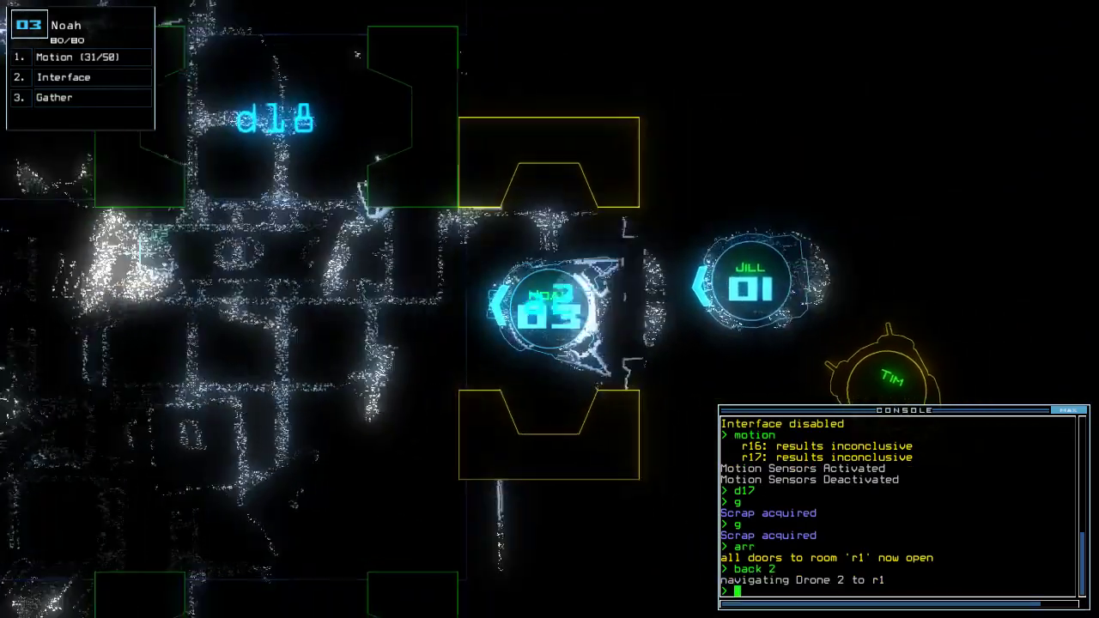
{"action": "key", "text": "1"}
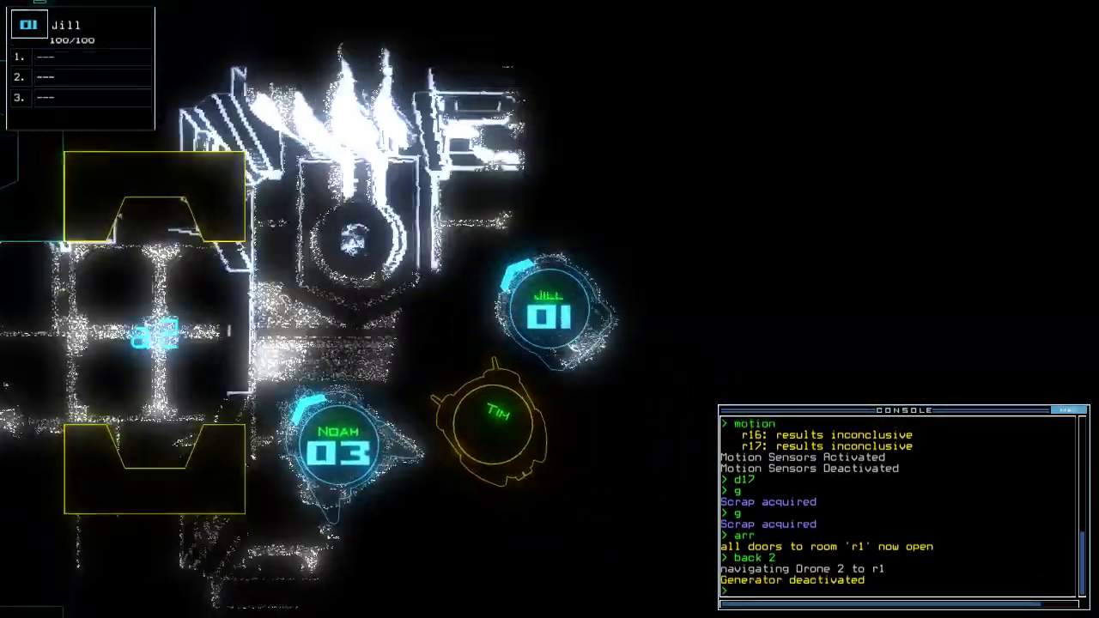
{"action": "key", "text": "space"}
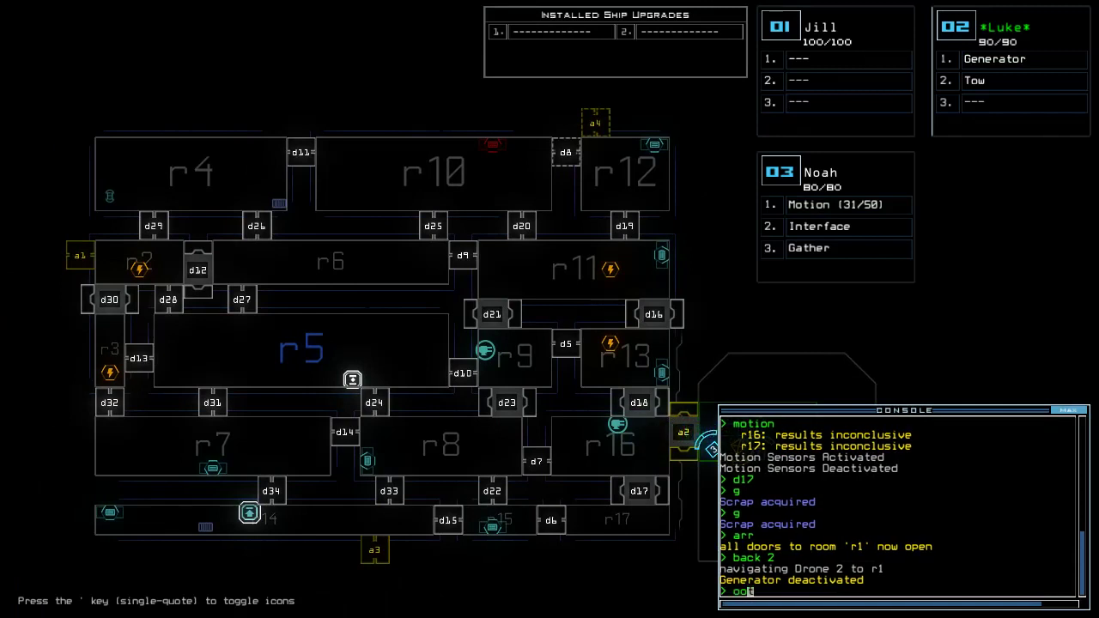
Leave the derelict with 'out' and accept the 760 score to view the daily leaderboard
{"action": "key", "text": "Return"}
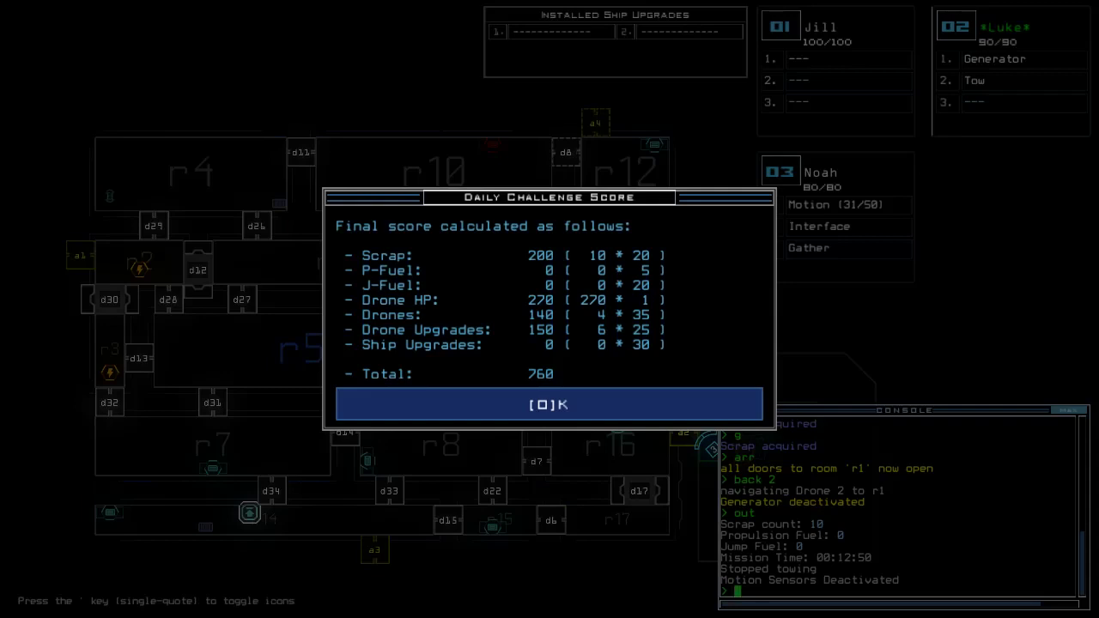
{"action": "key", "text": "Return"}
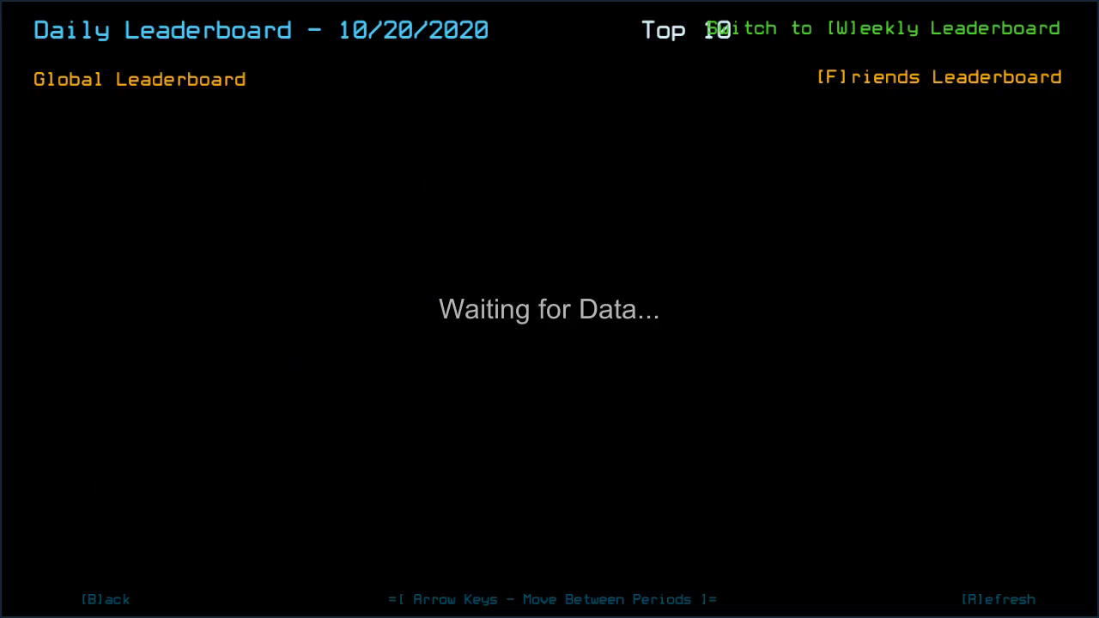